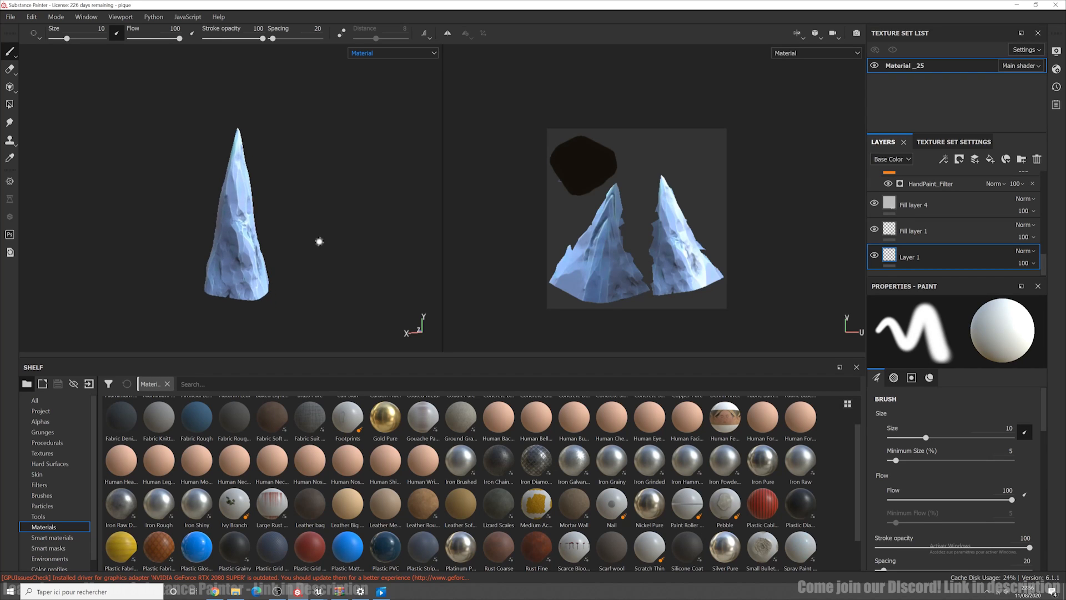
# Switch the viewports to the Base Color channel and toggle Fill layer 2 off and on to compare the cone with and without it
pyautogui.moveTo(319, 240)
pyautogui.keyDown('alt'); pyautogui.mouseDown()
pyautogui.moveTo(369, 262)
pyautogui.moveTo(402, 254)
pyautogui.moveTo(155, 244)
pyautogui.moveTo(382, 215)
pyautogui.moveTo(302, 236)
pyautogui.mouseUp(); pyautogui.keyUp('alt')
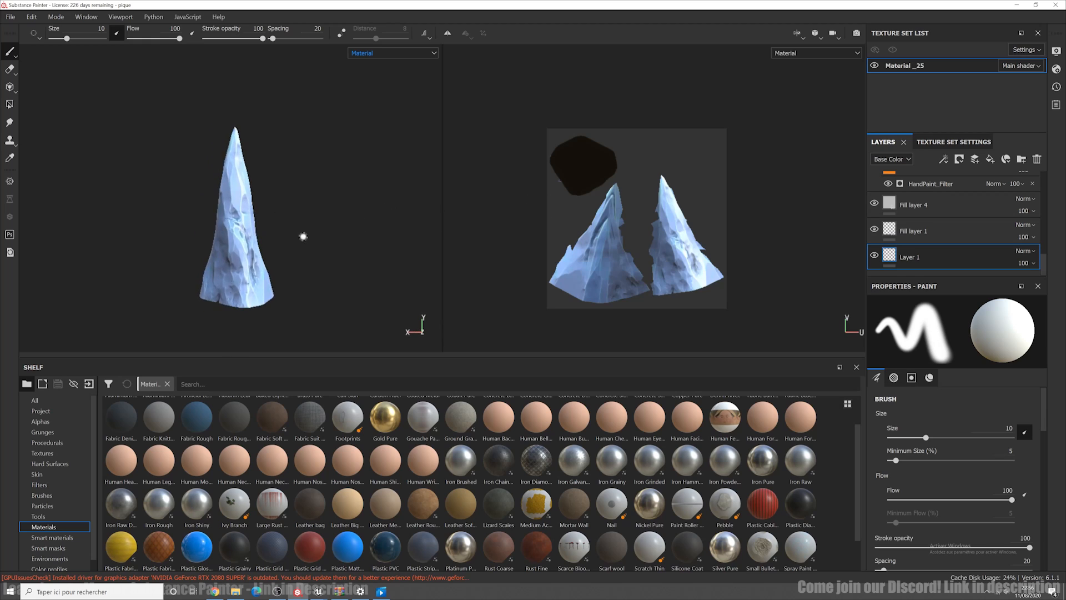
pyautogui.scroll(3, 954, 225)
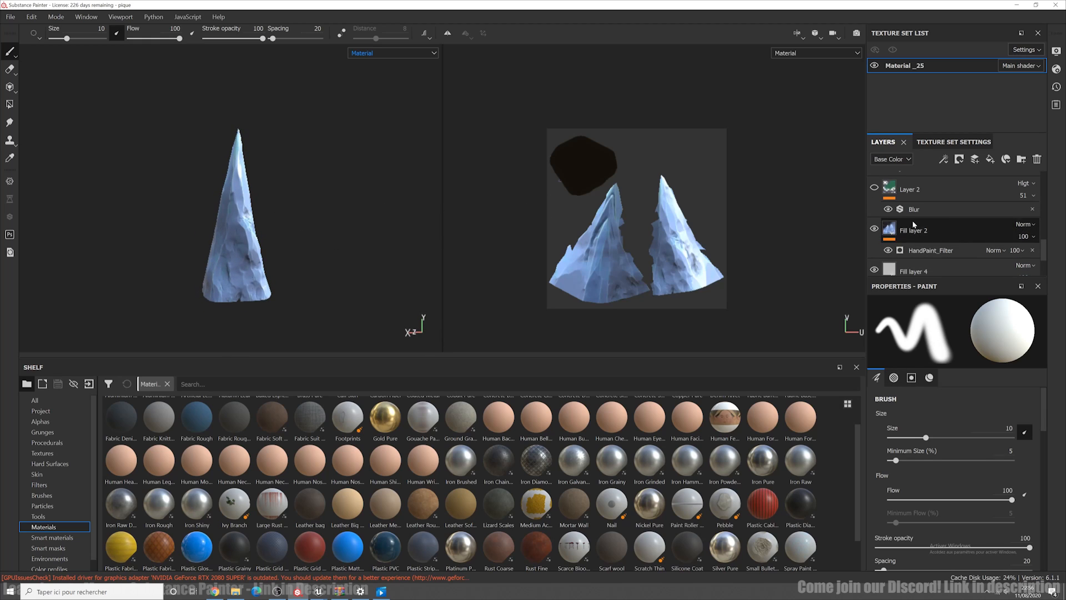
pyautogui.click(875, 230)
pyautogui.click(417, 53)
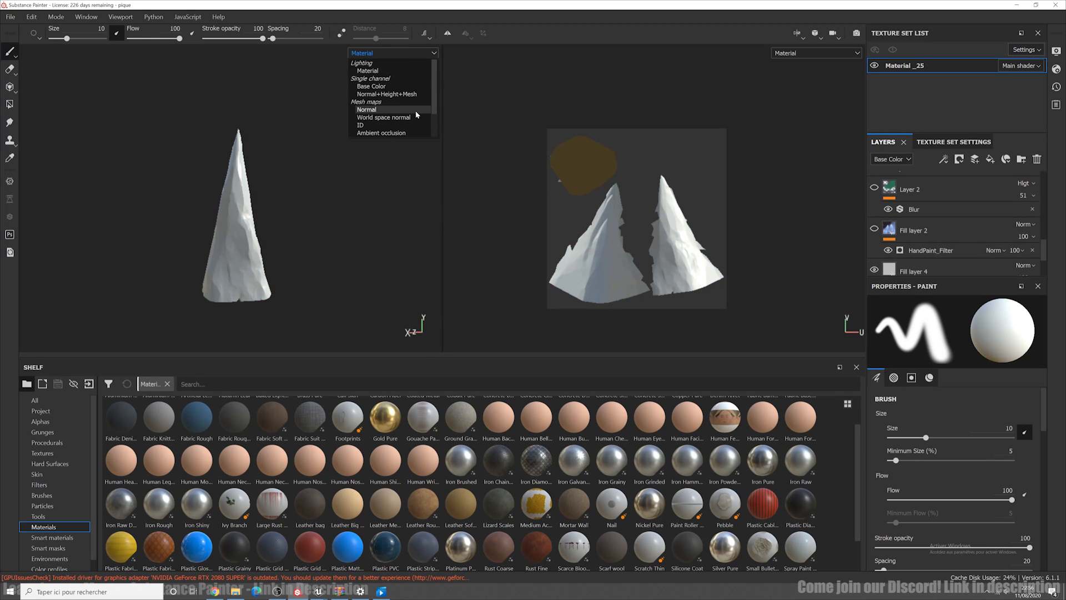
pyautogui.click(383, 87)
pyautogui.keyDown('alt'); pyautogui.moveTo(323, 210); pyautogui.dragTo(357, 215); pyautogui.keyUp('alt')
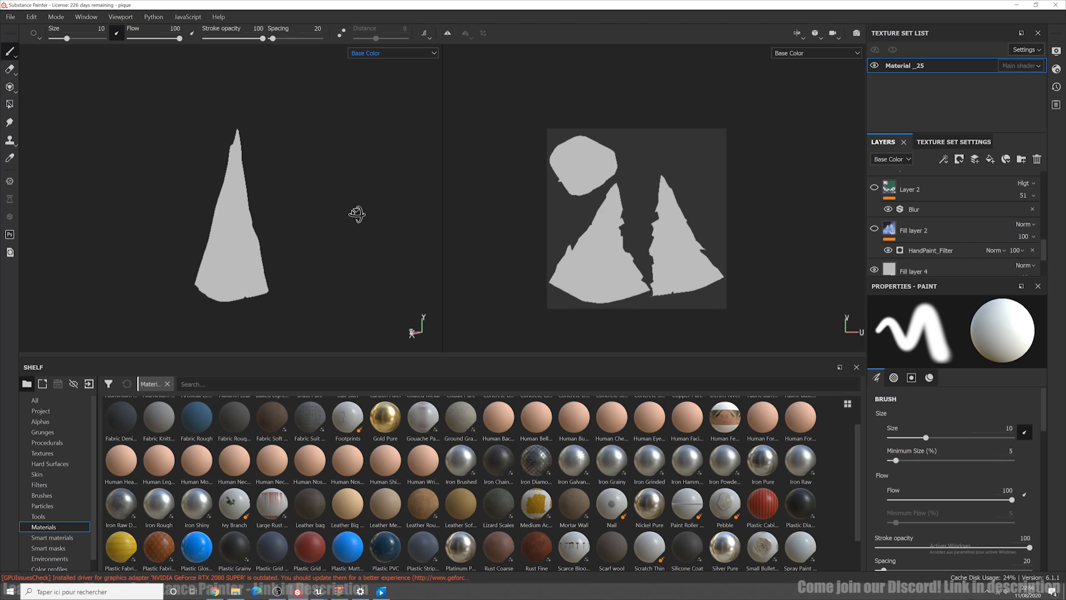
pyautogui.click(874, 230)
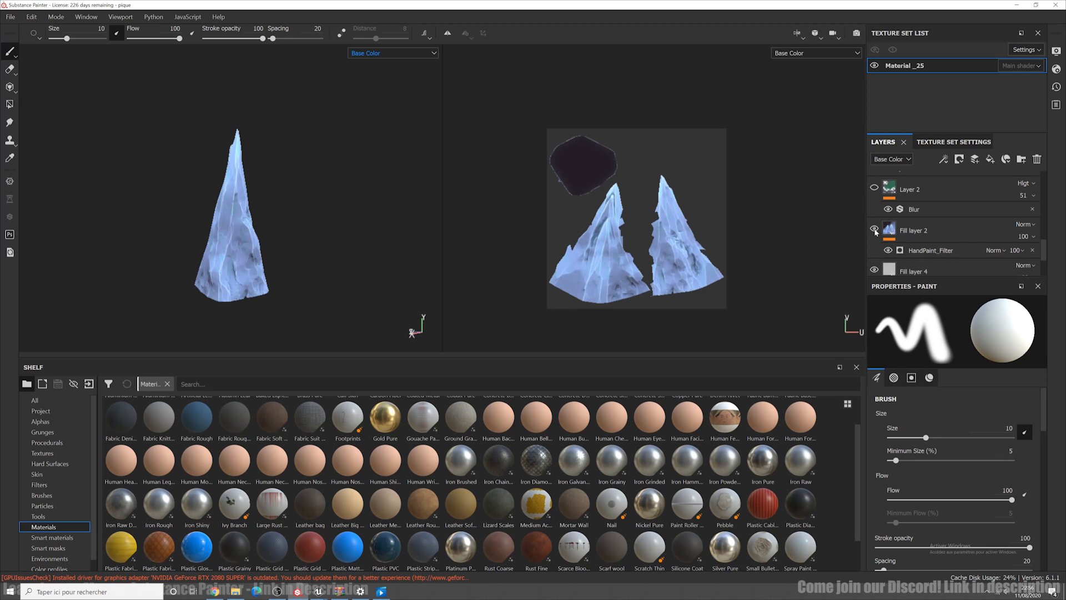
pyautogui.keyDown('alt'); pyautogui.moveTo(302, 297); pyautogui.dragTo(285, 199); pyautogui.keyUp('alt')
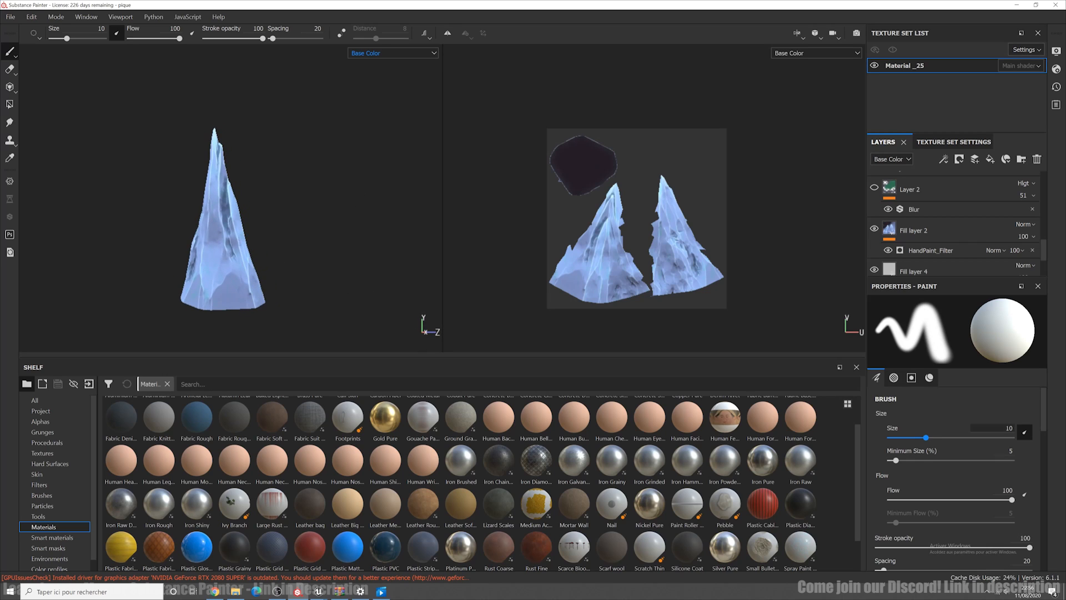
# Open the parameters of the HandPaint_Filter generator on Fill layer 2
pyautogui.click(932, 232)
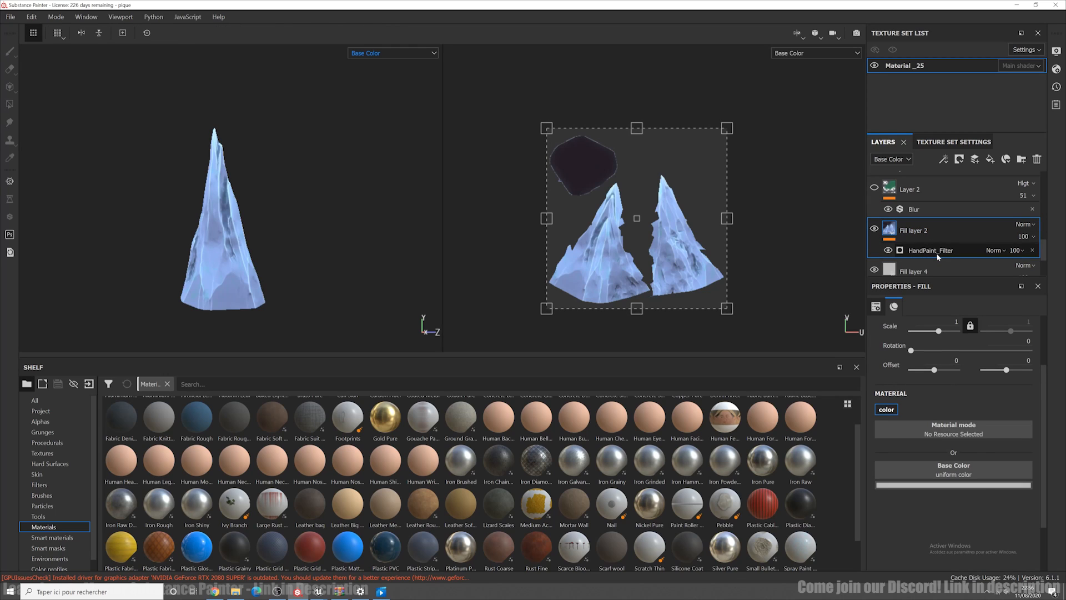
pyautogui.click(937, 252)
pyautogui.scroll(-2, 940, 405)
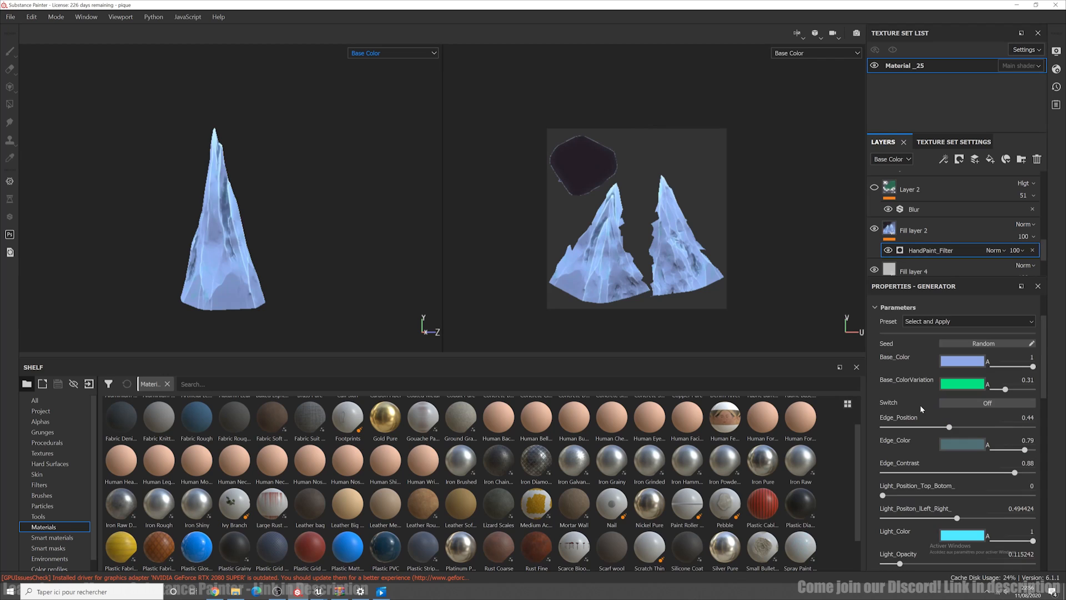
pyautogui.scroll(1, 921, 405)
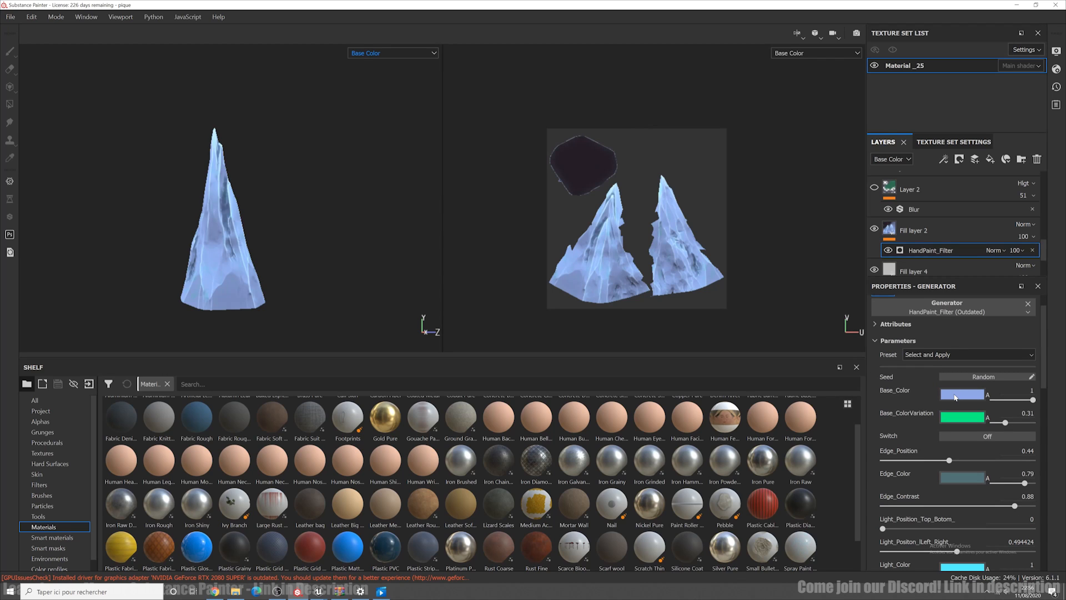
# Try a darker blue Base_Color and a muted green Base_ColorVariation (0.171, 0.629, 0.407) on the cone
pyautogui.click(955, 396)
pyautogui.moveTo(950, 444); pyautogui.dragTo(972, 477)
pyautogui.click(966, 425)
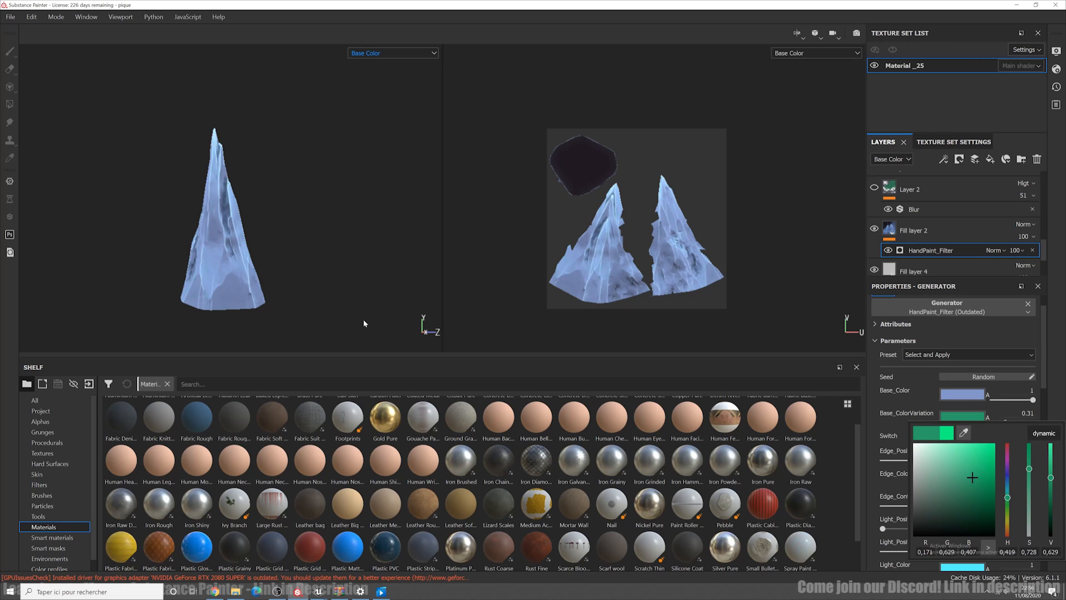
pyautogui.click(217, 269)
pyautogui.scroll(5, 293, 221)
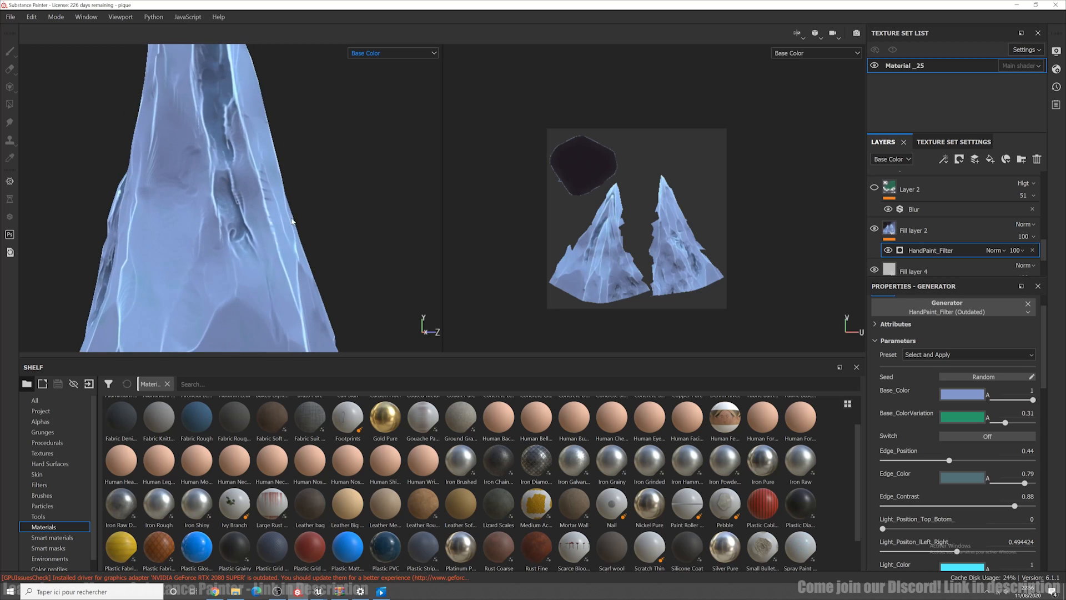
pyautogui.keyDown('alt'); pyautogui.moveTo(293, 221); pyautogui.dragTo(100, 218); pyautogui.keyUp('alt')
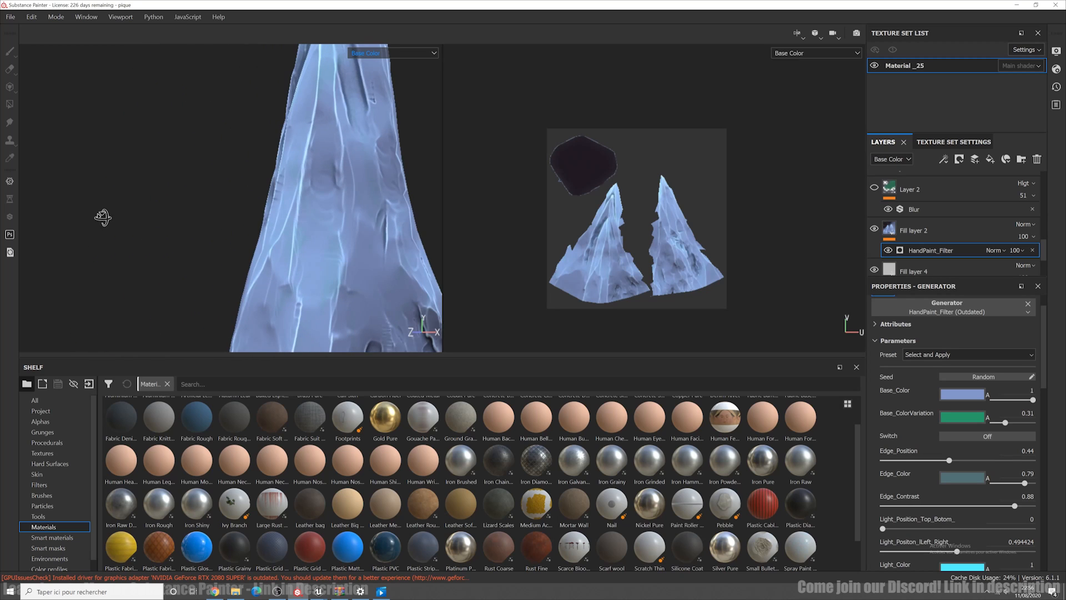
# Set Base_ColorVariation to a fully saturated bright green (0.000, 1.000, 0.515) and check it around the cone
pyautogui.click(949, 422)
pyautogui.moveTo(994, 479); pyautogui.dragTo(947, 411)
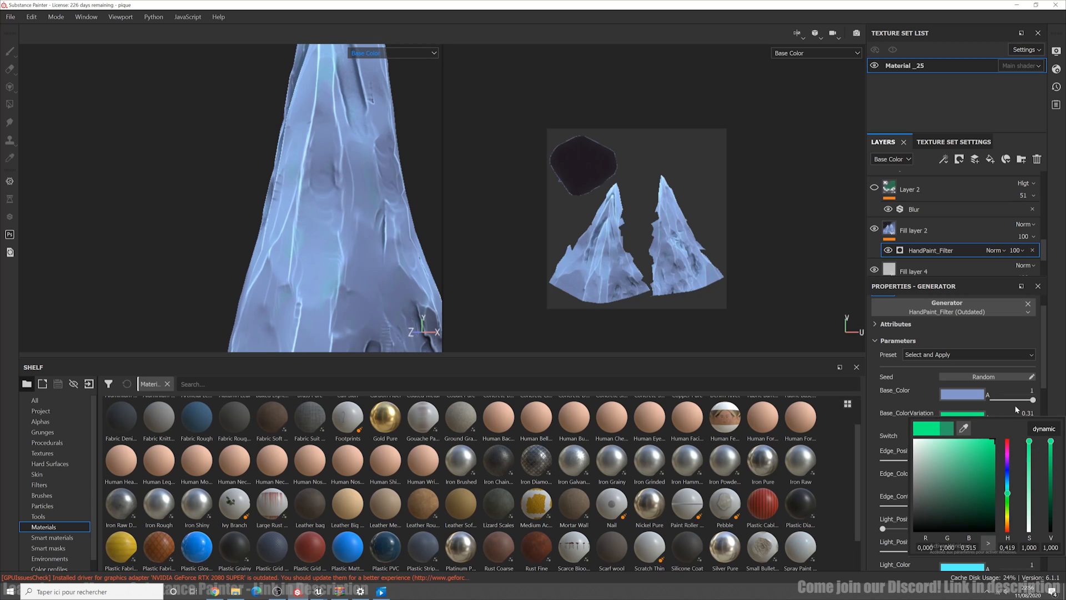
pyautogui.keyDown('alt'); pyautogui.moveTo(333, 294); pyautogui.dragTo(282, 247); pyautogui.keyUp('alt')
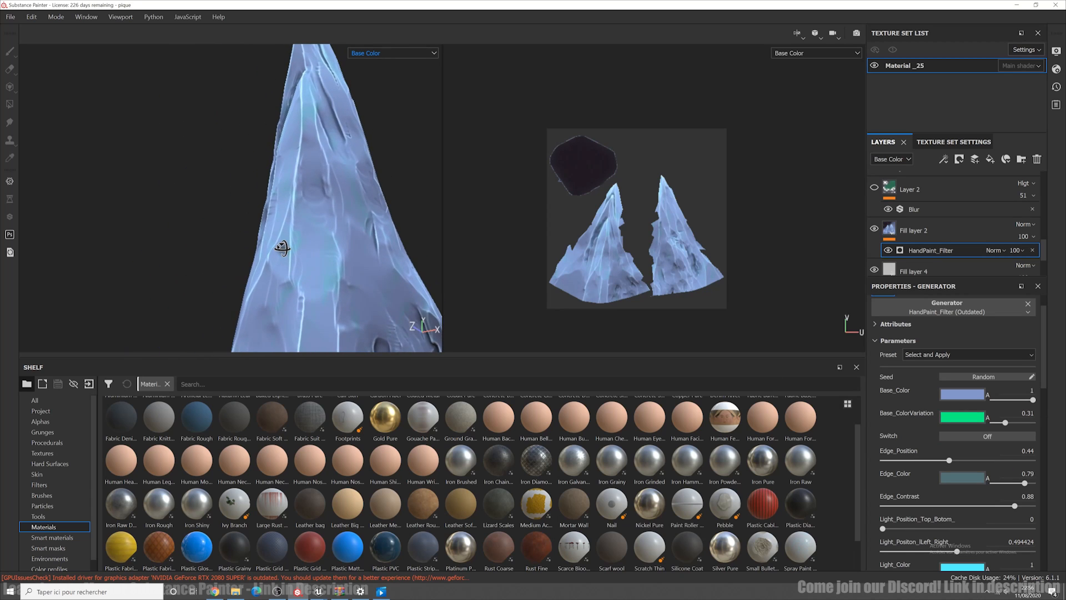
pyautogui.keyDown('alt'); pyautogui.moveTo(332, 188); pyautogui.dragTo(176, 226); pyautogui.keyUp('alt')
pyautogui.scroll(-4, 289, 208)
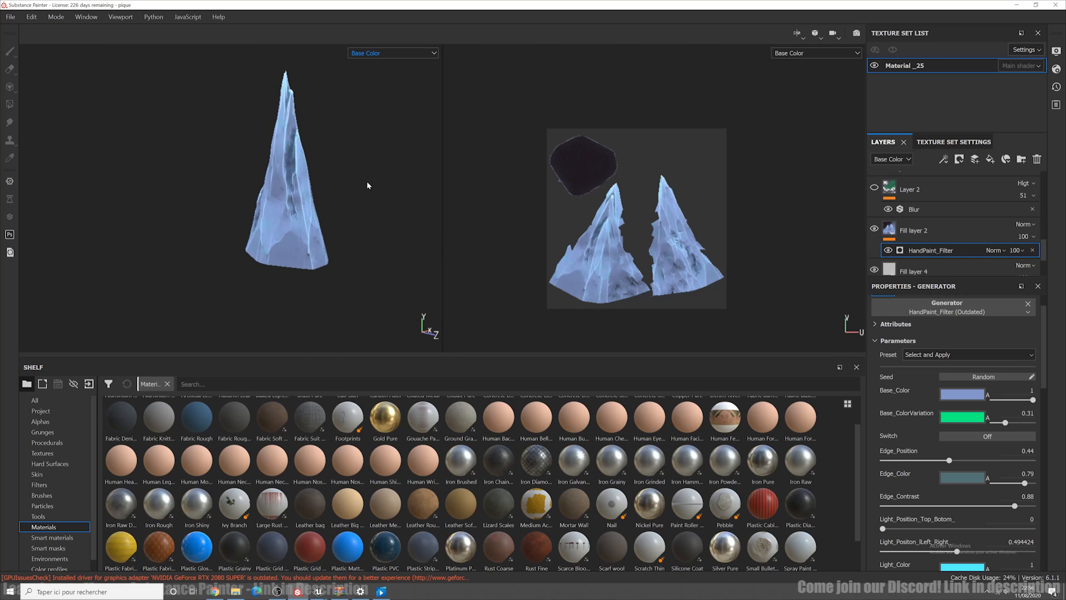
# Set the generator's Base_Color to a lighter periwinkle blue
pyautogui.click(969, 425)
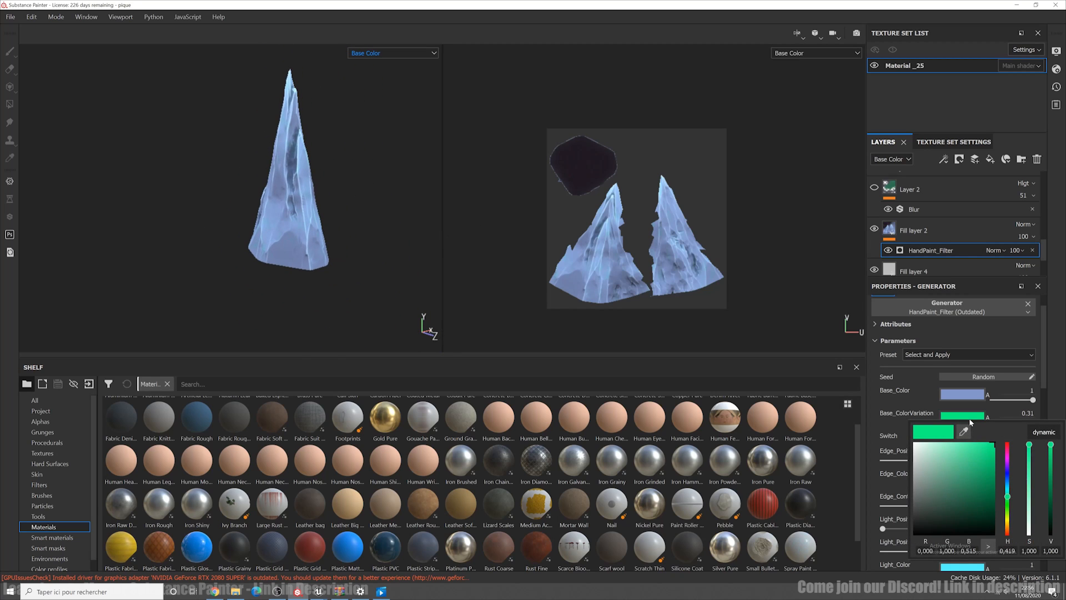
pyautogui.click(909, 398)
pyautogui.click(955, 394)
pyautogui.click(941, 432)
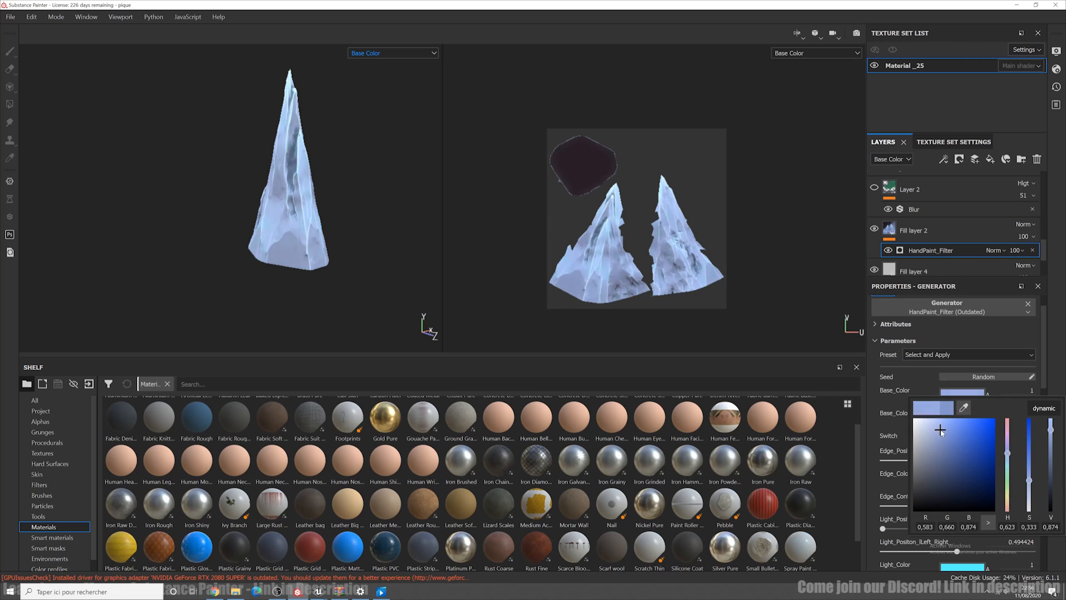
pyautogui.click(887, 421)
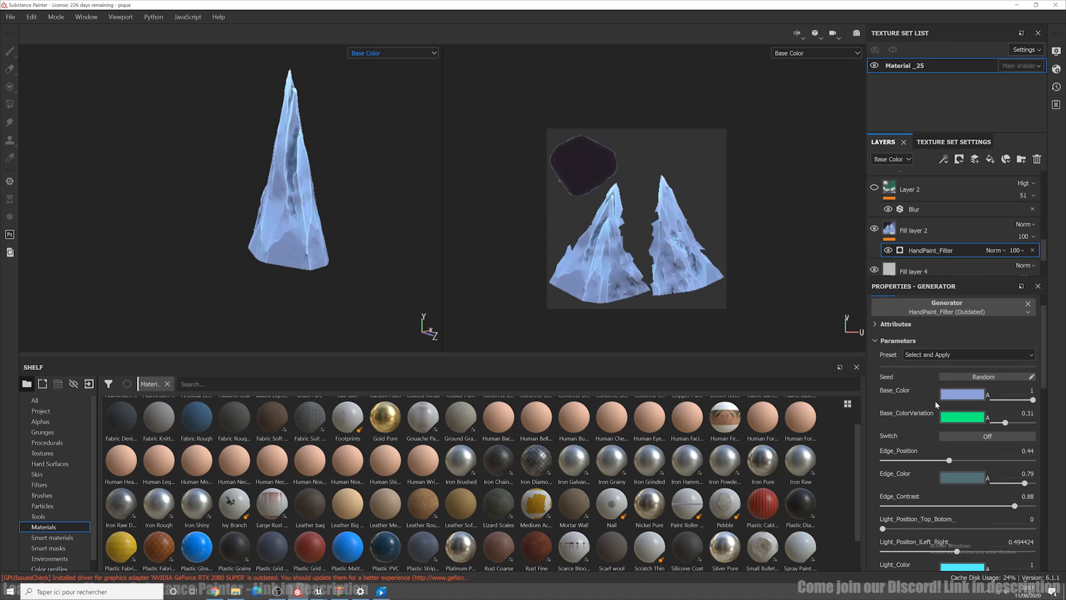
# Adjust the edge settings: Edge_Position 0.44, Edge_Contrast 0.97 and a brighter teal-blue Edge_Color
pyautogui.scroll(-3, 937, 404)
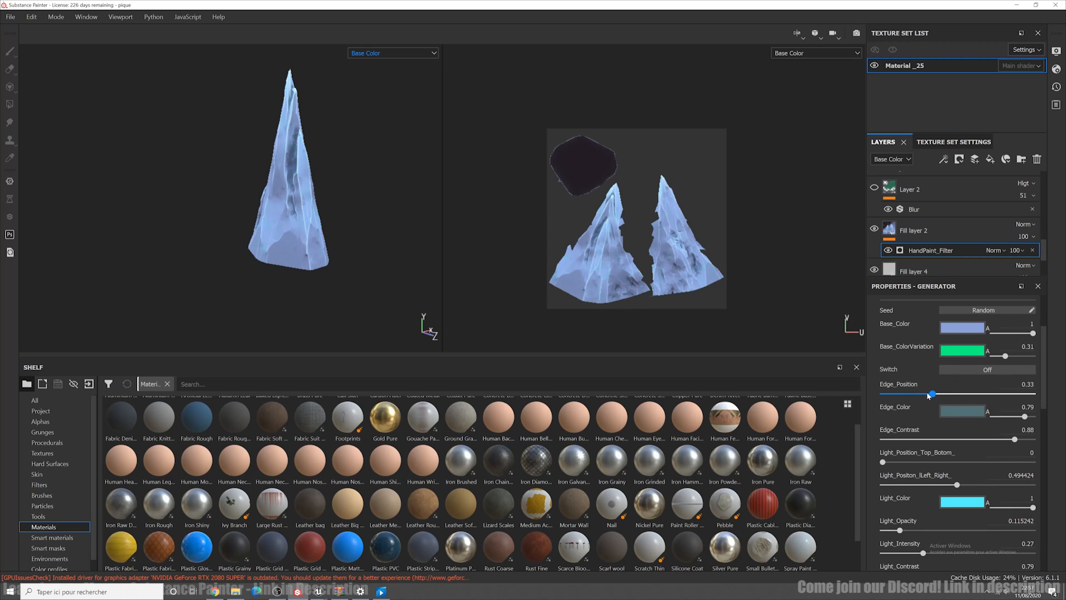
pyautogui.moveTo(931, 396)
pyautogui.mouseDown()
pyautogui.moveTo(971, 395)
pyautogui.moveTo(947, 396)
pyautogui.mouseUp()
pyautogui.moveTo(991, 437); pyautogui.dragTo(1032, 438)
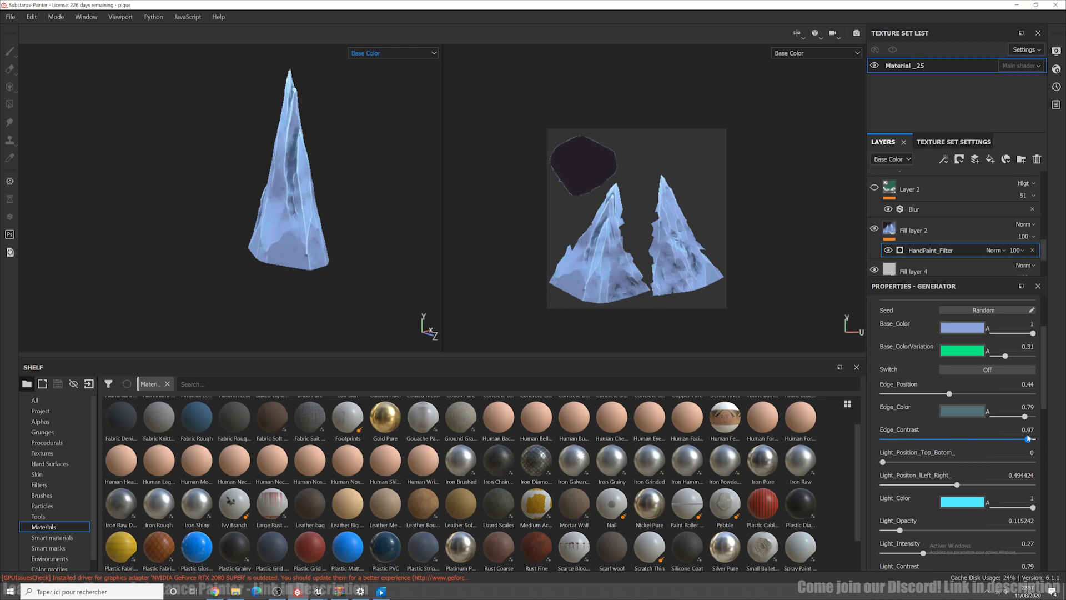
pyautogui.click(956, 414)
pyautogui.moveTo(959, 472)
pyautogui.mouseDown()
pyautogui.moveTo(990, 446)
pyautogui.moveTo(989, 519)
pyautogui.moveTo(935, 535)
pyautogui.moveTo(946, 460)
pyautogui.moveTo(965, 422)
pyautogui.moveTo(1022, 462)
pyautogui.moveTo(973, 486)
pyautogui.moveTo(970, 475)
pyautogui.mouseUp()
# Raise Light_Opacity to about 0.76 to judge the light direction, and set the light's left-right position to about 0.51
pyautogui.scroll(-2, 928, 469)
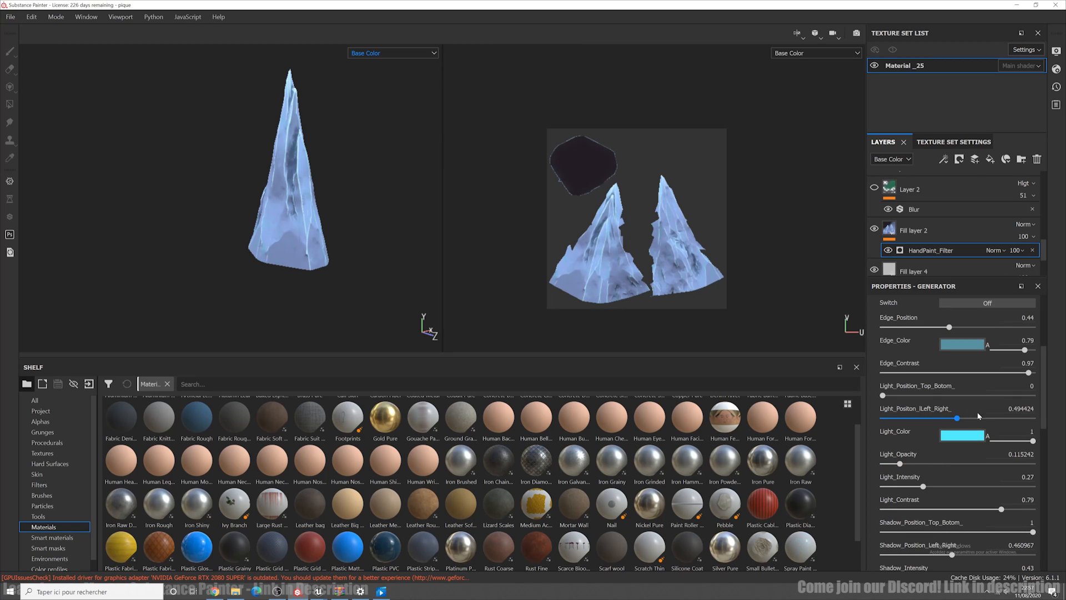
pyautogui.moveTo(959, 420)
pyautogui.mouseDown()
pyautogui.moveTo(919, 421)
pyautogui.moveTo(1042, 421)
pyautogui.moveTo(957, 420)
pyautogui.mouseUp()
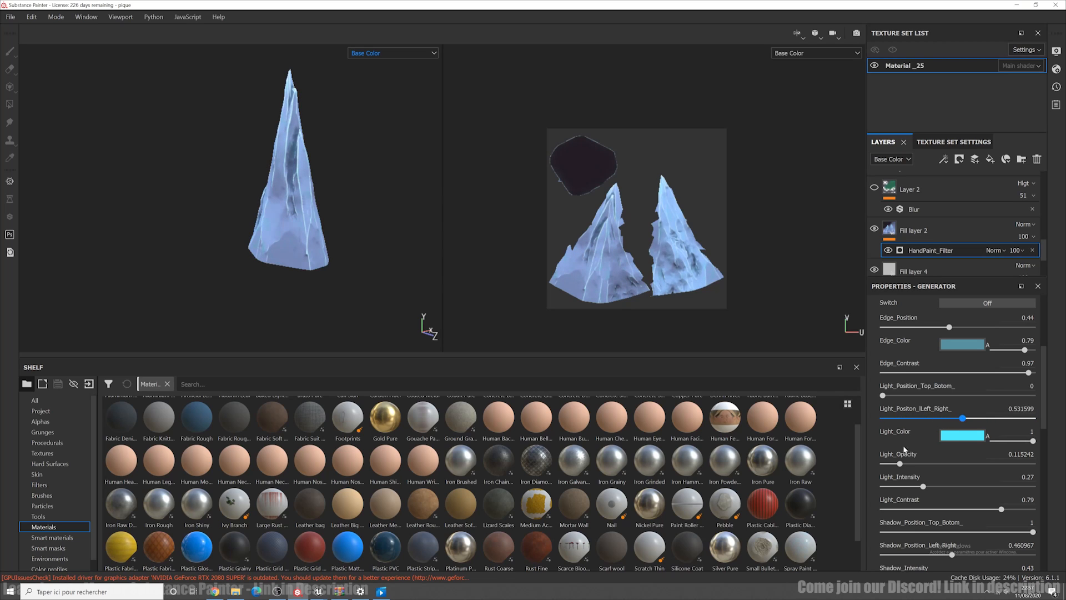
pyautogui.moveTo(900, 464); pyautogui.dragTo(984, 460)
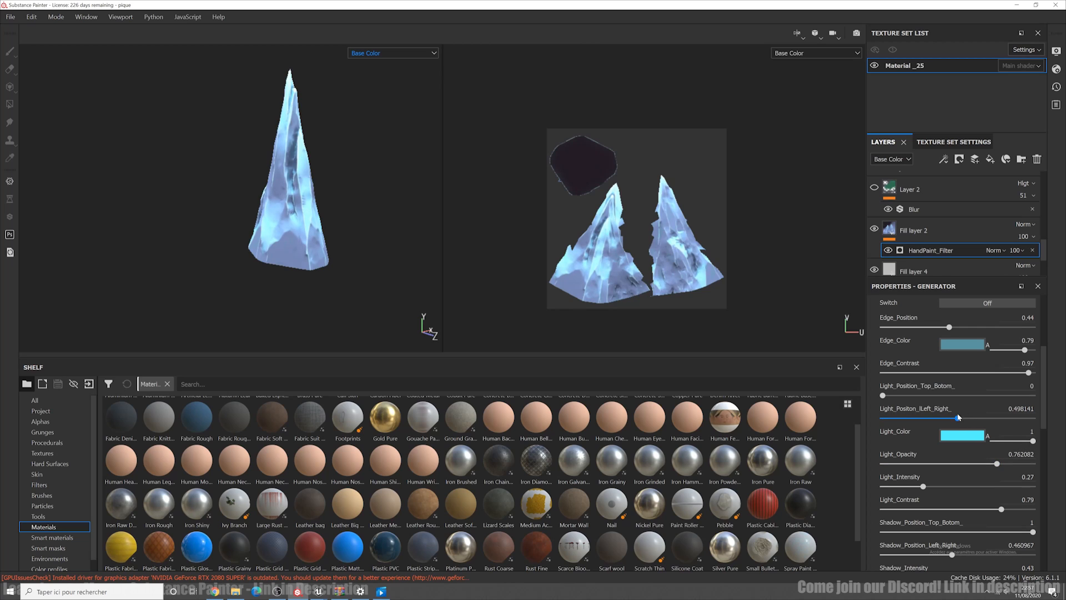
pyautogui.moveTo(969, 422); pyautogui.dragTo(844, 367)
# Set Light_Opacity to about 0.26, Light_Intensity to 0.25 and Light_Contrast to 0.61
pyautogui.scroll(-3, 935, 433)
pyautogui.moveTo(902, 404); pyautogui.dragTo(920, 423)
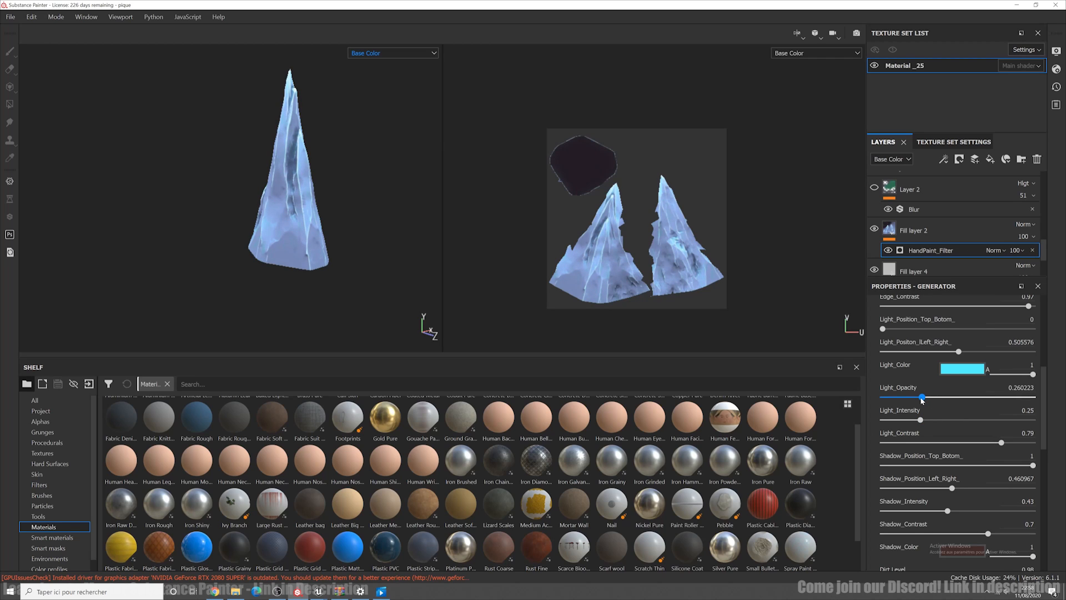
pyautogui.scroll(-3, 945, 404)
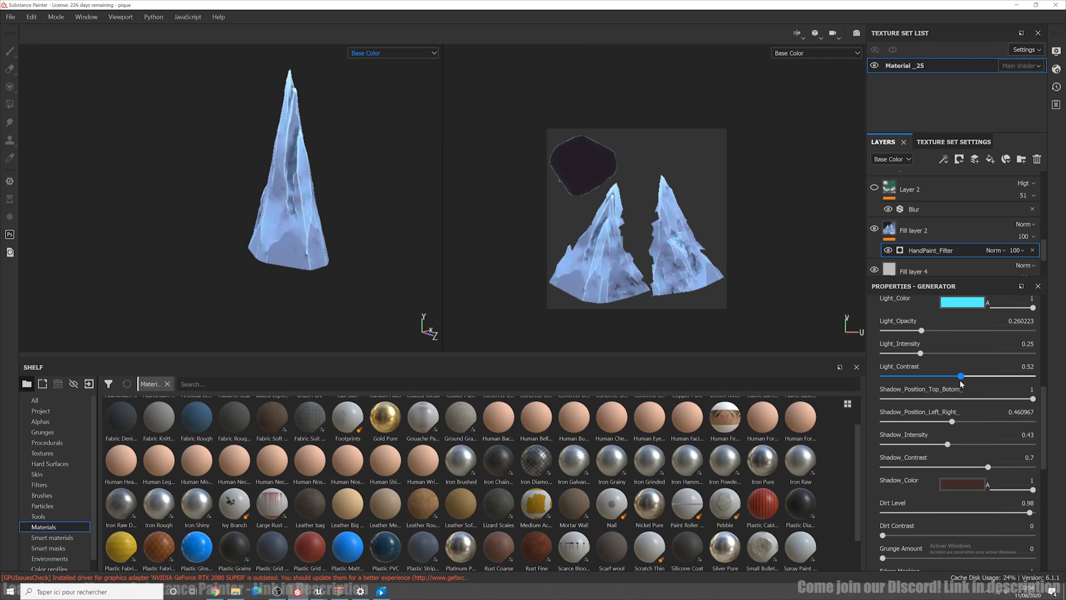
pyautogui.moveTo(911, 384); pyautogui.dragTo(946, 390)
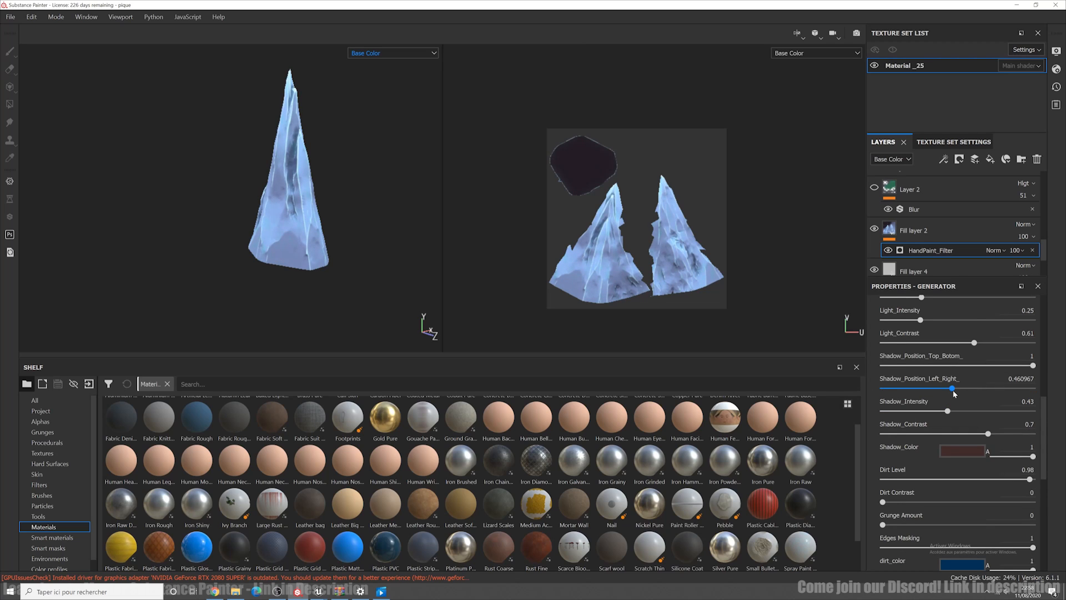
# Set Shadow_Intensity to 0.48 and check the shading around the cone
pyautogui.scroll(-3, 944, 372)
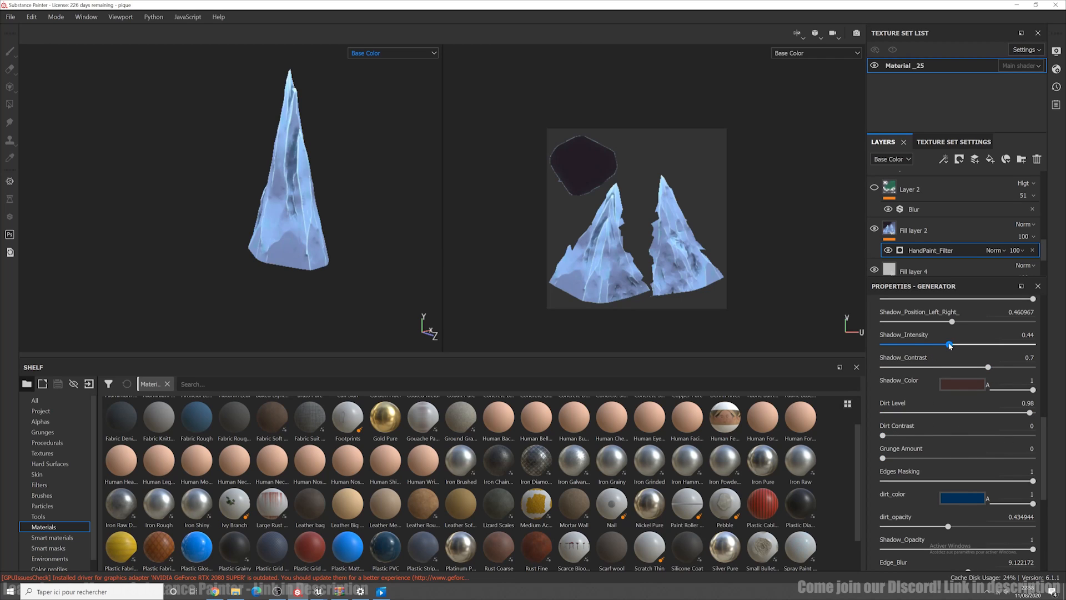
pyautogui.moveTo(950, 345)
pyautogui.mouseDown()
pyautogui.moveTo(974, 346)
pyautogui.moveTo(944, 347)
pyautogui.moveTo(955, 348)
pyautogui.mouseUp()
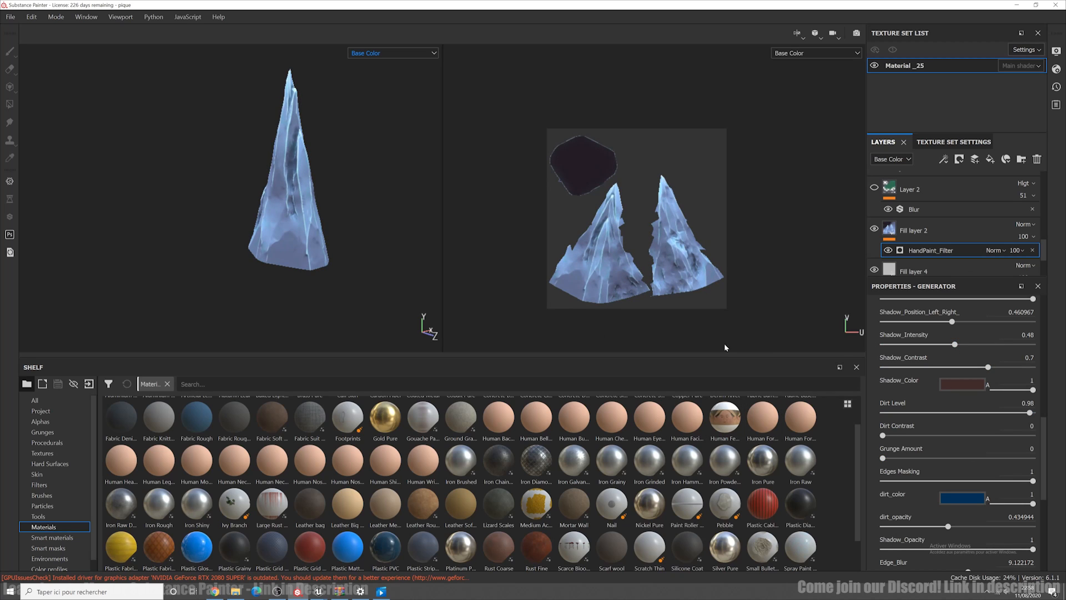
pyautogui.click(331, 253)
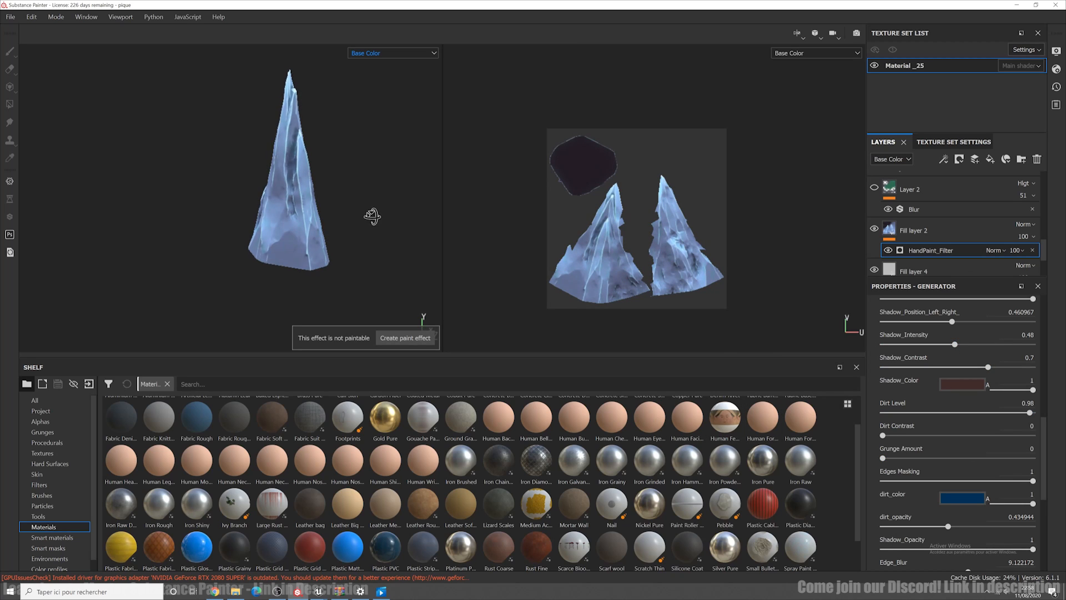
pyautogui.moveTo(372, 216)
pyautogui.keyDown('alt'); pyautogui.mouseDown()
pyautogui.moveTo(238, 202)
pyautogui.moveTo(435, 198)
pyautogui.moveTo(173, 178)
pyautogui.moveTo(365, 176)
pyautogui.mouseUp(); pyautogui.keyUp('alt')
pyautogui.keyDown('alt'); pyautogui.moveTo(252, 183); pyautogui.dragTo(225, 188); pyautogui.keyUp('alt')
# Try low and high dirt_opacity values on the HandPaint_Filter generator and settle on about 0.43
pyautogui.scroll(-4, 928, 429)
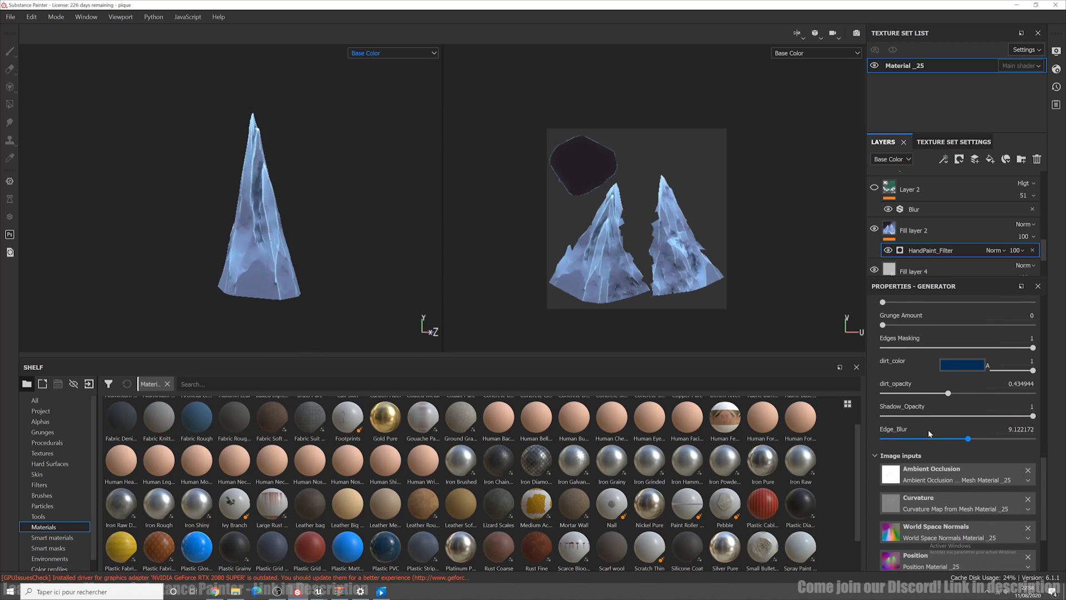
pyautogui.scroll(3, 928, 429)
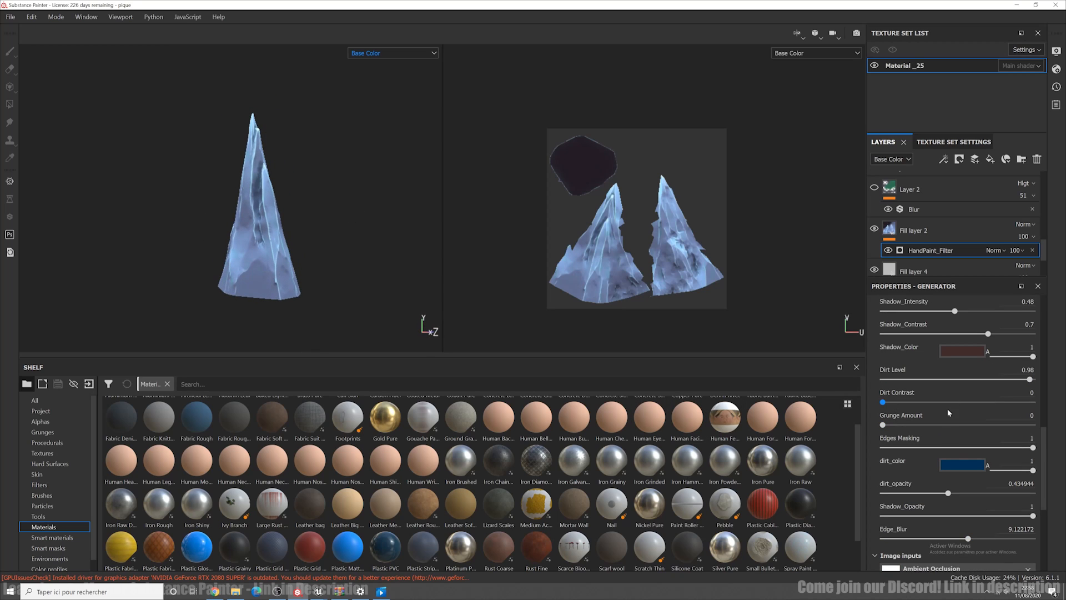
pyautogui.scroll(-1, 959, 476)
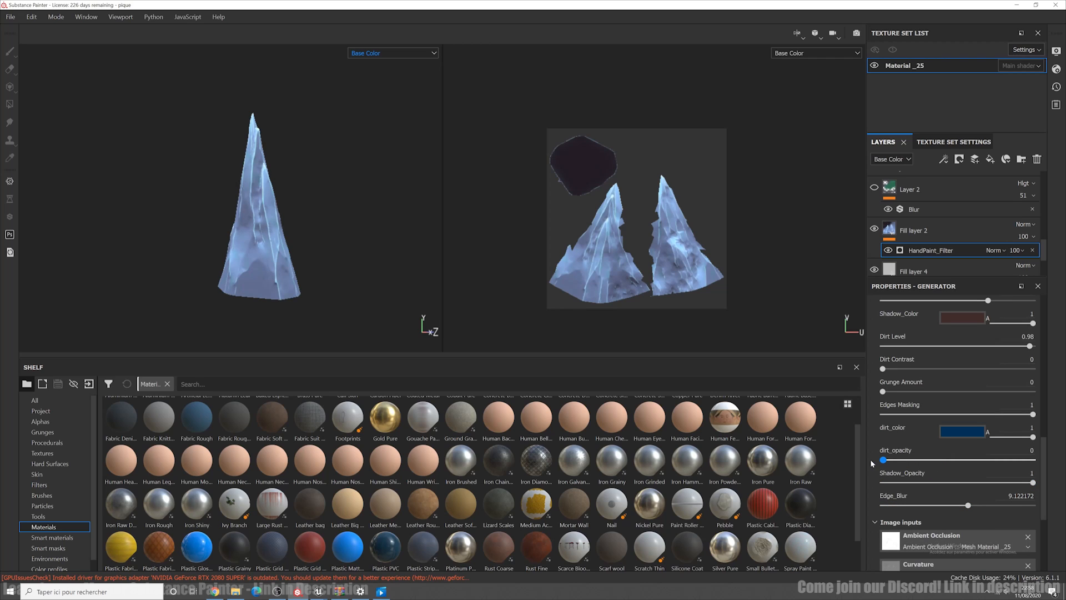
pyautogui.moveTo(905, 460); pyautogui.dragTo(983, 460)
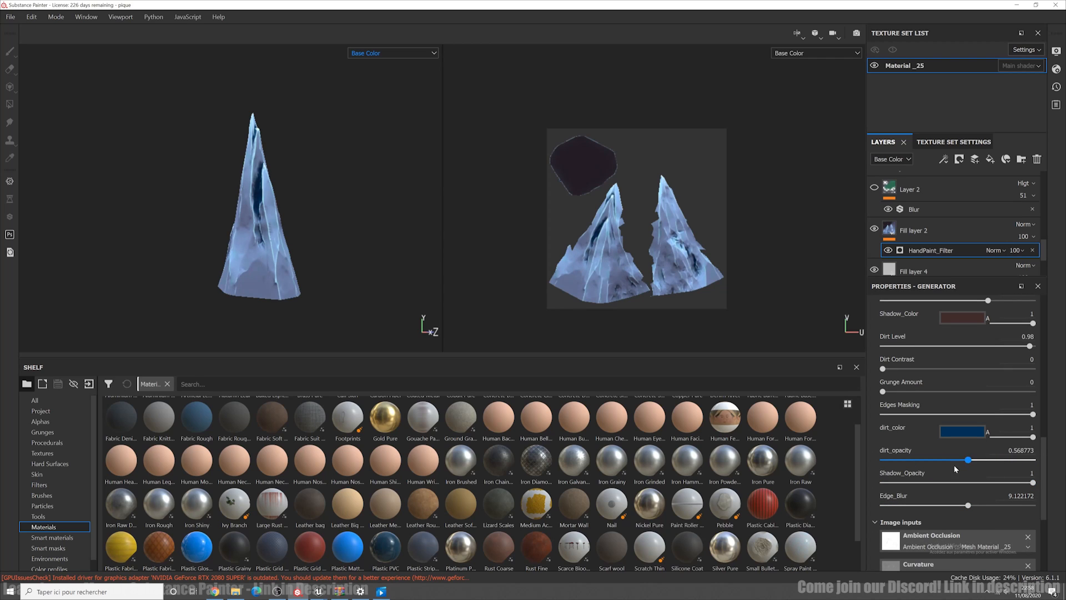
pyautogui.moveTo(933, 464); pyautogui.dragTo(1042, 466)
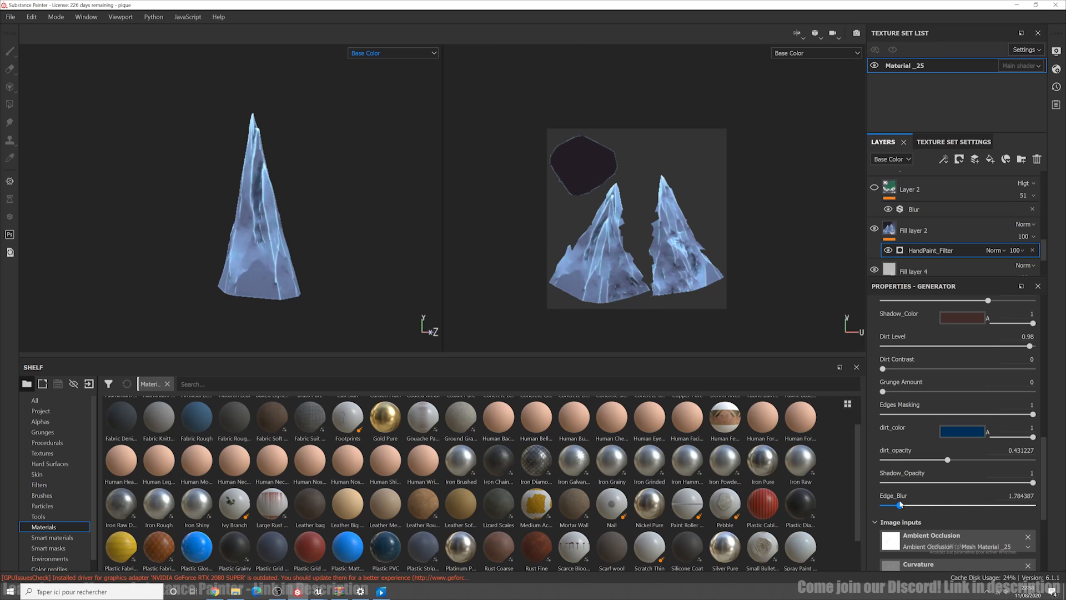
# Sharpen the edge highlights by setting Edge_Blur to about 0.83, and check them on the spike from several angles
pyautogui.scroll(6, 275, 278)
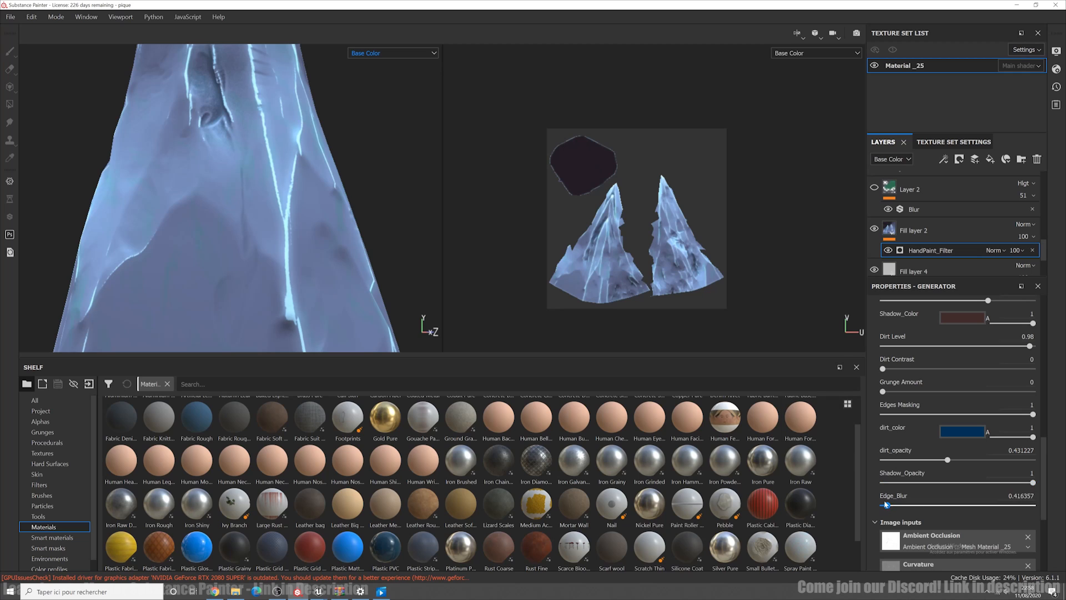
pyautogui.moveTo(886, 504); pyautogui.dragTo(890, 507)
pyautogui.scroll(-5, 361, 250)
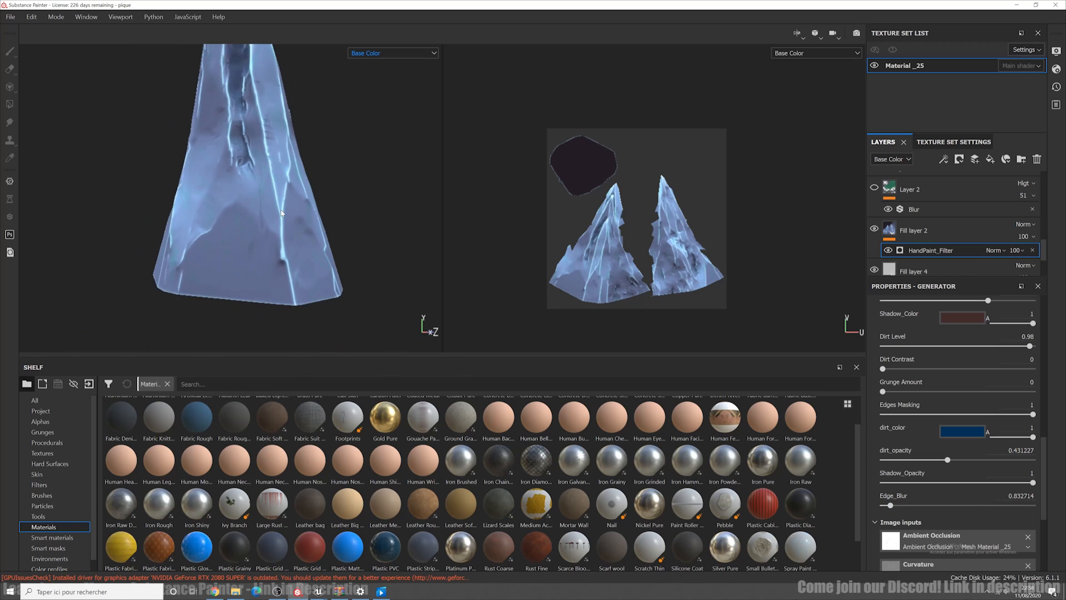
pyautogui.keyDown('alt'); pyautogui.moveTo(315, 185); pyautogui.dragTo(304, 244, button='middle'); pyautogui.keyUp('alt')
pyautogui.keyDown('alt'); pyautogui.moveTo(303, 245); pyautogui.dragTo(261, 225); pyautogui.keyUp('alt')
pyautogui.scroll(-2, 306, 236)
pyautogui.moveTo(353, 270)
pyautogui.keyDown('alt'); pyautogui.mouseDown()
pyautogui.moveTo(298, 270)
pyautogui.moveTo(368, 272)
pyautogui.mouseUp(); pyautogui.keyUp('alt')
pyautogui.scroll(-4, 958, 461)
# Change Shadow_Color to a slightly lighter reddish brown, about R 0.359, G 0.183, B 0.183
pyautogui.scroll(10, 958, 461)
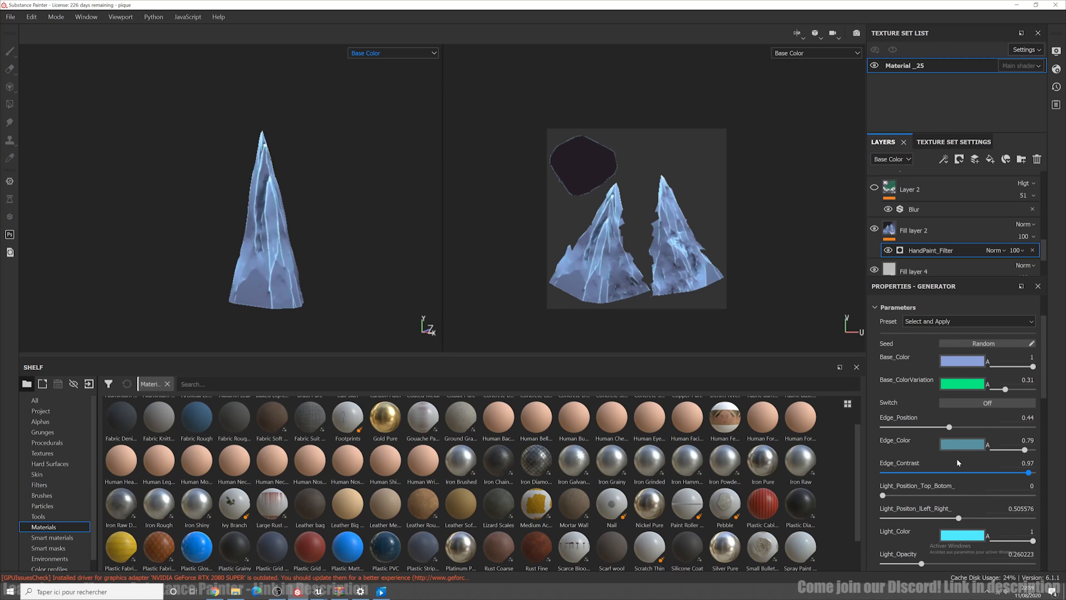
pyautogui.scroll(-8, 958, 458)
pyautogui.scroll(4, 957, 460)
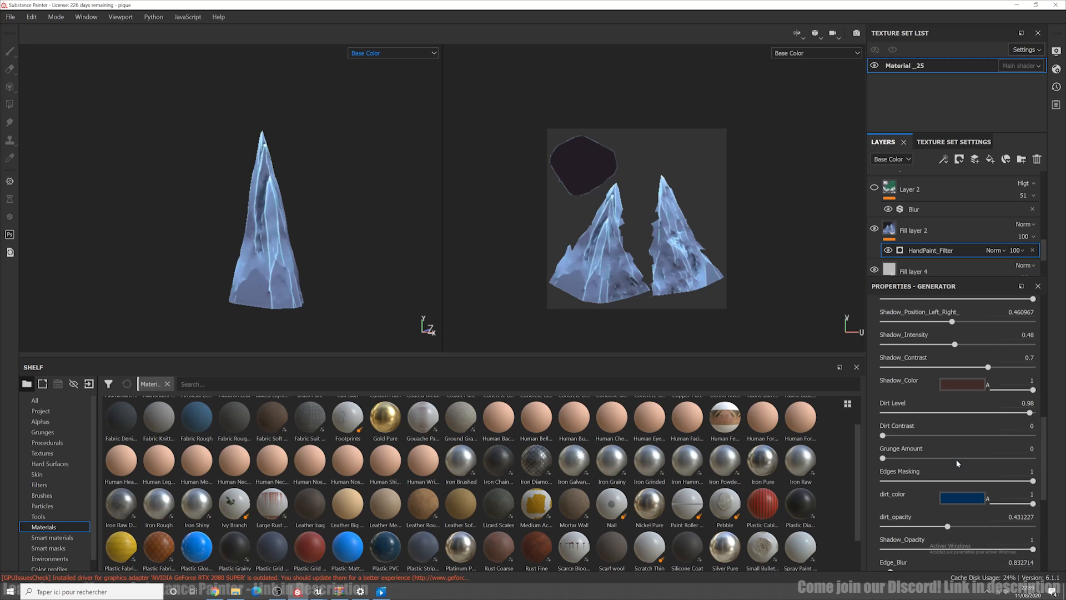
pyautogui.click(965, 381)
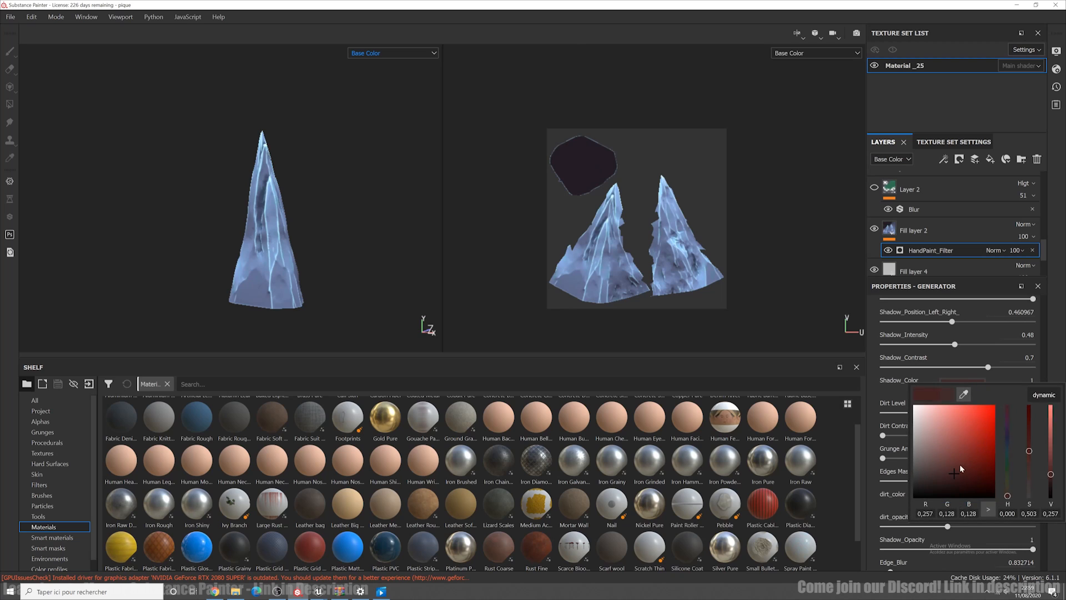
pyautogui.moveTo(985, 423); pyautogui.dragTo(952, 465)
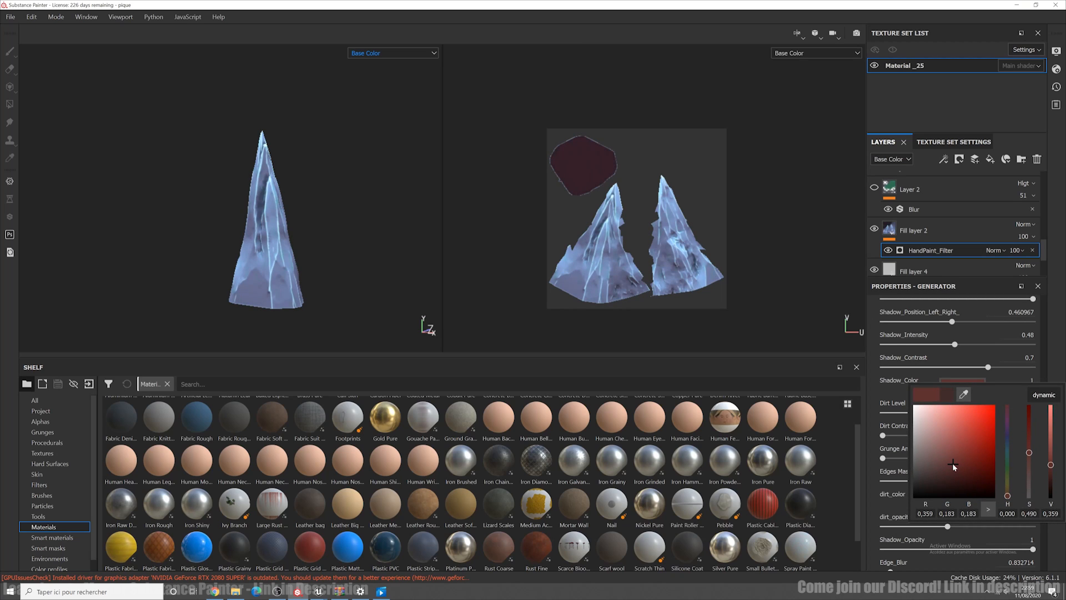
pyautogui.click(887, 385)
pyautogui.scroll(-2, 933, 444)
pyautogui.scroll(10, 975, 450)
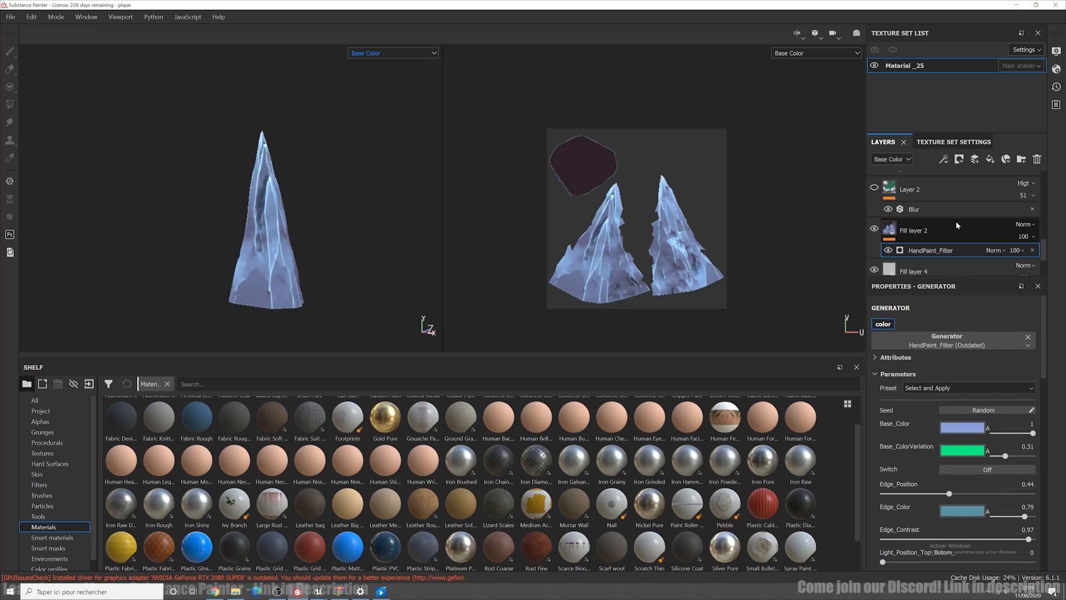
# Select Layer 2 and make both it and Layer 3 copy 1 visible, checking the colors around the spike
pyautogui.click(947, 191)
pyautogui.scroll(2, 941, 230)
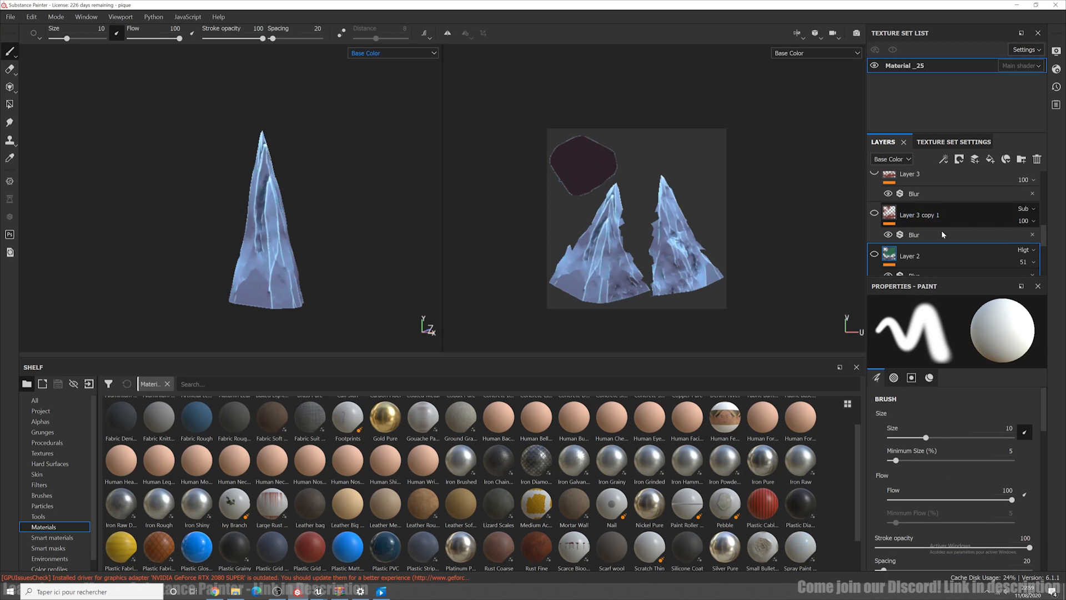
pyautogui.click(876, 256)
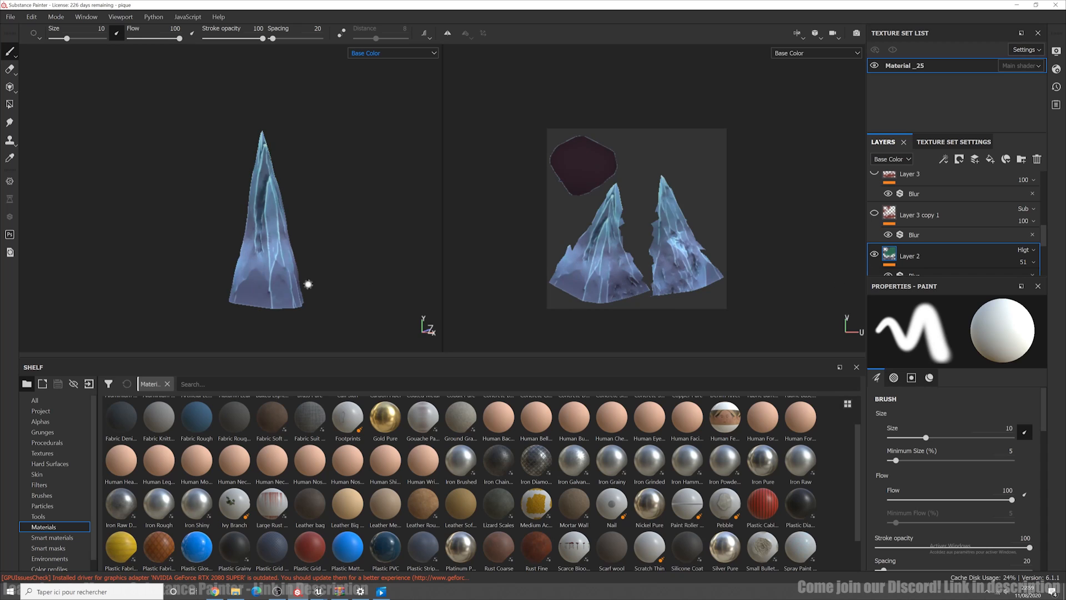
pyautogui.keyDown('alt'); pyautogui.moveTo(335, 266); pyautogui.dragTo(377, 275); pyautogui.keyUp('alt')
pyautogui.scroll(1, 964, 235)
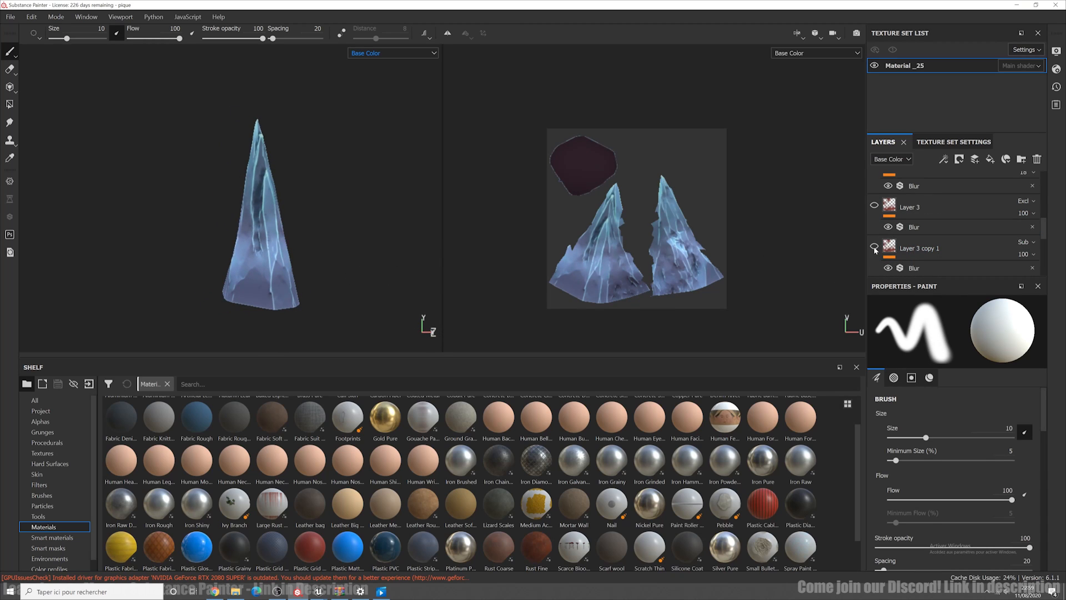
pyautogui.click(874, 248)
pyautogui.keyDown('alt'); pyautogui.moveTo(261, 182); pyautogui.dragTo(730, 210); pyautogui.keyUp('alt')
pyautogui.scroll(2, 875, 210)
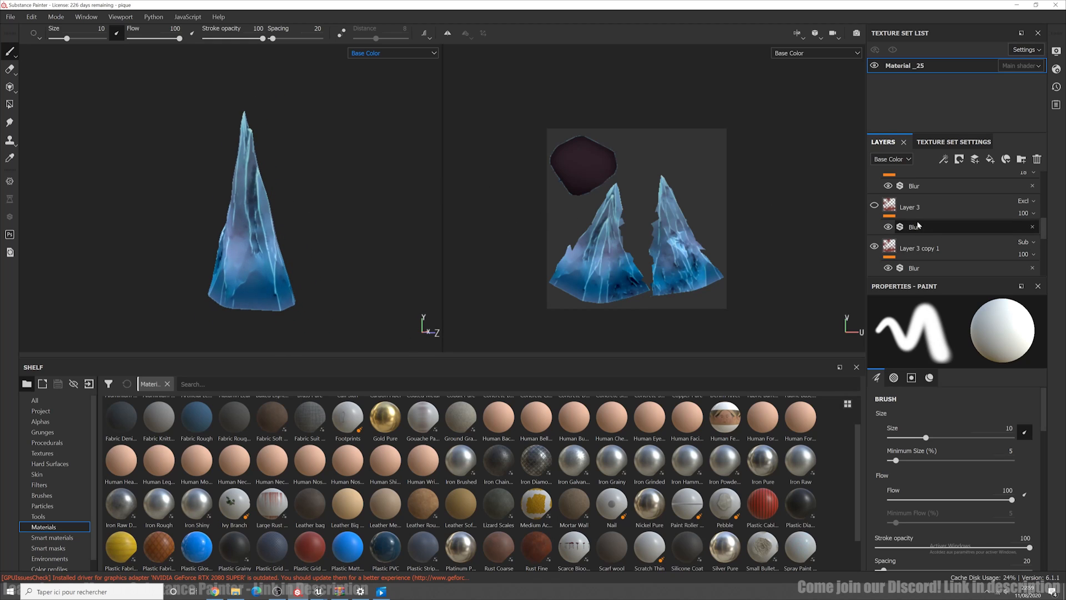
# Turn on the visibility of Layer 3, Layer 4 and Layer 5 to add their color tints to the spike
pyautogui.click(875, 210)
pyautogui.scroll(1, 875, 210)
pyautogui.click(875, 227)
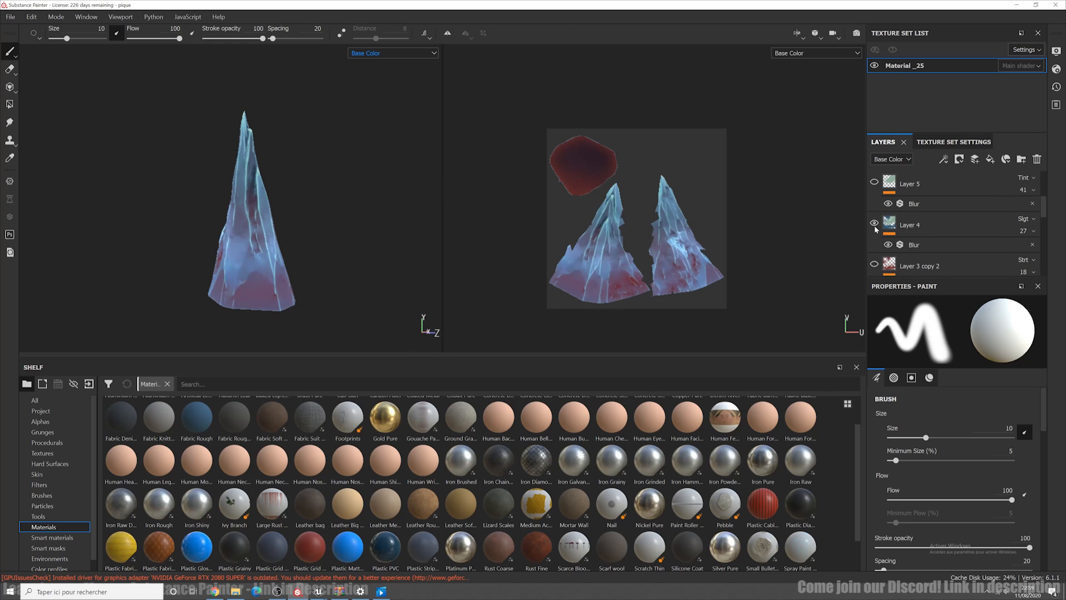
pyautogui.click(875, 184)
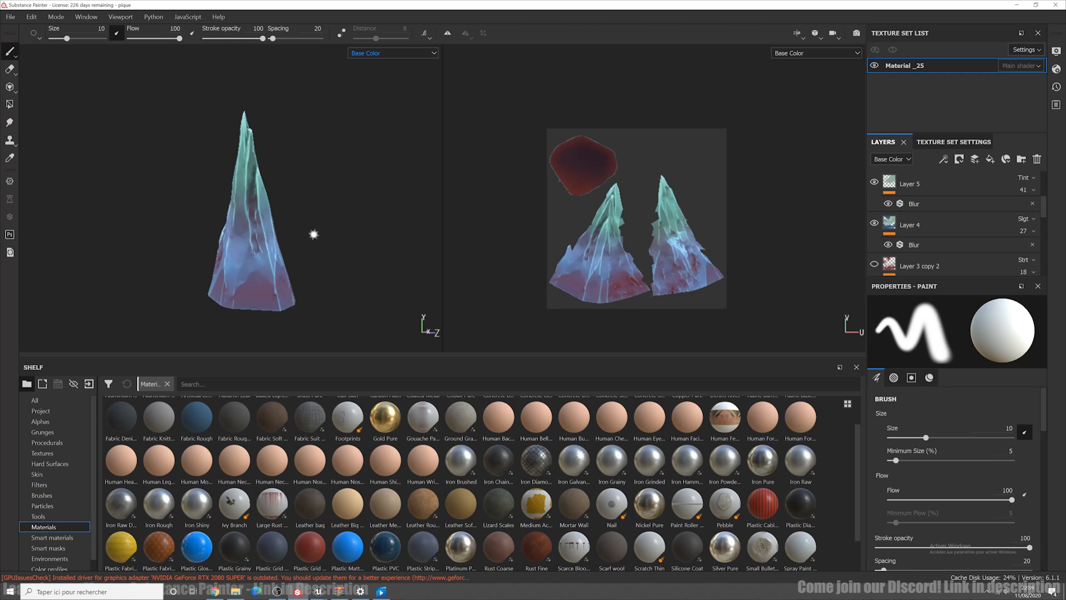
pyautogui.keyDown('alt'); pyautogui.moveTo(311, 234); pyautogui.dragTo(348, 235); pyautogui.keyUp('alt')
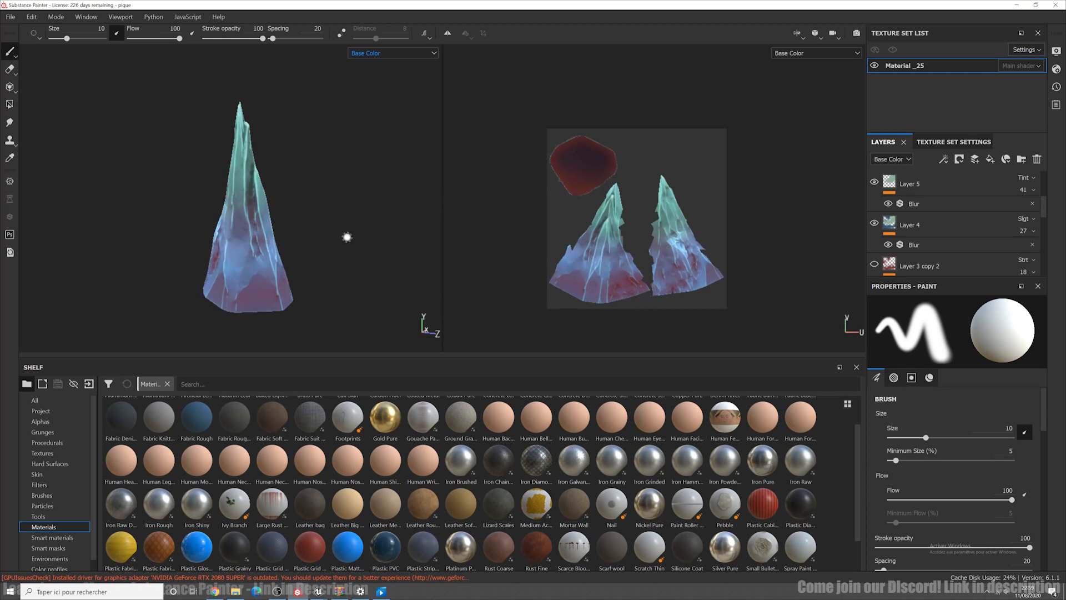
# Turn on the visibility of Fill layer 3 and check the finished ice texture from all around the spike
pyautogui.scroll(2, 922, 244)
pyautogui.scroll(-1, 914, 253)
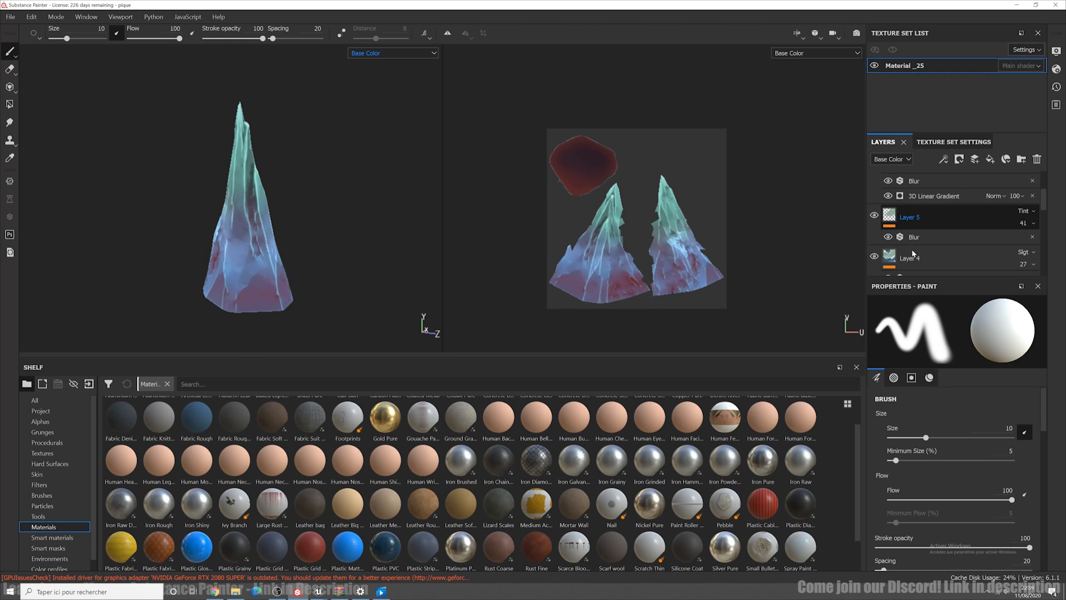
pyautogui.scroll(3, 914, 251)
pyautogui.keyDown('alt'); pyautogui.moveTo(333, 238); pyautogui.dragTo(277, 243); pyautogui.keyUp('alt')
pyautogui.keyDown('alt'); pyautogui.moveTo(278, 236); pyautogui.dragTo(329, 224, button='right'); pyautogui.keyUp('alt')
pyautogui.scroll(1, 332, 216)
pyautogui.scroll(-5, 336, 207)
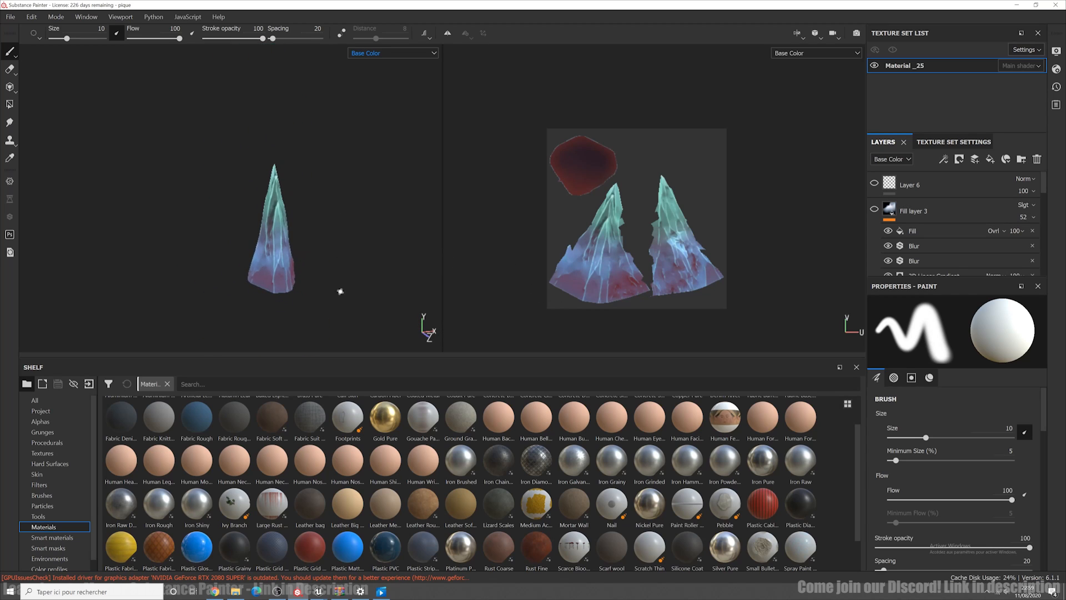
pyautogui.keyDown('alt'); pyautogui.moveTo(340, 290); pyautogui.dragTo(414, 261); pyautogui.keyUp('alt')
pyautogui.click(876, 210)
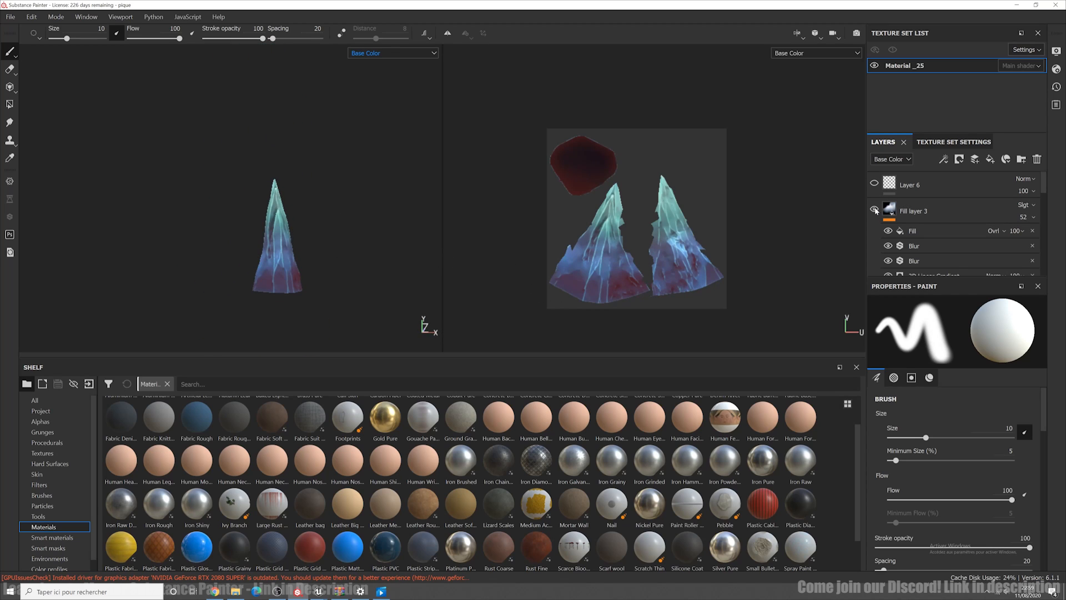
pyautogui.keyDown('alt'); pyautogui.moveTo(357, 263); pyautogui.dragTo(439, 252); pyautogui.keyUp('alt')
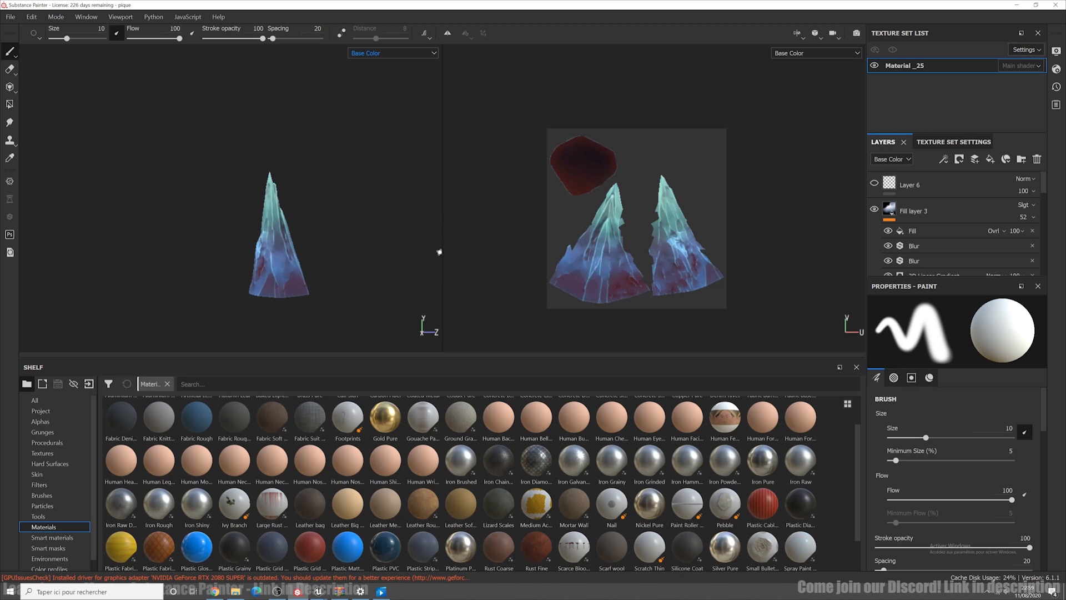
pyautogui.keyDown('alt'); pyautogui.moveTo(322, 272); pyautogui.dragTo(321, 223); pyautogui.keyUp('alt')
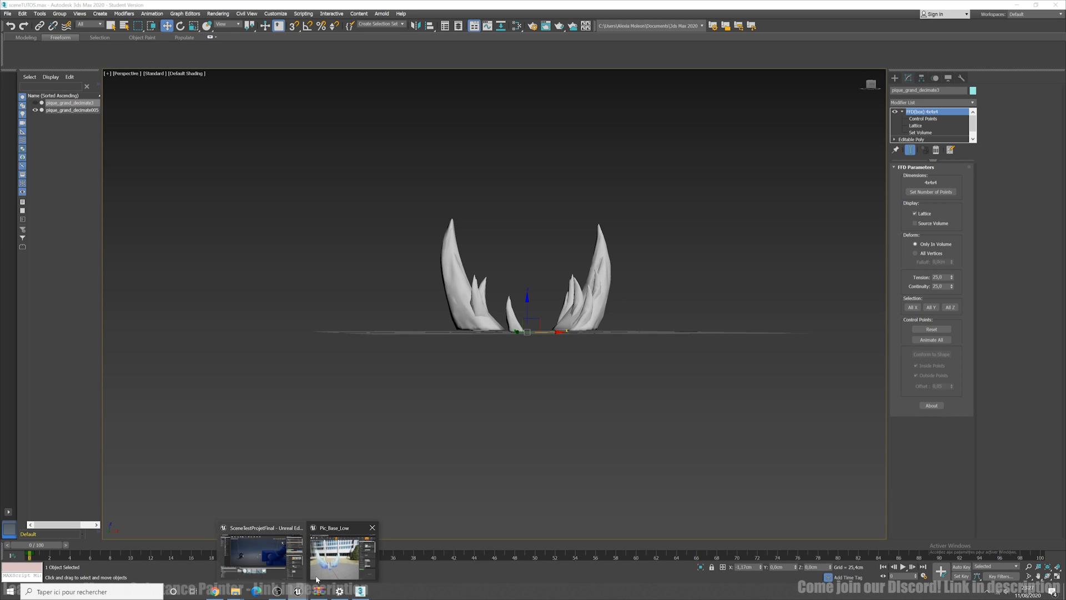
# Switch to the Pic_Base_Low mesh editor in Unreal Editor and examine the textured ice spikes from different distances and angles
pyautogui.click(316, 579)
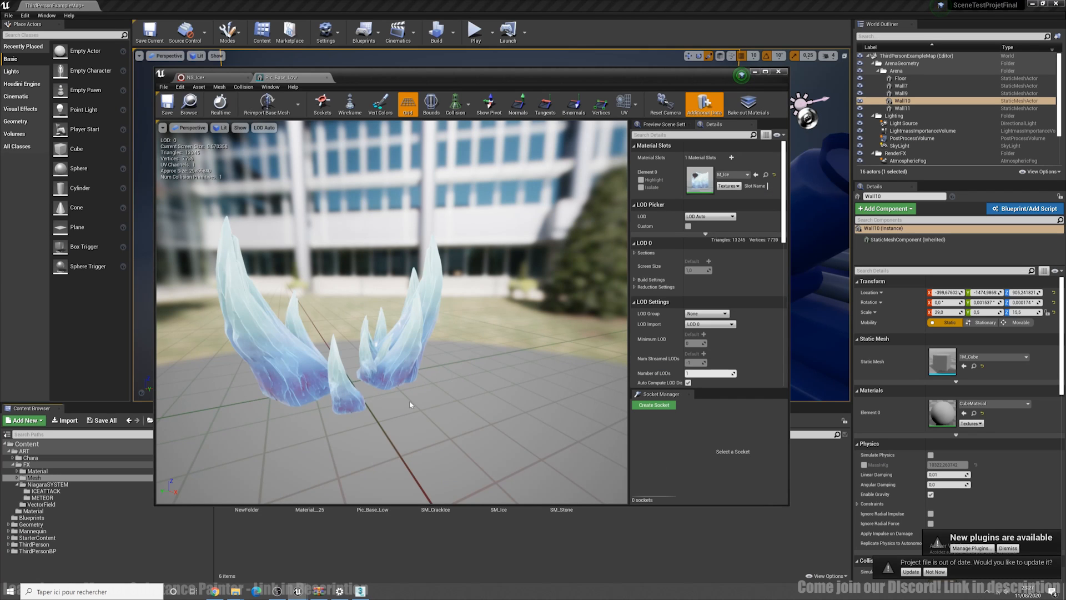
pyautogui.scroll(3, 352, 352)
pyautogui.scroll(-3, 352, 352)
pyautogui.moveTo(352, 352); pyautogui.dragTo(350, 319, button='middle')
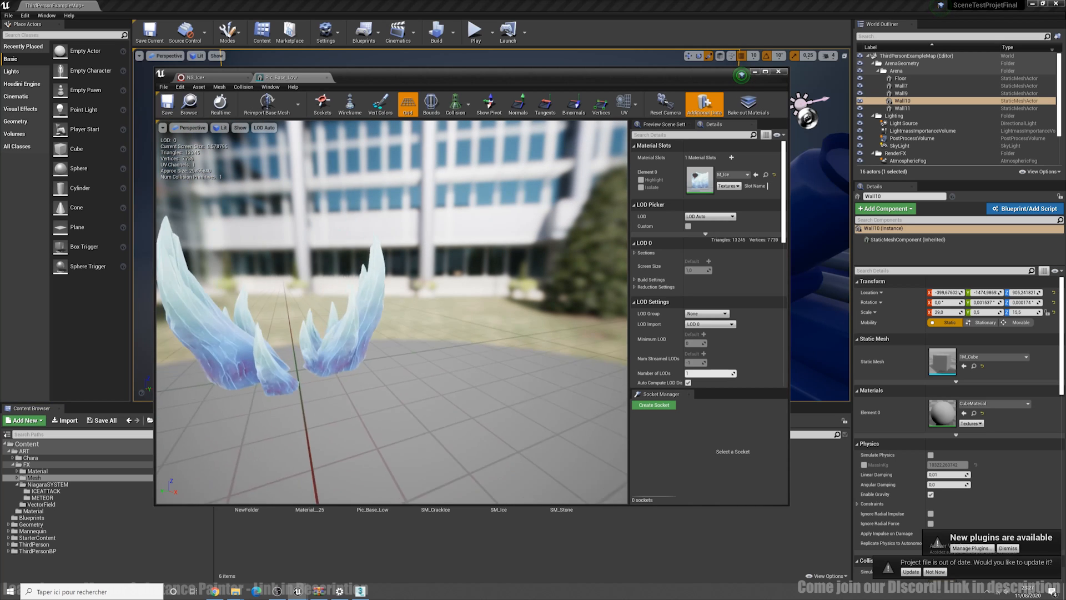
pyautogui.scroll(3, 351, 331)
pyautogui.scroll(-3, 358, 331)
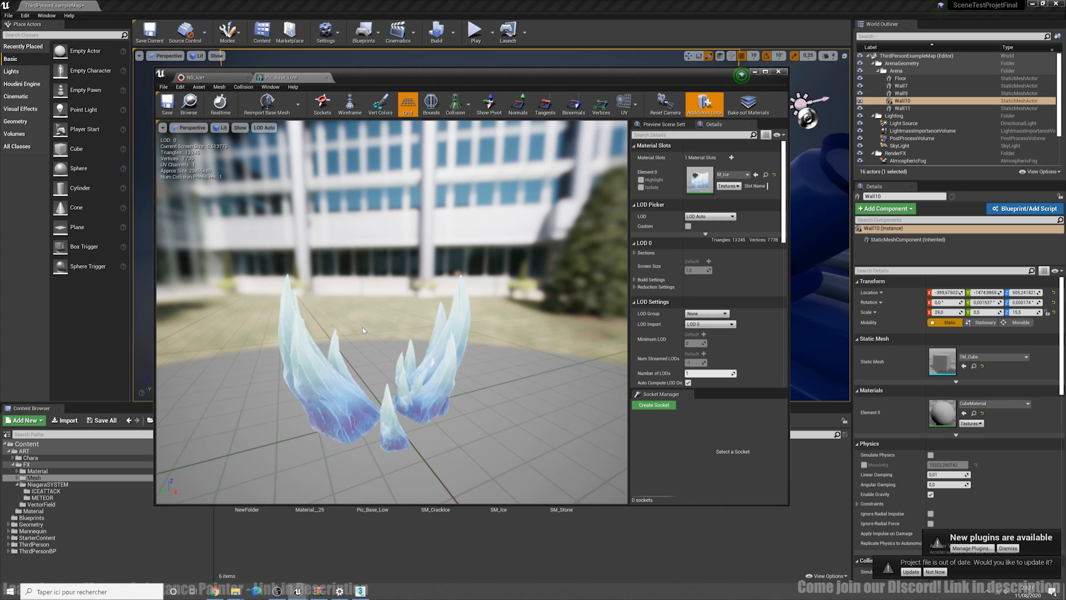
pyautogui.moveTo(364, 331); pyautogui.dragTo(366, 308, button='right')
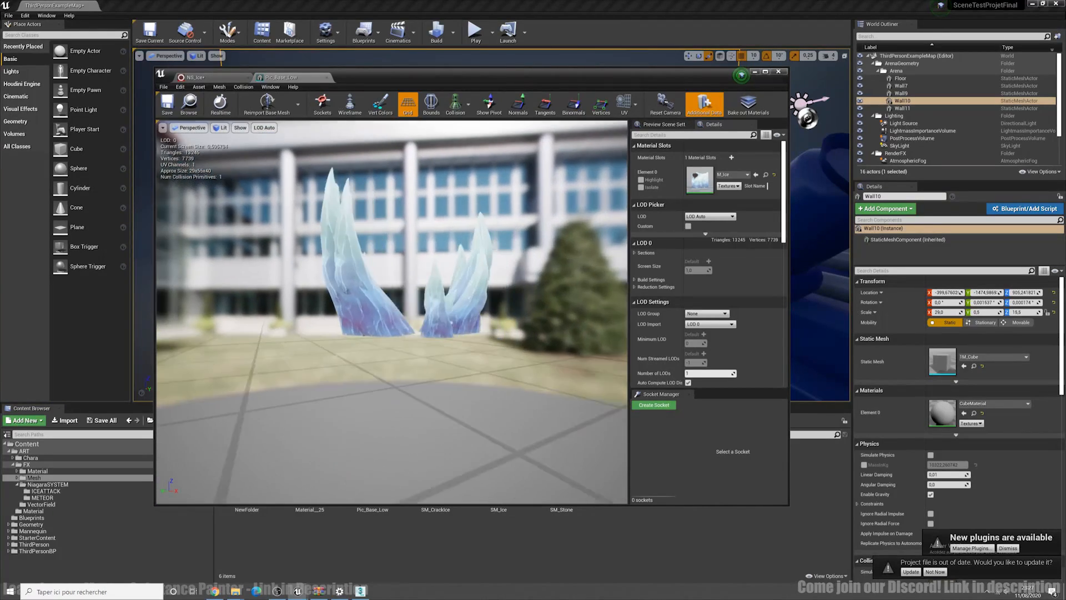
pyautogui.moveTo(378, 412)
pyautogui.mouseDown(button='right')
pyautogui.moveTo(397, 419)
pyautogui.moveTo(367, 408)
pyautogui.moveTo(411, 408)
pyautogui.moveTo(395, 412)
pyautogui.mouseUp(button='right')
pyautogui.press('s')
pyautogui.press('a')
pyautogui.press('d')
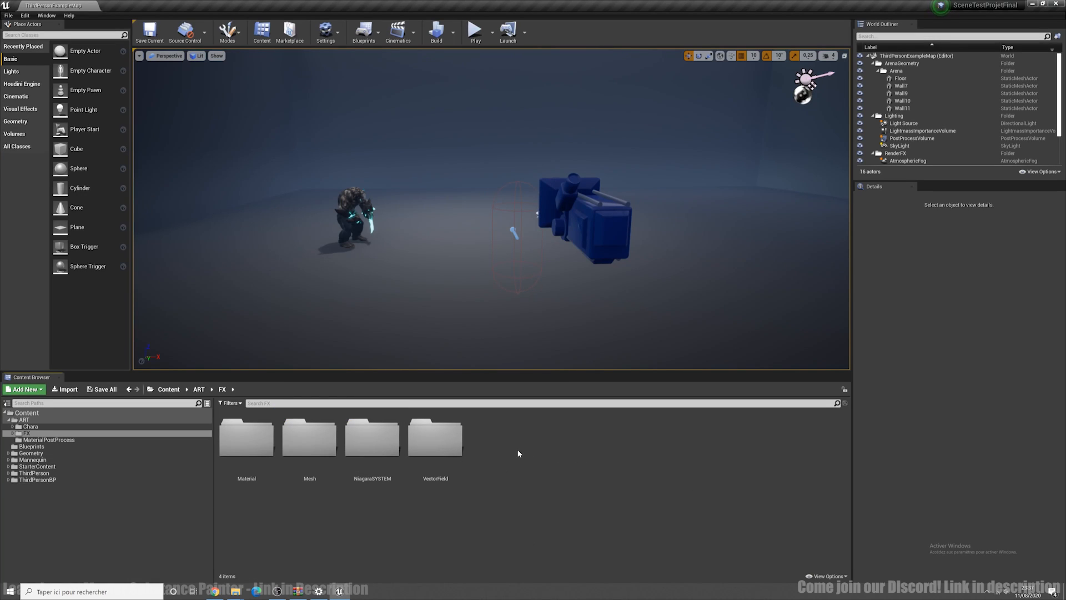
# Open the NS_Ice Niagara system from the ICEATTACK folder inside NiagaraSYSTEM
pyautogui.doubleClick(380, 459)
pyautogui.doubleClick(261, 444)
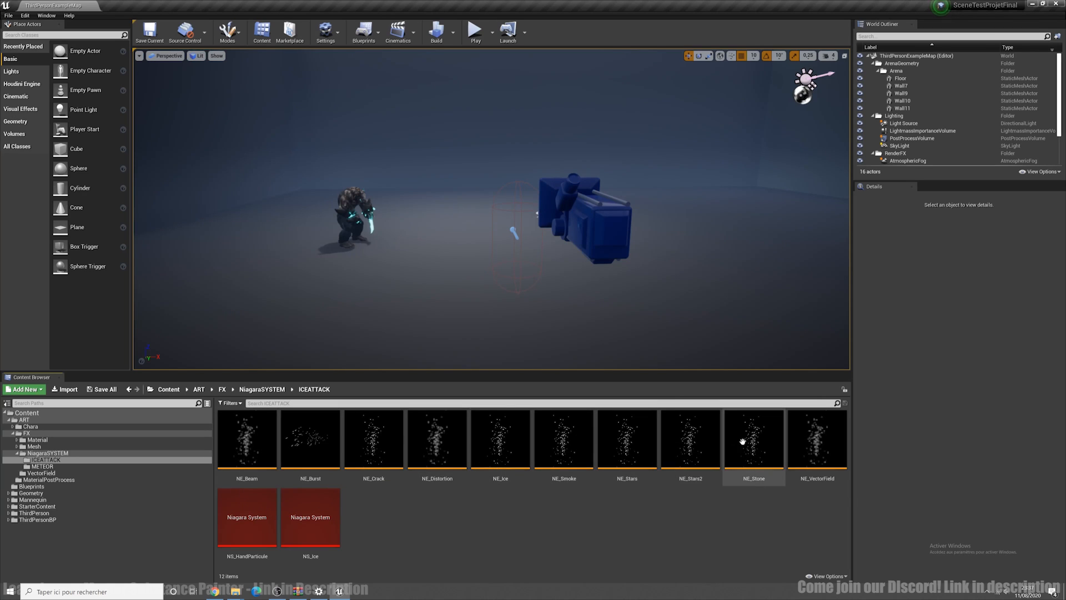
pyautogui.doubleClick(315, 535)
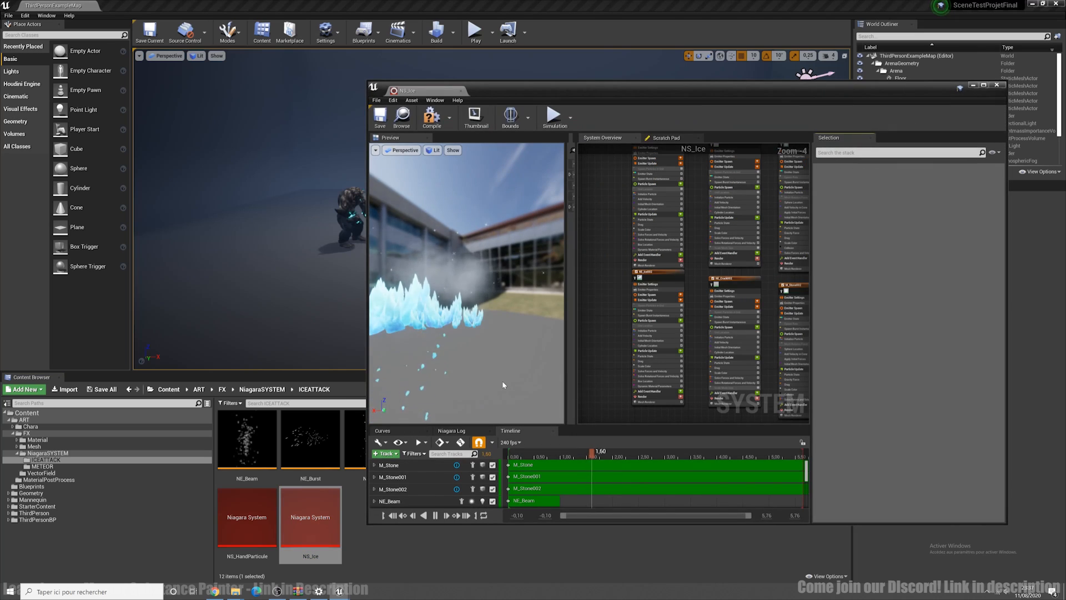
# Examine the NS_Ice emitter graph, including the Mesh Renderer settings of NE_Crack001 and the M_Stone002 emitter
pyautogui.scroll(-5, 646, 286)
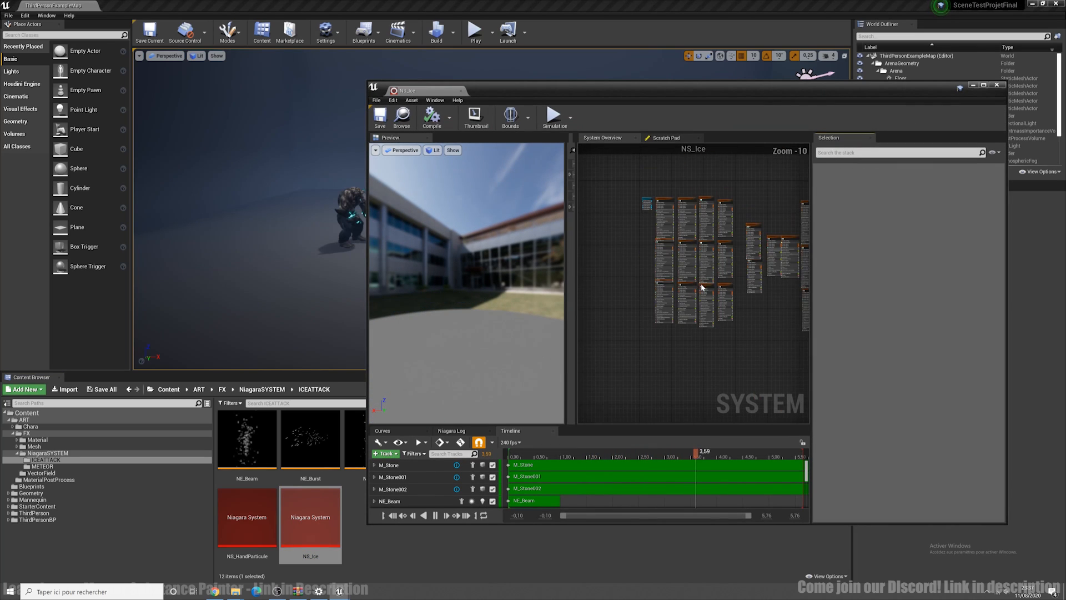
pyautogui.scroll(-1, 708, 333)
pyautogui.moveTo(740, 322); pyautogui.dragTo(717, 318, button='right')
pyautogui.moveTo(711, 222); pyautogui.dragTo(719, 174, button='right')
pyautogui.scroll(8, 685, 257)
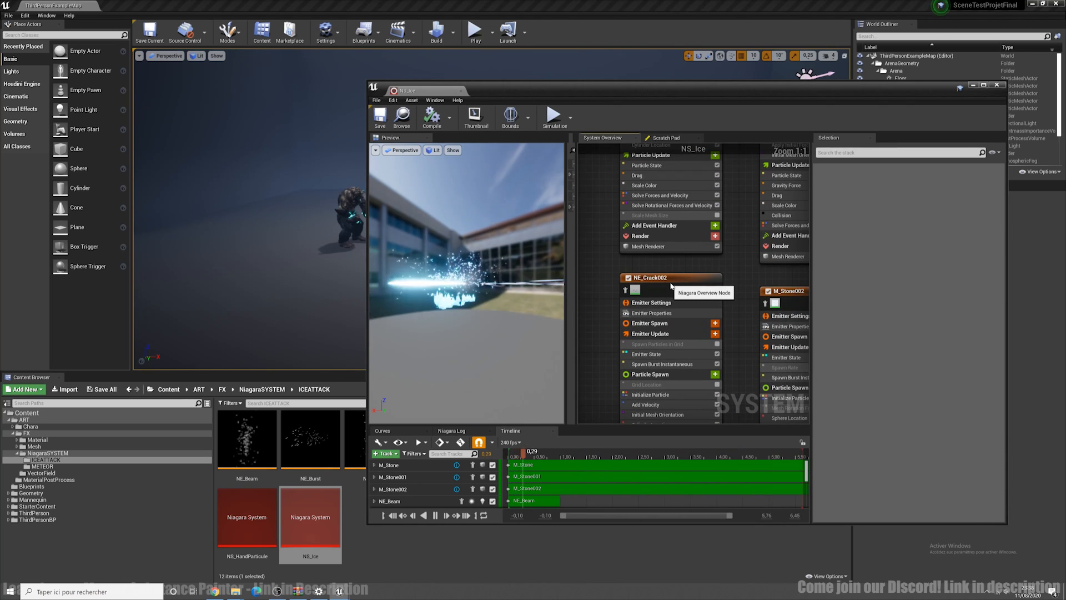
pyautogui.click(678, 298)
pyautogui.moveTo(716, 261); pyautogui.dragTo(672, 268, button='right')
pyautogui.rightClick(729, 361)
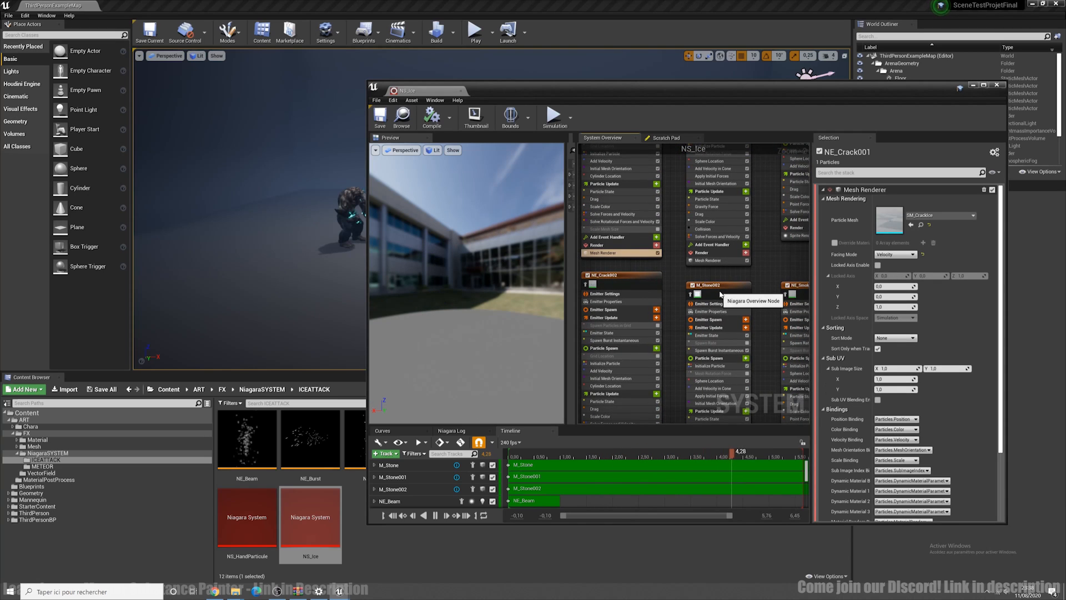
pyautogui.click(720, 285)
pyautogui.moveTo(733, 286); pyautogui.dragTo(639, 272, button='right')
pyautogui.click(746, 276)
pyautogui.moveTo(747, 275); pyautogui.dragTo(723, 295, button='right')
pyautogui.scroll(-2, 748, 234)
pyautogui.scroll(-4, 723, 294)
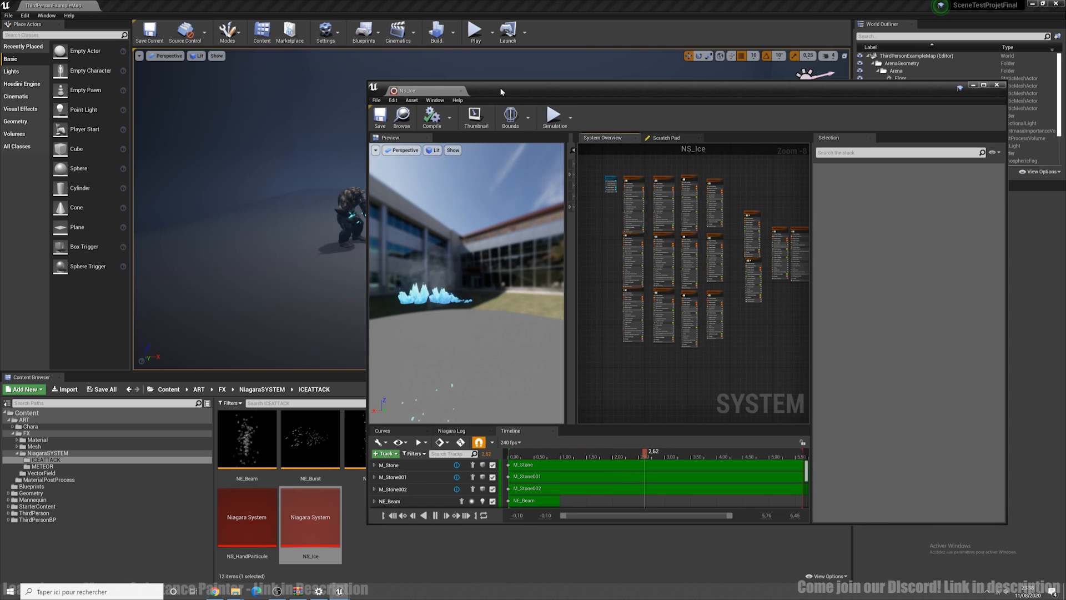
# Clear the NS_Ice window out of the way and open the NE_Ice emitter from the ICEATTACK folder in a maximized editor
pyautogui.moveTo(505, 89); pyautogui.dragTo(586, 35)
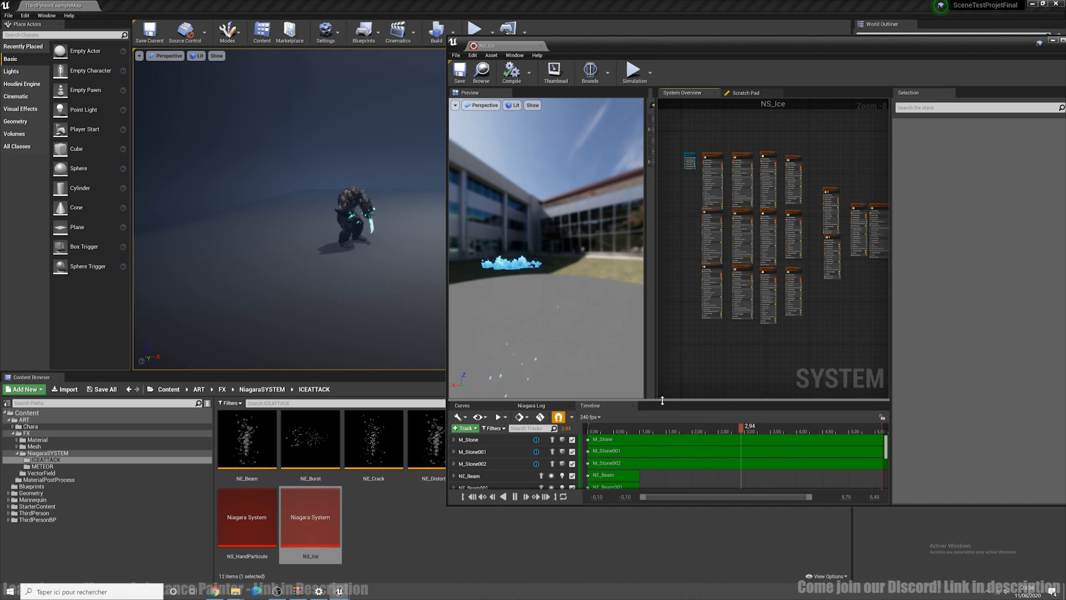
pyautogui.moveTo(671, 400); pyautogui.dragTo(670, 362)
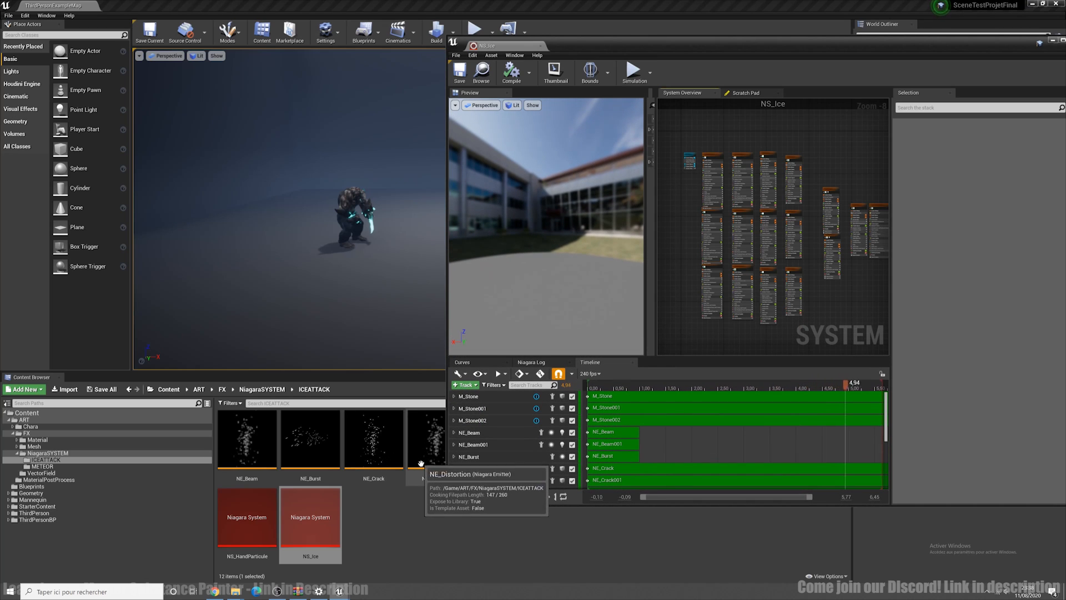
pyautogui.moveTo(892, 42); pyautogui.dragTo(345, 75)
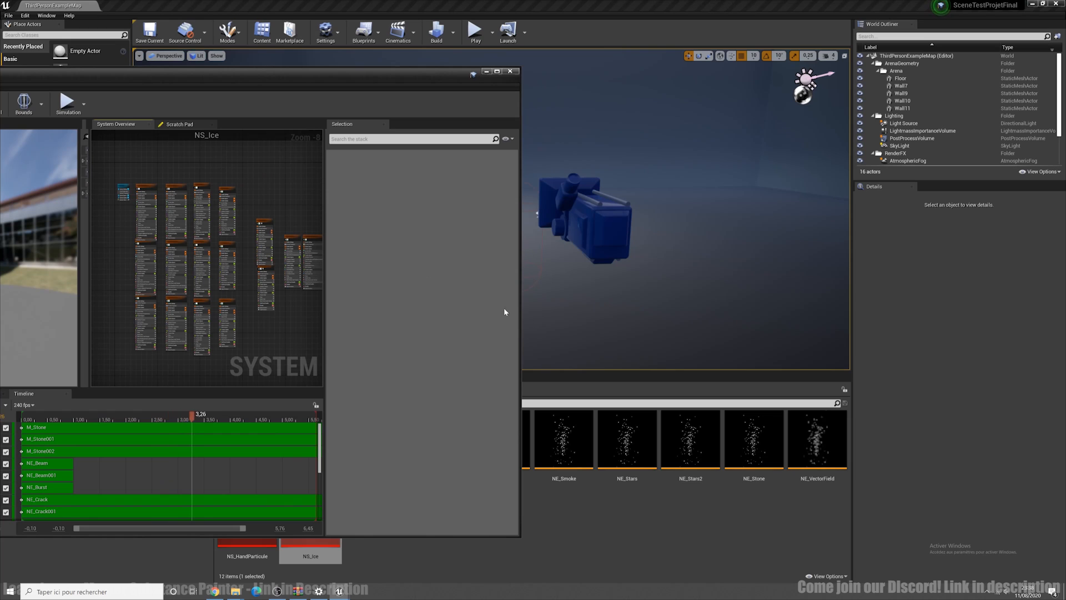
pyautogui.moveTo(520, 308); pyautogui.dragTo(319, 305)
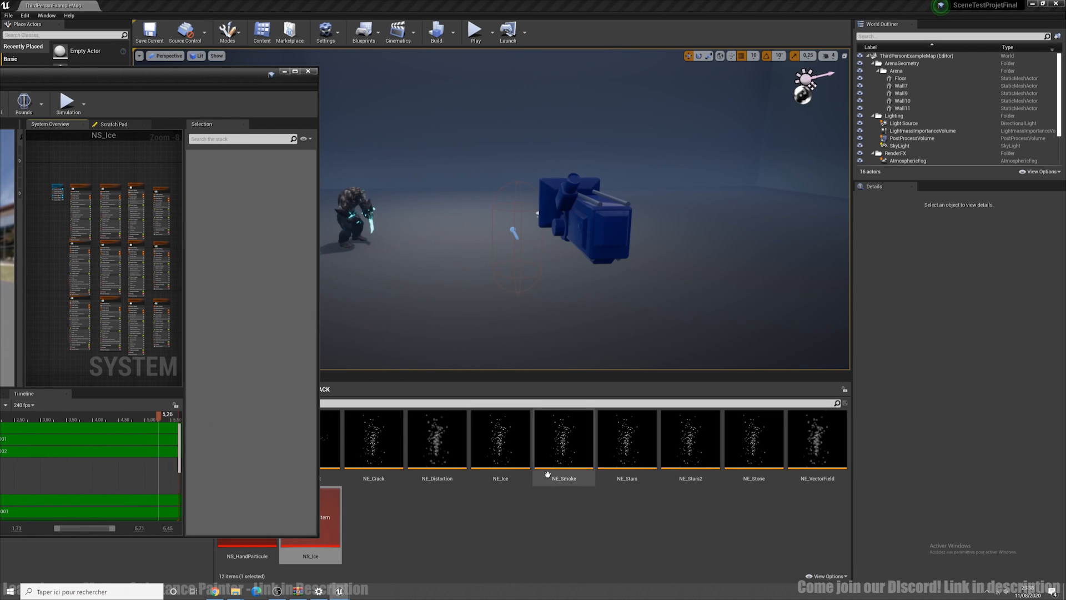
pyautogui.doubleClick(525, 464)
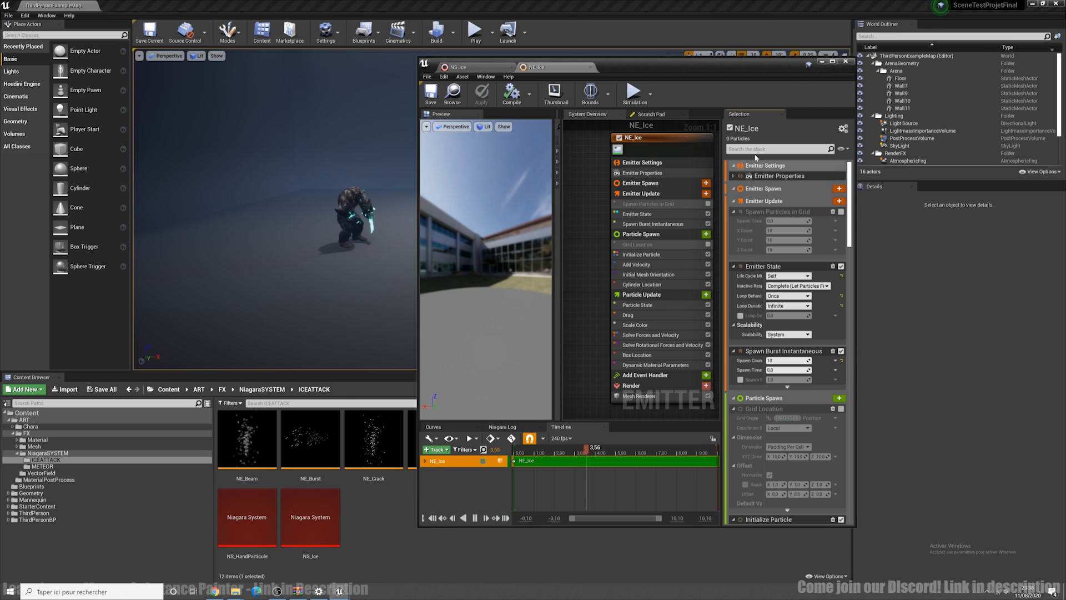
pyautogui.click(831, 62)
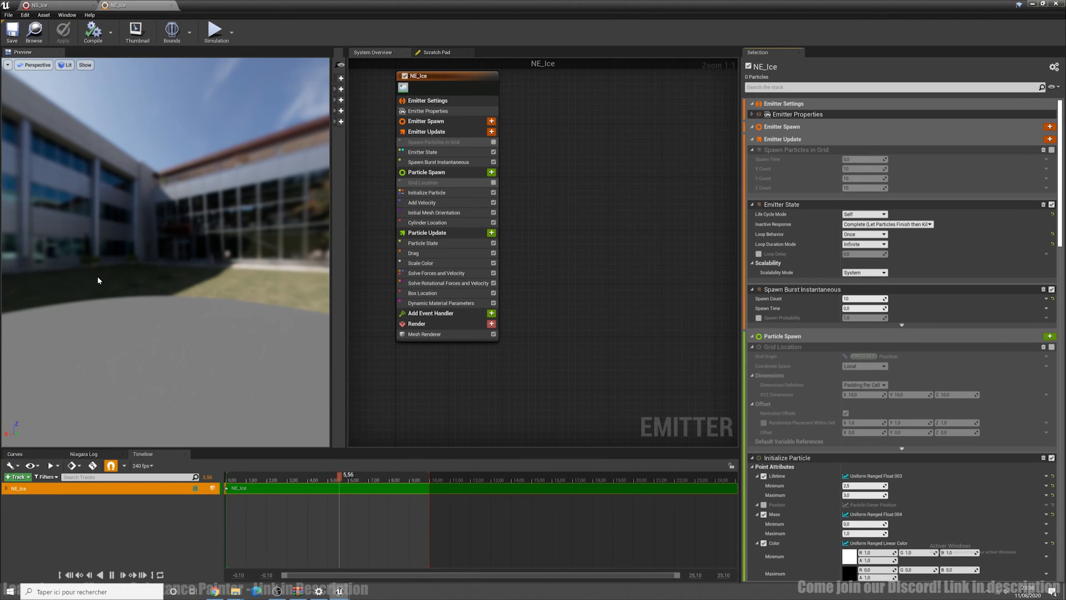
# Shorten the NE_Ice playback range to about 4.5 seconds and reframe the preview on the effect's origin
pyautogui.moveTo(195, 247)
pyautogui.mouseDown()
pyautogui.moveTo(222, 266)
pyautogui.moveTo(178, 261)
pyautogui.moveTo(205, 255)
pyautogui.moveTo(195, 248)
pyautogui.mouseUp()
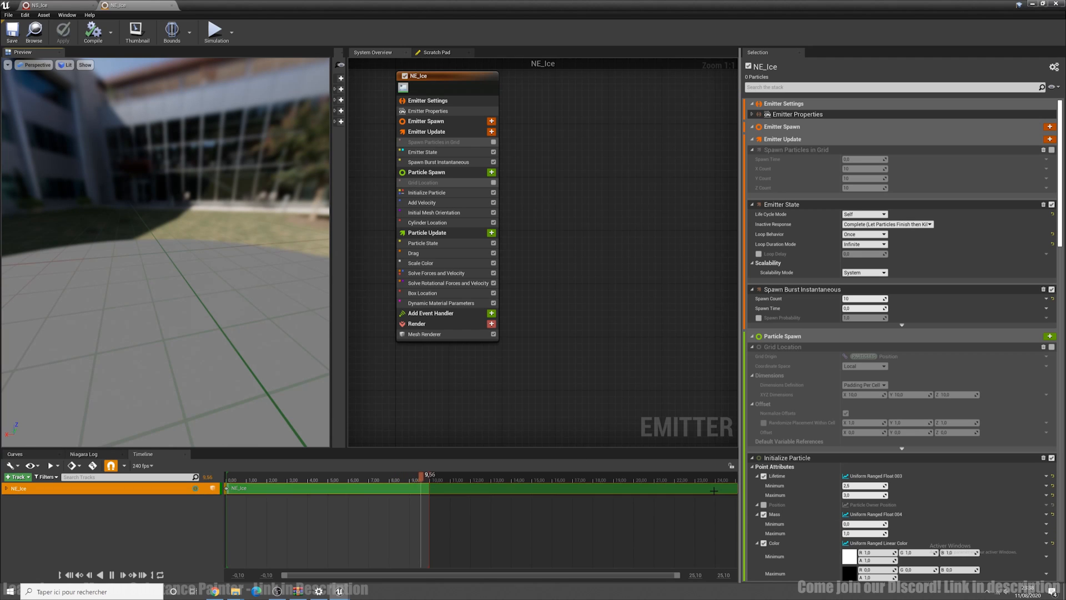
pyautogui.moveTo(429, 479)
pyautogui.mouseDown()
pyautogui.moveTo(309, 484)
pyautogui.moveTo(317, 488)
pyautogui.mouseUp()
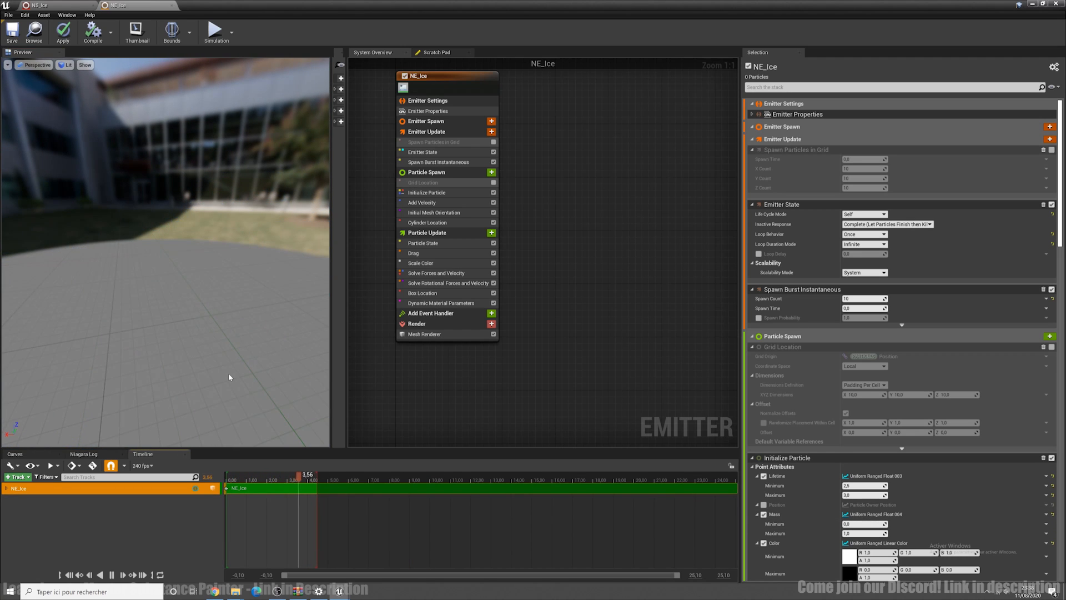
pyautogui.moveTo(280, 414); pyautogui.dragTo(438, 434)
# Examine NE_Ice's Emitter Properties and Mesh Renderer settings, and look up Mesh Renderer among the available renderers
pyautogui.click(452, 112)
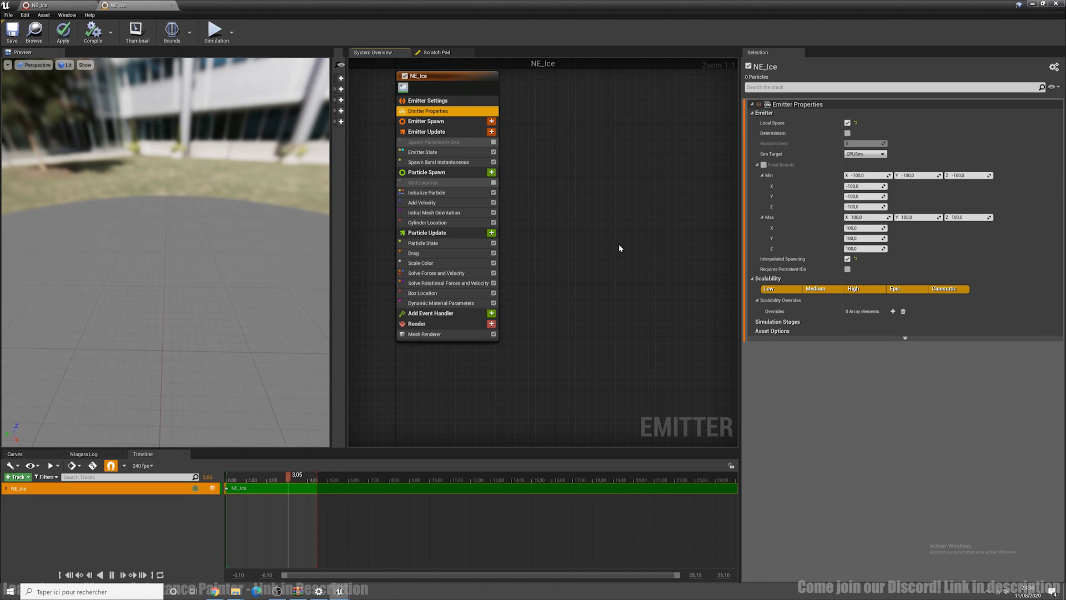
pyautogui.moveTo(452, 113); pyautogui.dragTo(516, 143)
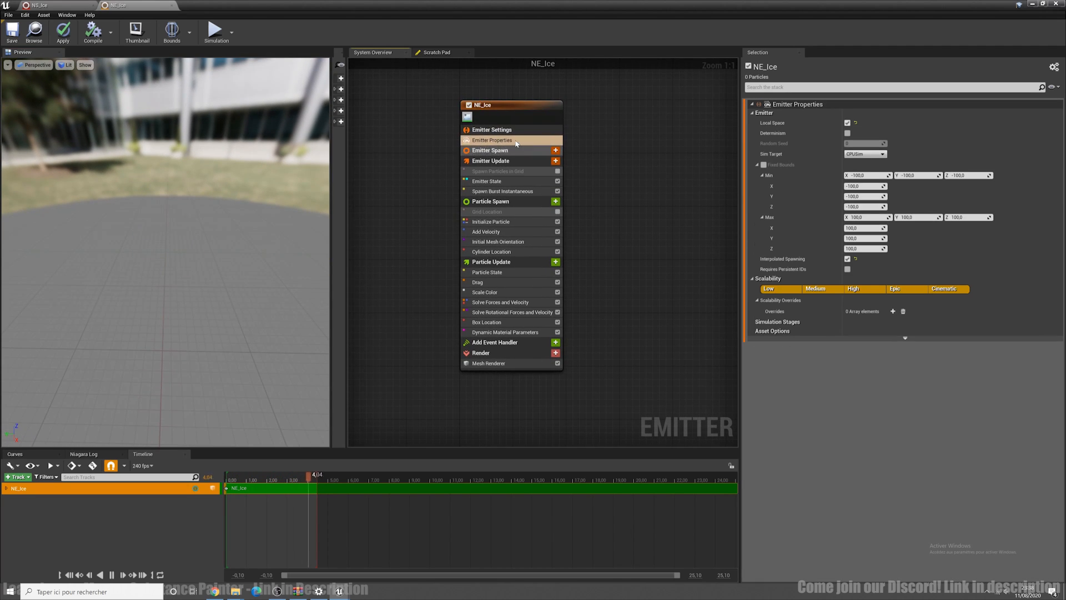
pyautogui.click(489, 363)
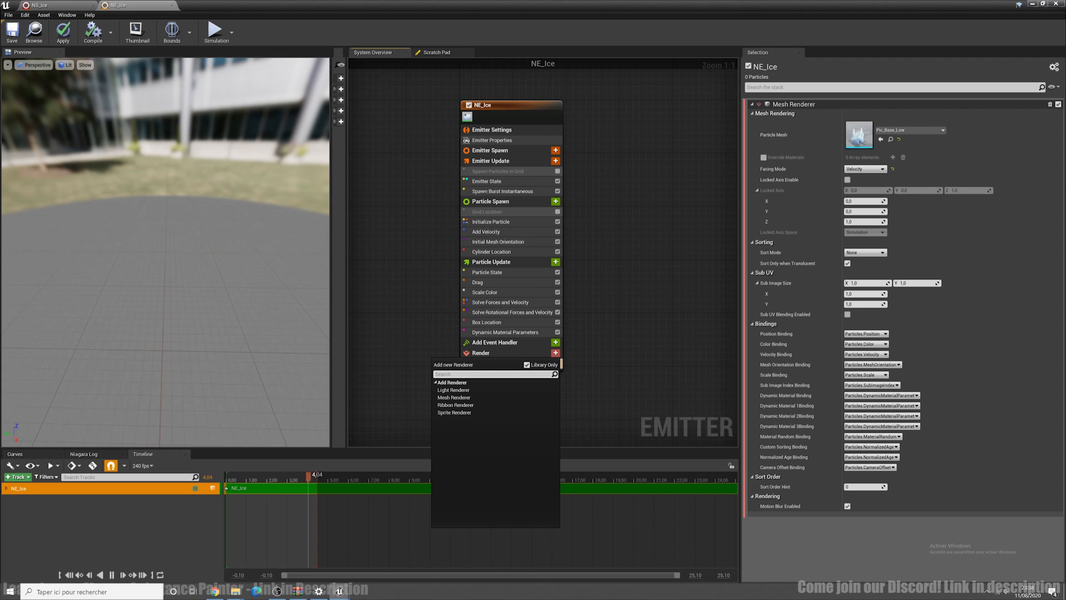
pyautogui.write('me')
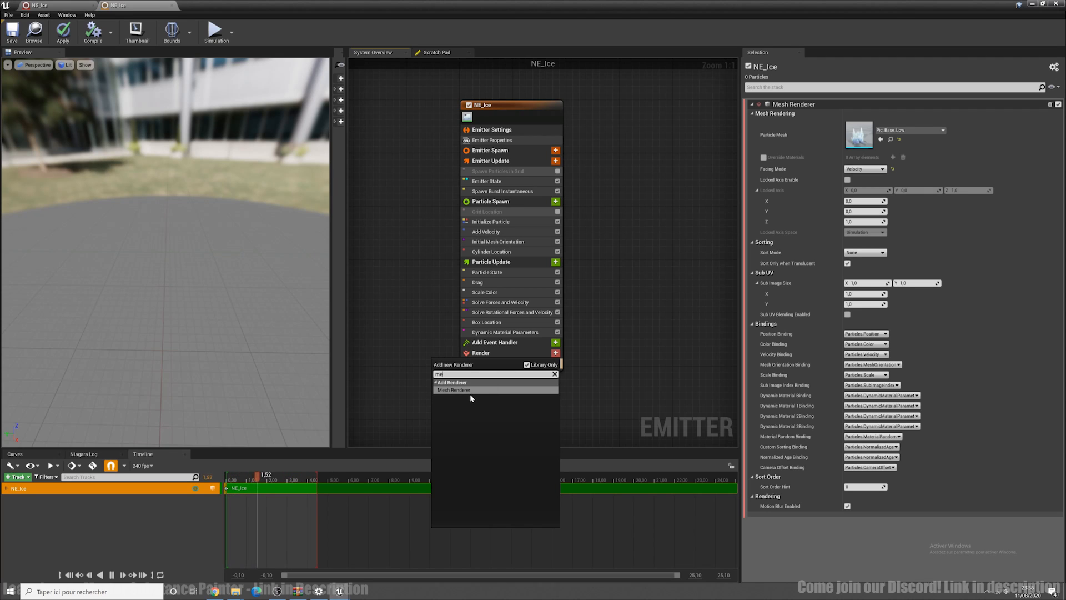
pyautogui.click(476, 391)
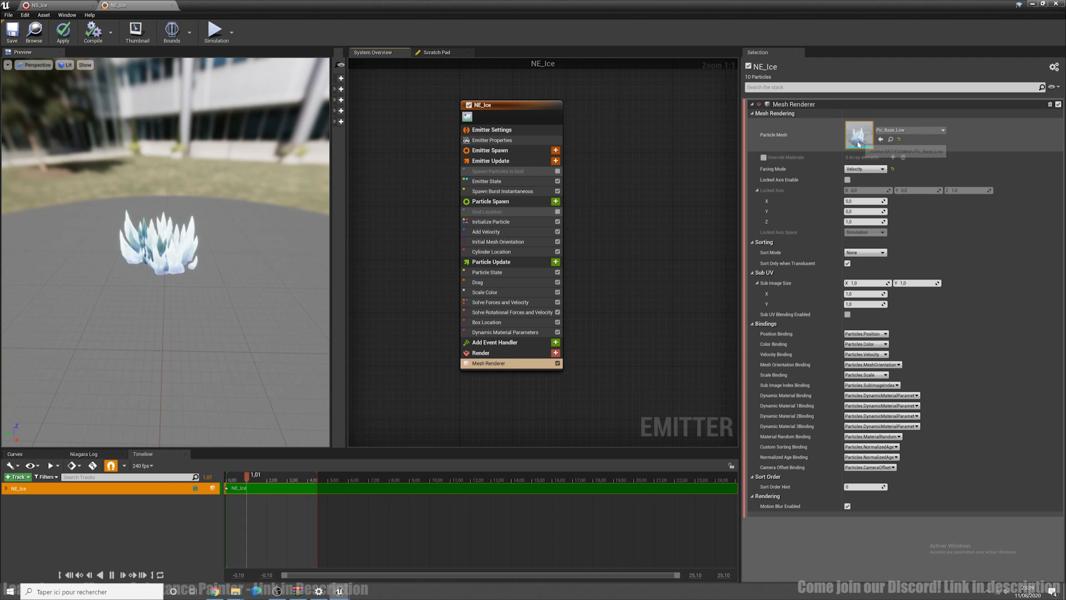
pyautogui.click(512, 109)
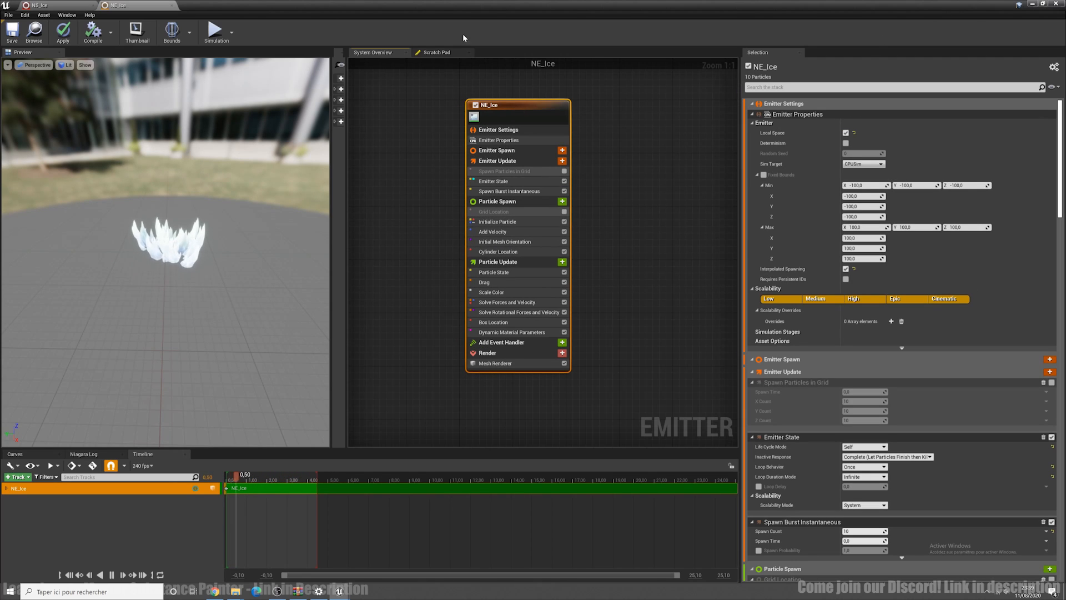
pyautogui.click(509, 364)
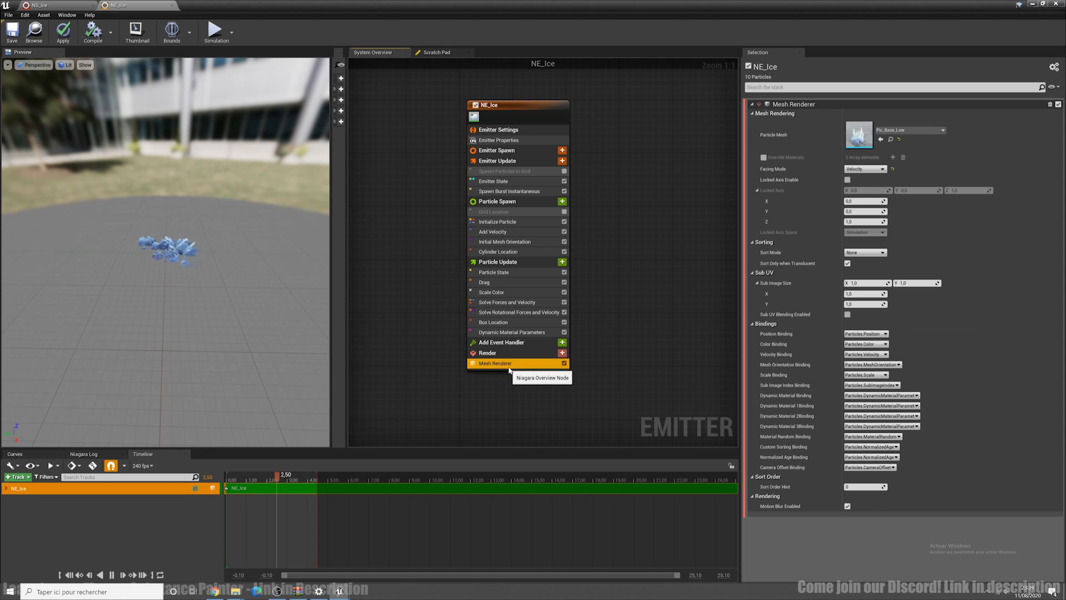
# Open the M_Ice material from the ICEATTACK folder inside FX/Material and maximize its editor
pyautogui.click(1043, 4)
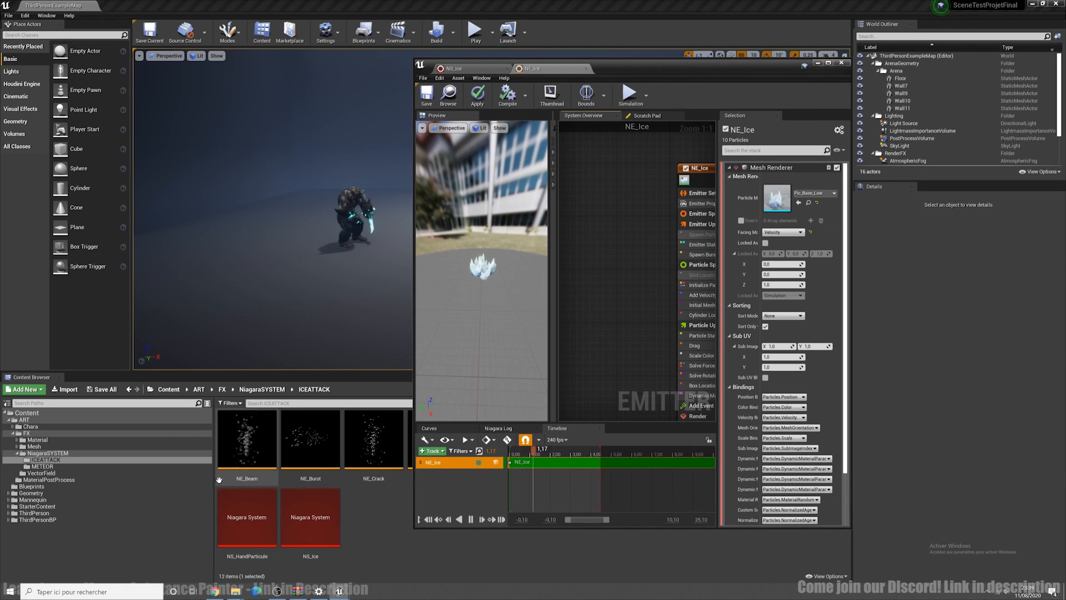
pyautogui.click(50, 453)
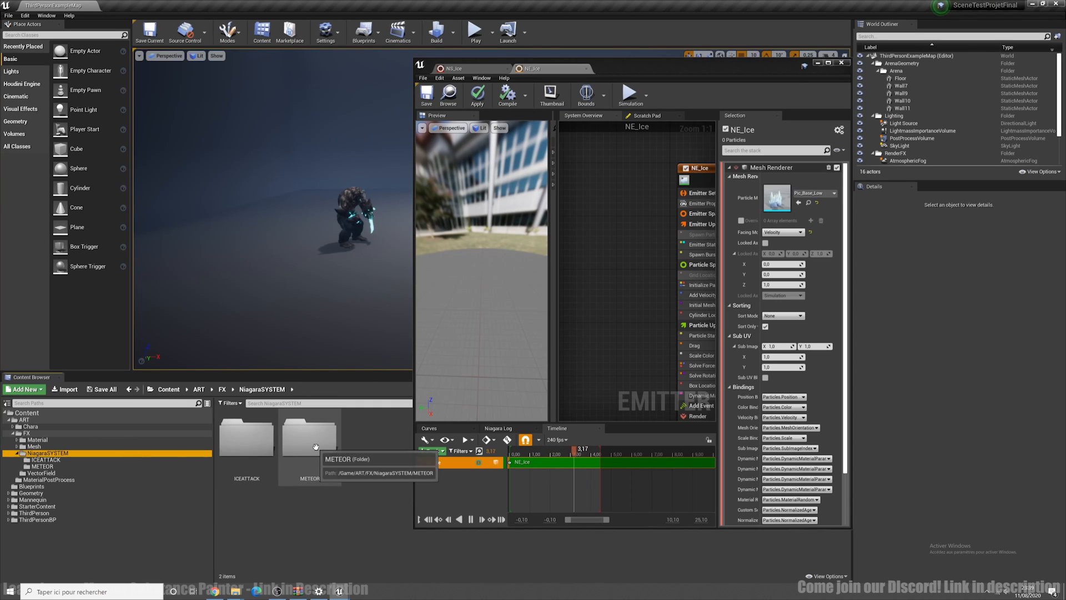
pyautogui.click(45, 440)
pyautogui.click(246, 438)
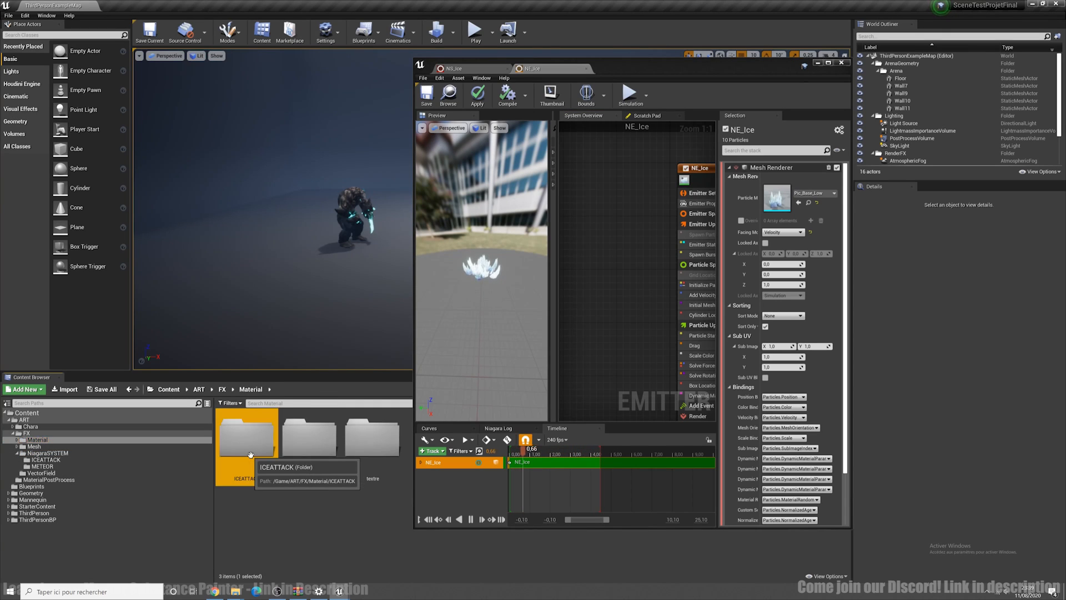
pyautogui.doubleClick(246, 437)
pyautogui.moveTo(734, 78); pyautogui.dragTo(596, 53)
pyautogui.click(512, 453)
pyautogui.doubleClick(512, 452)
pyautogui.click(687, 48)
# Examine the color, packed mask and normal Texture Sample nodes feeding the M_Ice material output
pyautogui.scroll(-5, 511, 255)
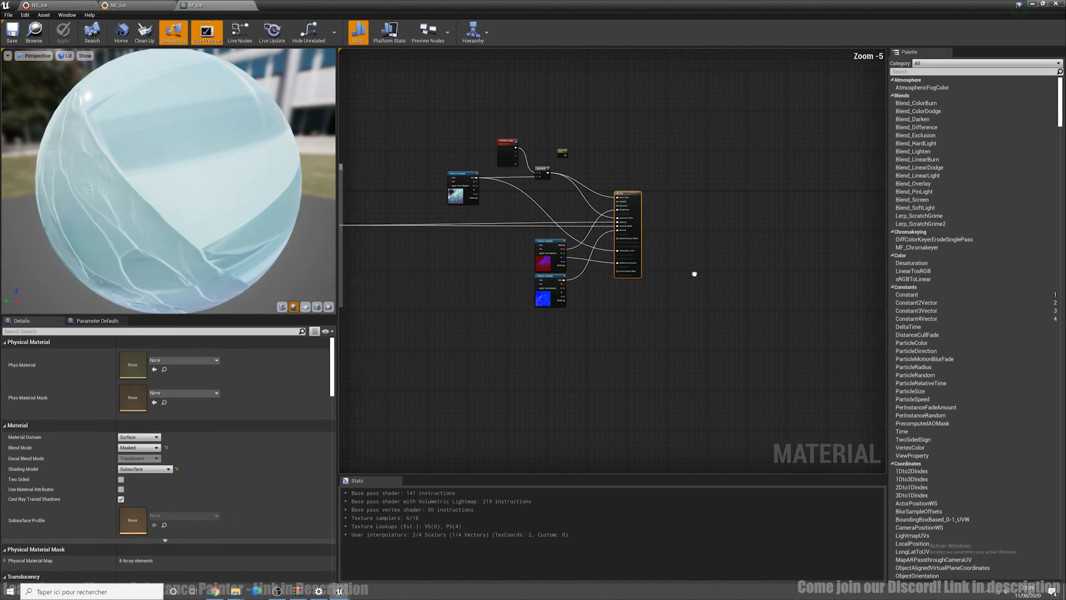
pyautogui.moveTo(483, 210)
pyautogui.mouseDown(button='right')
pyautogui.moveTo(609, 189)
pyautogui.moveTo(471, 206)
pyautogui.mouseUp(button='right')
pyautogui.scroll(3, 614, 268)
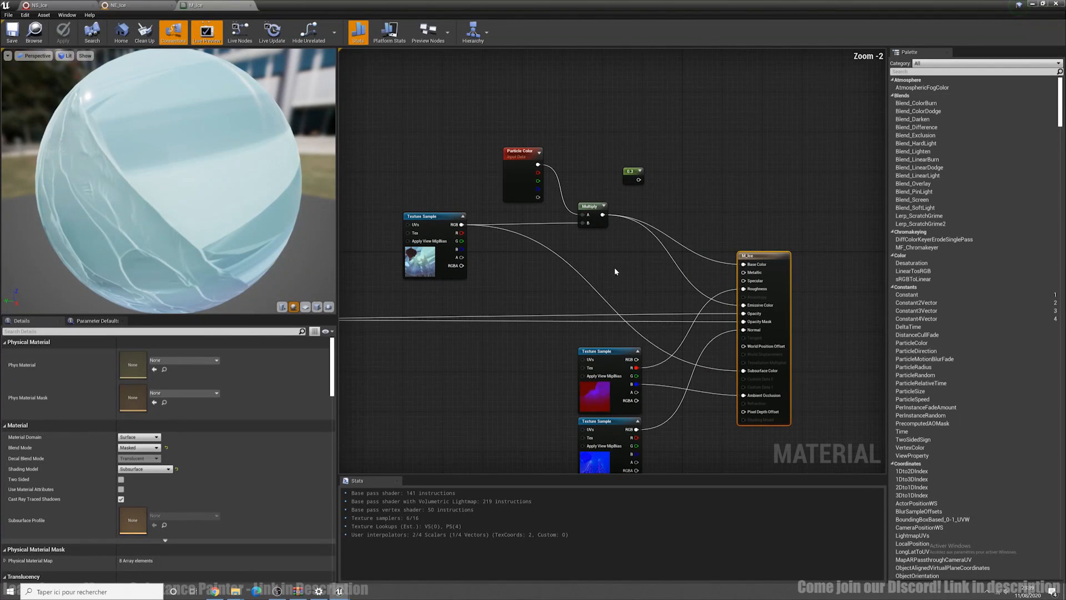
pyautogui.click(595, 338)
pyautogui.click(583, 404)
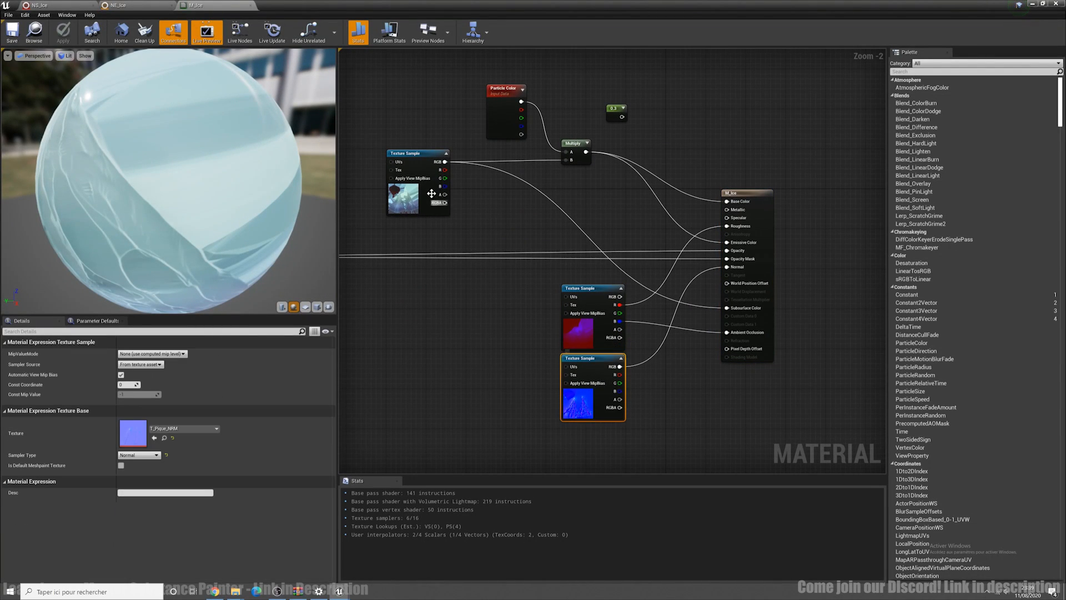
pyautogui.moveTo(486, 251); pyautogui.dragTo(501, 275, button='right')
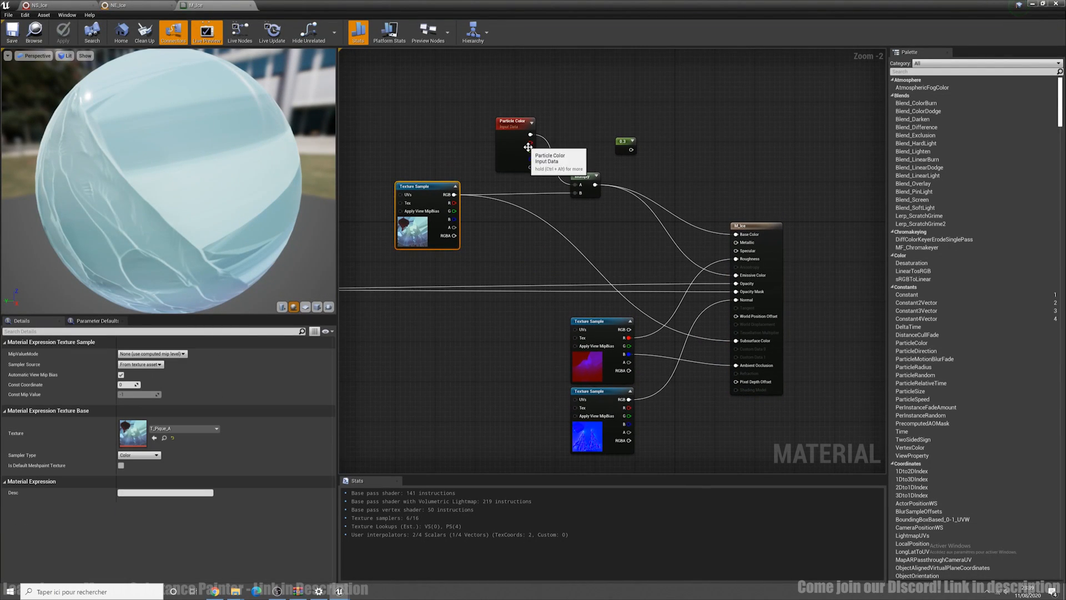
# Examine how Particle Color is multiplied with the color texture and connected to the M_Ice output's Base Color and Emissive Color
pyautogui.scroll(2, 527, 147)
pyautogui.click(511, 162)
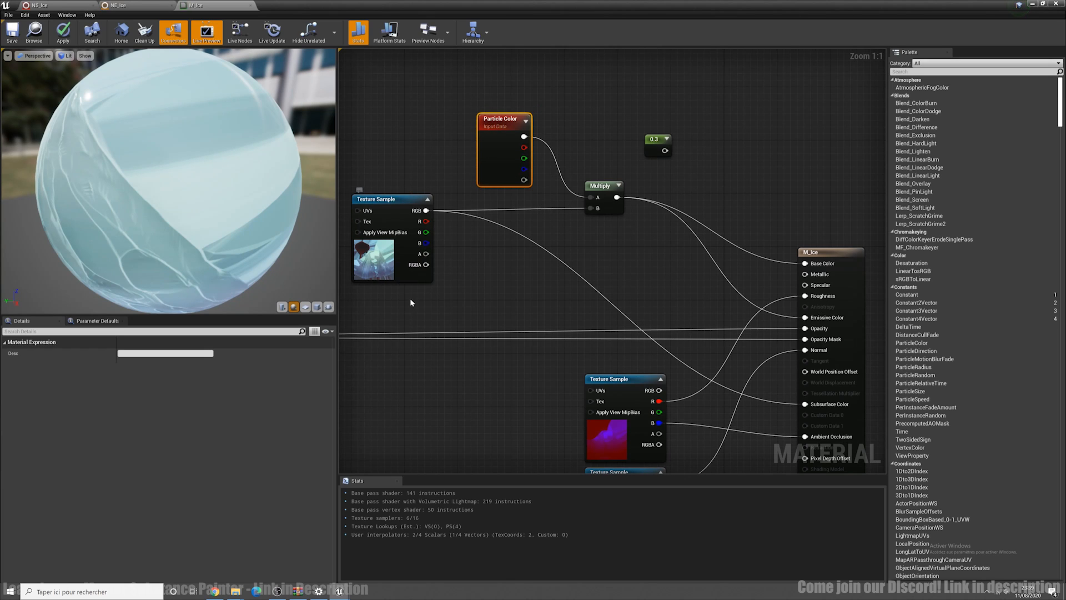
pyautogui.moveTo(477, 285); pyautogui.dragTo(499, 259, button='right')
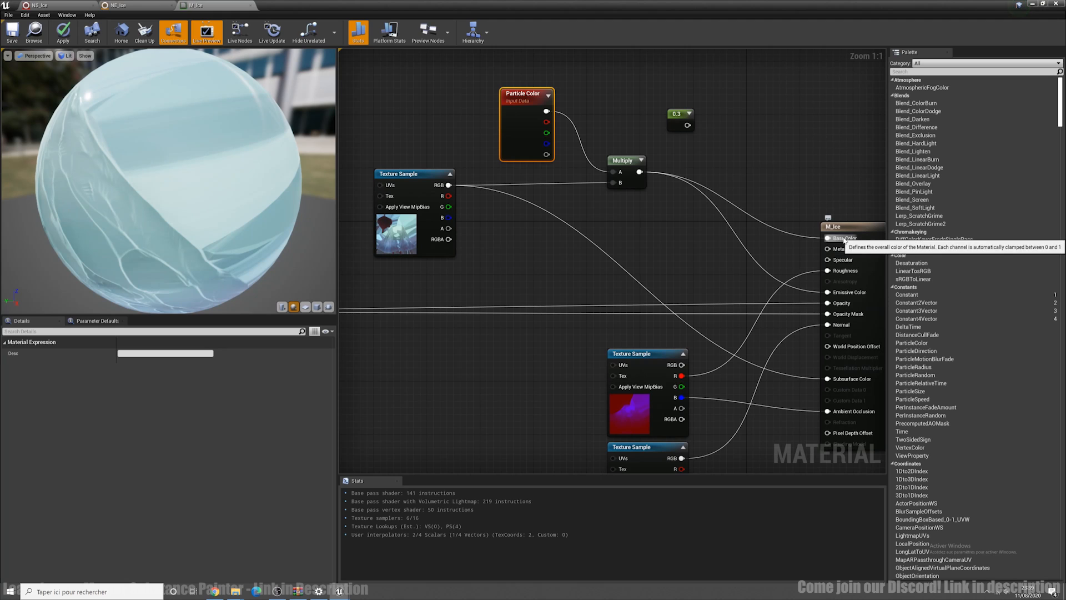
pyautogui.moveTo(670, 266); pyautogui.dragTo(736, 245, button='right')
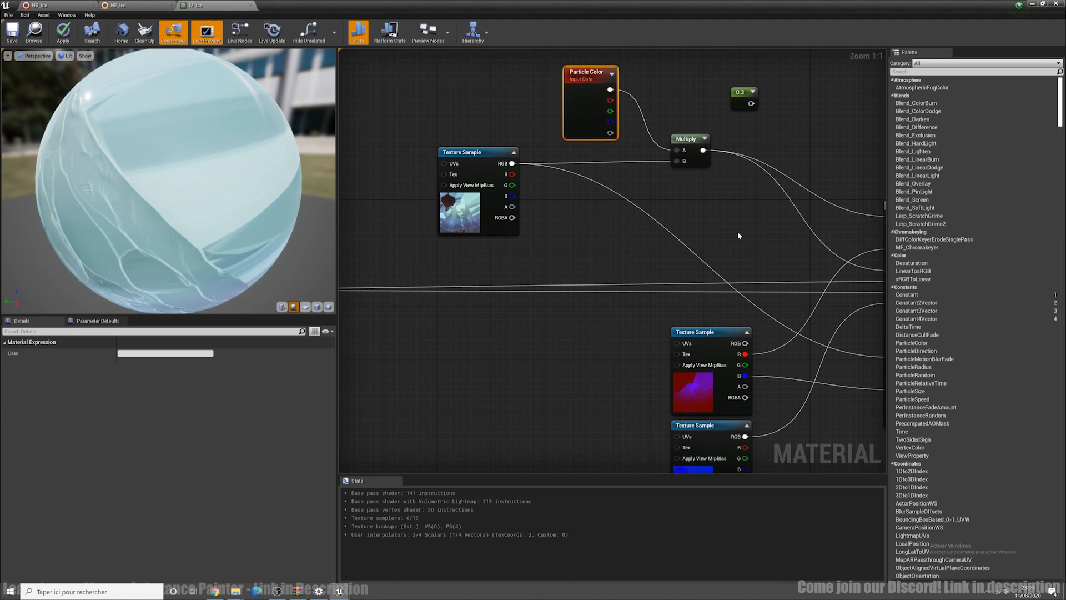
pyautogui.scroll(-7, 738, 231)
pyautogui.moveTo(615, 289); pyautogui.dragTo(533, 249, button='right')
pyautogui.scroll(4, 660, 217)
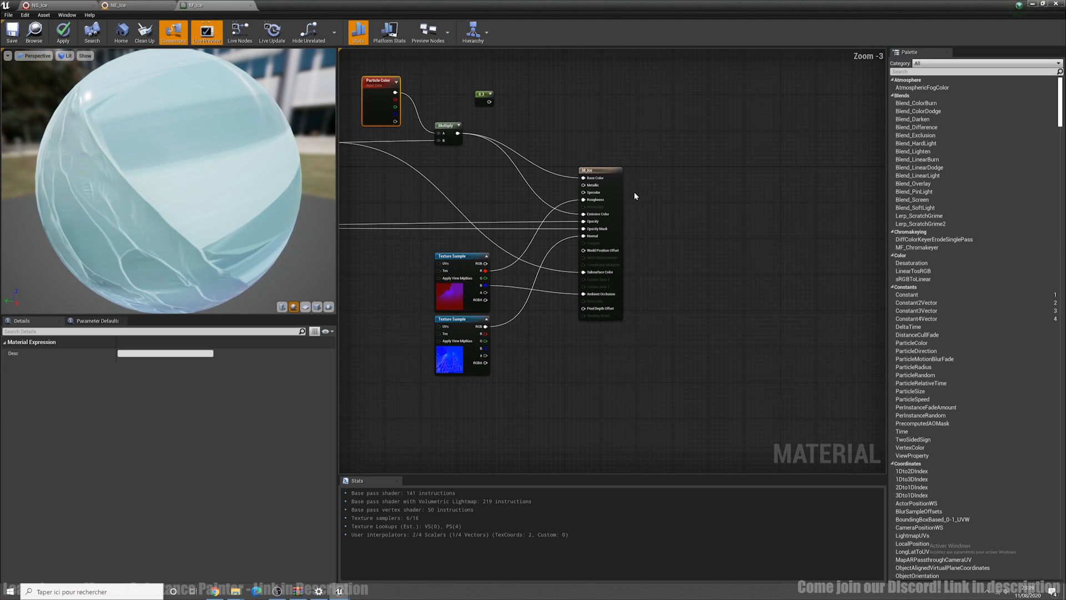
# Check the NE_Ice preview, return to M_Ice and inspect the Lerp gradient inside the Dissolve Parameter group
pyautogui.click(118, 5)
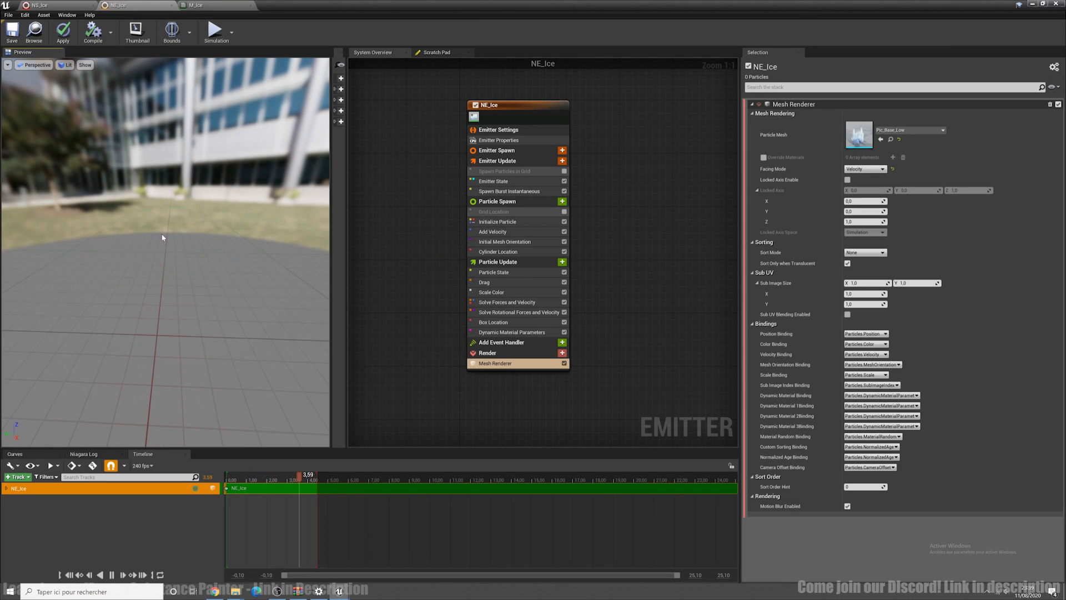
pyautogui.click(215, 7)
pyautogui.scroll(-5, 404, 245)
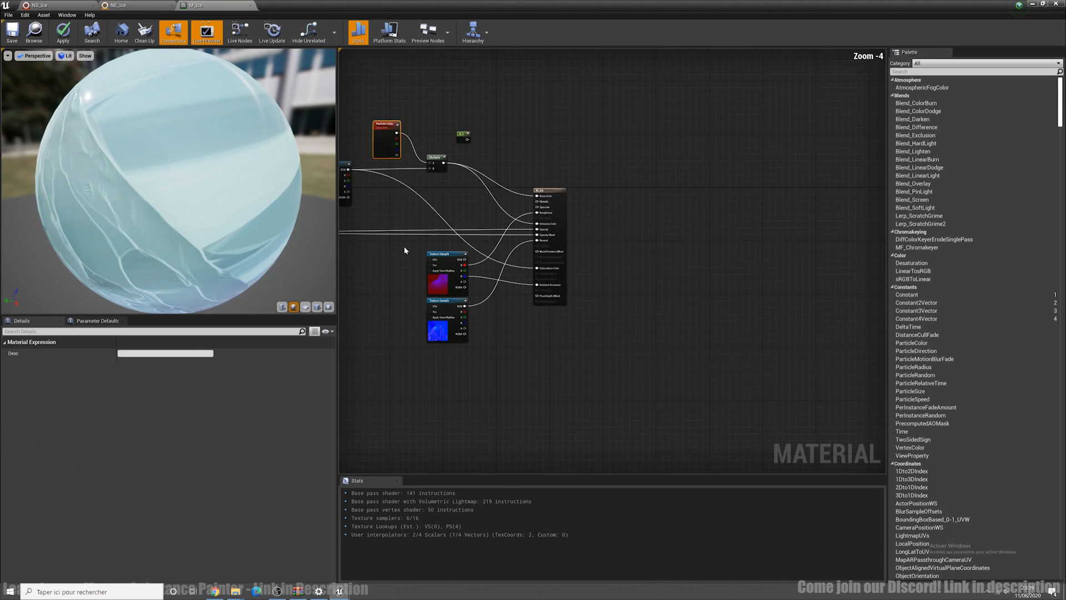
pyautogui.moveTo(405, 246); pyautogui.dragTo(498, 232, button='right')
pyautogui.moveTo(375, 277); pyautogui.dragTo(526, 267, button='right')
pyautogui.moveTo(396, 186); pyautogui.dragTo(456, 167, button='right')
pyautogui.scroll(3, 456, 201)
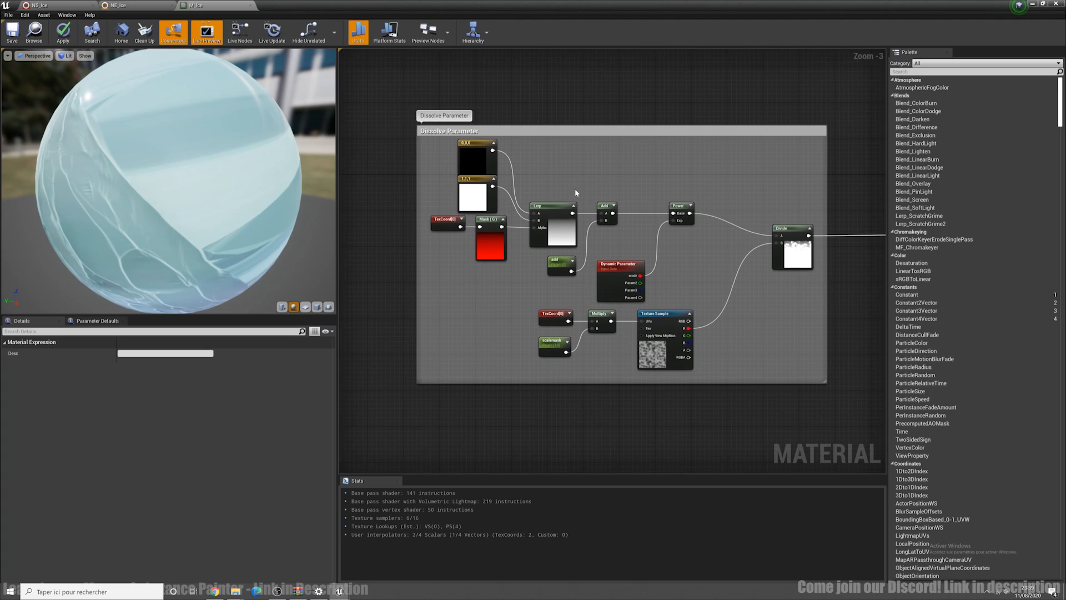
pyautogui.click(573, 225)
pyautogui.moveTo(720, 366); pyautogui.dragTo(692, 323, button='right')
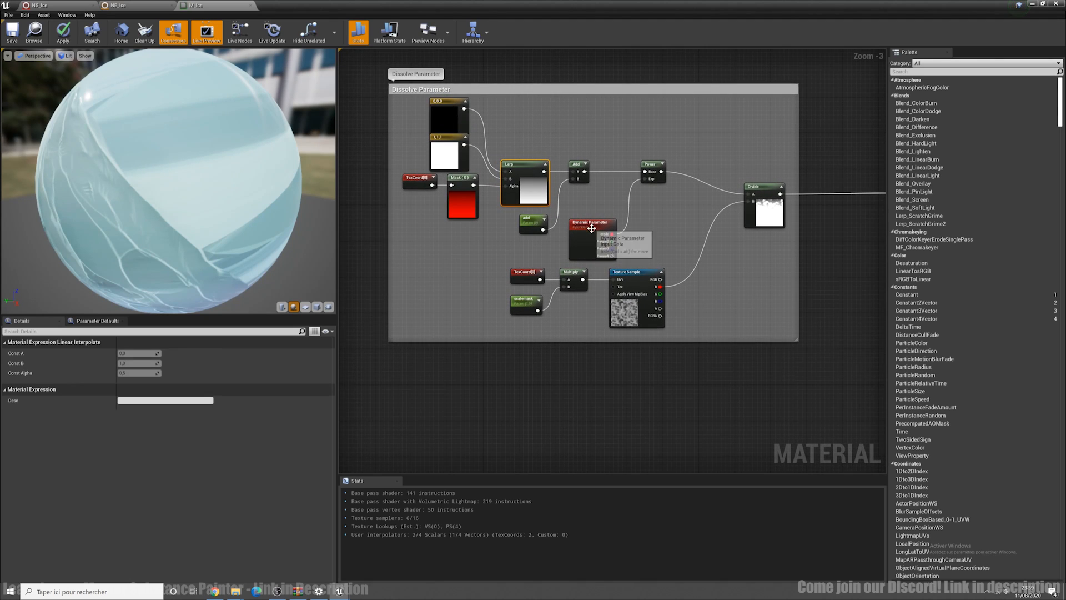
pyautogui.scroll(3, 518, 192)
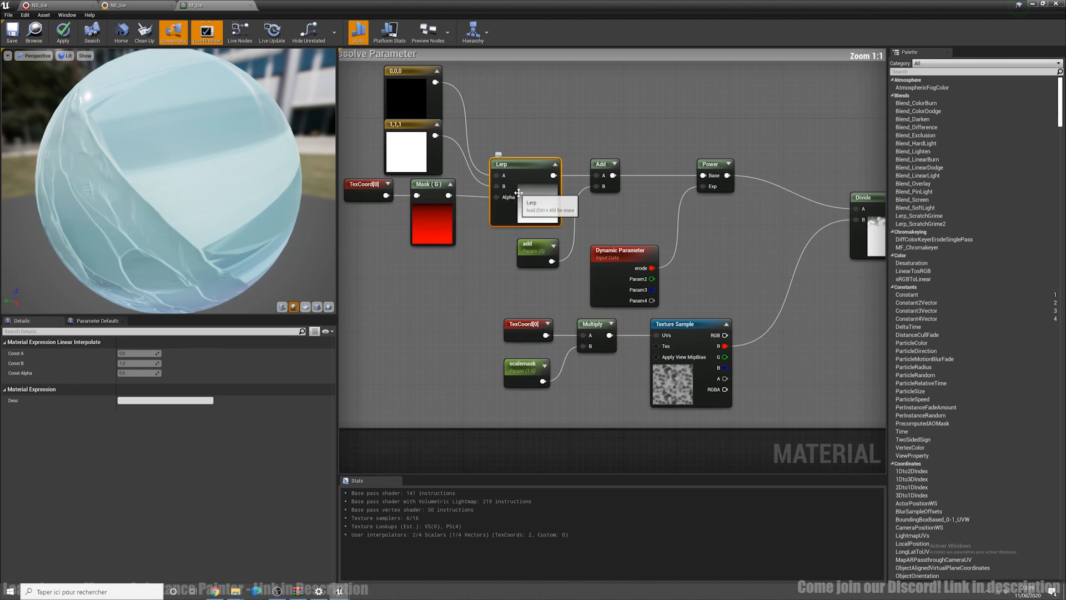
# Examine the erode Dynamic Parameter and the noise Texture Sample that lead into the dissolve's Divide node
pyautogui.moveTo(619, 251); pyautogui.dragTo(625, 245)
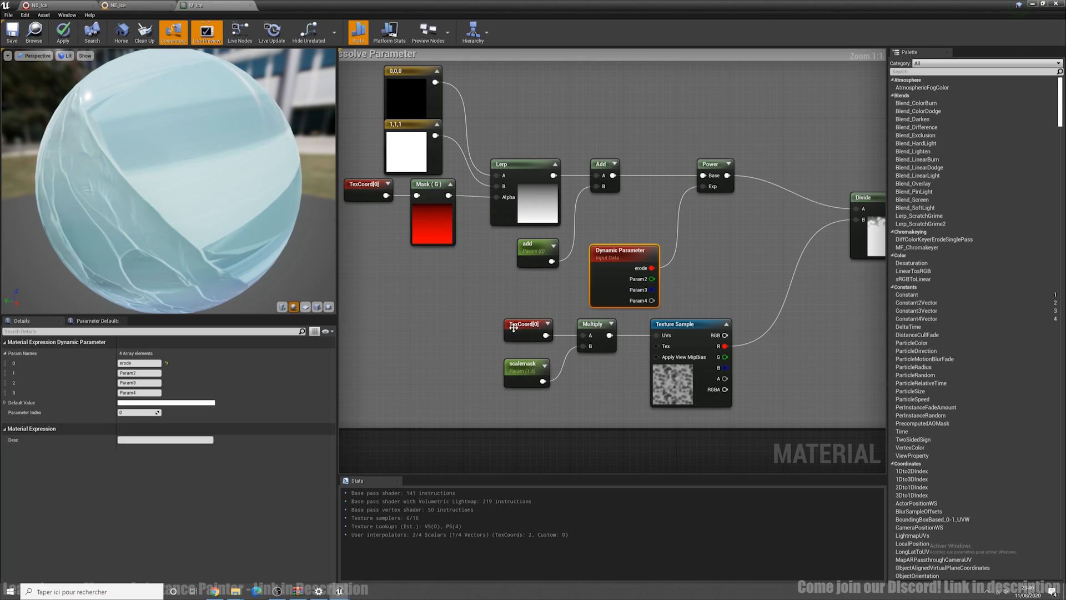
pyautogui.moveTo(527, 244); pyautogui.dragTo(562, 252, button='right')
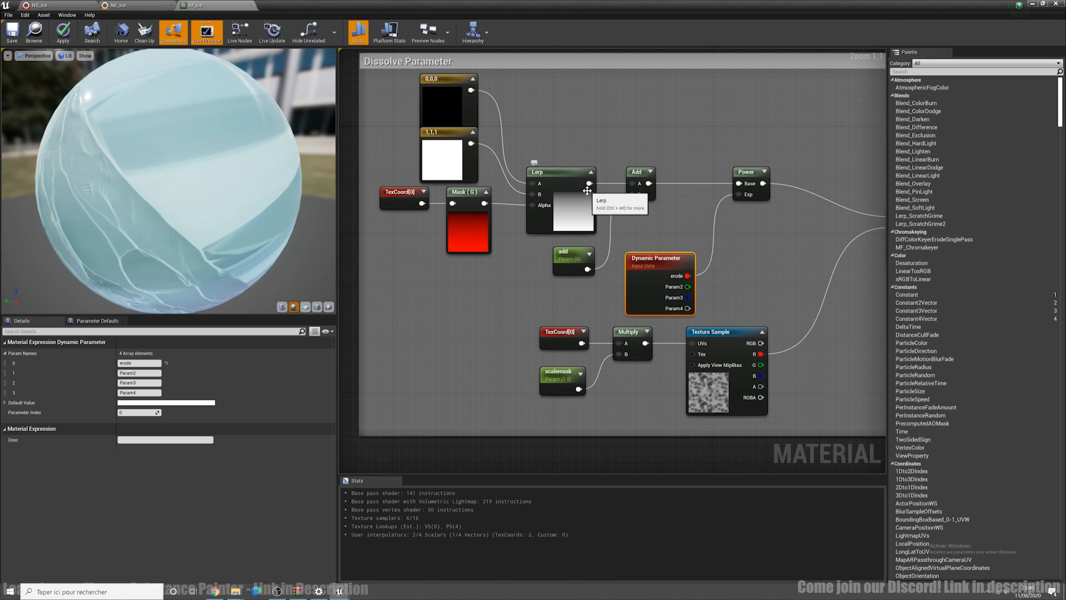
pyautogui.moveTo(689, 245); pyautogui.dragTo(528, 230, button='right')
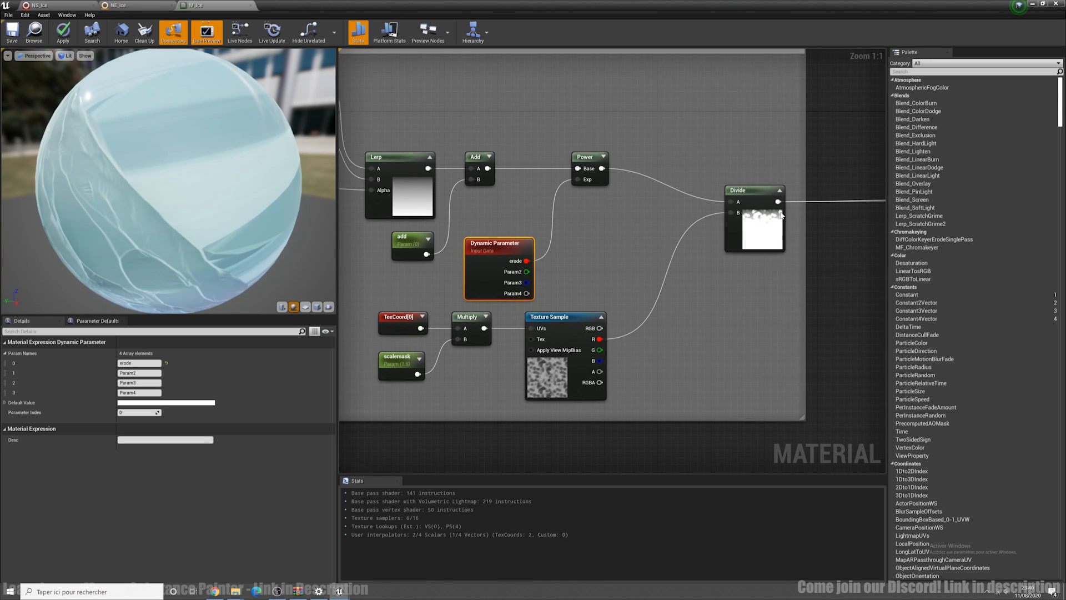
pyautogui.click(553, 384)
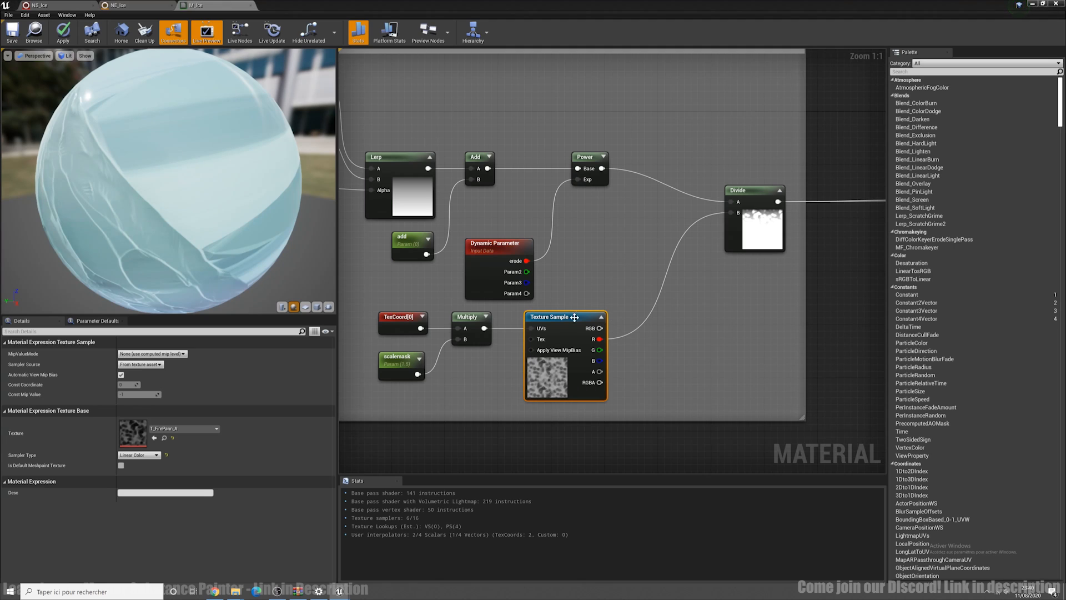
# Open the noise texture T_FirePann_A to view it full size, and return to the M_Ice graph
pyautogui.doubleClick(122, 436)
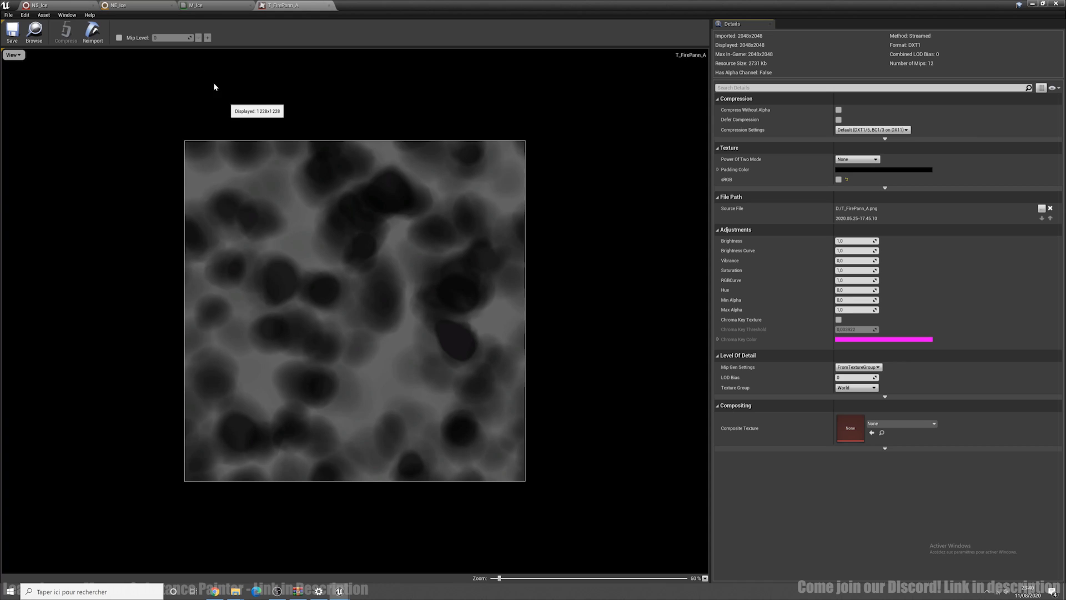
pyautogui.click(220, 5)
pyautogui.moveTo(767, 360); pyautogui.dragTo(807, 394, button='right')
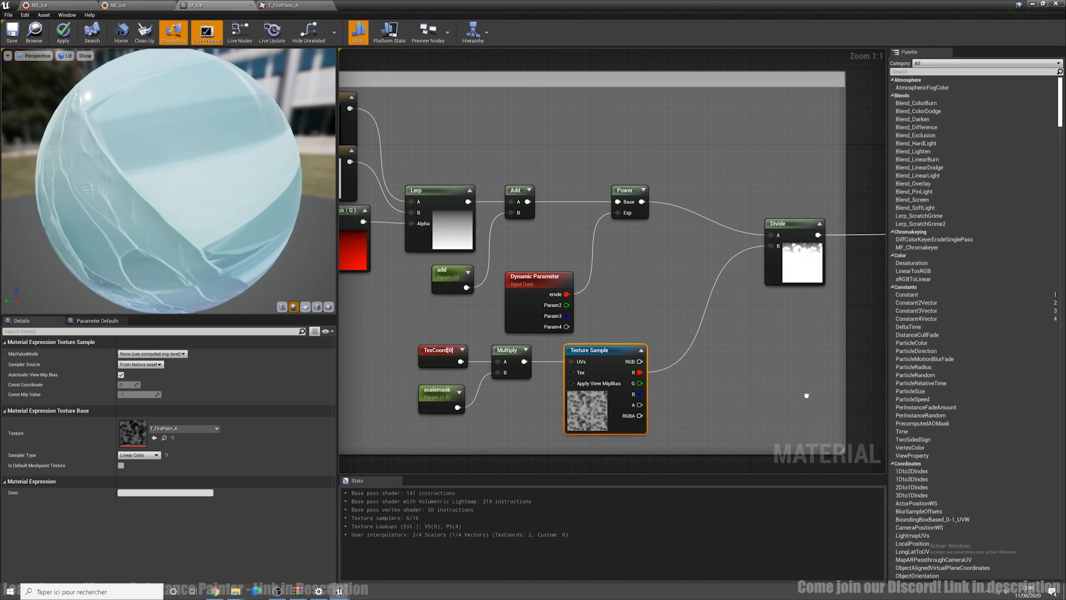
# Trace the Dissolve Parameter group's output to the Opacity and Opacity Mask inputs of the M_Ice output
pyautogui.scroll(-1, 696, 315)
pyautogui.scroll(-5, 694, 316)
pyautogui.moveTo(805, 323); pyautogui.dragTo(658, 309, button='right')
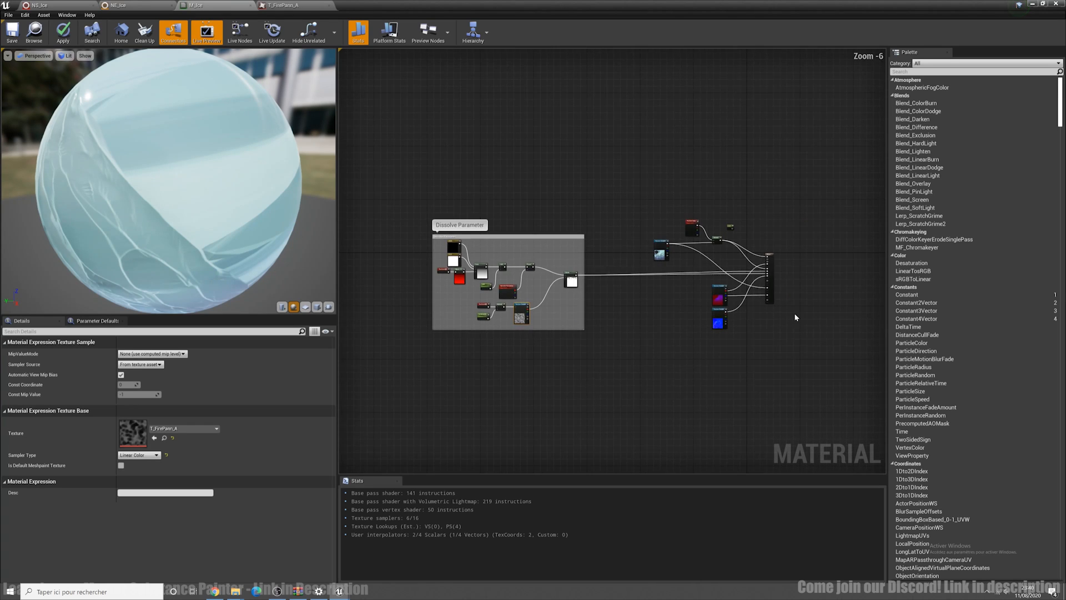
pyautogui.scroll(4, 791, 312)
pyautogui.scroll(2, 698, 193)
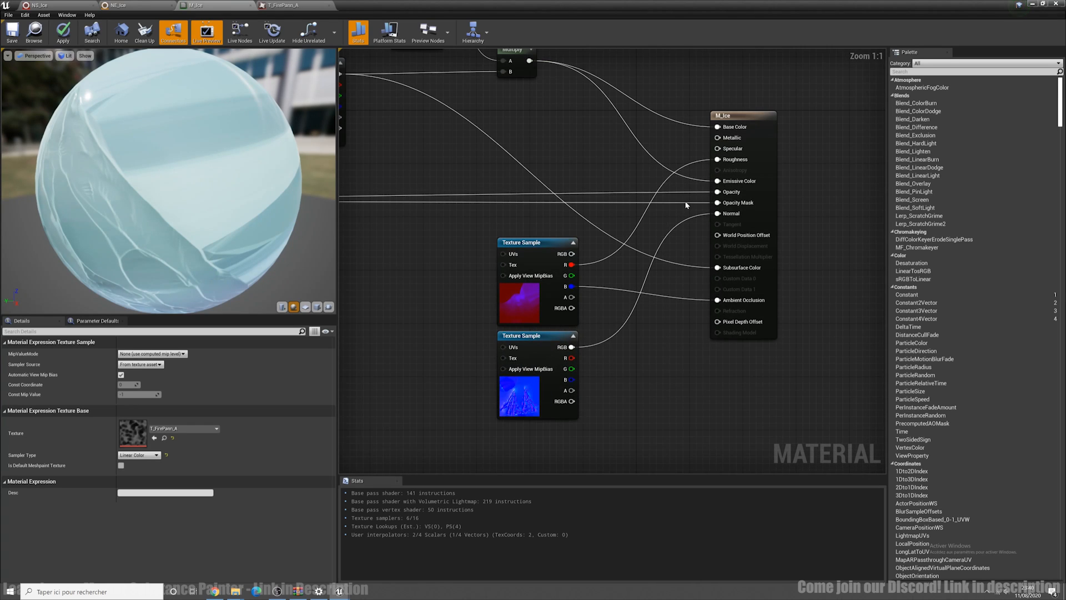
pyautogui.moveTo(681, 201); pyautogui.dragTo(753, 229, button='right')
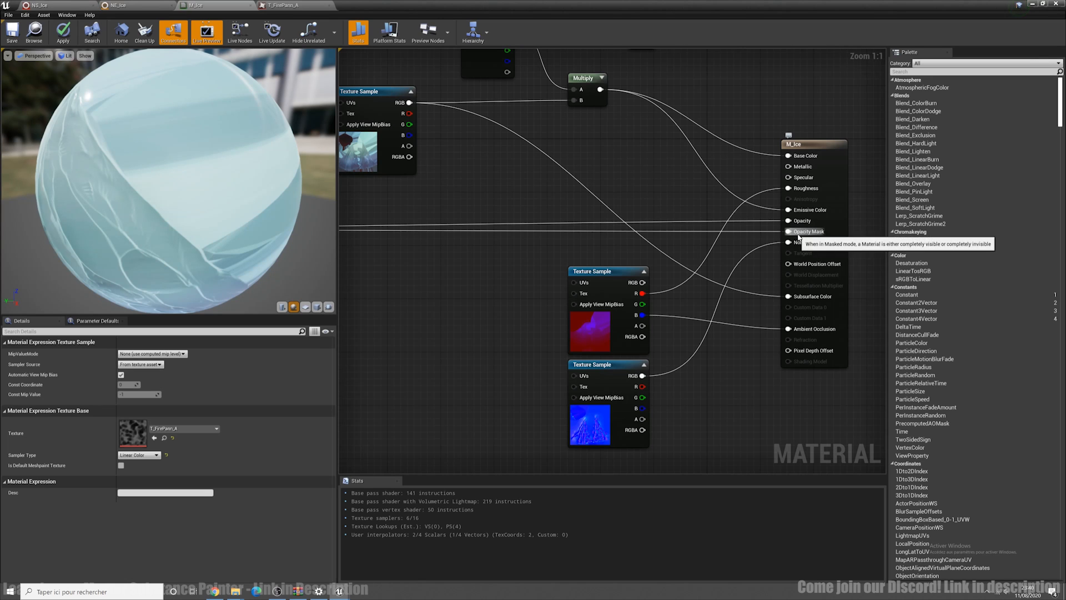
pyautogui.moveTo(803, 225); pyautogui.dragTo(806, 239, button='right')
pyautogui.scroll(-3, 806, 239)
pyautogui.moveTo(604, 251); pyautogui.dragTo(549, 269, button='right')
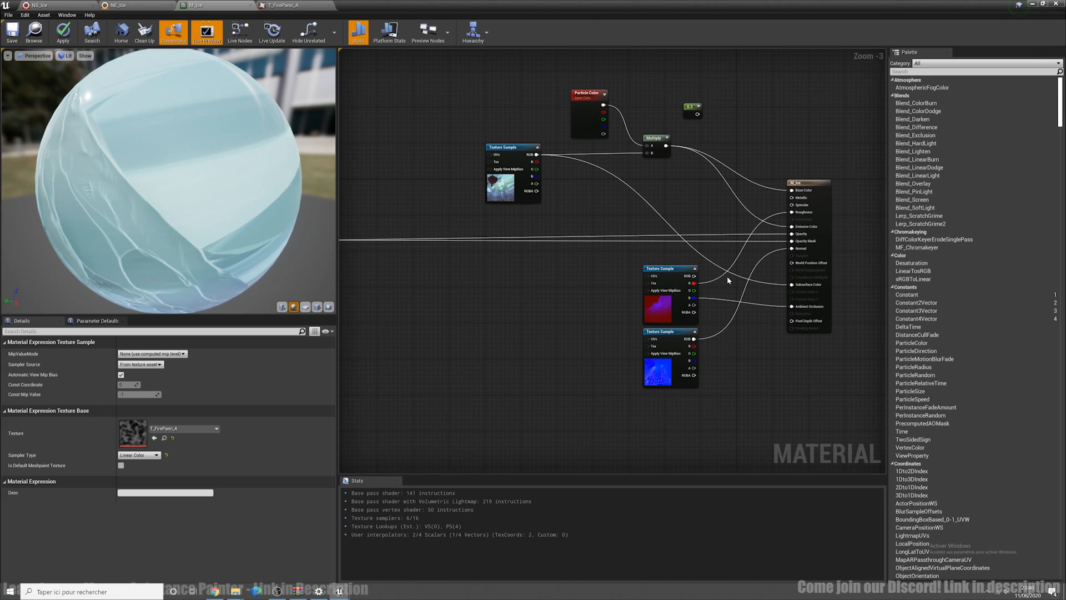
# Select the M_Ice output node, check its Masked Blend Mode against Opacity Mask, and choose Subsurface as the Shading Model
pyautogui.scroll(3, 775, 257)
pyautogui.click(840, 149)
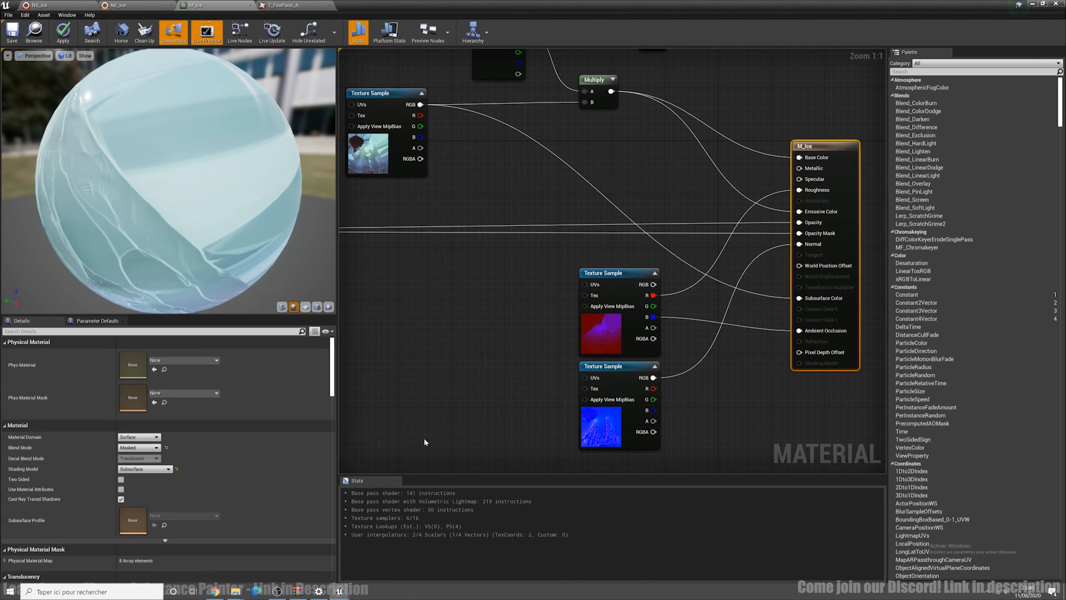
pyautogui.scroll(-4, 414, 328)
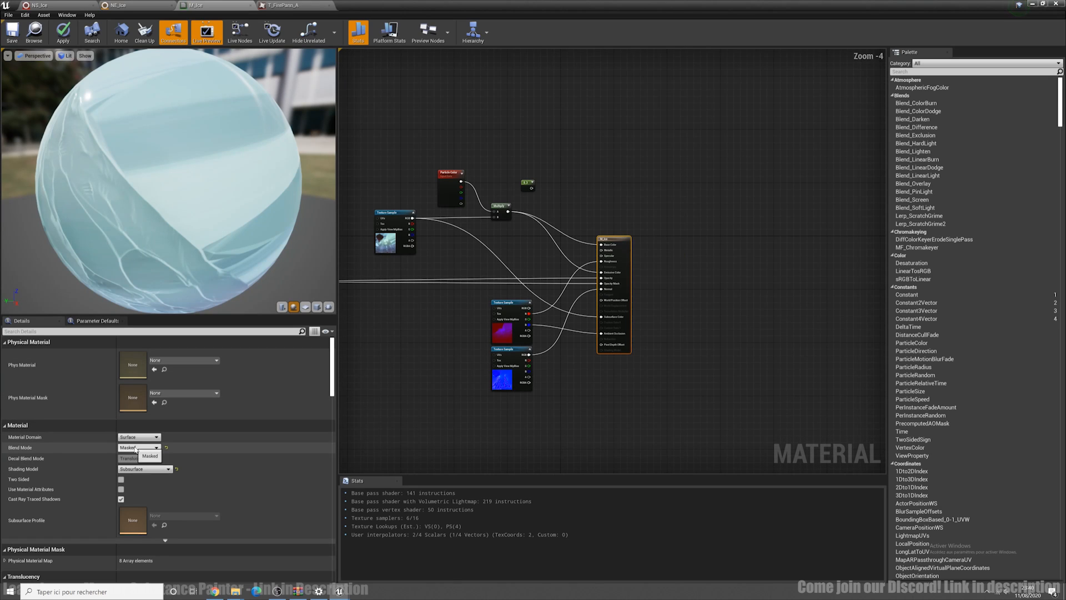
pyautogui.scroll(3, 619, 288)
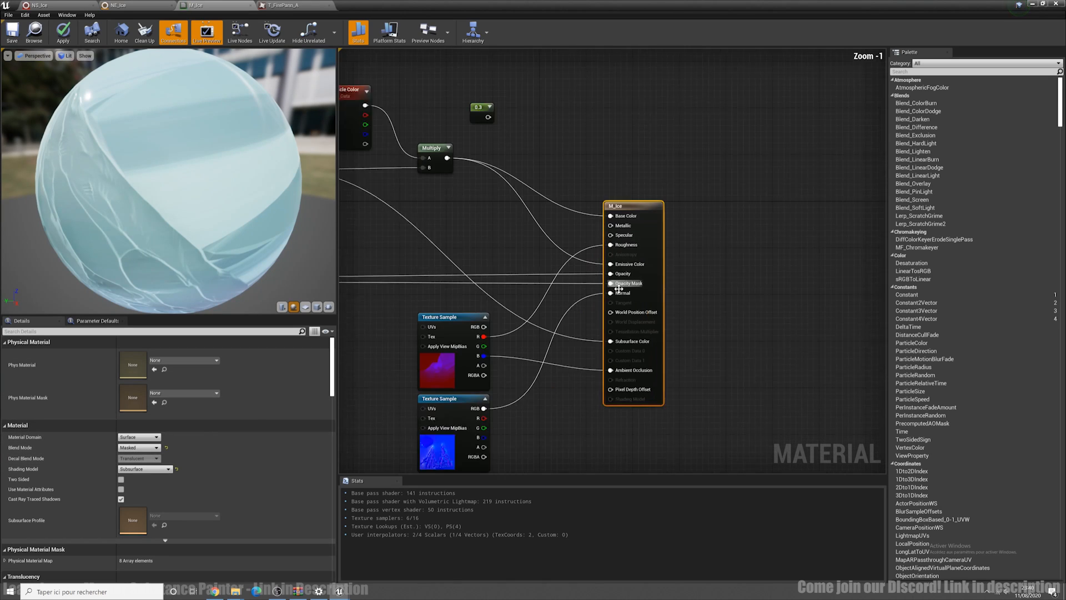
pyautogui.scroll(1, 618, 289)
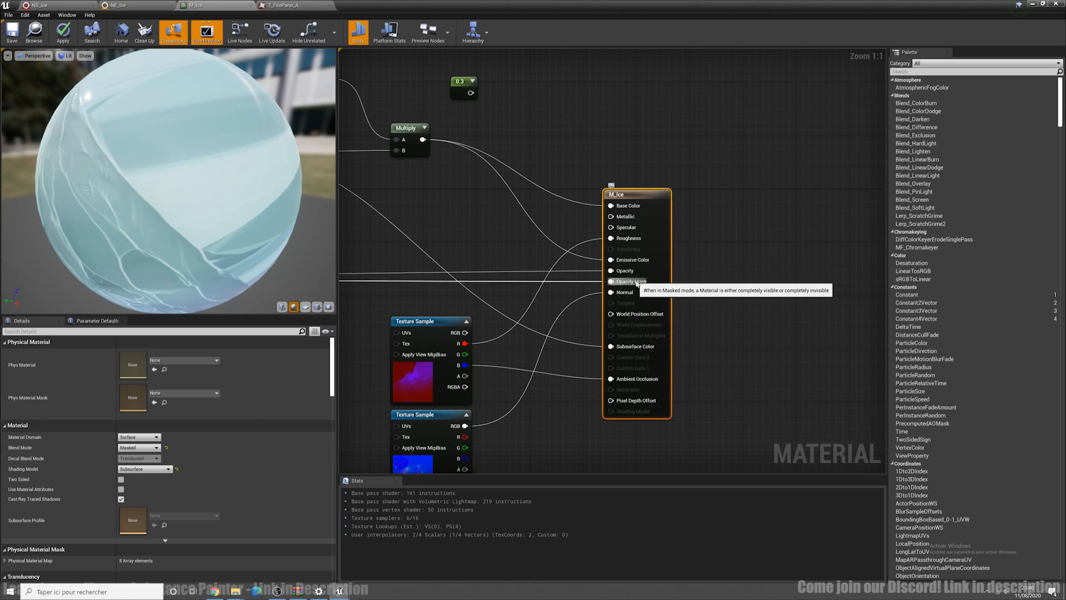
pyautogui.click(154, 469)
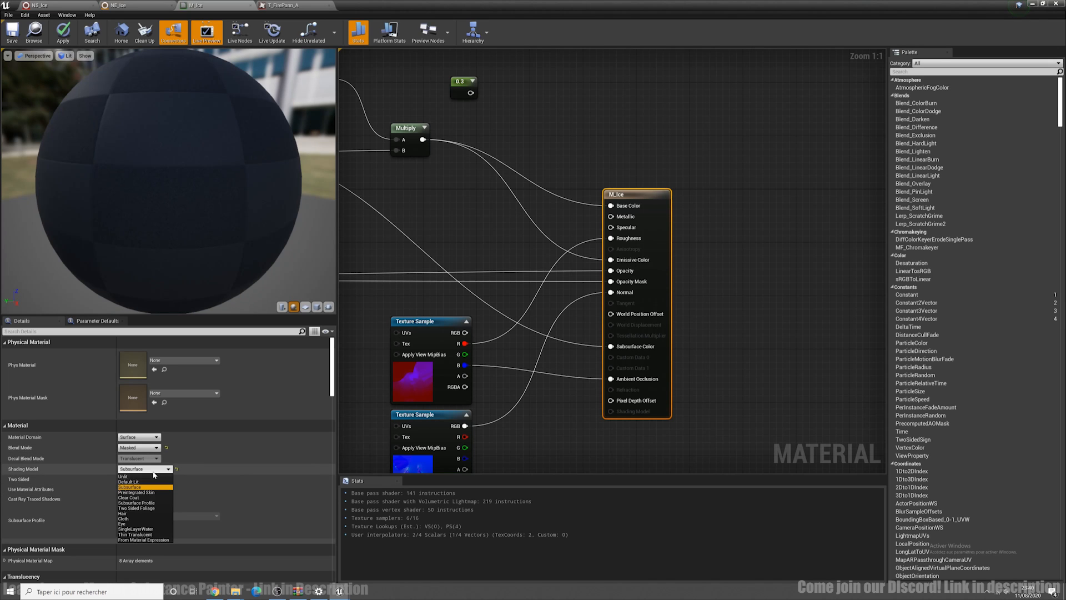
pyautogui.click(147, 487)
# Examine how the color Texture Sample feeds Subsurface Color, and close M_Ice without applying the changes
pyautogui.scroll(-4, 439, 313)
pyautogui.moveTo(462, 297); pyautogui.dragTo(597, 262, button='right')
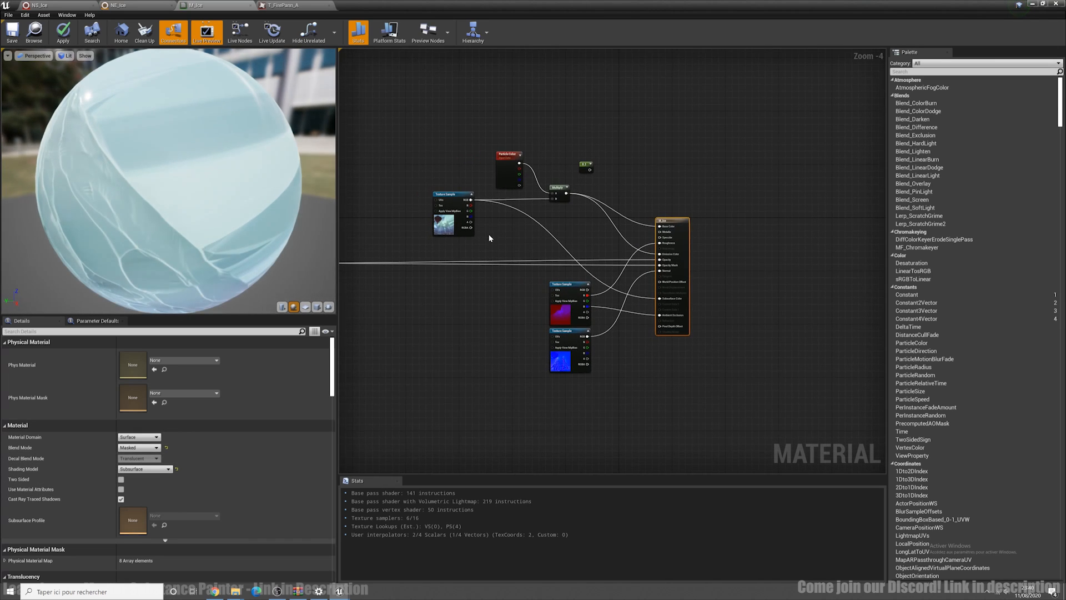
pyautogui.scroll(3, 489, 238)
pyautogui.moveTo(418, 226); pyautogui.dragTo(428, 222)
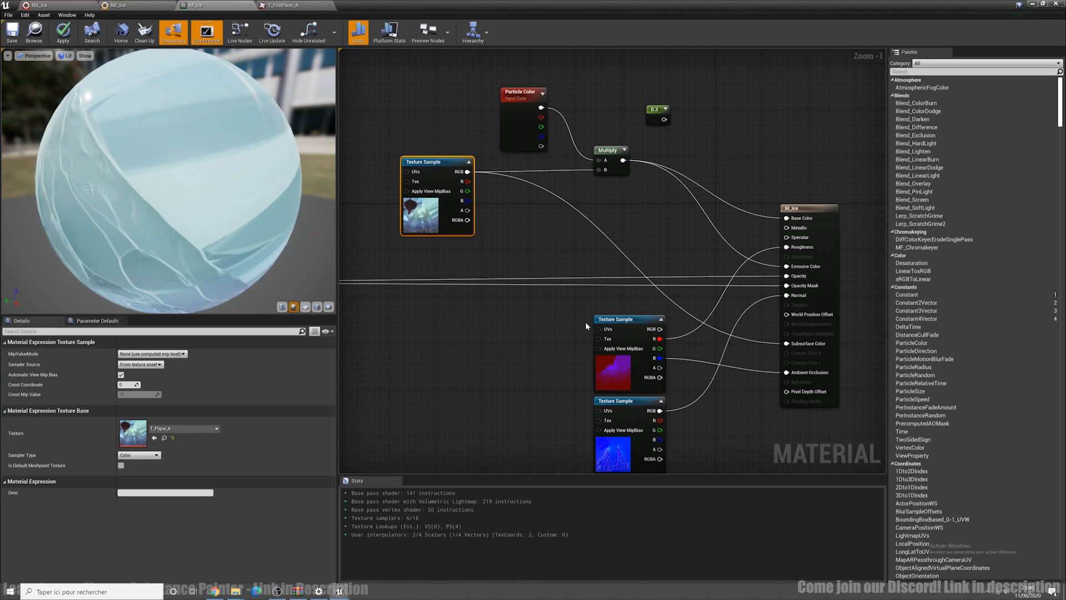
pyautogui.scroll(-1, 585, 321)
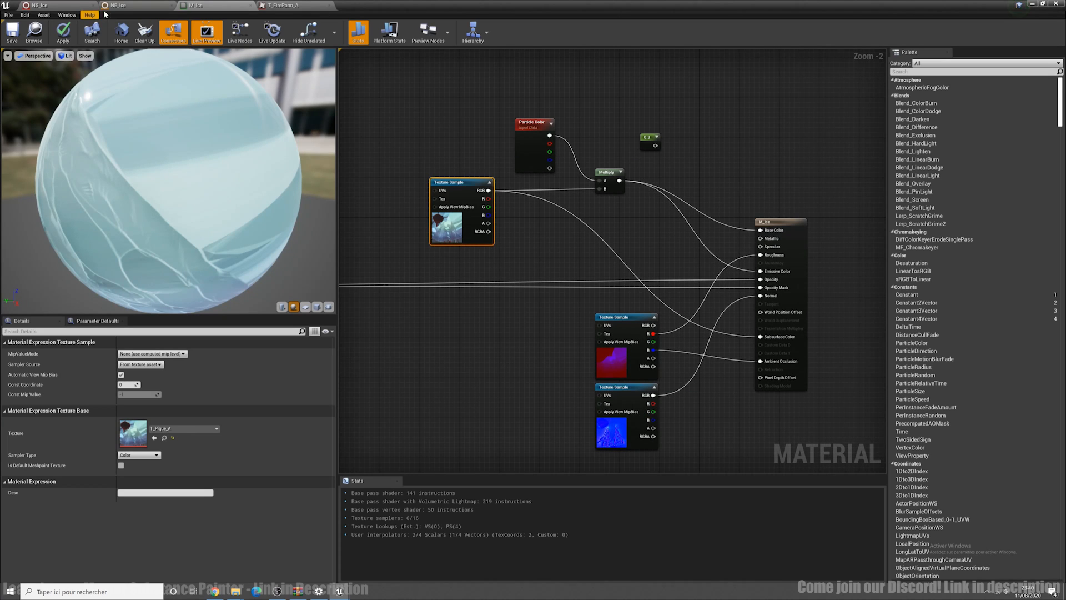
pyautogui.click(249, 6)
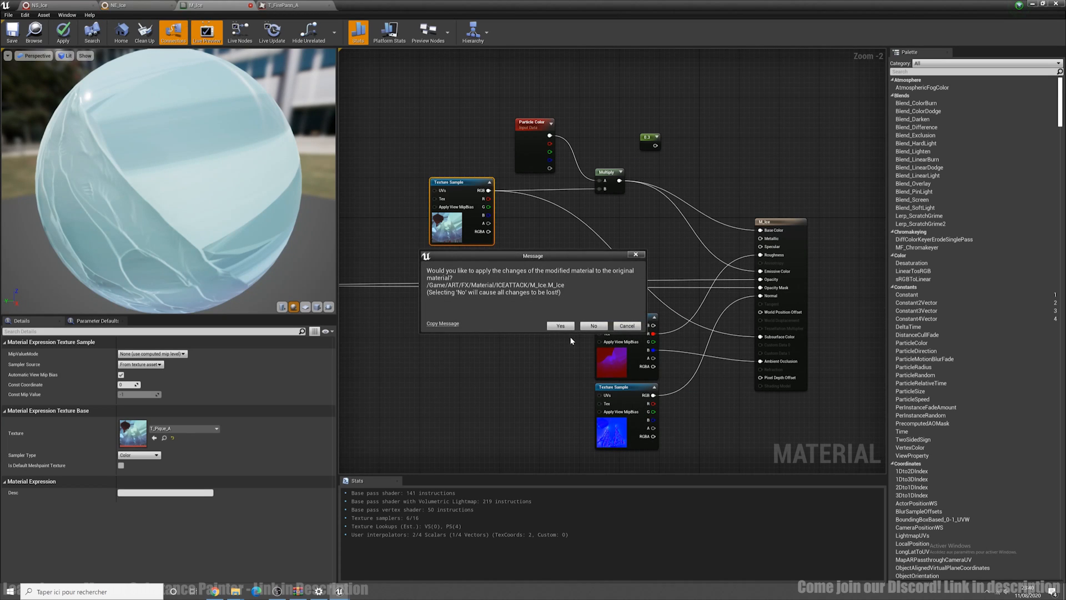
pyautogui.click(594, 326)
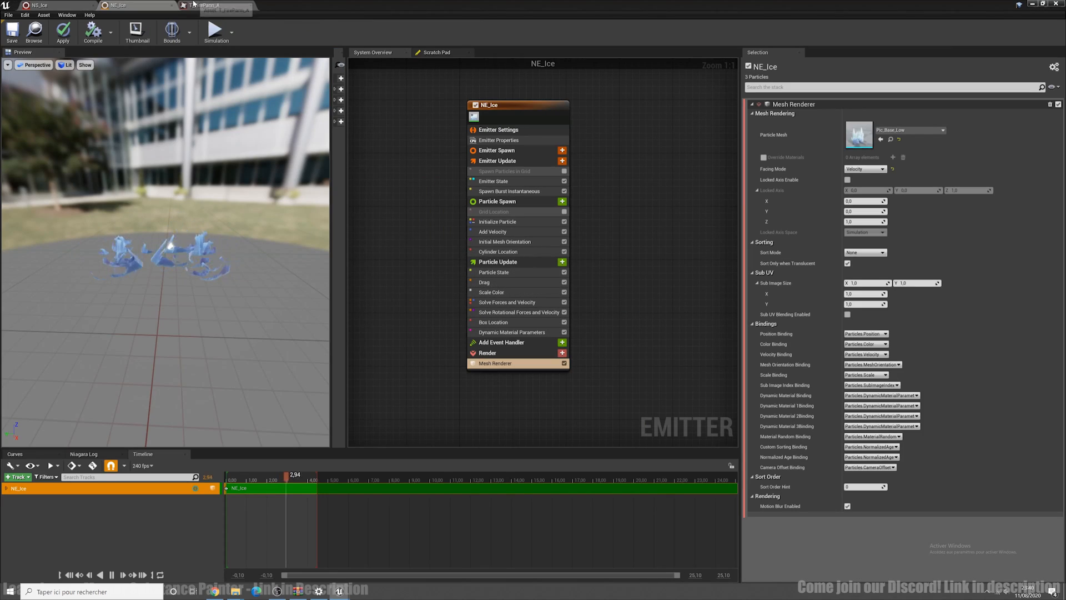
# Inspect the Spawn Count of NE_Ice's Spawn Burst Instantaneous module alongside the ice spikes in the preview
pyautogui.click(526, 172)
pyautogui.click(504, 191)
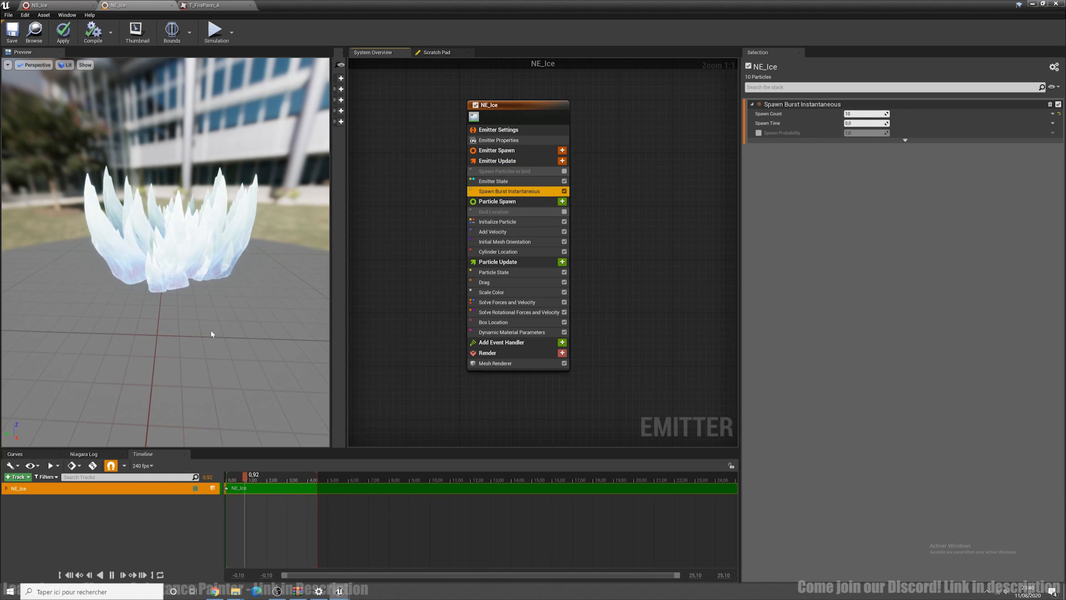
pyautogui.moveTo(214, 309)
pyautogui.mouseDown()
pyautogui.moveTo(255, 261)
pyautogui.moveTo(214, 309)
pyautogui.mouseUp()
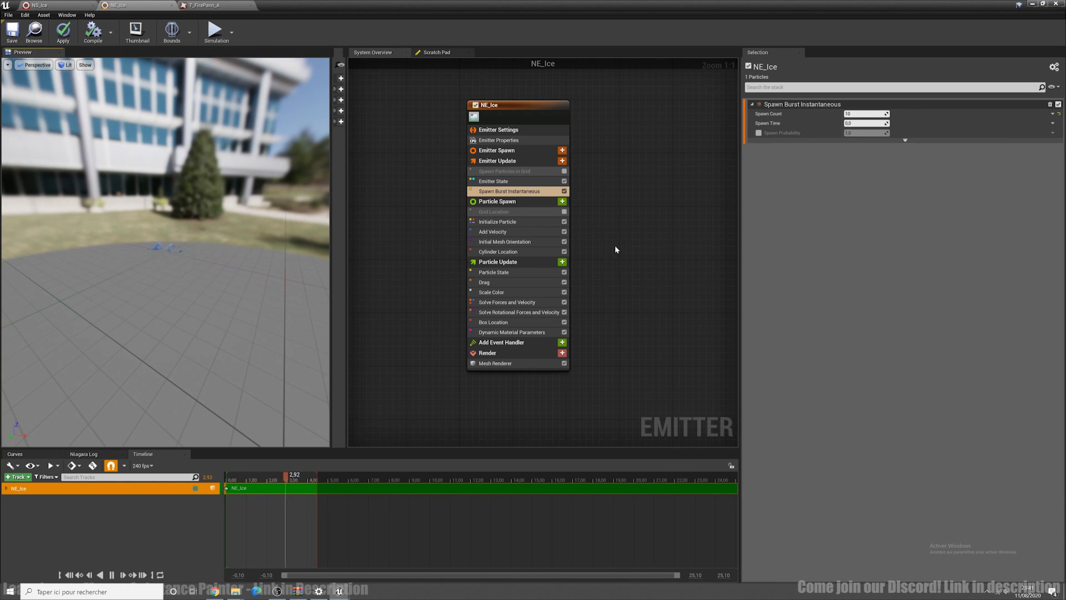
pyautogui.moveTo(135, 206); pyautogui.dragTo(103, 300)
pyautogui.click(861, 115)
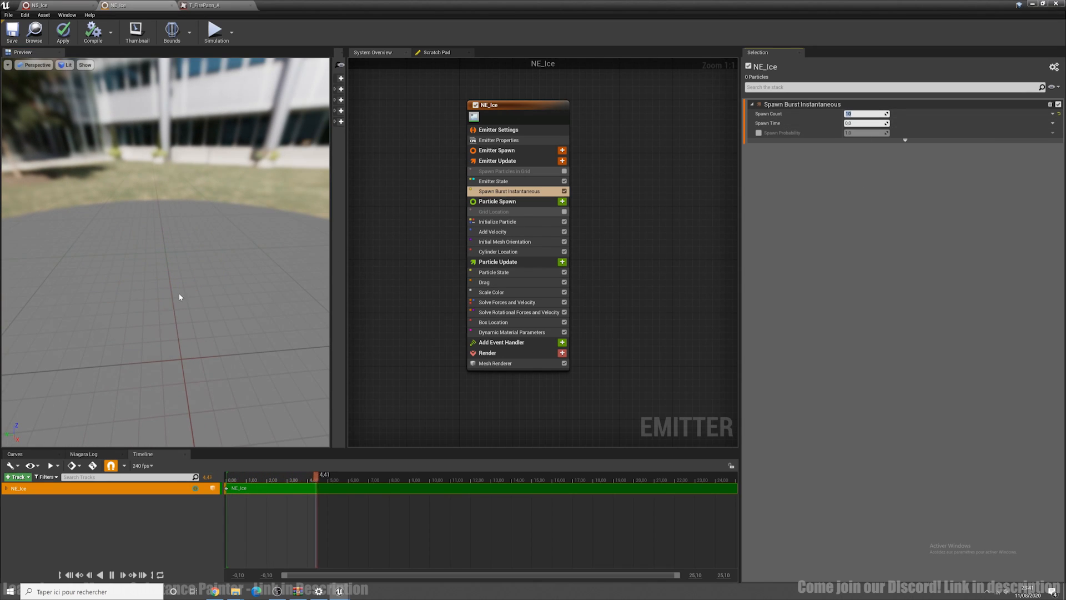
pyautogui.moveTo(180, 297); pyautogui.dragTo(250, 277)
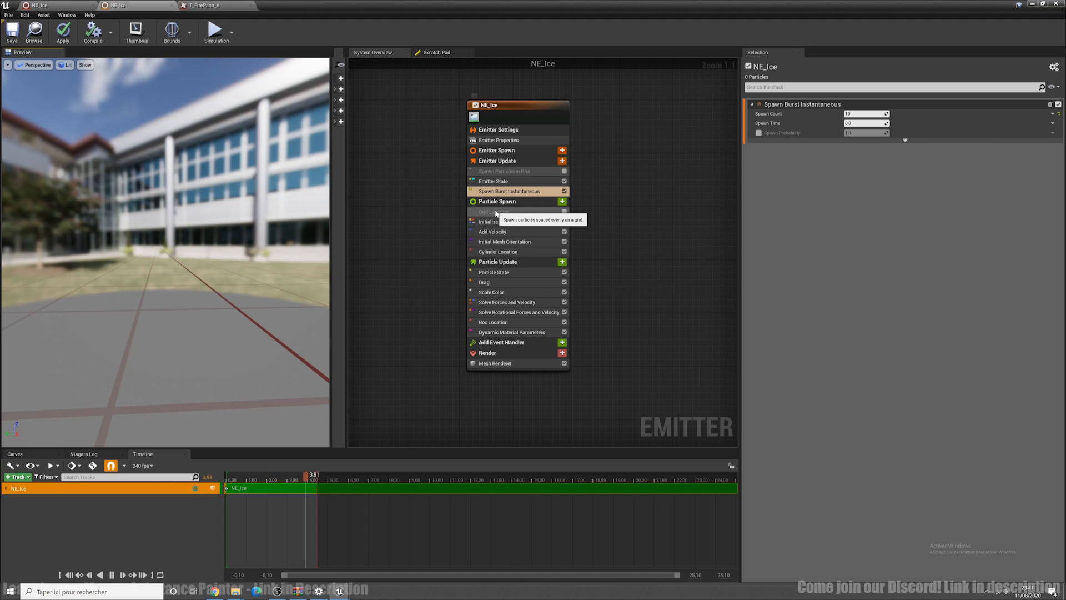
# Try a Cylinder Radius of 100 in the Cylinder Location module and check the ice spread in the preview
pyautogui.click(508, 252)
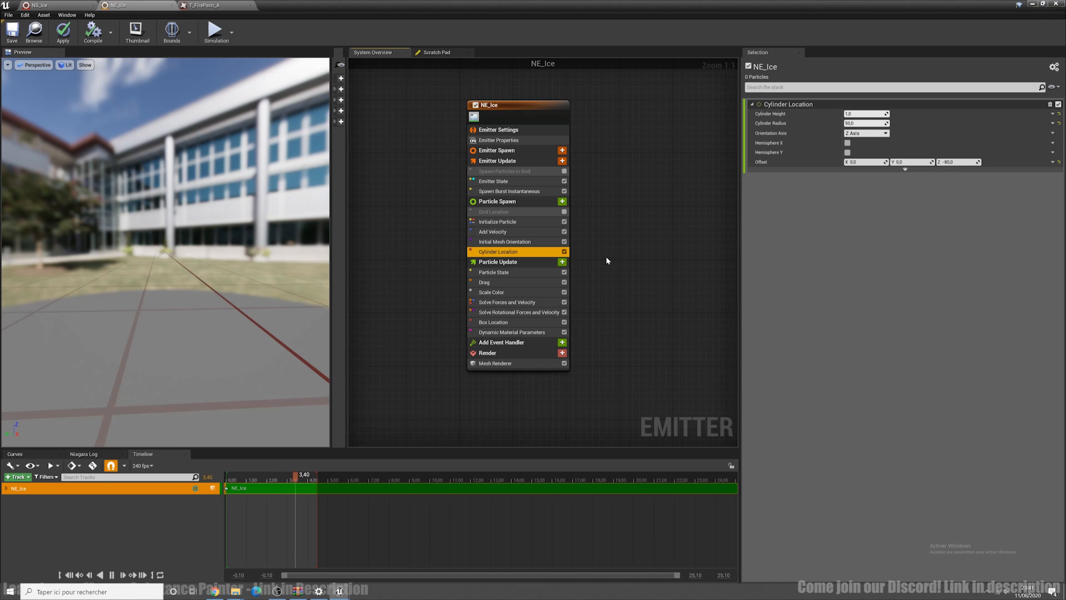
pyautogui.click(865, 122)
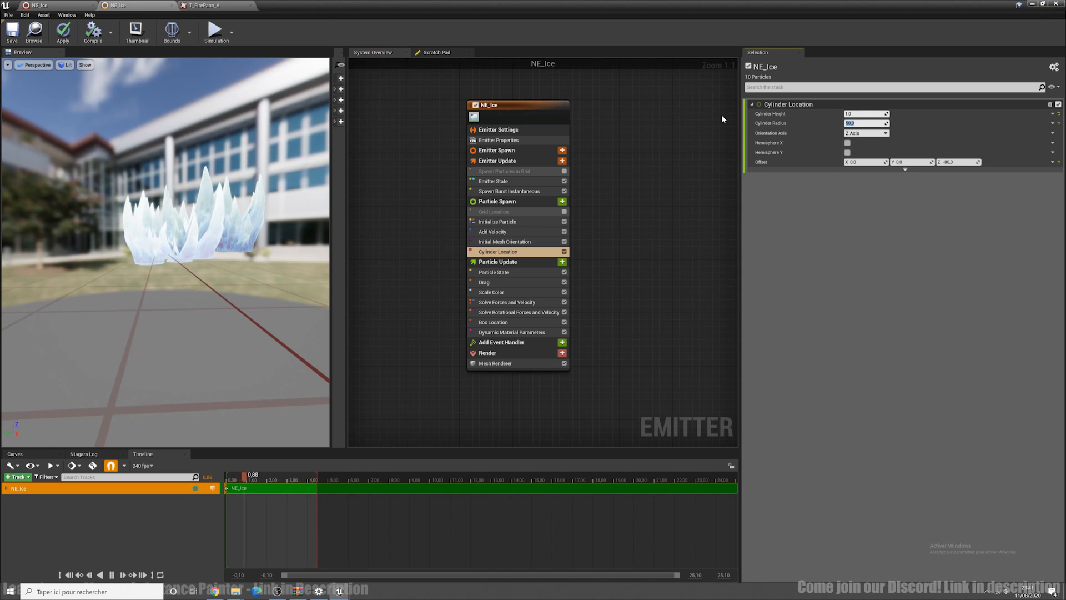
pyautogui.write('100')
pyautogui.press('Return')
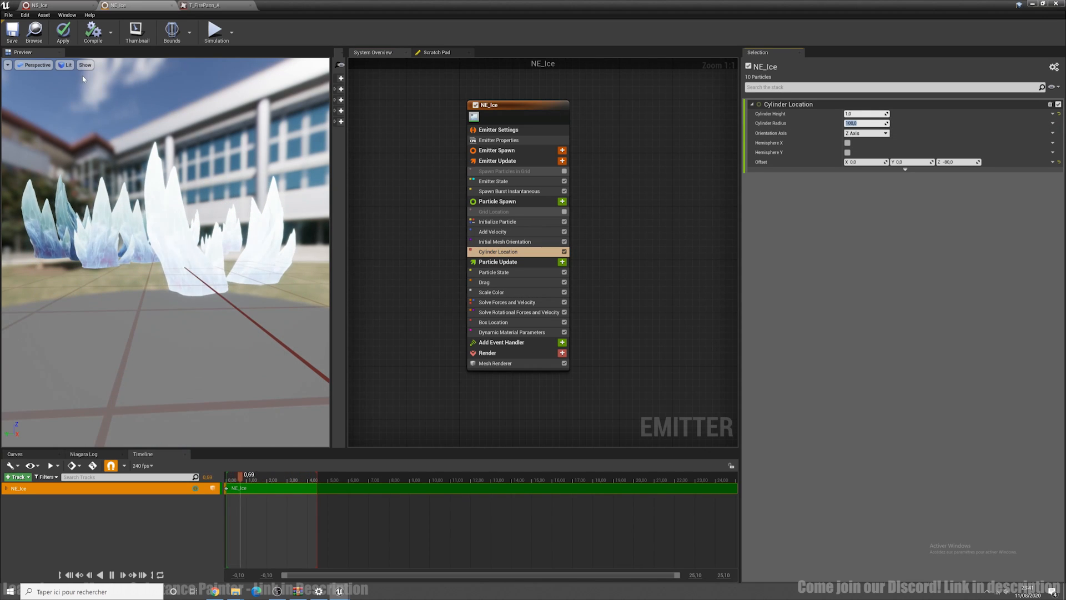
pyautogui.moveTo(115, 246); pyautogui.dragTo(177, 294)
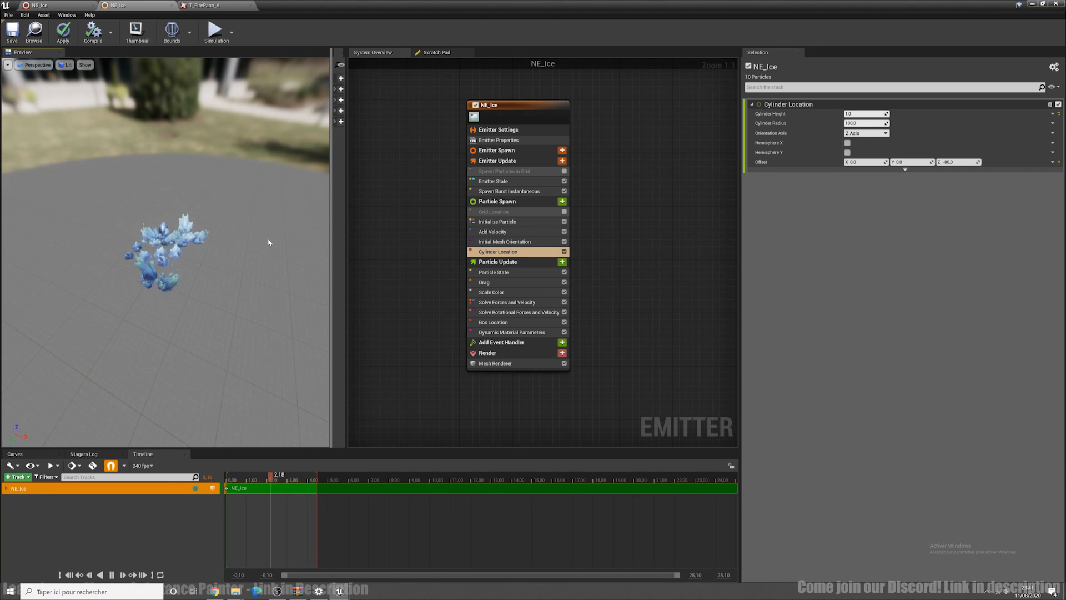
# Set the Cylinder Location module's Cylinder Radius back to 50 and check the ice cluster in the preview
pyautogui.click(857, 123)
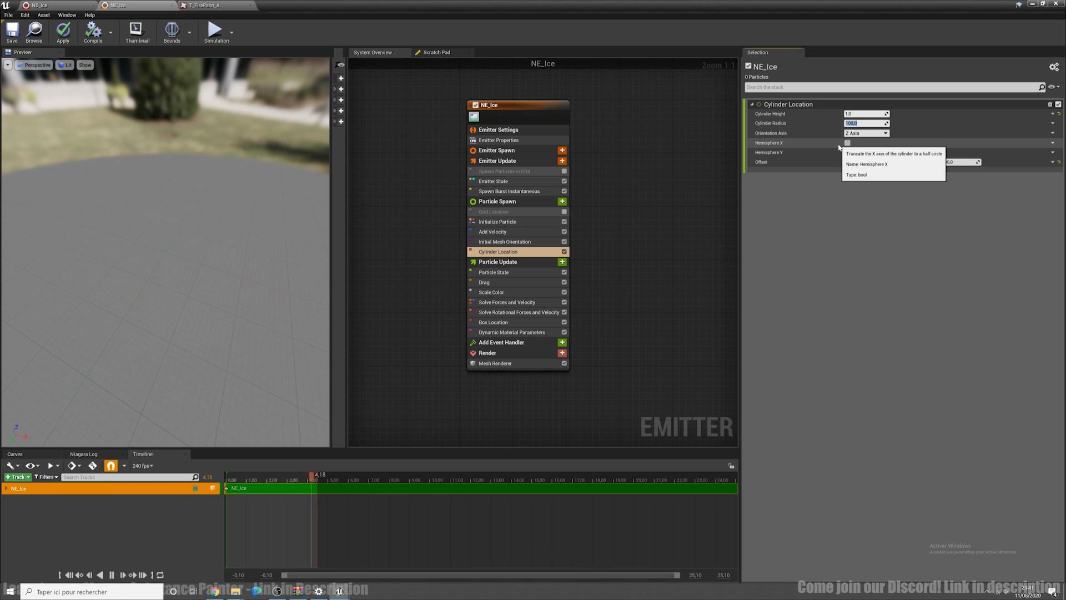
pyautogui.write('50')
pyautogui.press('Return')
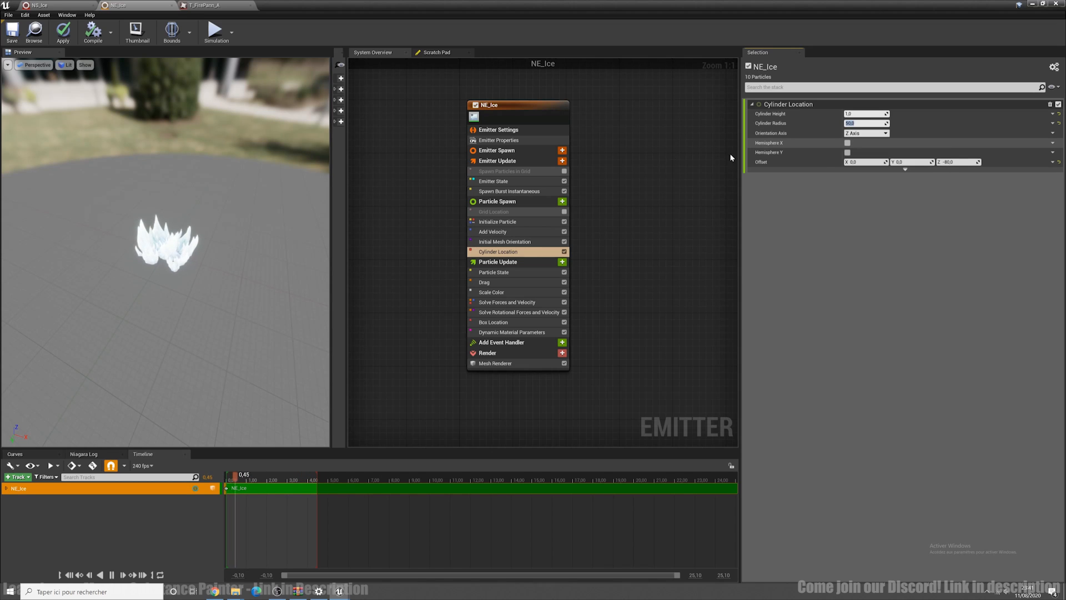
pyautogui.moveTo(189, 256)
pyautogui.mouseDown()
pyautogui.moveTo(180, 333)
pyautogui.moveTo(189, 256)
pyautogui.mouseUp()
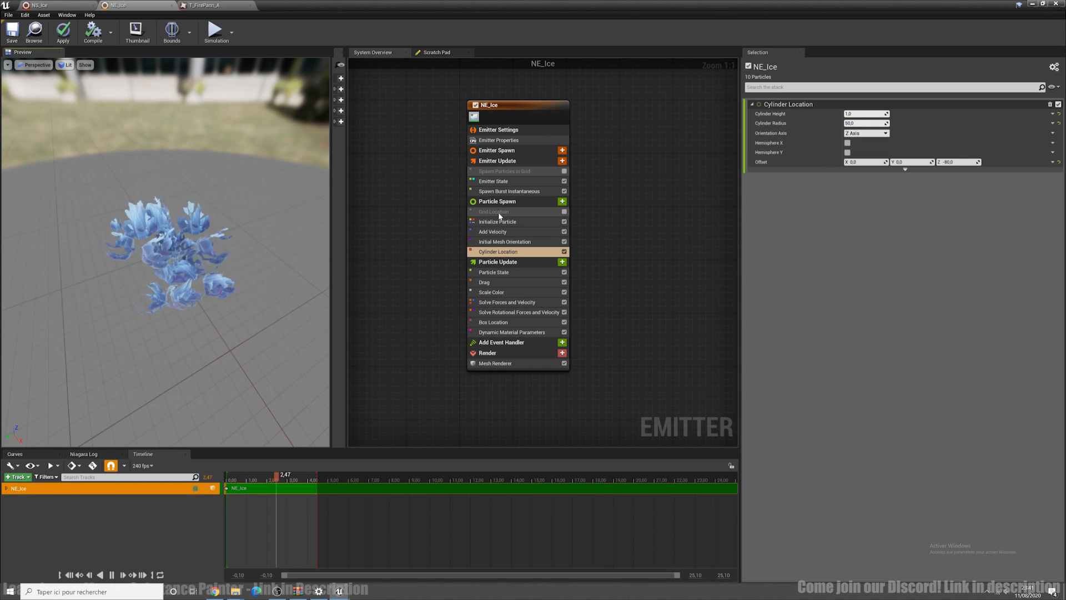
# Inspect the Lifetime range and minimum Color of Initialize Particle in Particle Spawn, leaving the color picker without changes
pyautogui.click(514, 201)
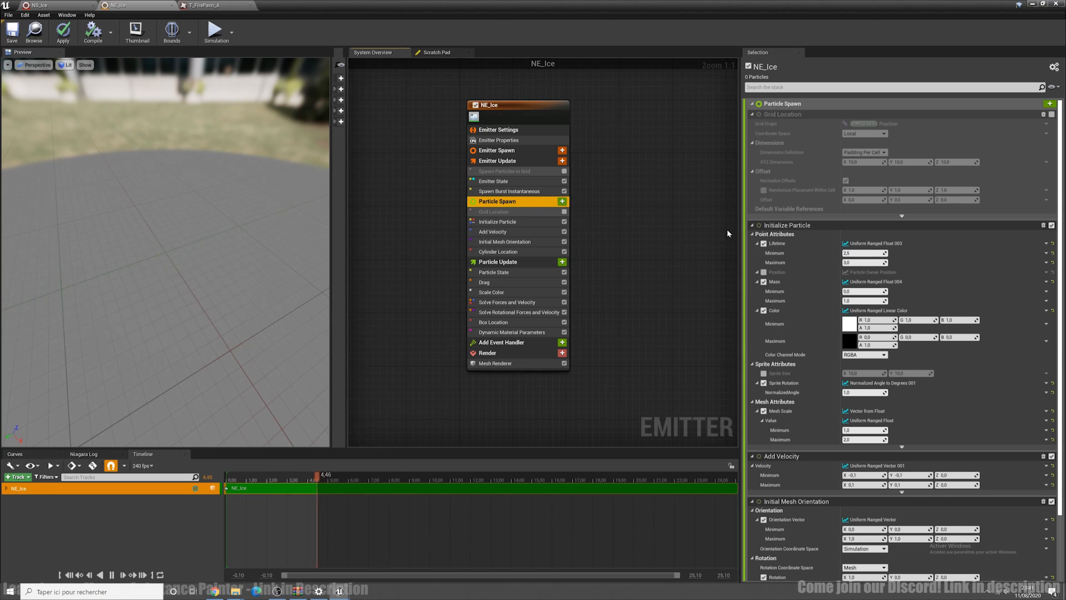
pyautogui.click(864, 263)
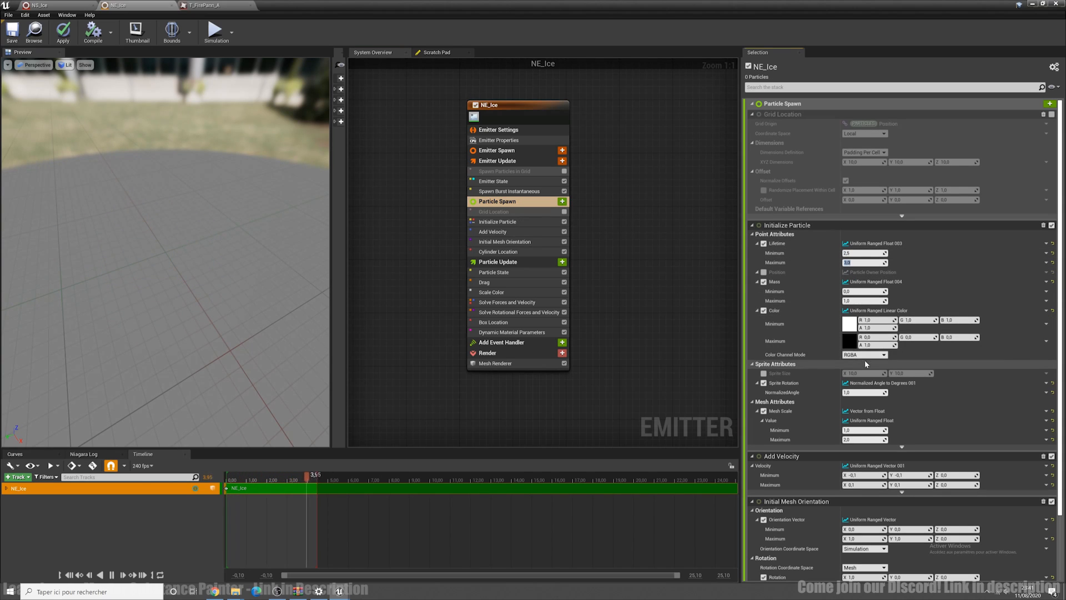
pyautogui.click(849, 324)
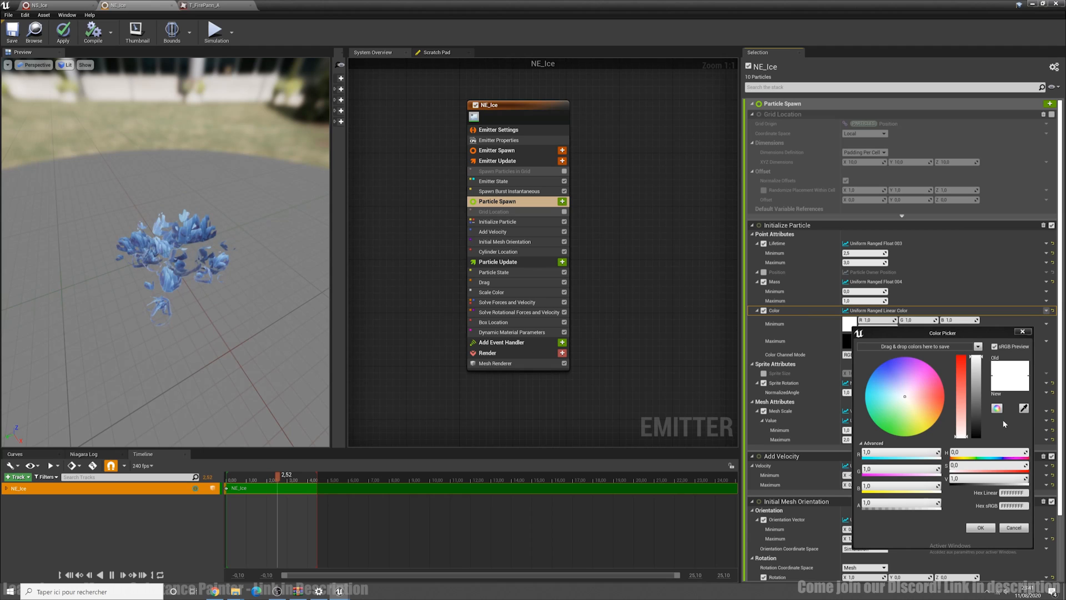
pyautogui.click(1046, 310)
pyautogui.click(698, 370)
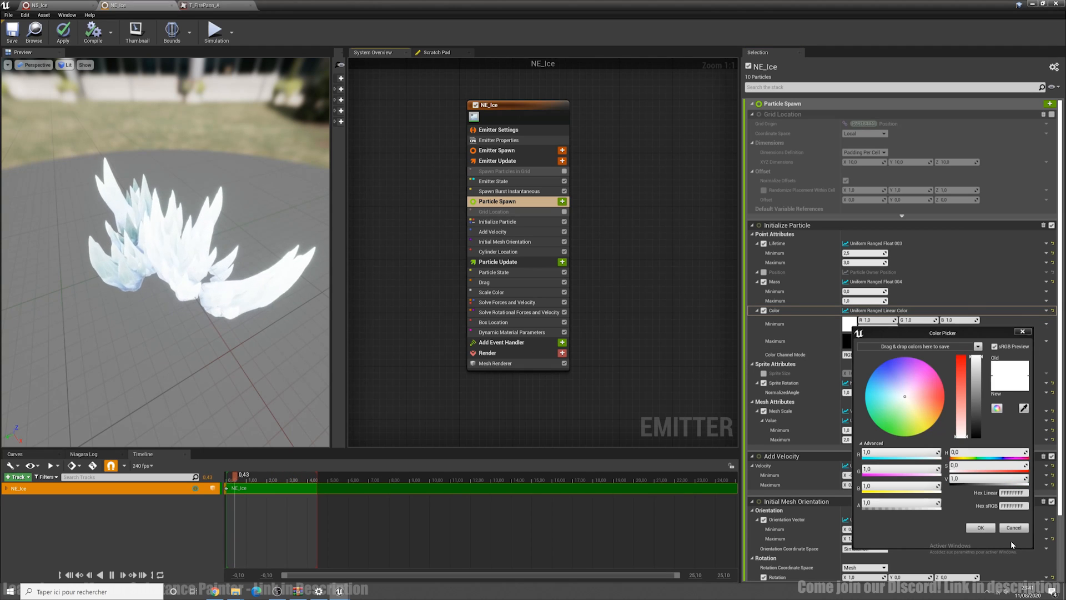
pyautogui.click(1014, 528)
# Search the Color value's dynamic inputs for "un" to show Uniform Ranged Linear Color, and leave the list without choosing
pyautogui.click(1046, 310)
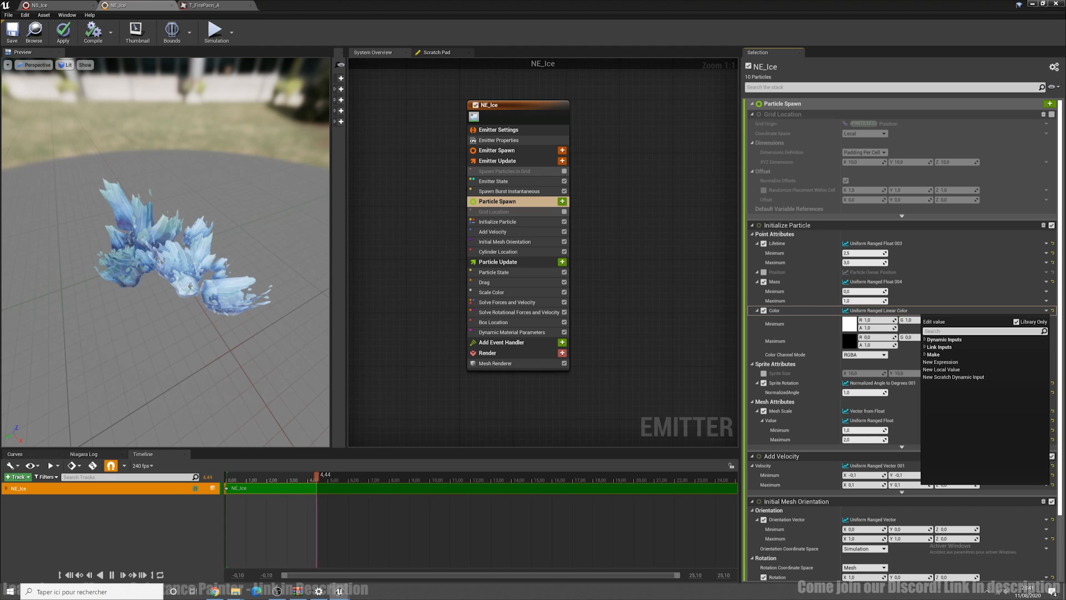
pyautogui.write('un')
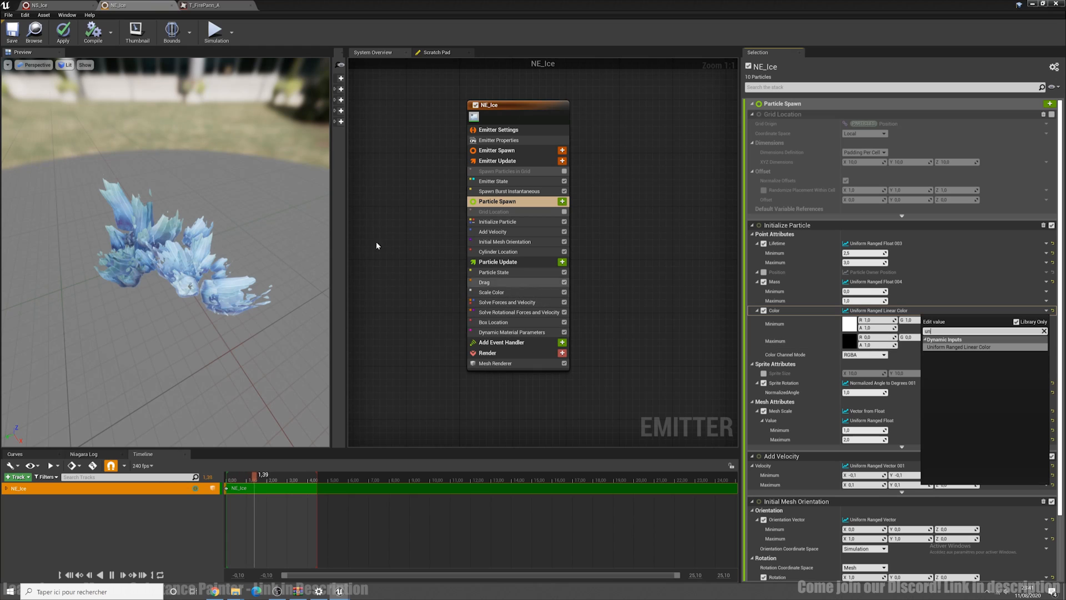
pyautogui.click(697, 342)
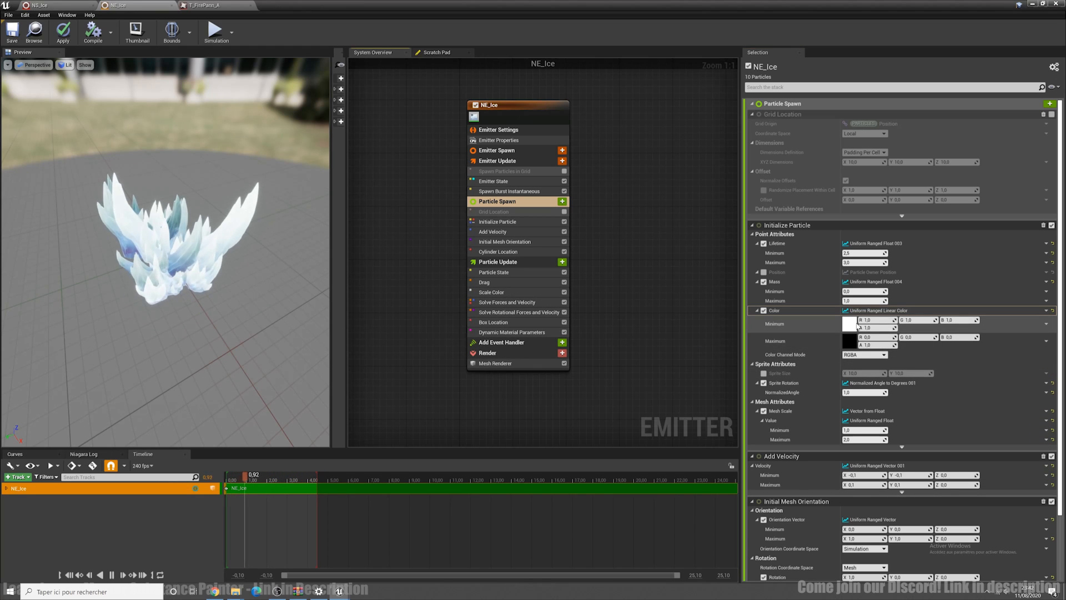
pyautogui.scroll(-1, 853, 408)
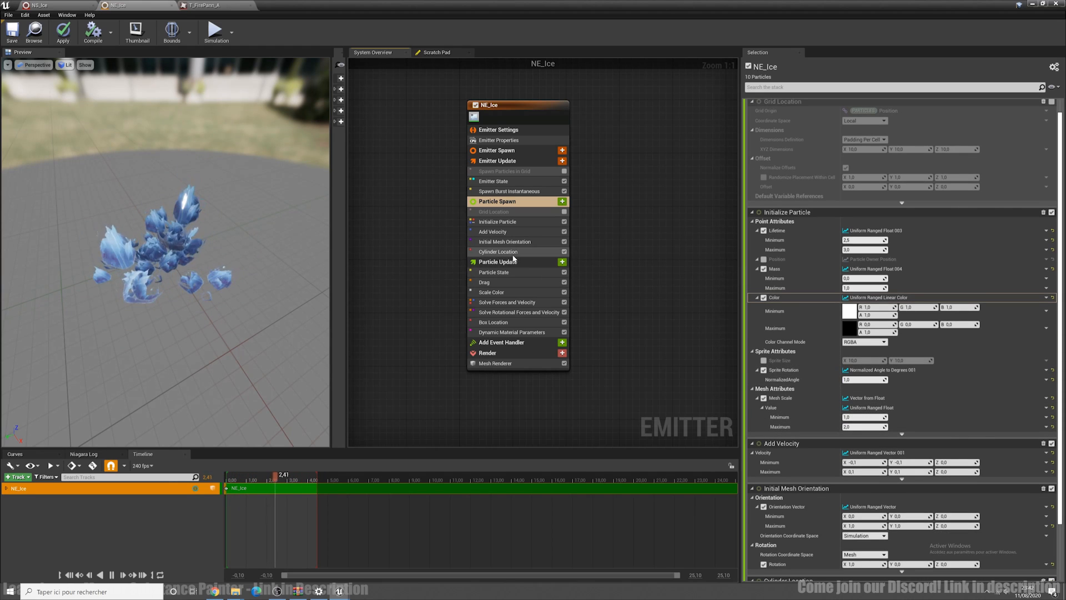
# Review the Add Velocity settings, Box Location and the whole Particle Update stack of the NE_Ice emitter
pyautogui.click(516, 232)
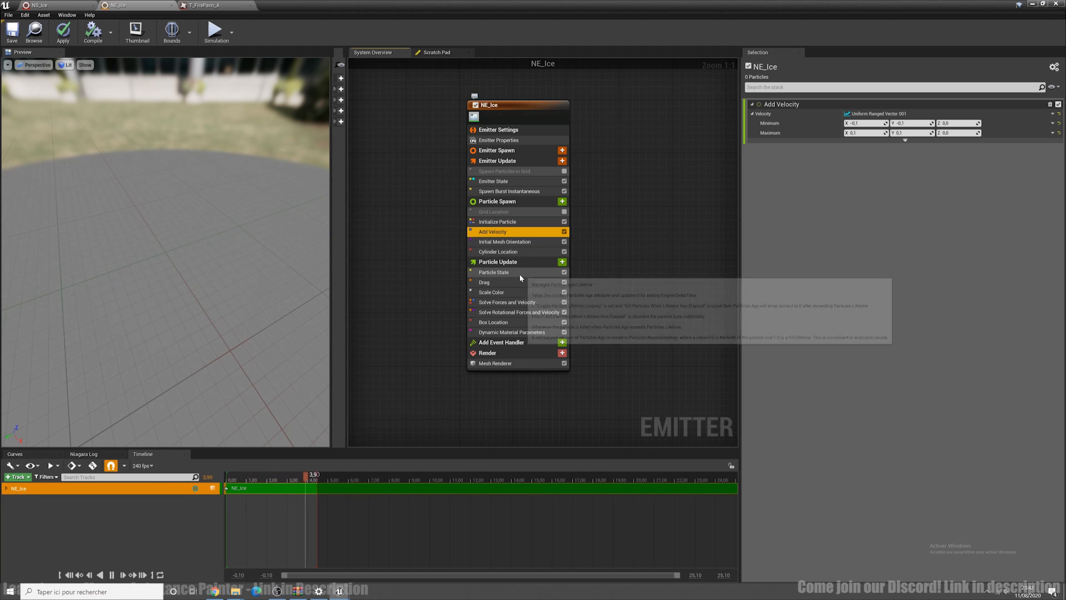
pyautogui.click(522, 324)
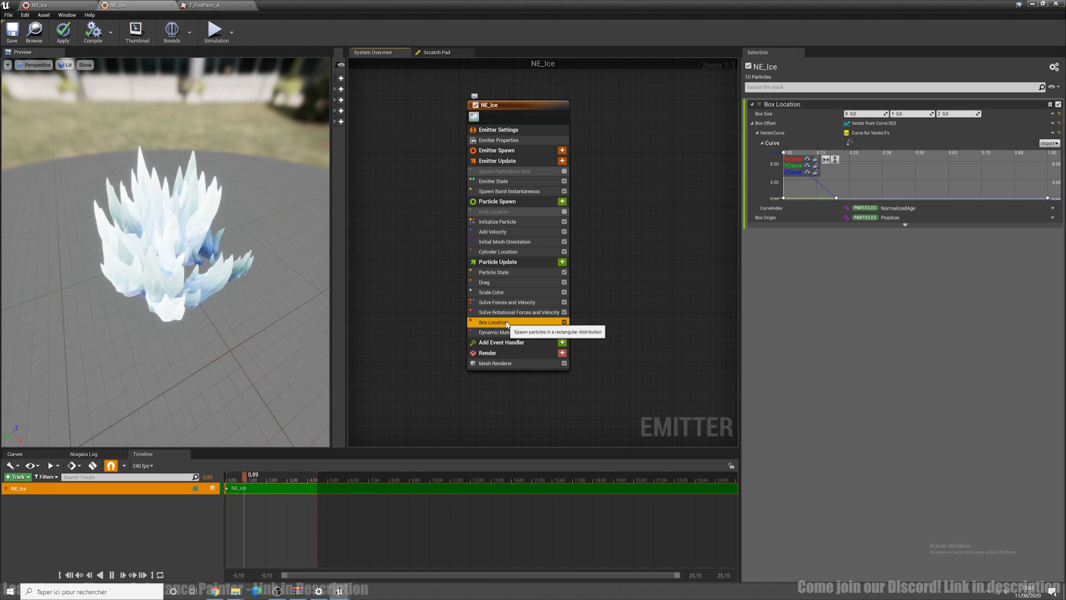
pyautogui.click(510, 264)
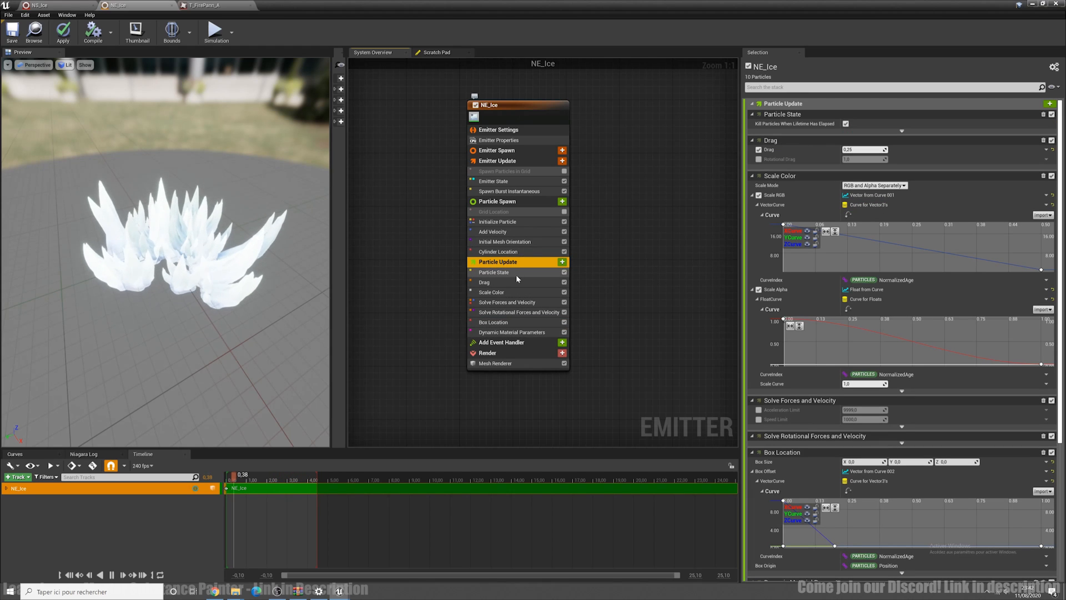
pyautogui.moveTo(234, 284); pyautogui.dragTo(295, 283)
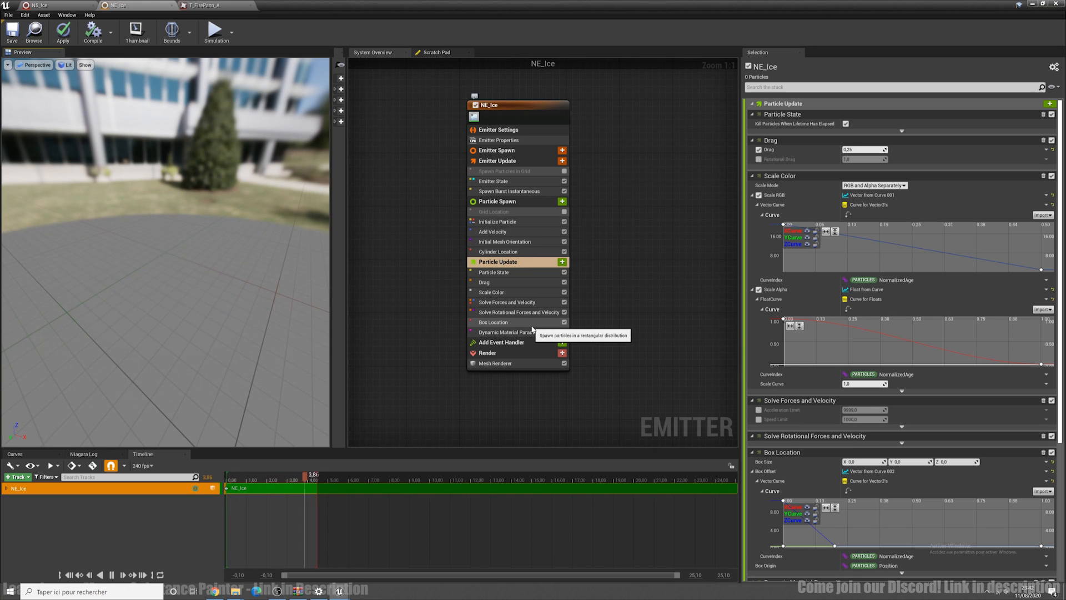
# Toggle the Box Location module off and on again to compare the ice in the preview, and examine its Box Offset curve
pyautogui.click(531, 325)
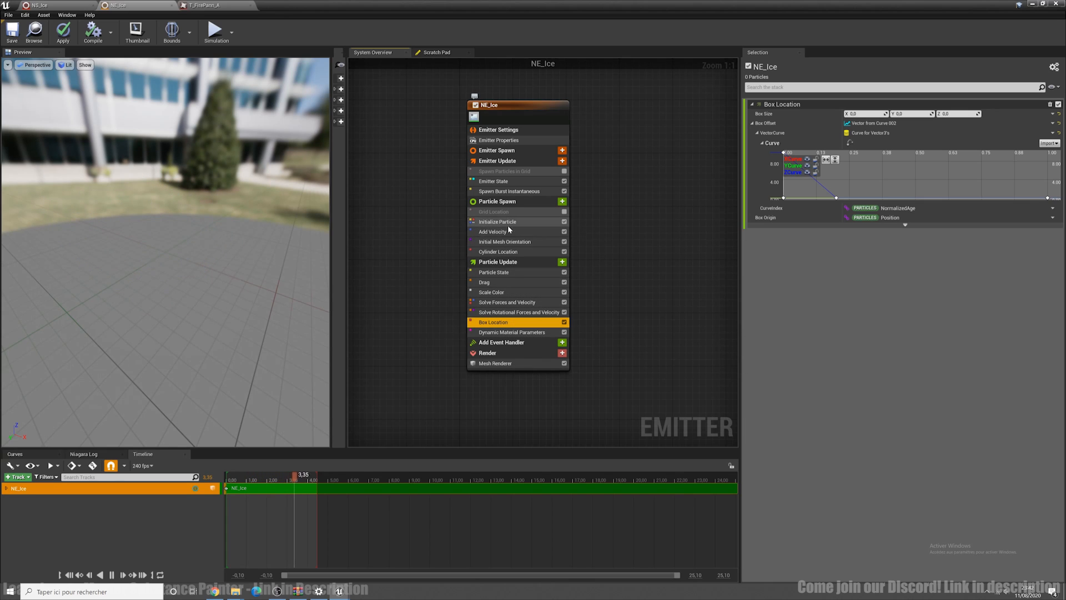
pyautogui.click(564, 323)
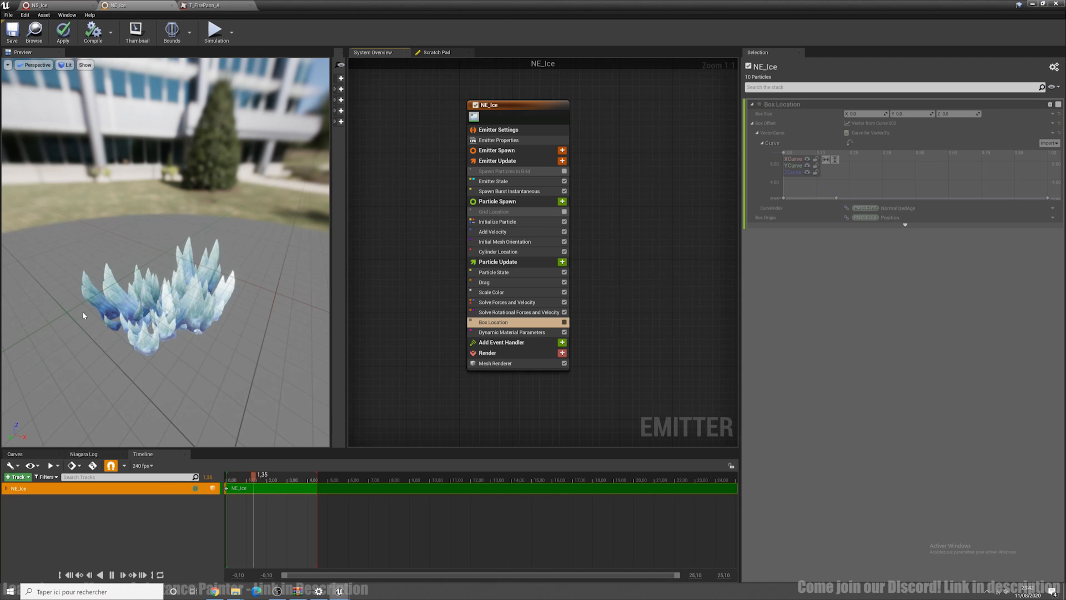
pyautogui.moveTo(134, 313); pyautogui.dragTo(174, 408)
pyautogui.moveTo(228, 299); pyautogui.dragTo(231, 322)
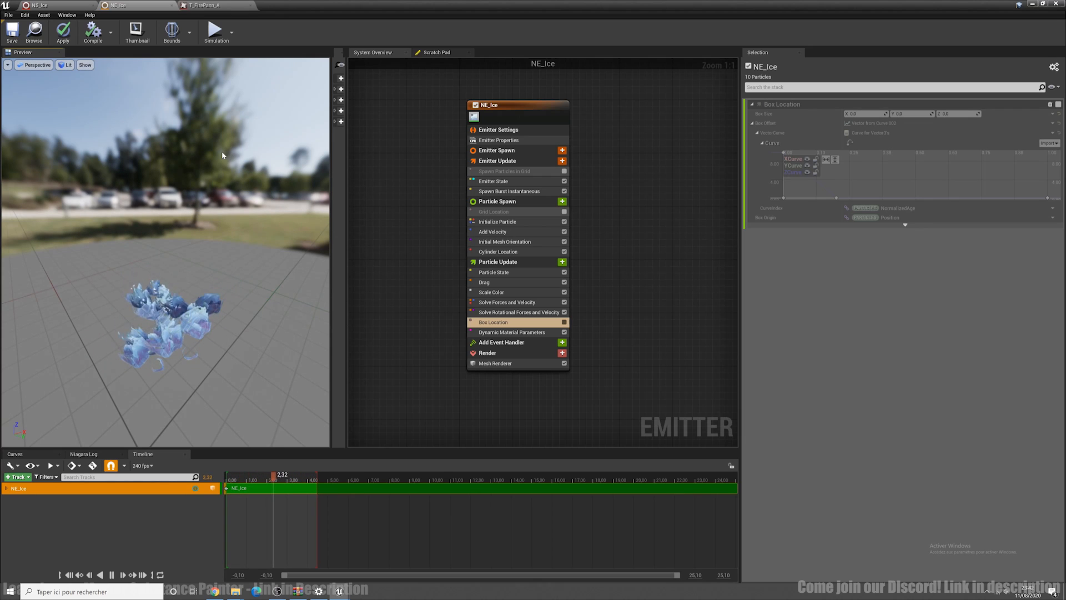
pyautogui.click(565, 323)
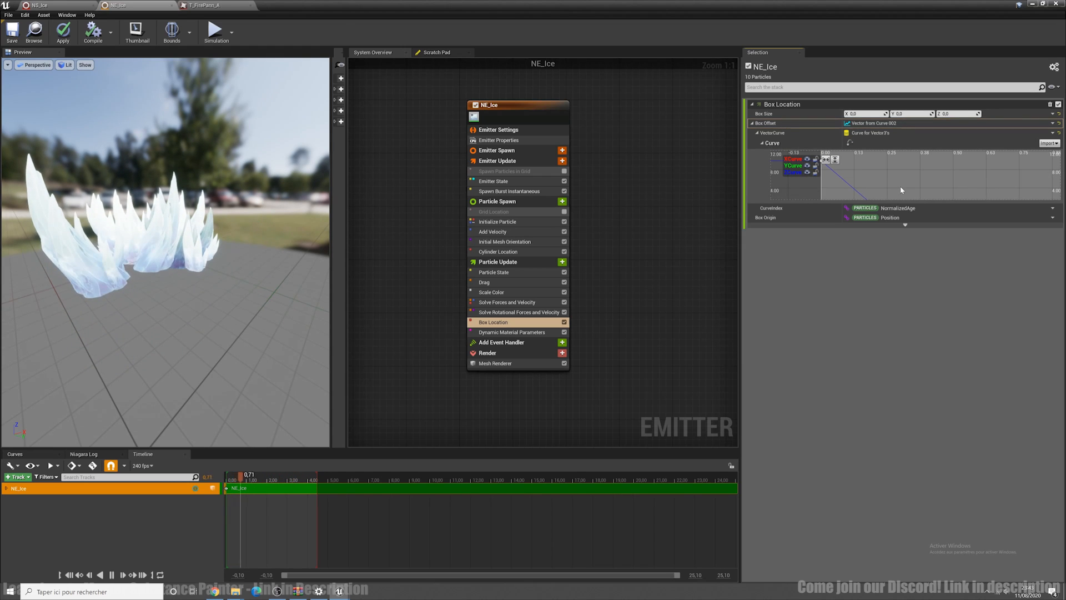
pyautogui.moveTo(916, 178); pyautogui.dragTo(916, 173, button='right')
pyautogui.moveTo(222, 245); pyautogui.dragTo(143, 279)
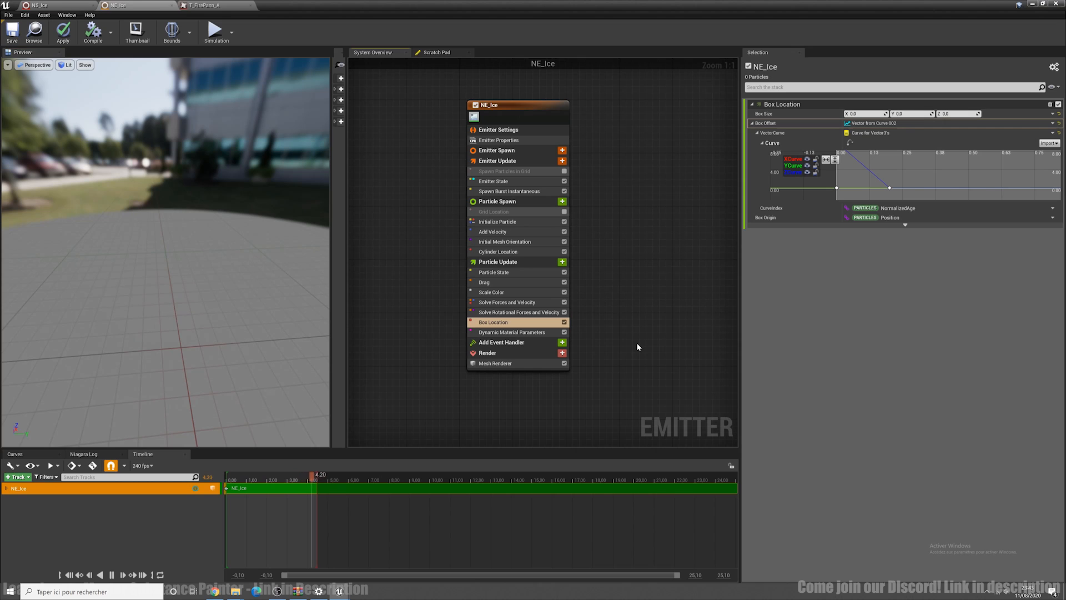
# Examine the erode curve in Dynamic Material Parameters, checking the time and value of its middle and last keys
pyautogui.click(528, 332)
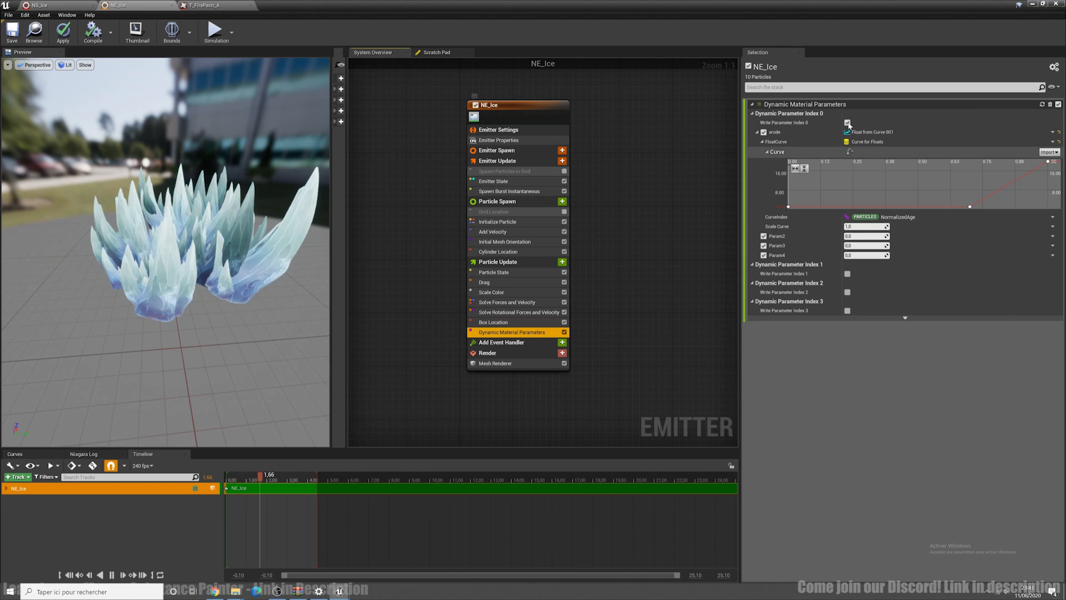
pyautogui.moveTo(975, 184); pyautogui.dragTo(955, 178, button='right')
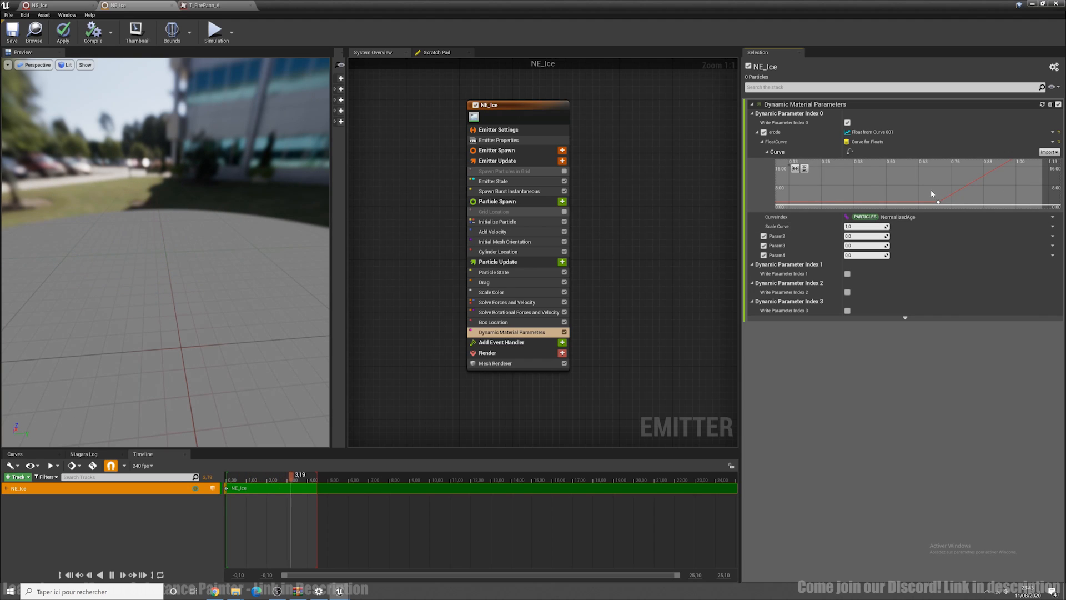
pyautogui.click(938, 202)
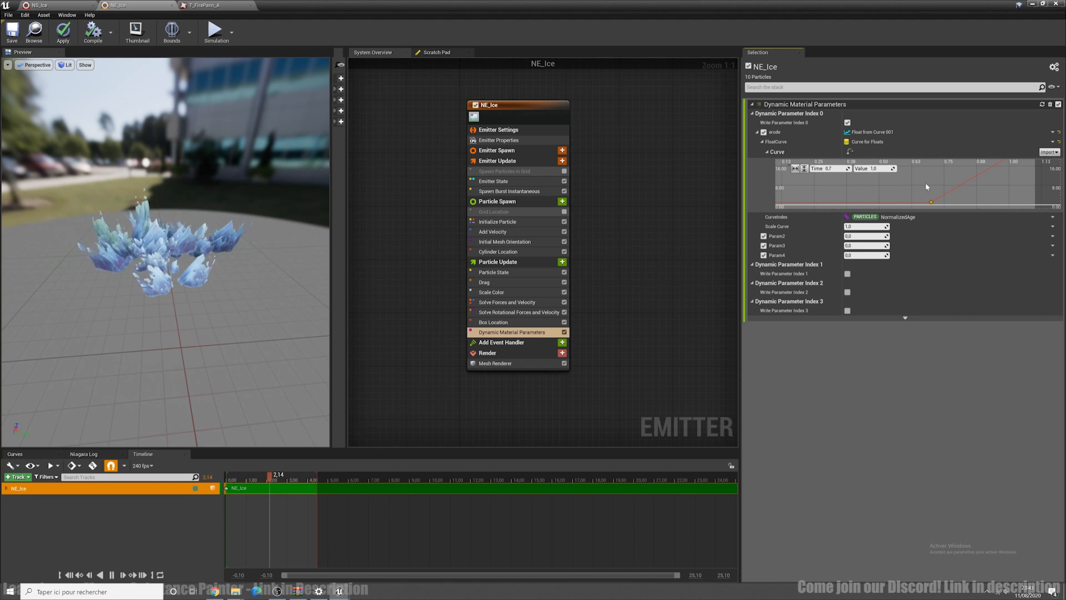
pyautogui.moveTo(944, 182)
pyautogui.mouseDown(button='right')
pyautogui.moveTo(892, 186)
pyautogui.moveTo(923, 183)
pyautogui.mouseUp(button='right')
pyautogui.click(941, 181)
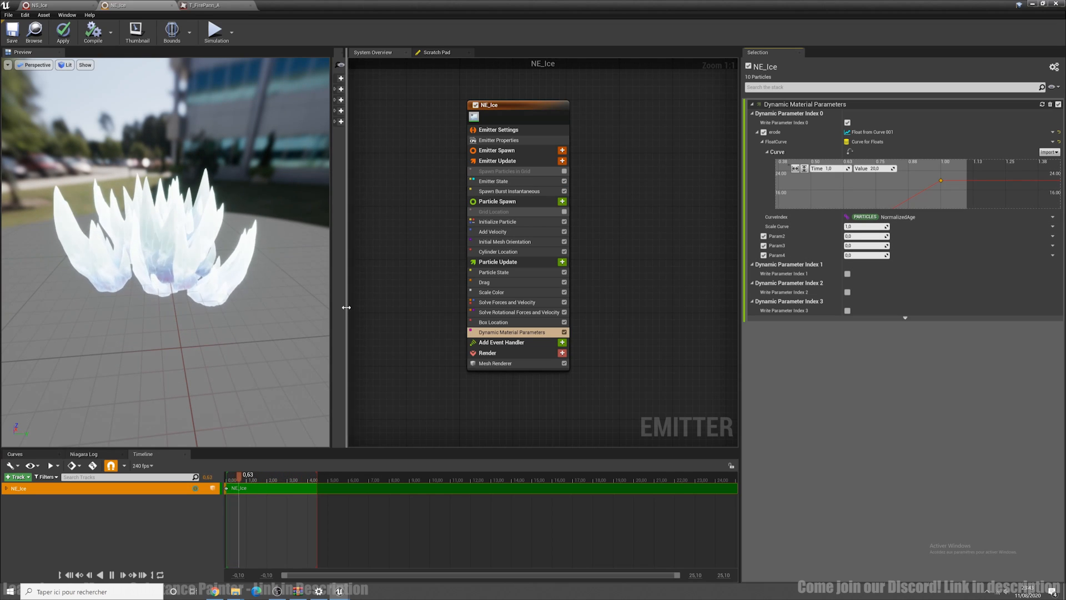
pyautogui.scroll(-1, 876, 194)
pyautogui.moveTo(883, 193); pyautogui.dragTo(901, 156, button='right')
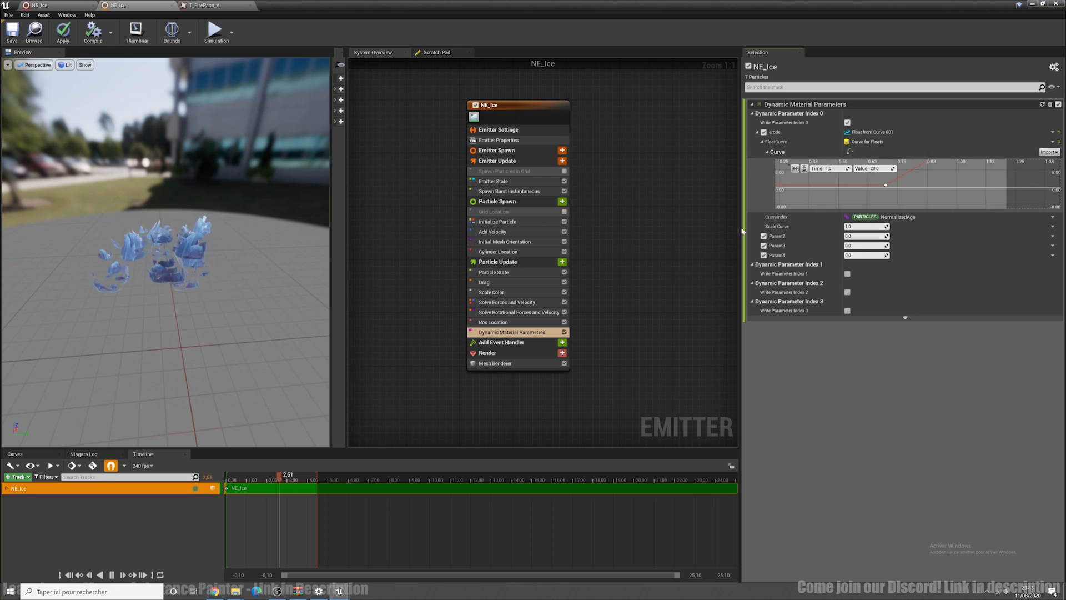
# Switch to the NS_Ice system and look over the NE_Ice emitter and its duplicates in the System Overview
pyautogui.click(529, 234)
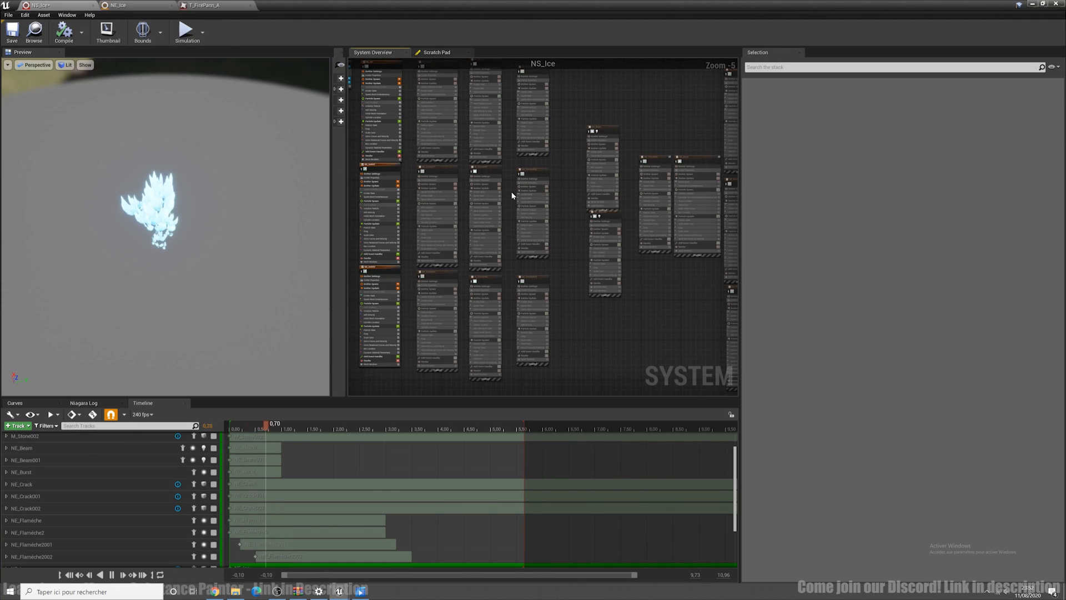
pyautogui.scroll(-2, 595, 252)
pyautogui.moveTo(594, 252); pyautogui.dragTo(657, 296, button='right')
pyautogui.scroll(6, 528, 155)
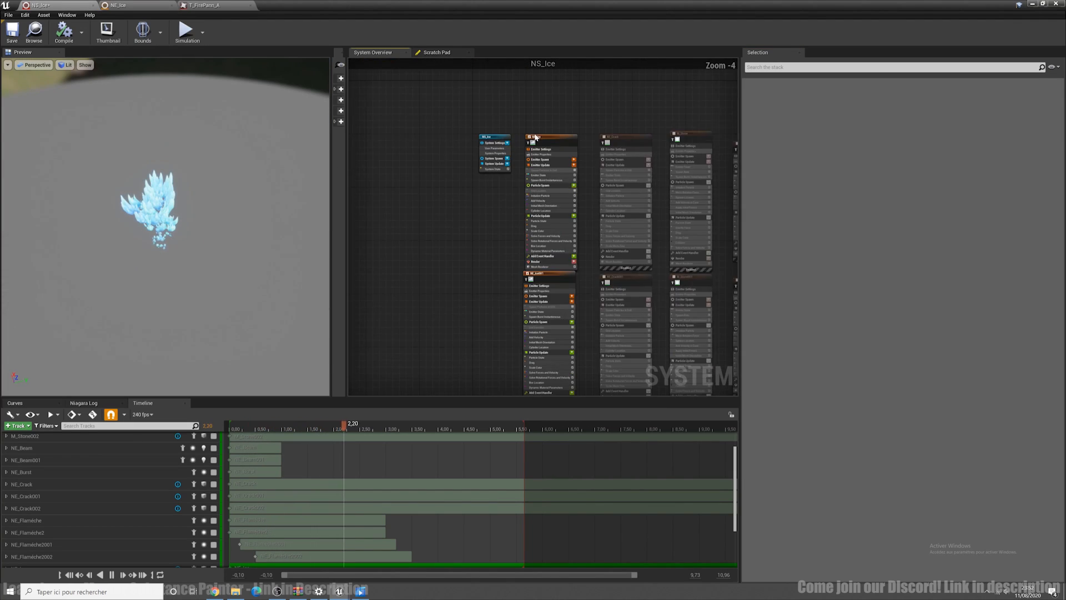
pyautogui.click(561, 161)
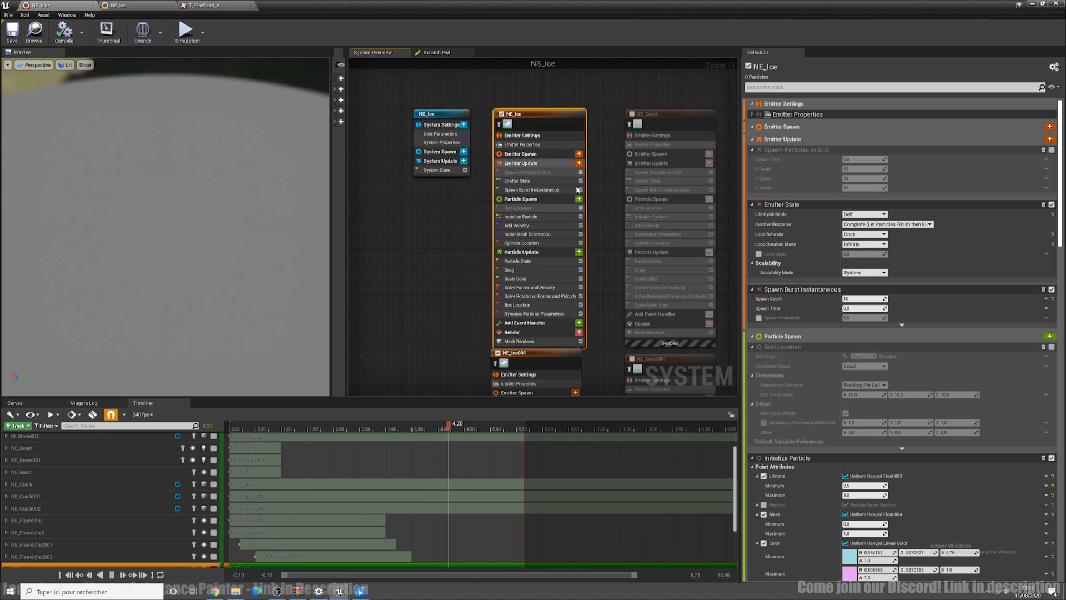
pyautogui.moveTo(485, 298); pyautogui.dragTo(484, 167, button='right')
pyautogui.scroll(-2, 462, 206)
pyautogui.scroll(-3, 458, 210)
pyautogui.moveTo(438, 239); pyautogui.dragTo(438, 241, button='right')
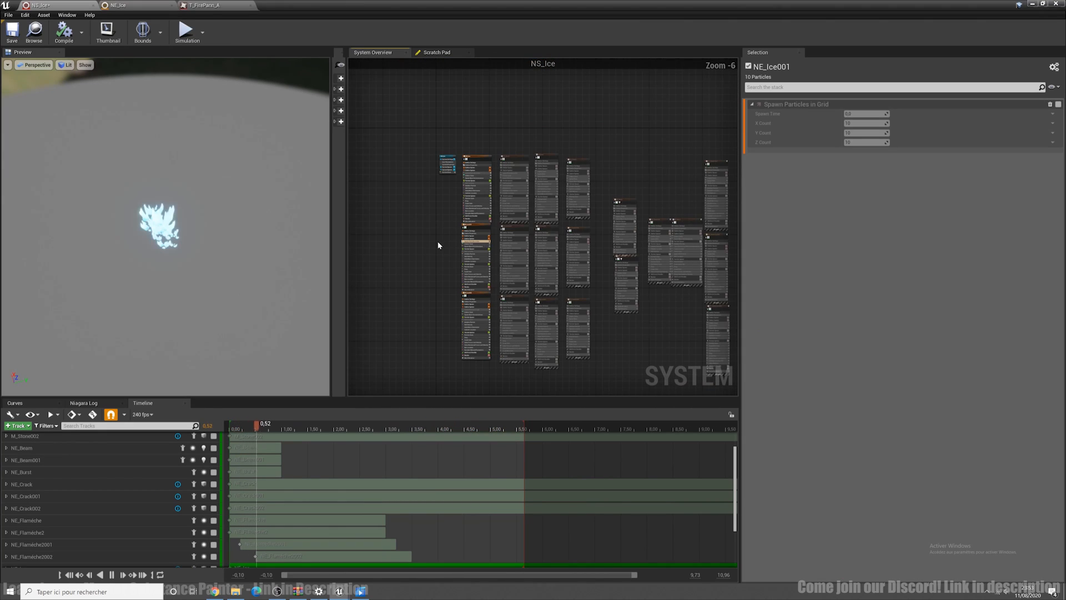
# Compare the Emitter State Loop Delay of NE_Ice001 and NE_Ice002, and watch the staggered ice growth in the preview
pyautogui.scroll(4, 457, 241)
pyautogui.scroll(1, 508, 208)
pyautogui.click(505, 207)
pyautogui.moveTo(420, 155); pyautogui.dragTo(470, 84, button='right')
pyautogui.moveTo(415, 298); pyautogui.dragTo(404, 176, button='right')
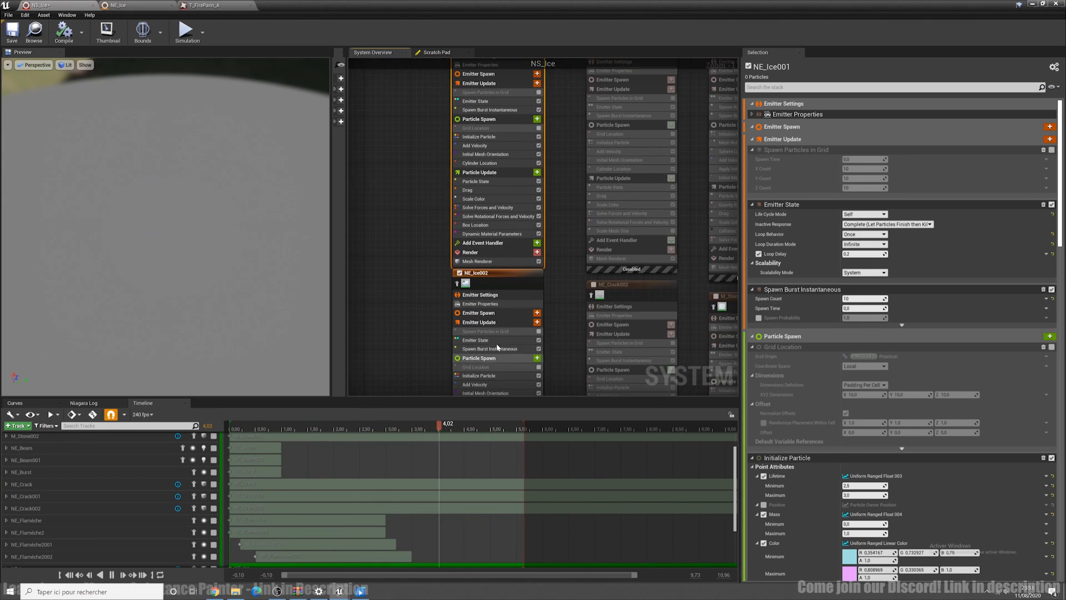
pyautogui.click(521, 274)
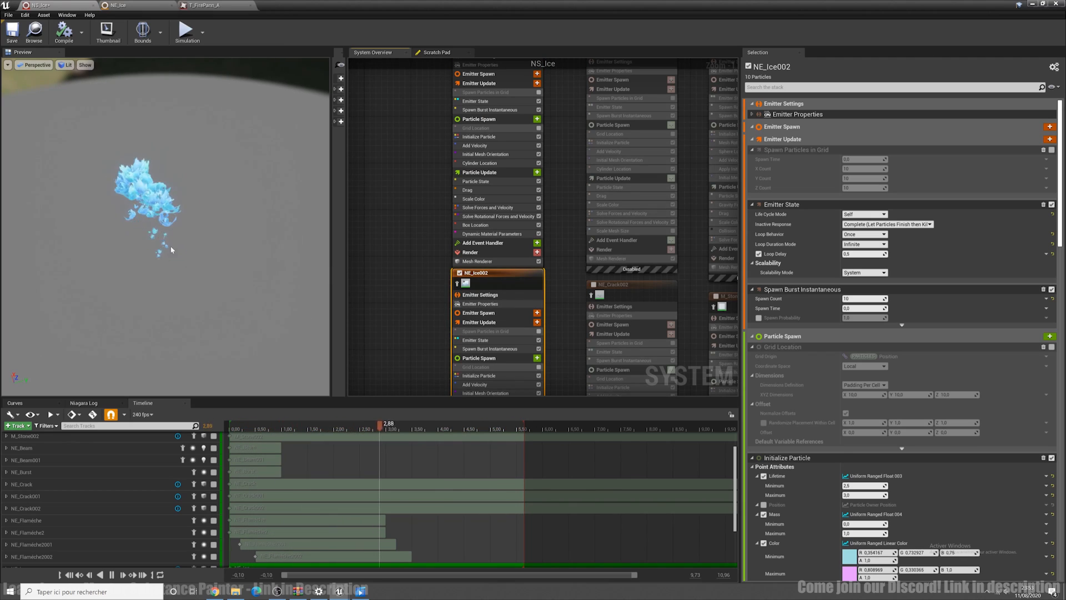
pyautogui.scroll(-2, 544, 210)
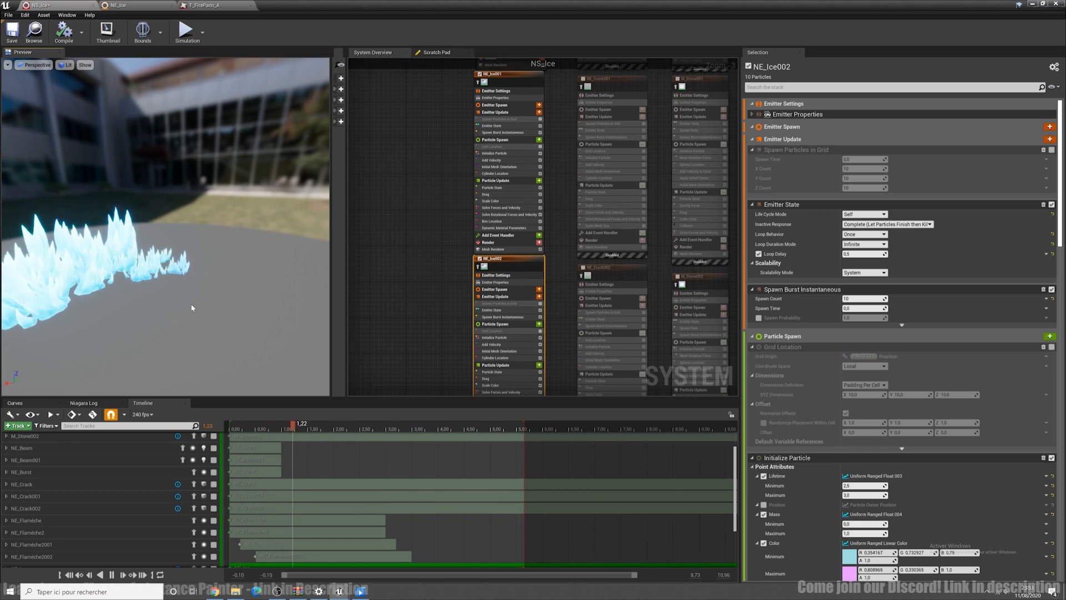
pyautogui.moveTo(186, 285); pyautogui.dragTo(187, 389)
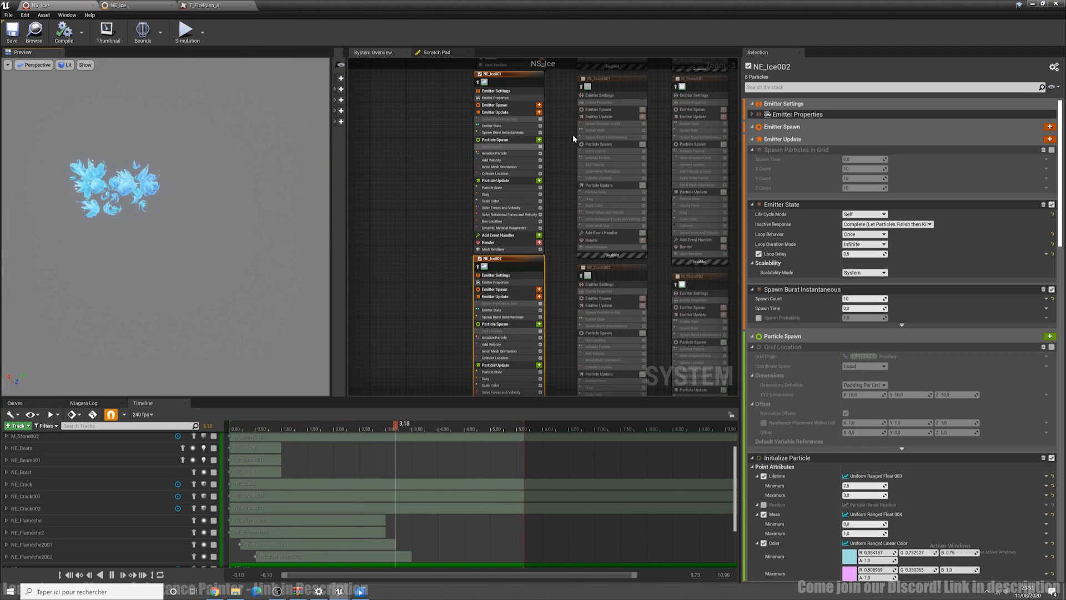
# Inspect the Spawn Burst Instantaneous and Cylinder Location settings of the NE_Ice emitter in the system
pyautogui.moveTo(559, 134)
pyautogui.mouseDown(button='right')
pyautogui.moveTo(554, 217)
pyautogui.moveTo(539, 256)
pyautogui.mouseUp(button='right')
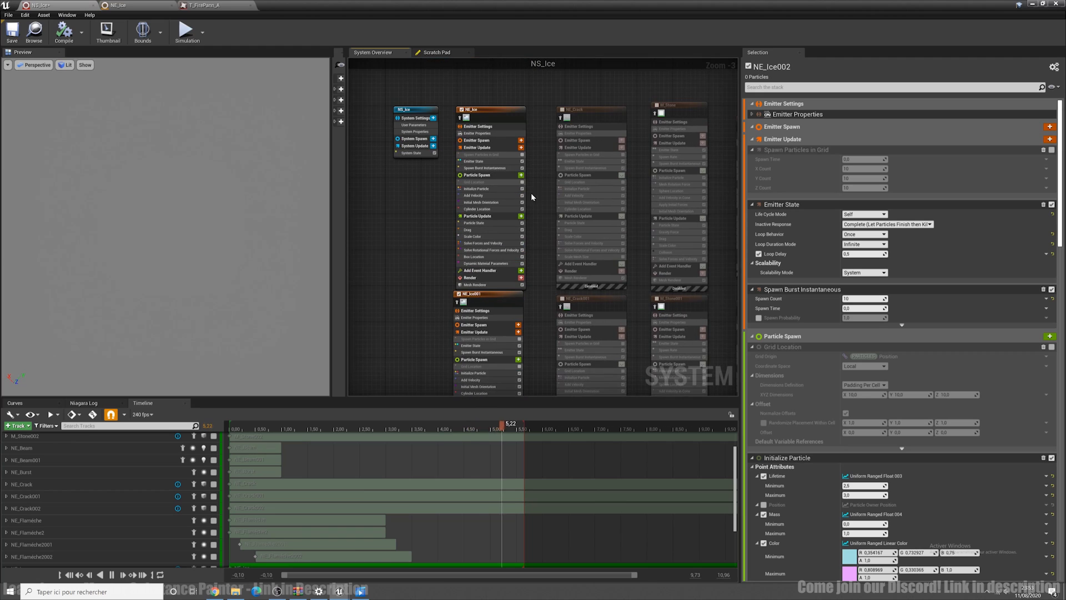
pyautogui.scroll(3, 493, 128)
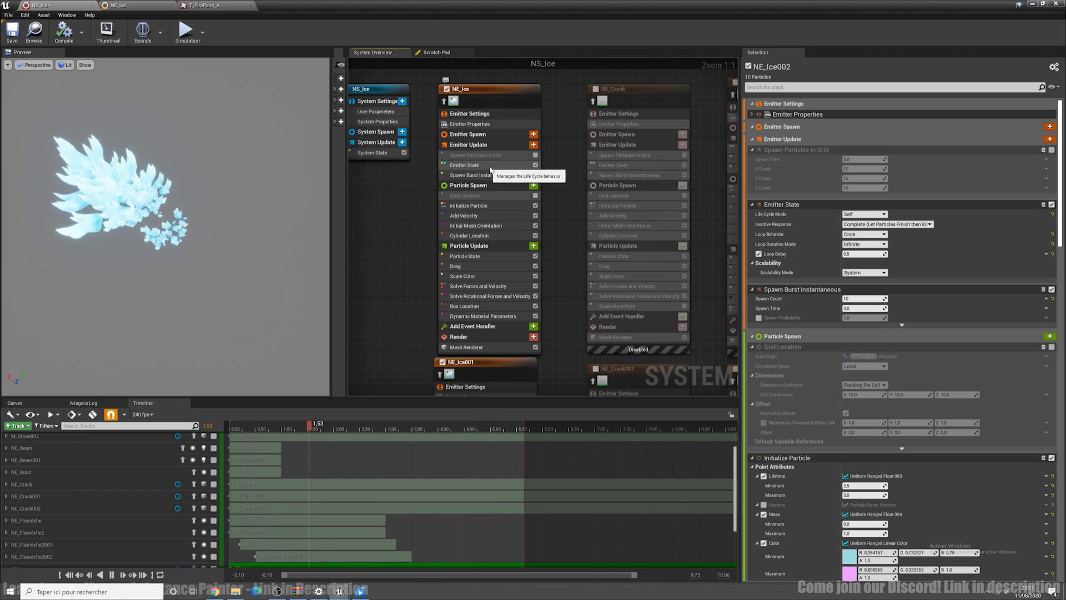
pyautogui.click(500, 176)
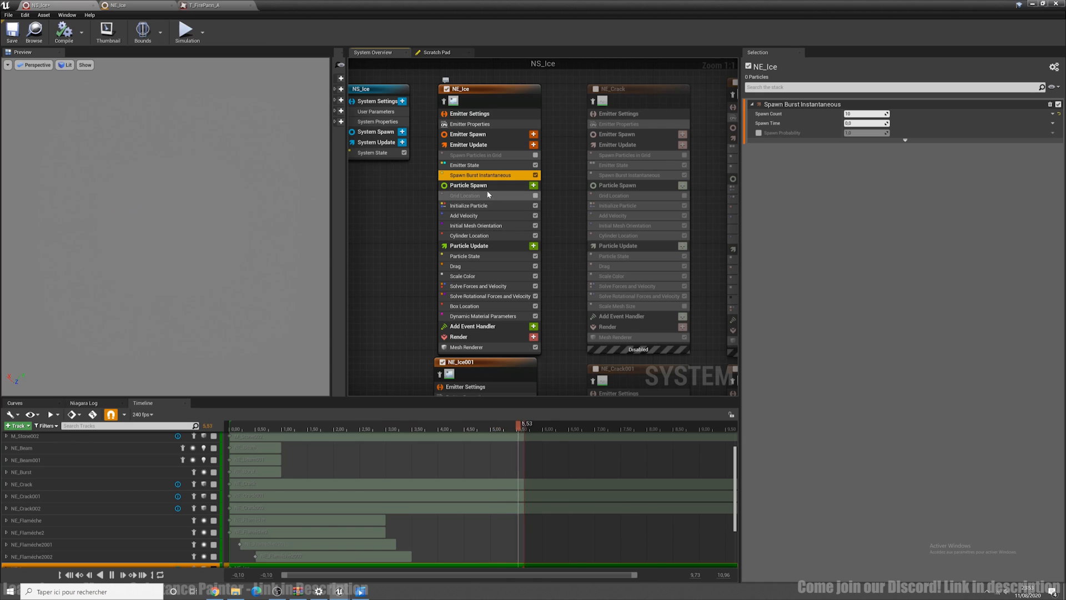
pyautogui.click(487, 236)
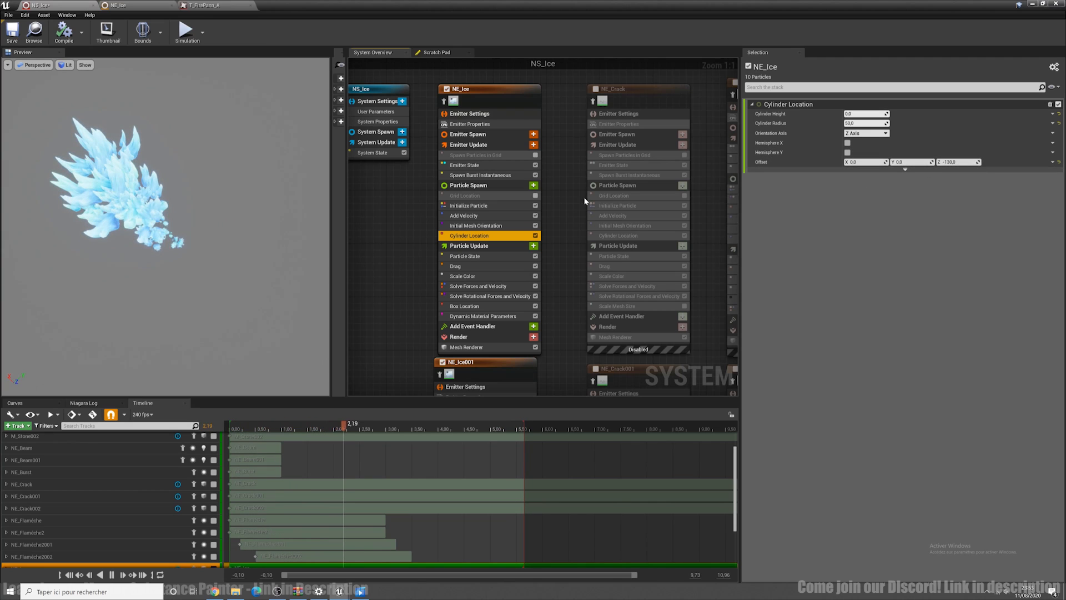
# Show the grid in the preview viewport to judge the ice placement, and hide it again
pyautogui.moveTo(176, 291); pyautogui.dragTo(183, 343)
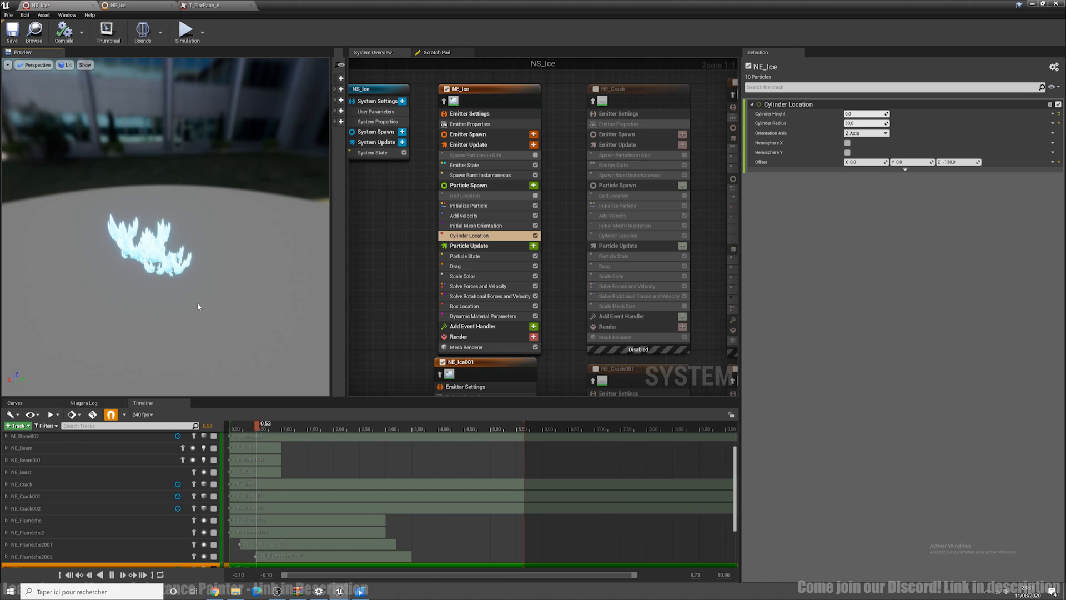
pyautogui.click(85, 66)
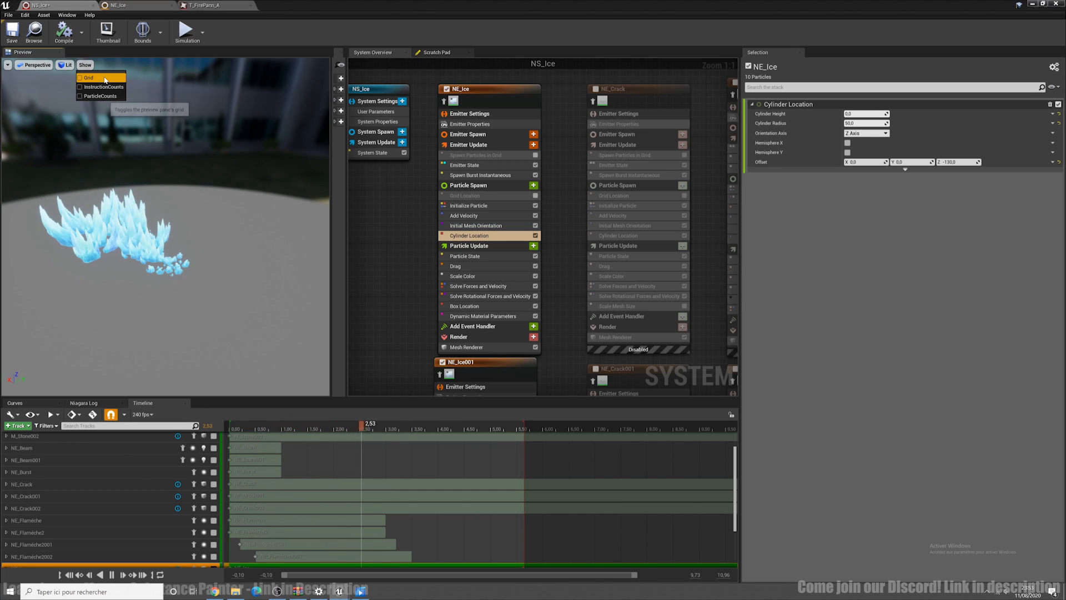
pyautogui.click(106, 85)
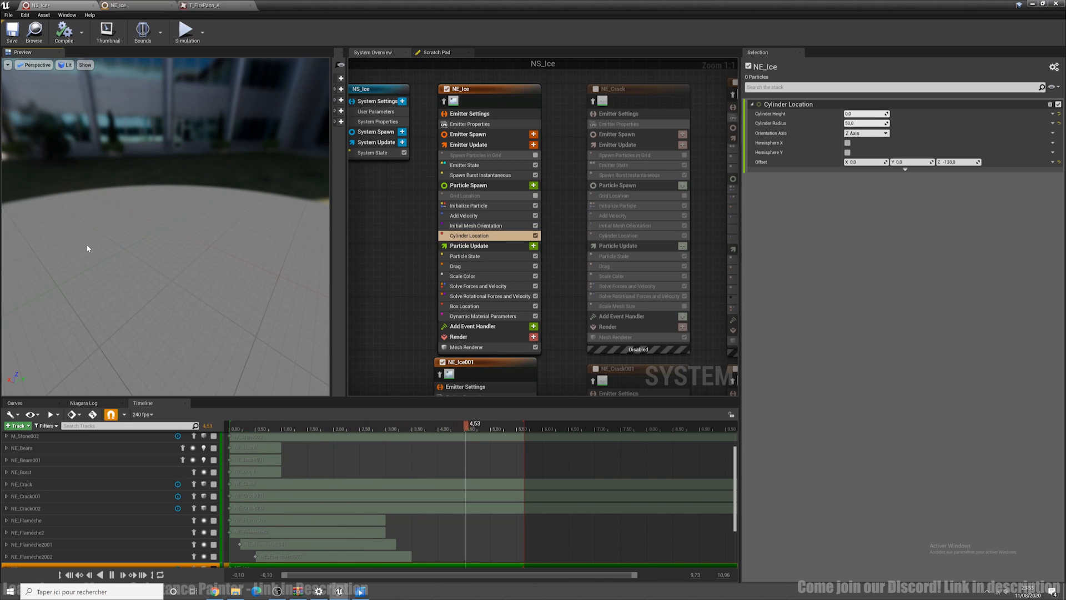
pyautogui.click(85, 65)
pyautogui.click(102, 81)
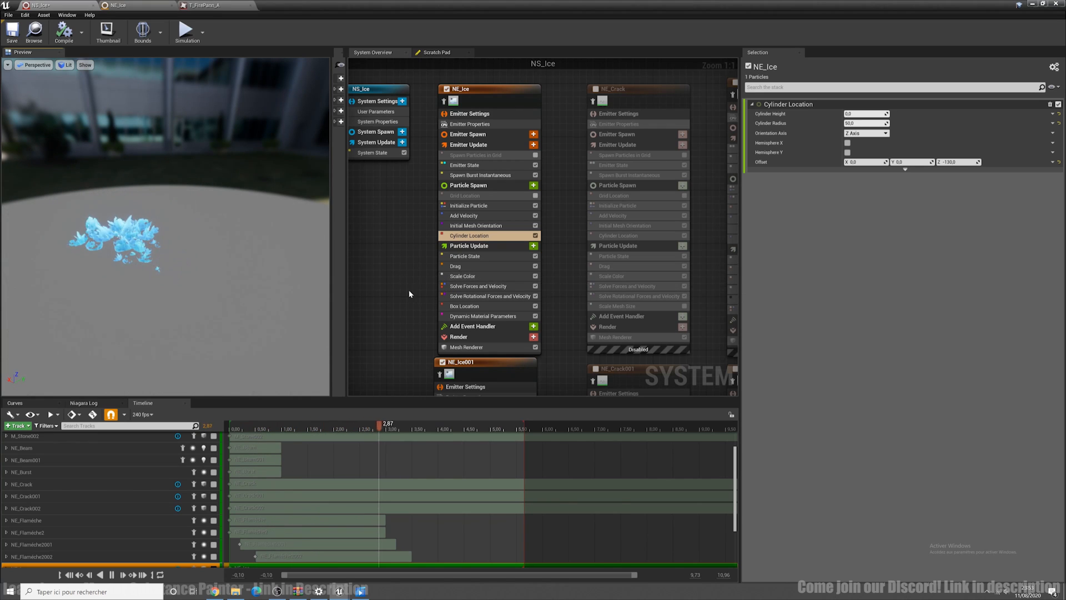
# Inspect the Cylinder Location module of NE_Ice001 and open its Offset X value for editing
pyautogui.scroll(-3, 419, 272)
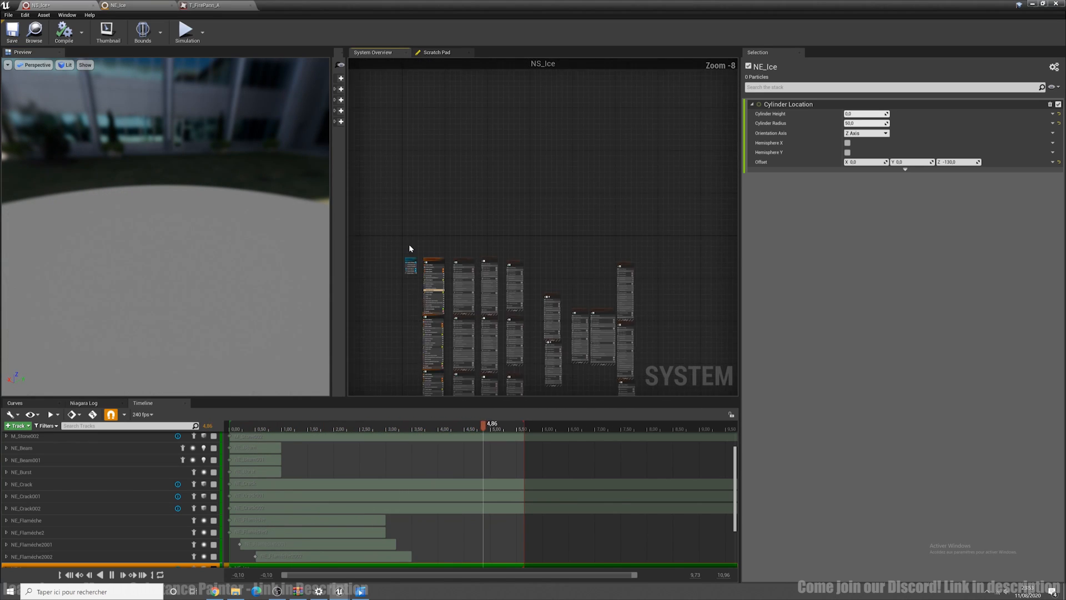
pyautogui.scroll(3, 409, 244)
pyautogui.scroll(-2, 417, 272)
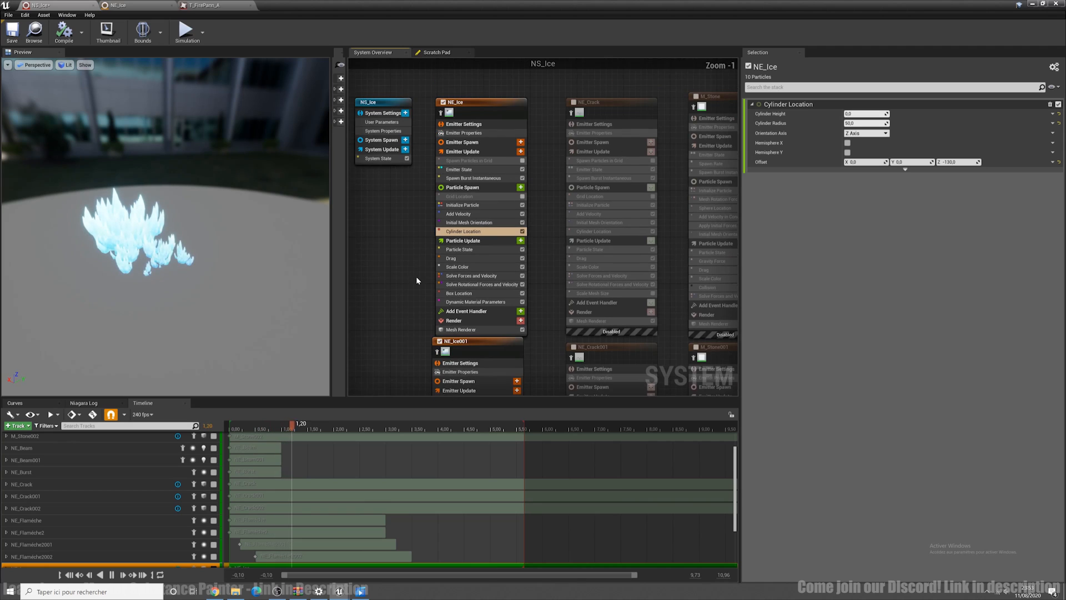
pyautogui.scroll(2, 424, 300)
pyautogui.scroll(-2, 422, 250)
pyautogui.scroll(2, 420, 254)
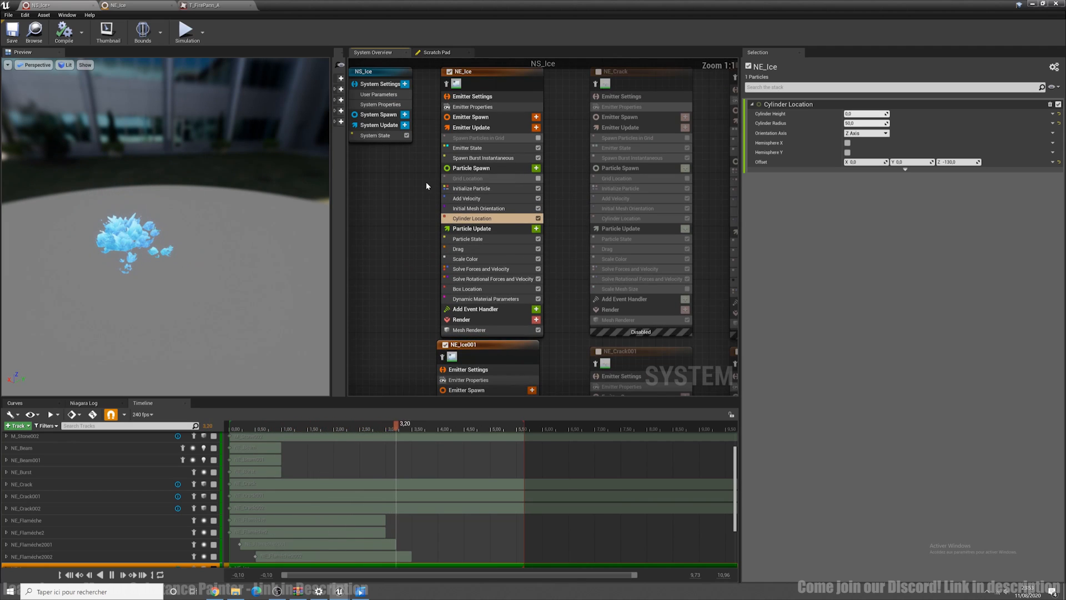
pyautogui.moveTo(401, 301); pyautogui.dragTo(398, 147, button='right')
pyautogui.moveTo(422, 326); pyautogui.dragTo(414, 212, button='right')
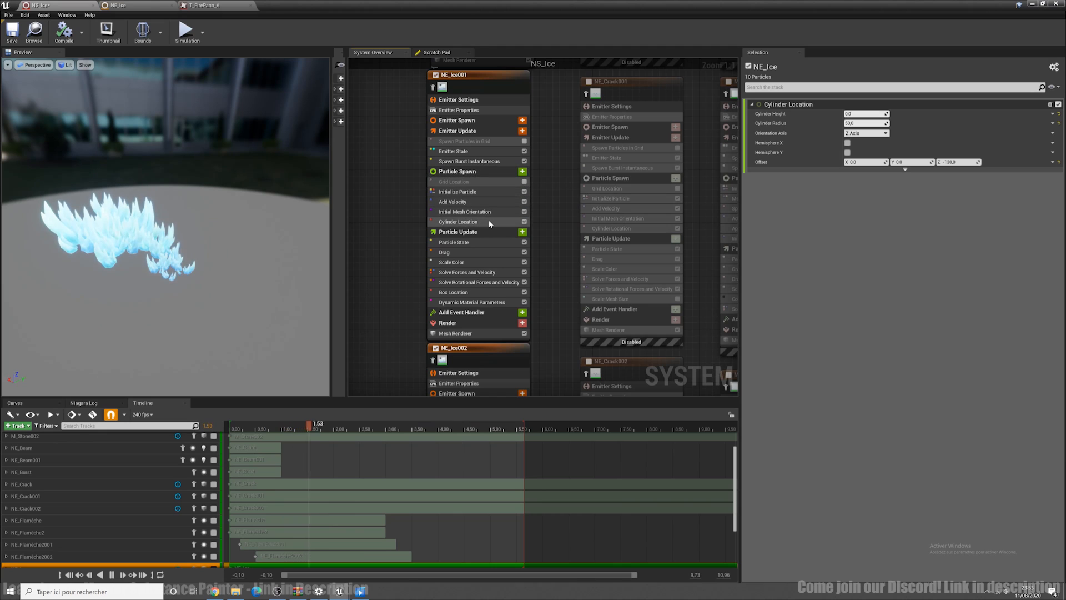
pyautogui.click(490, 222)
pyautogui.click(858, 161)
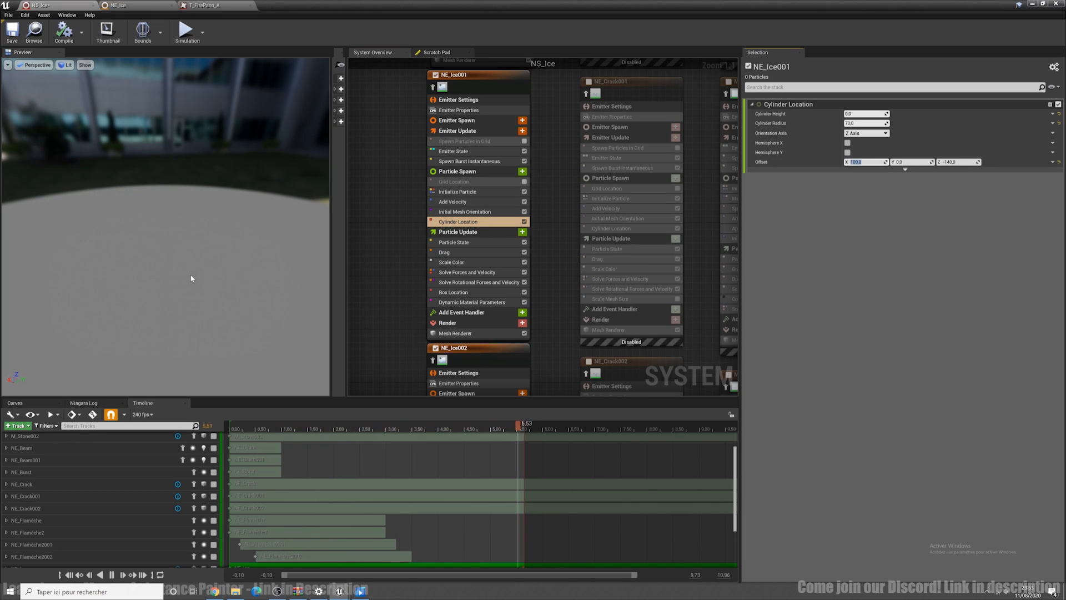
# Watch the ice growth in the preview while reviewing NE_Ice001's Particle Spawn modules and NE_Ice's Particle Update stage
pyautogui.moveTo(190, 279); pyautogui.dragTo(140, 205)
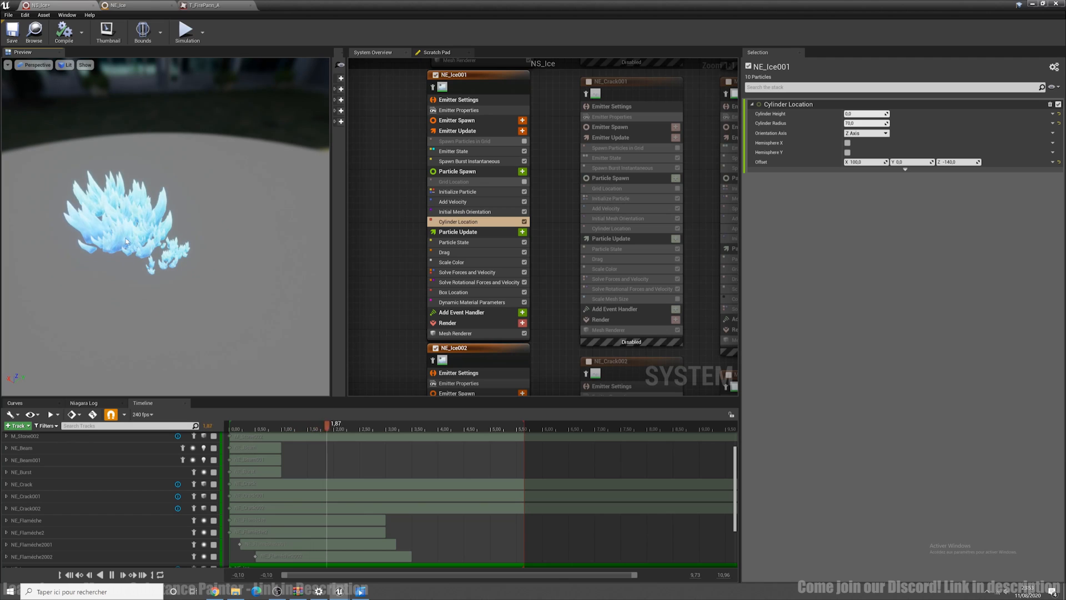
pyautogui.click(470, 171)
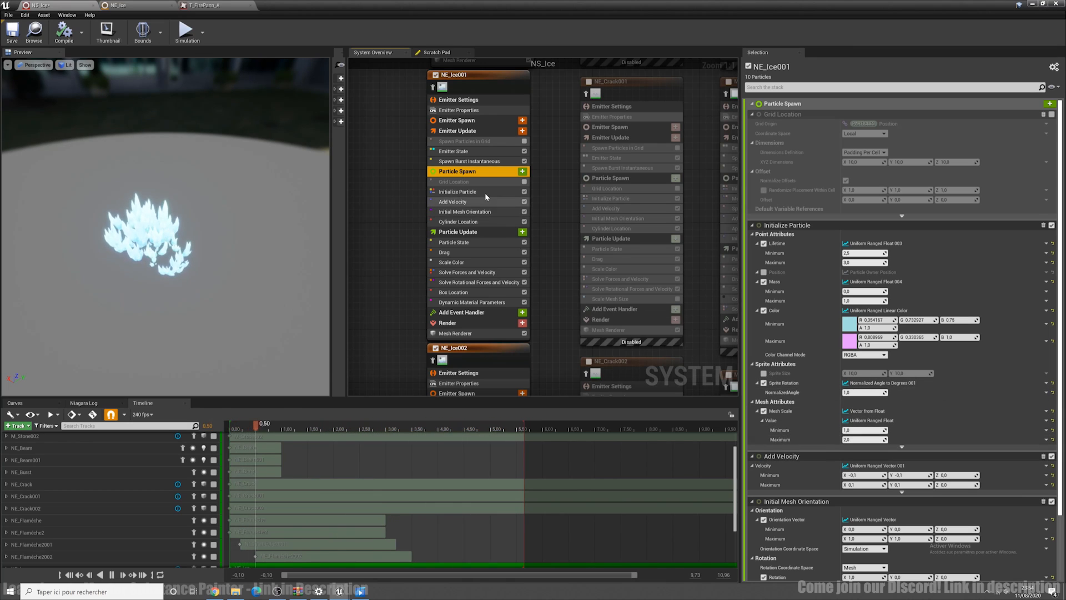
pyautogui.moveTo(560, 161); pyautogui.dragTo(572, 245, button='right')
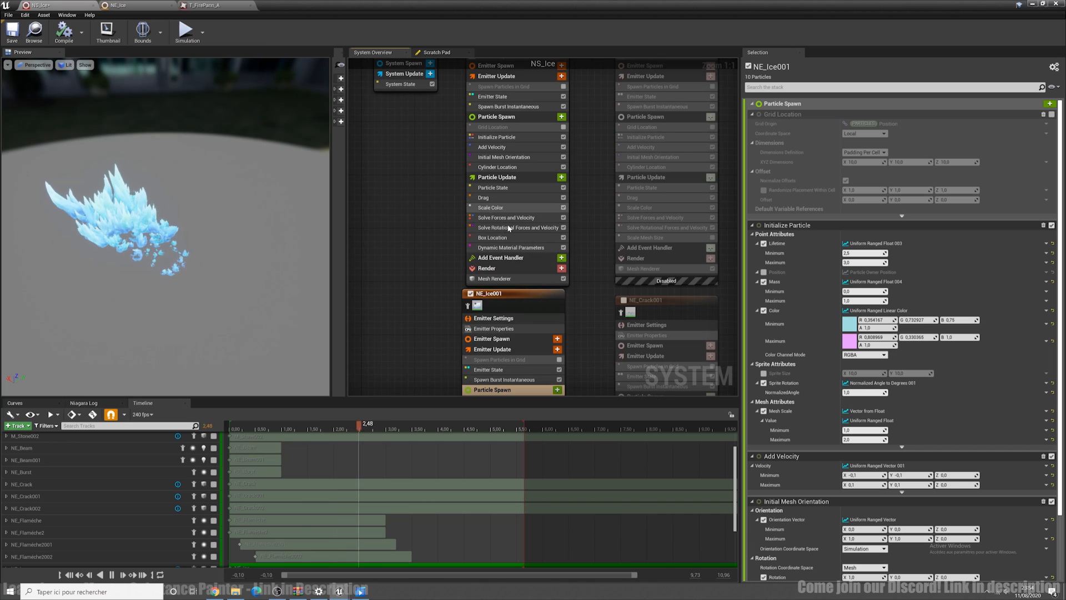
pyautogui.click(500, 177)
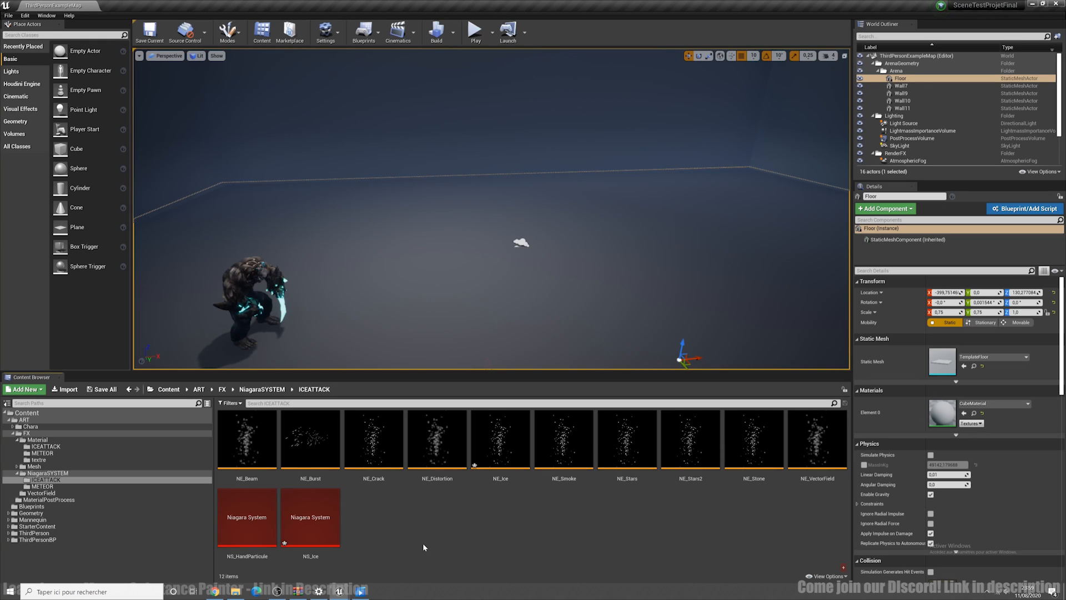
# Open the NE_Crack emitter, view its cracks in the preview and inspect its Mesh Renderer
pyautogui.doubleClick(381, 448)
pyautogui.moveTo(272, 300); pyautogui.dragTo(372, 320)
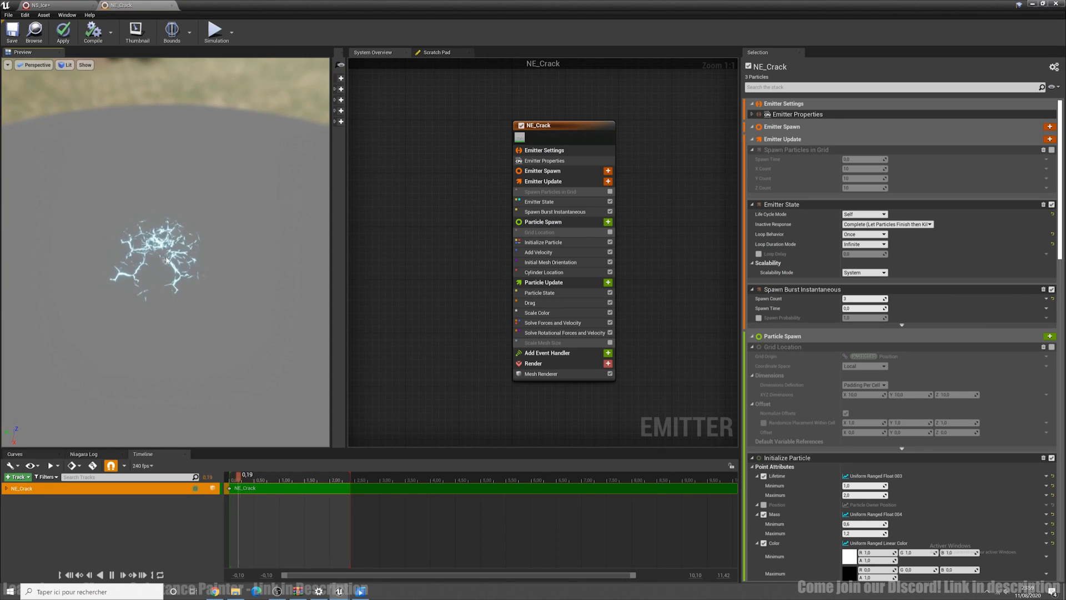
pyautogui.click(559, 376)
# Open the SM_CrackIce mesh used by the renderer and examine the crack plane from above
pyautogui.doubleClick(862, 134)
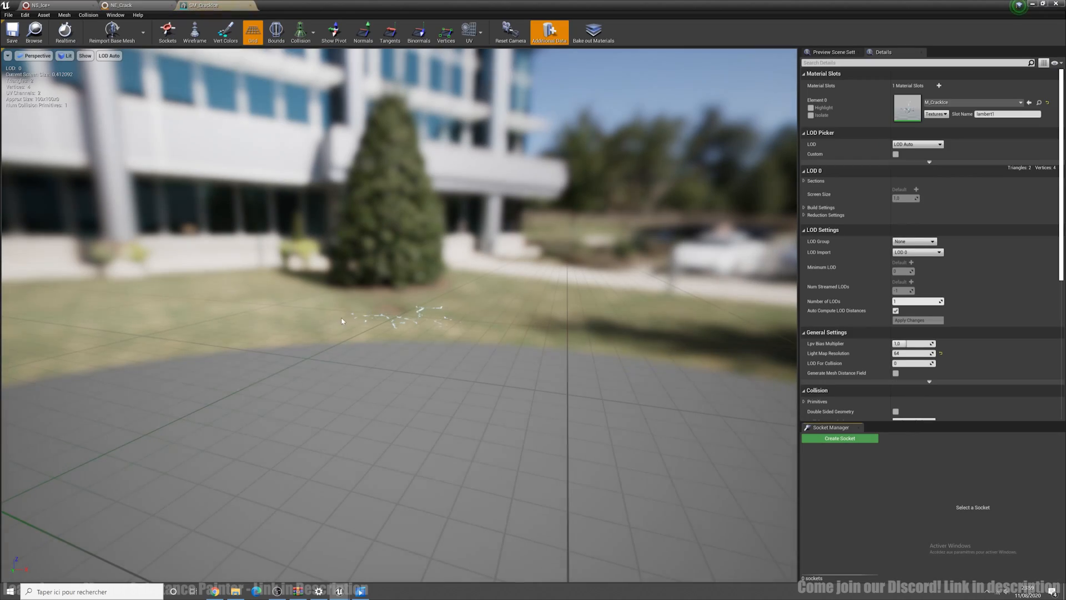
pyautogui.moveTo(341, 321); pyautogui.dragTo(319, 311)
pyautogui.moveTo(432, 278); pyautogui.dragTo(447, 244)
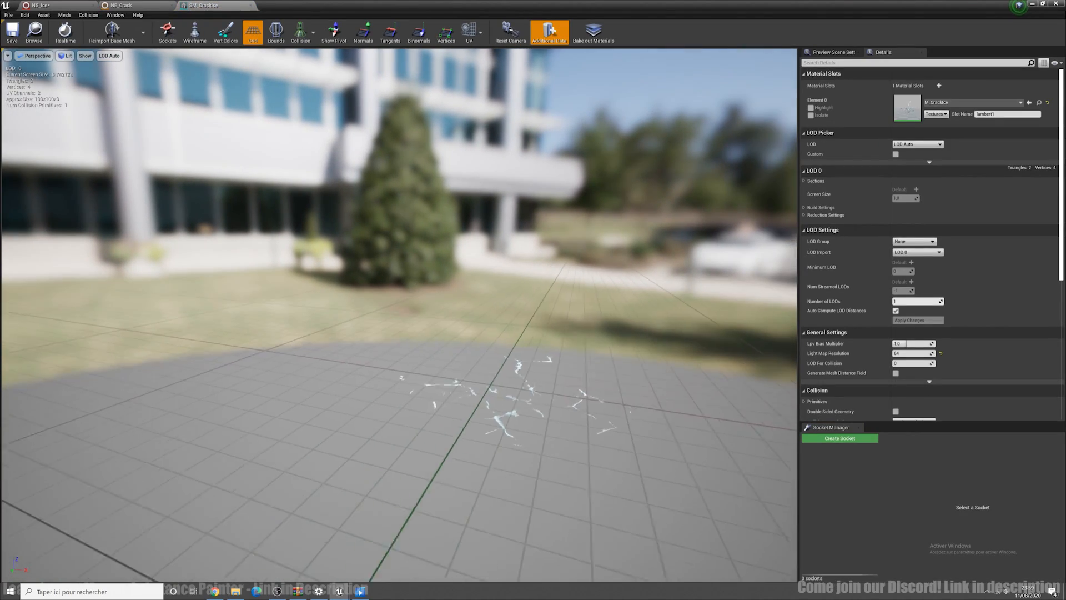
pyautogui.moveTo(515, 325); pyautogui.dragTo(511, 300)
pyautogui.moveTo(514, 325); pyautogui.dragTo(547, 371, button='right')
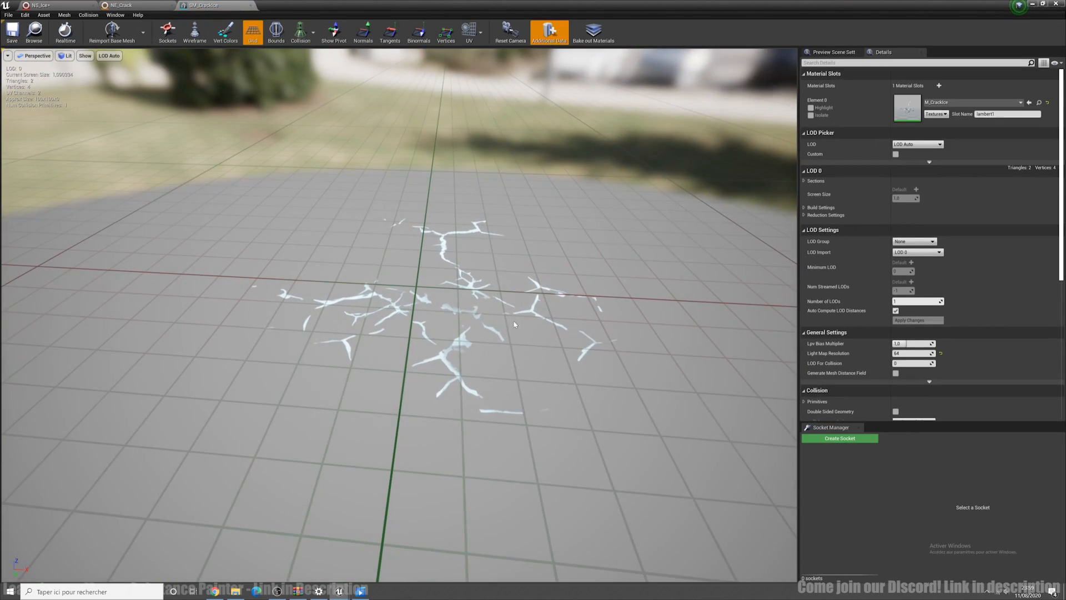
# Open the M_CrackIce material assigned to the mesh and examine its node graph around the crack texture
pyautogui.doubleClick(908, 108)
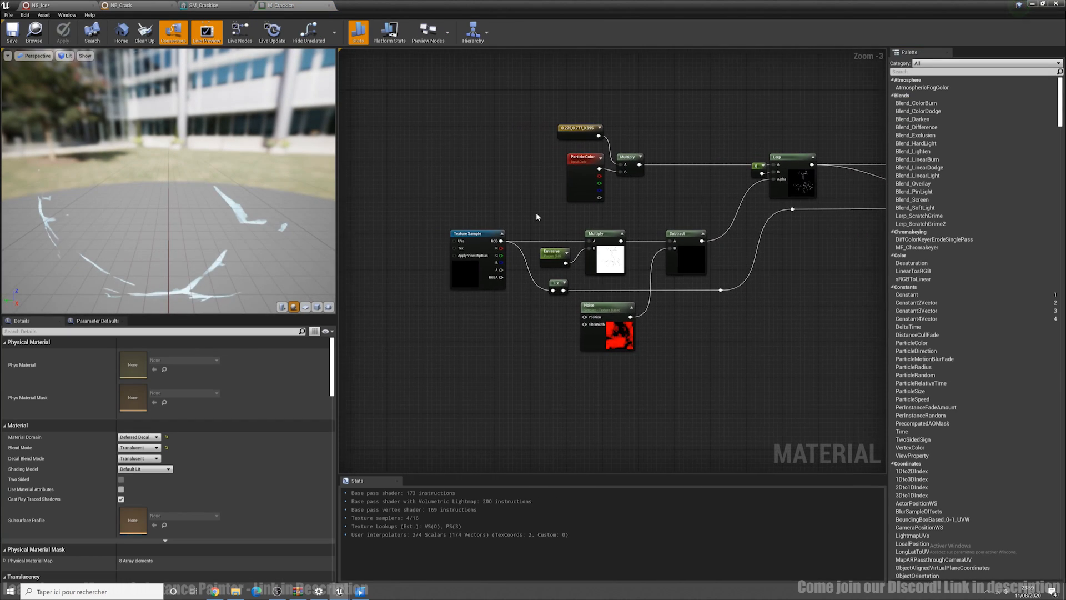
pyautogui.scroll(3, 468, 289)
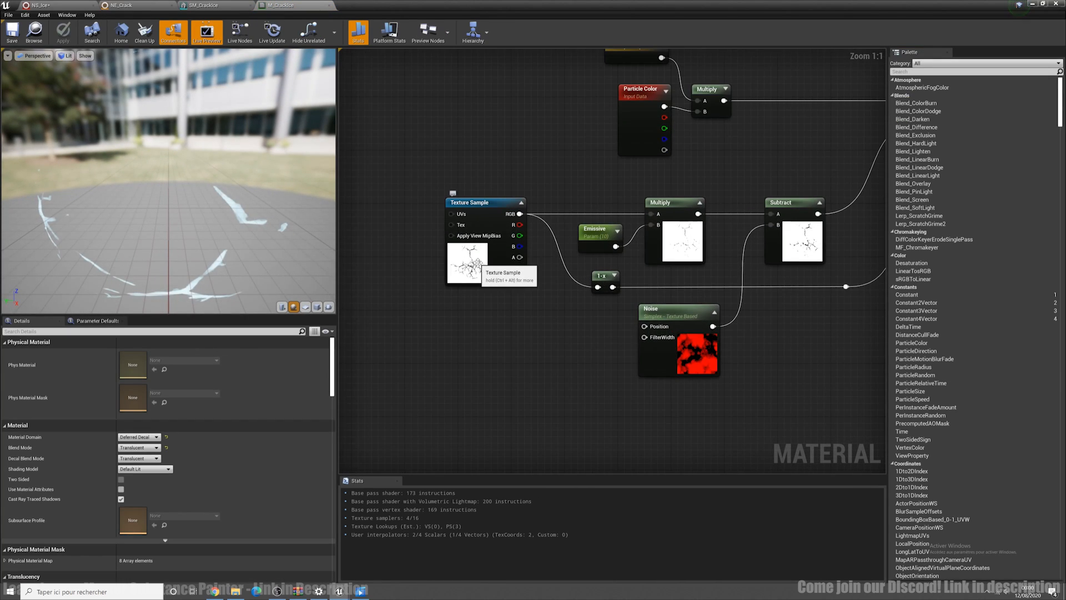
pyautogui.moveTo(514, 183); pyautogui.dragTo(404, 203, button='right')
pyautogui.scroll(-2, 653, 295)
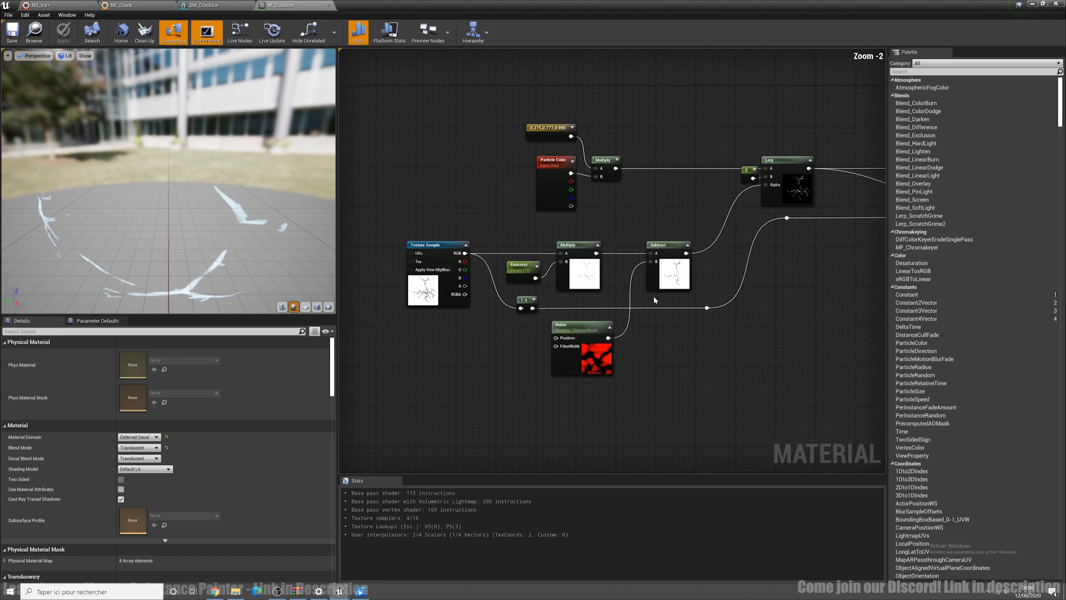
pyautogui.moveTo(690, 398); pyautogui.dragTo(773, 365, button='right')
pyautogui.scroll(2, 519, 258)
# Open the T_Crack_Alpha2 texture from the Texture Sample node, examine it and close it again
pyautogui.click(494, 265)
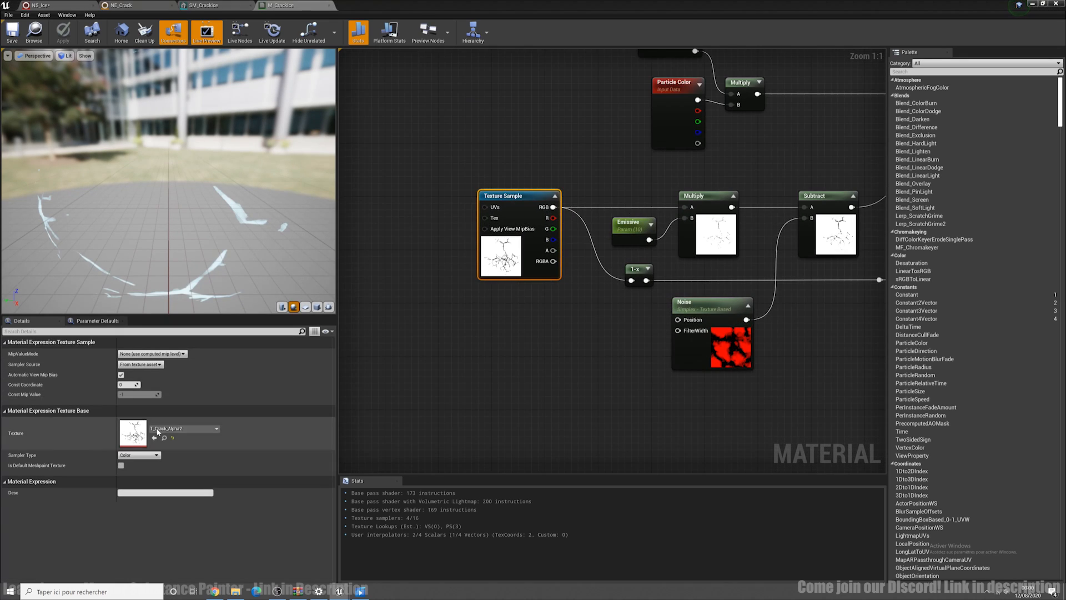
pyautogui.doubleClick(136, 432)
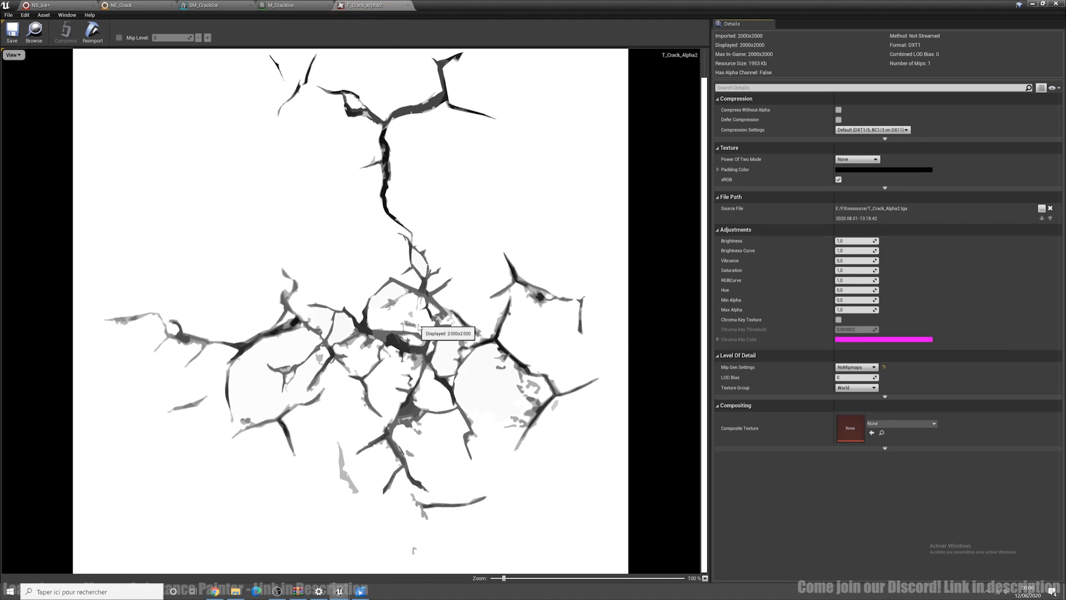
pyautogui.scroll(1, 419, 327)
pyautogui.scroll(-3, 387, 234)
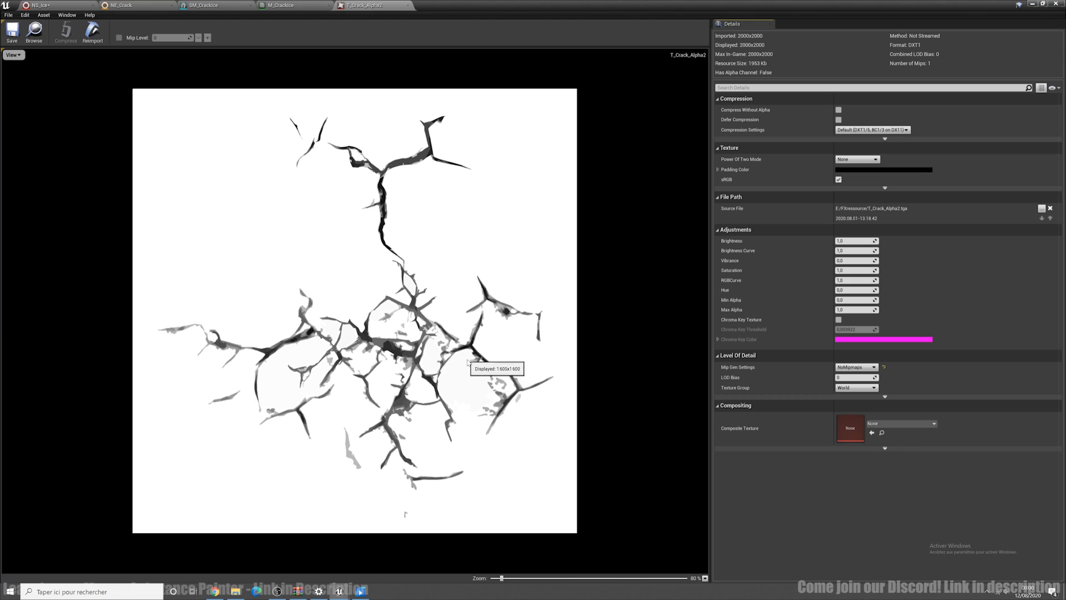
pyautogui.click(278, 6)
pyautogui.click(355, 6)
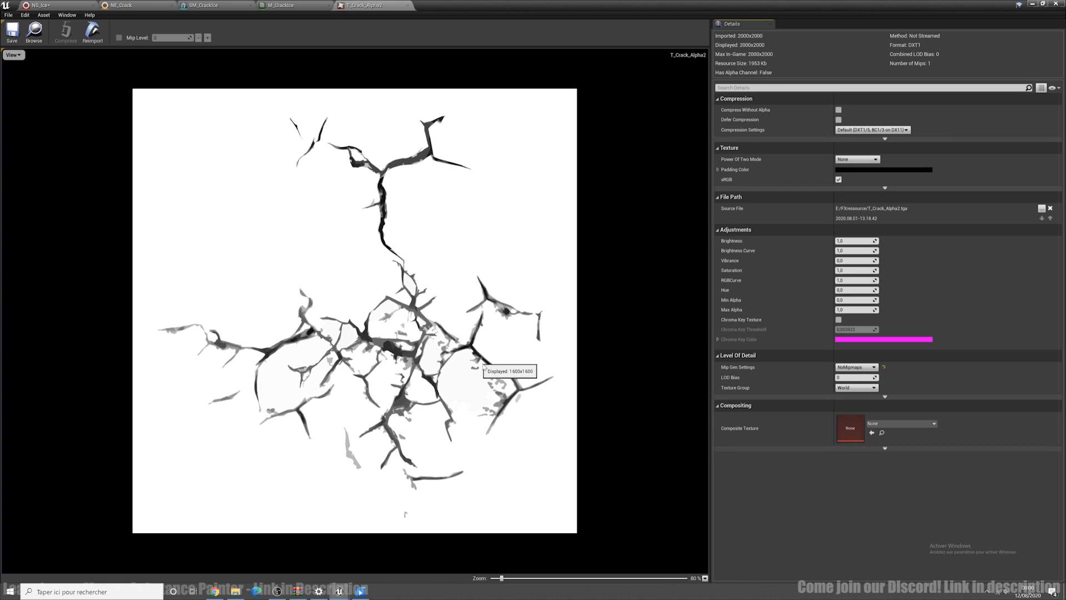
pyautogui.click(409, 6)
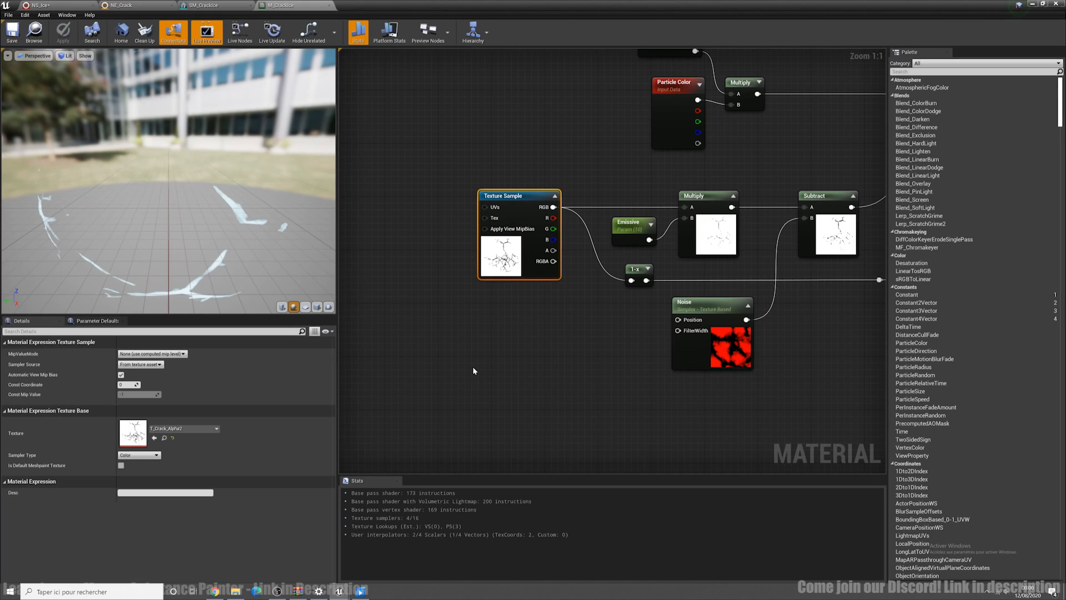
# Examine how the crack texture, Emissive parameter and Noise pass through Multiply and Subtract into the Lerp's Alpha
pyautogui.moveTo(473, 368); pyautogui.dragTo(552, 357, button='right')
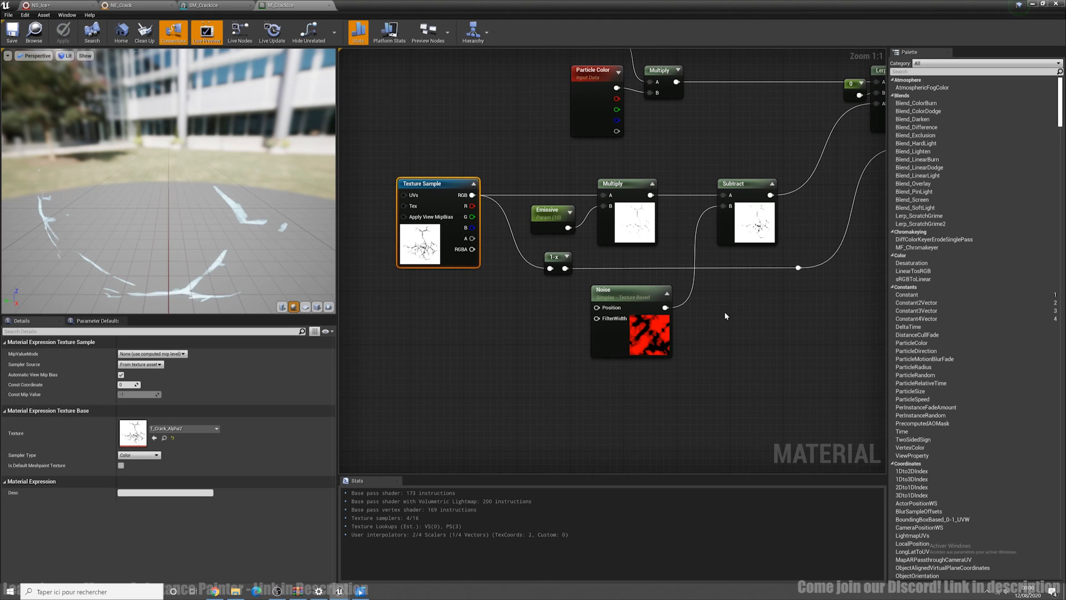
pyautogui.moveTo(807, 255); pyautogui.dragTo(769, 278, button='right')
pyautogui.scroll(-3, 770, 248)
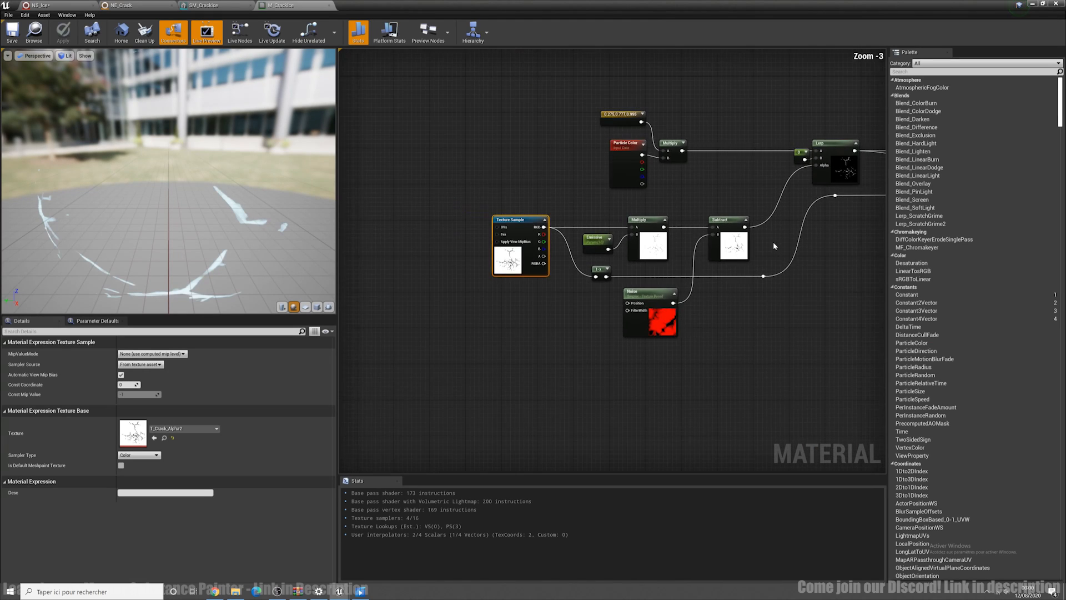
pyautogui.moveTo(773, 241); pyautogui.dragTo(700, 250, button='right')
pyautogui.scroll(3, 768, 214)
pyautogui.moveTo(680, 86); pyautogui.dragTo(639, 114, button='right')
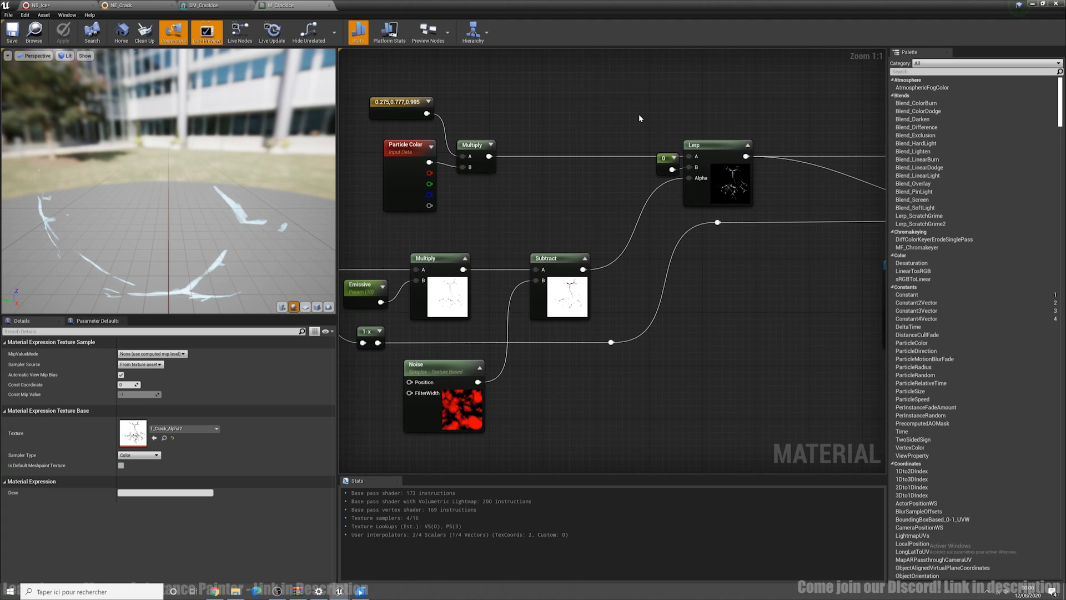
pyautogui.moveTo(614, 90); pyautogui.dragTo(759, 206)
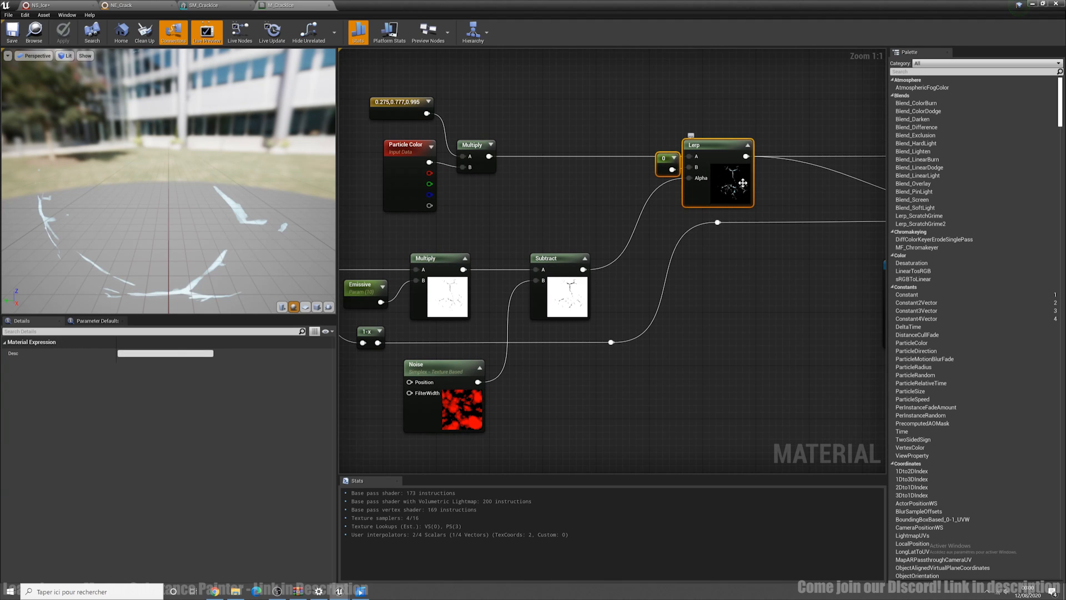
pyautogui.moveTo(747, 183); pyautogui.dragTo(535, 176, button='right')
pyautogui.moveTo(559, 216); pyautogui.dragTo(609, 274, button='right')
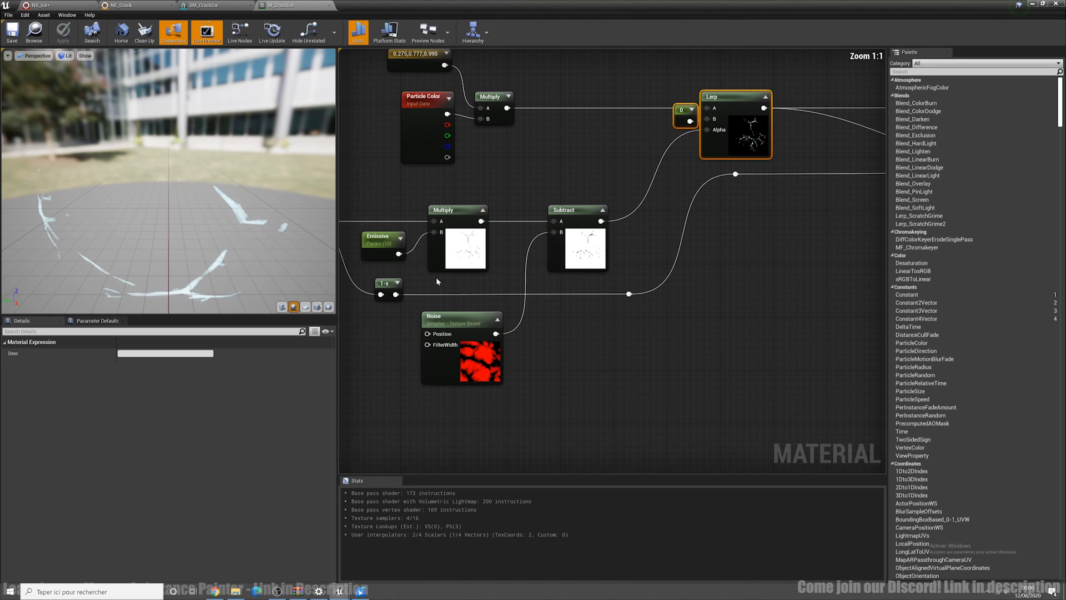
pyautogui.moveTo(437, 282); pyautogui.dragTo(543, 286, button='right')
# Preview the output of the texture's Multiply node, followed by that of the Subtract node
pyautogui.click(577, 250)
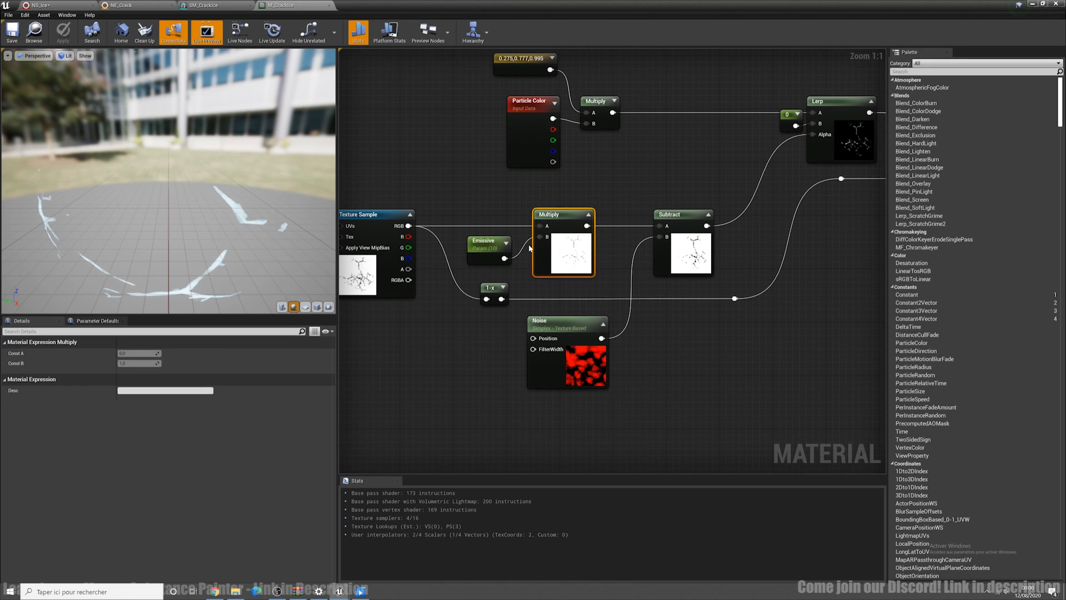
pyautogui.rightClick(568, 222)
pyautogui.click(588, 237)
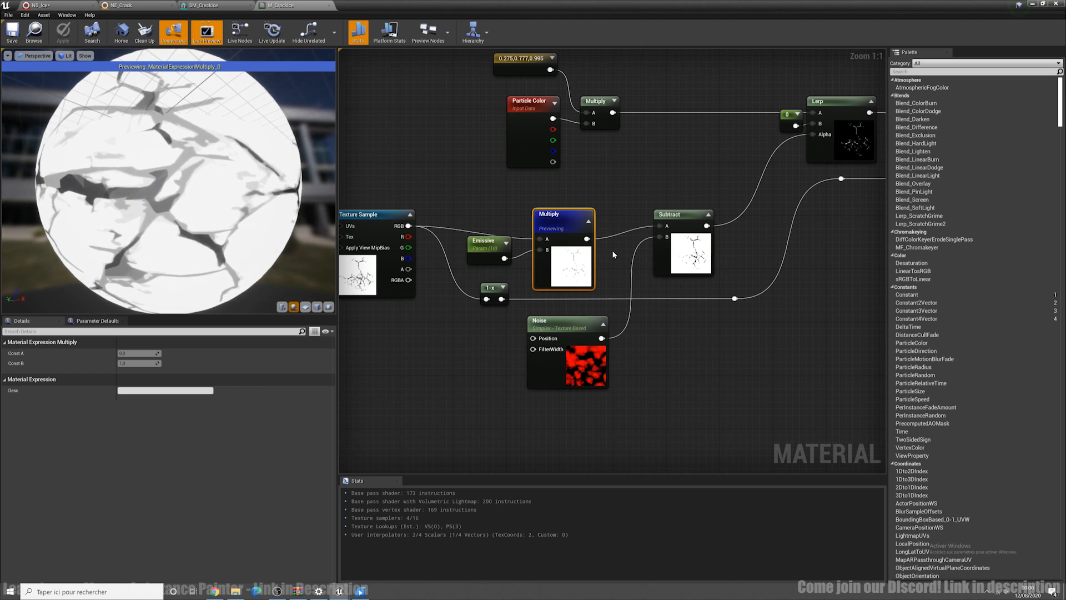
pyautogui.rightClick(691, 259)
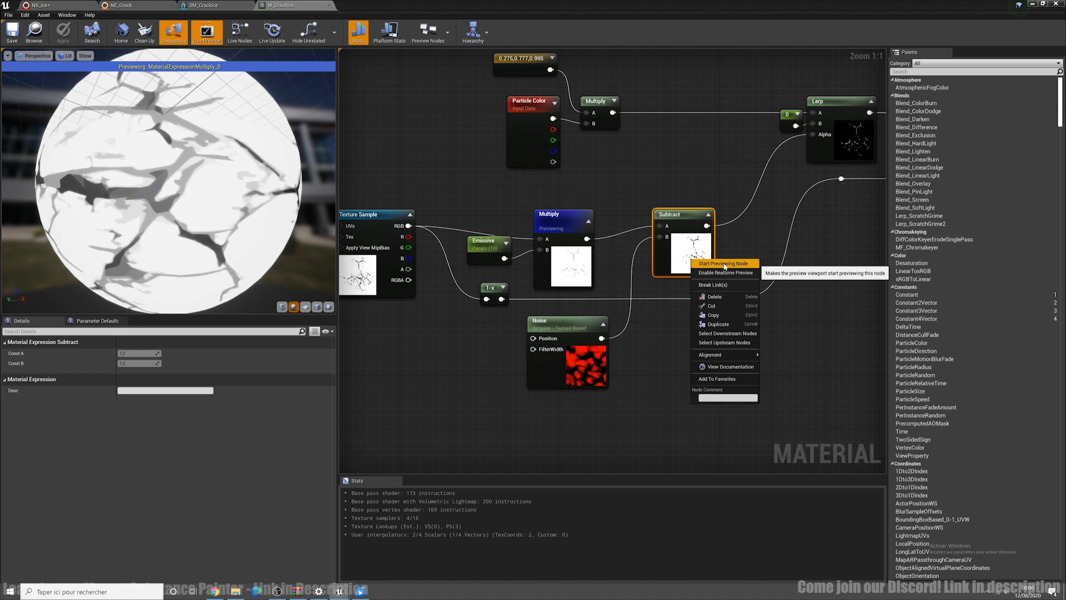
pyautogui.click(724, 264)
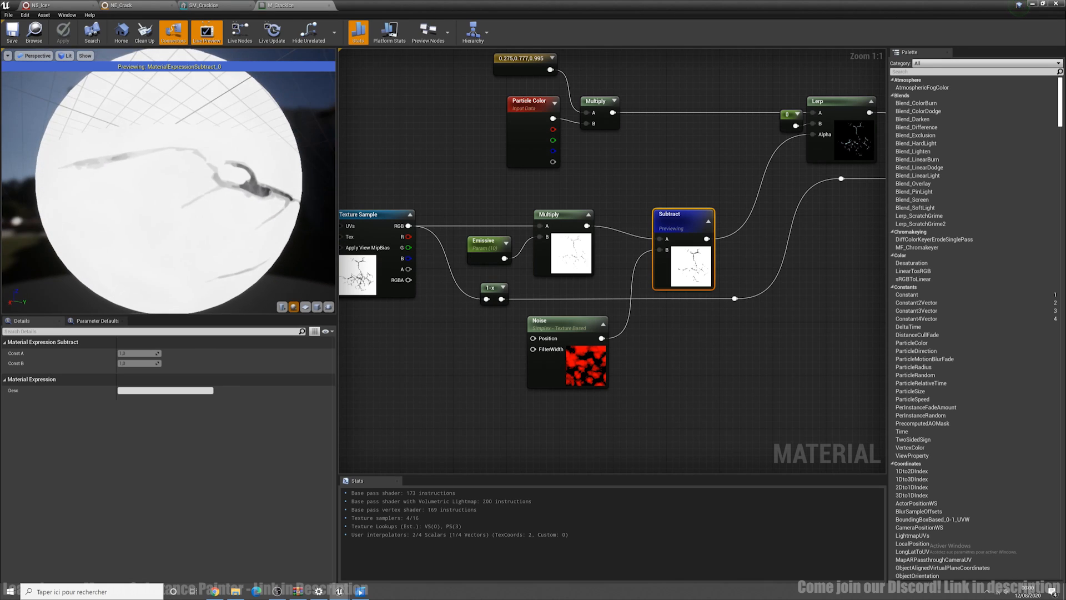
# Preview the Lerp node's output on the sphere, inspect the coloured cracks, and stop previewing the node
pyautogui.moveTo(432, 364); pyautogui.dragTo(401, 385, button='right')
pyautogui.moveTo(786, 173); pyautogui.dragTo(675, 199, button='right')
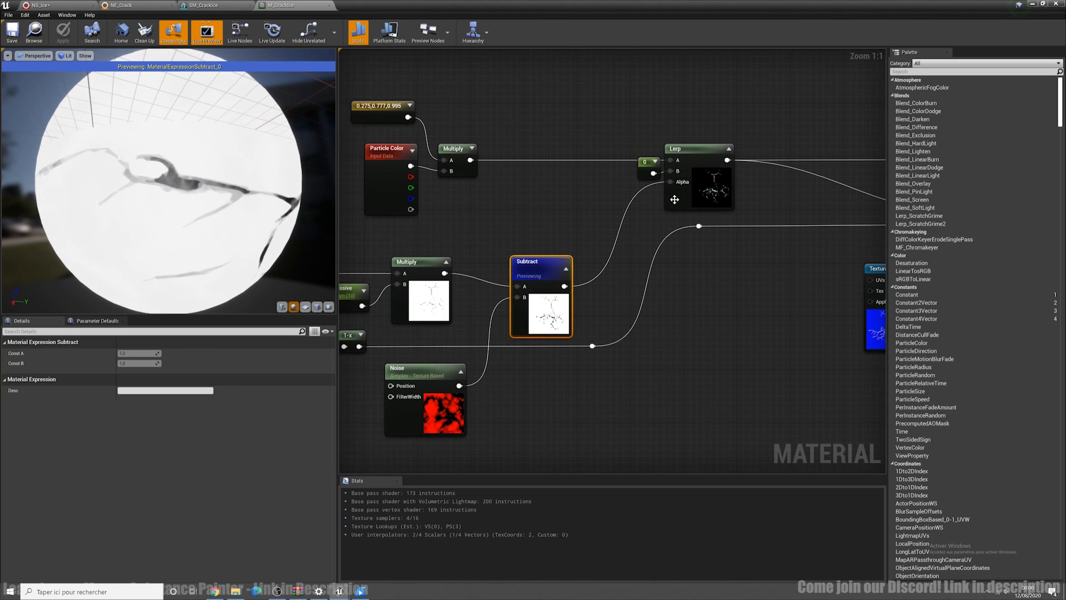
pyautogui.rightClick(710, 184)
pyautogui.click(733, 194)
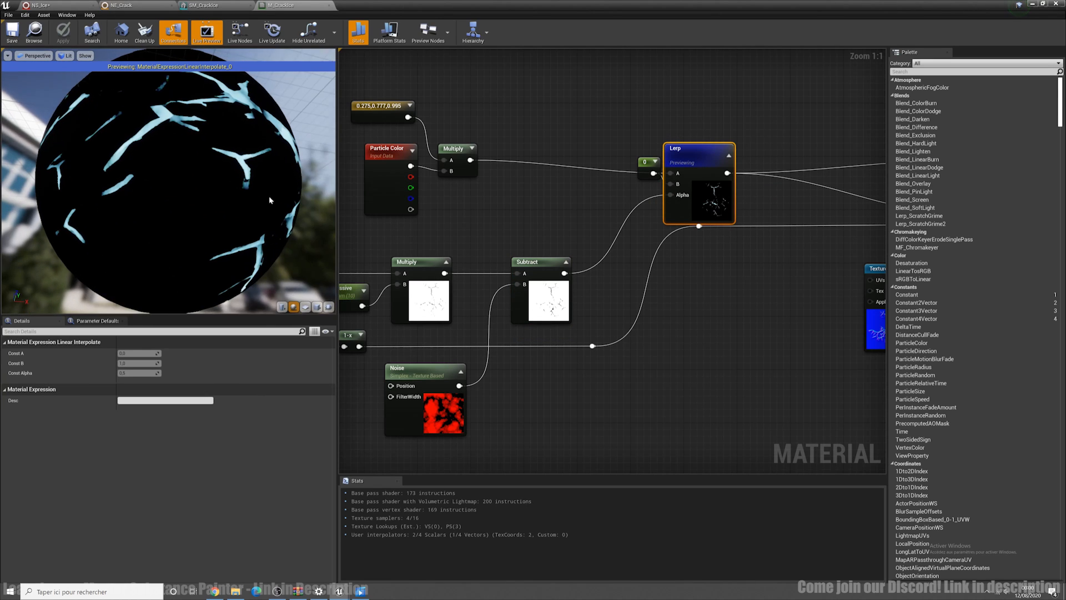
pyautogui.moveTo(230, 175)
pyautogui.mouseDown()
pyautogui.moveTo(156, 217)
pyautogui.moveTo(234, 172)
pyautogui.mouseUp()
pyautogui.rightClick(704, 198)
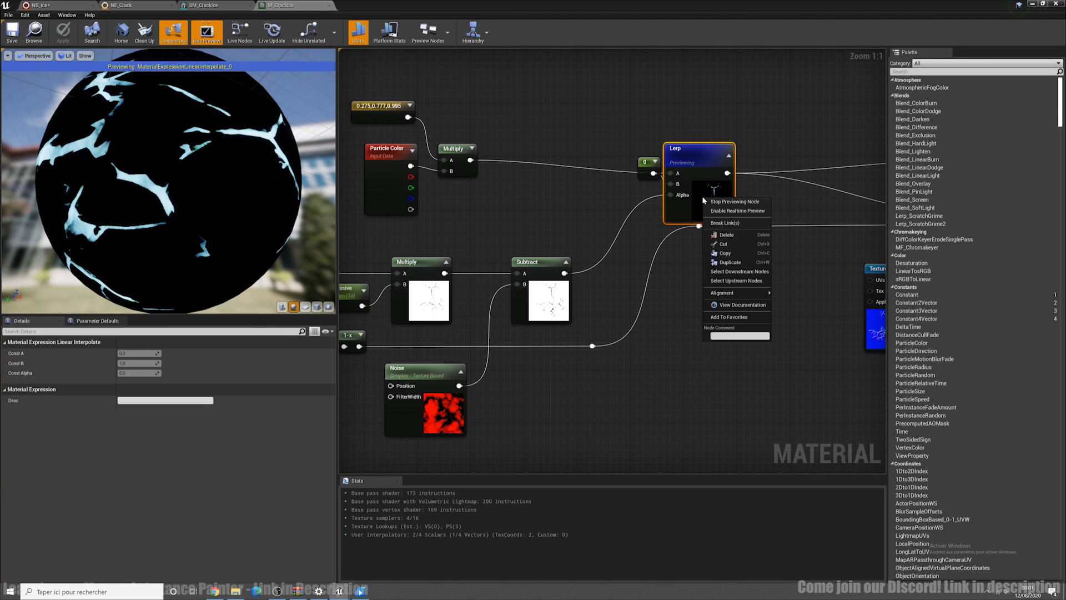
pyautogui.click(736, 202)
# Examine the connections from the Lerp, opacity line and normal Texture Sample to the M_CrackIce output node
pyautogui.moveTo(128, 162); pyautogui.dragTo(269, 199)
pyautogui.scroll(-3, 615, 324)
pyautogui.moveTo(629, 316); pyautogui.dragTo(590, 315, button='right')
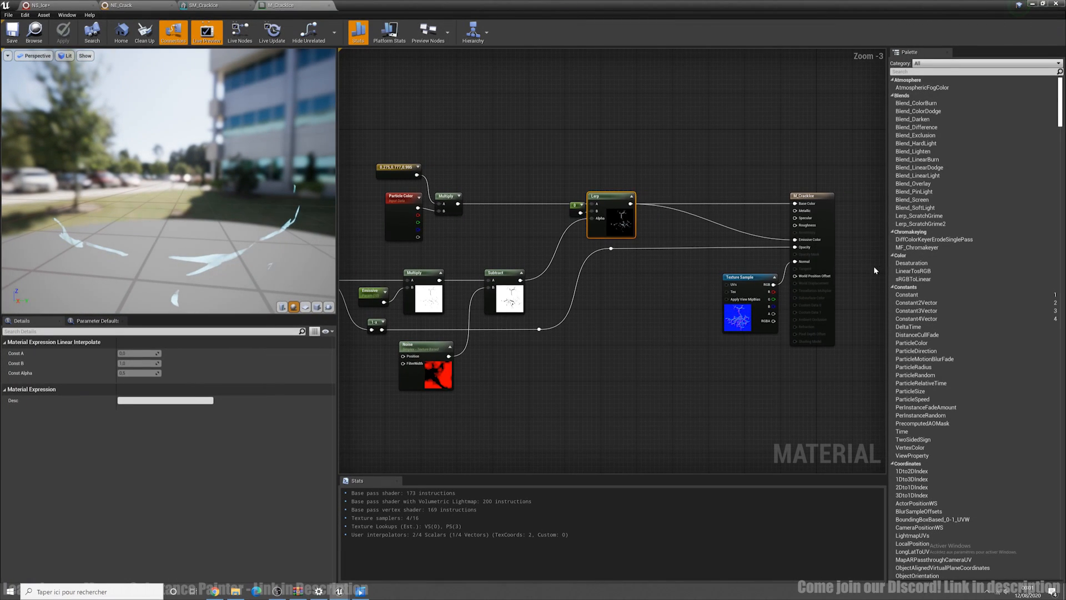
pyautogui.moveTo(690, 218); pyautogui.dragTo(689, 235, button='right')
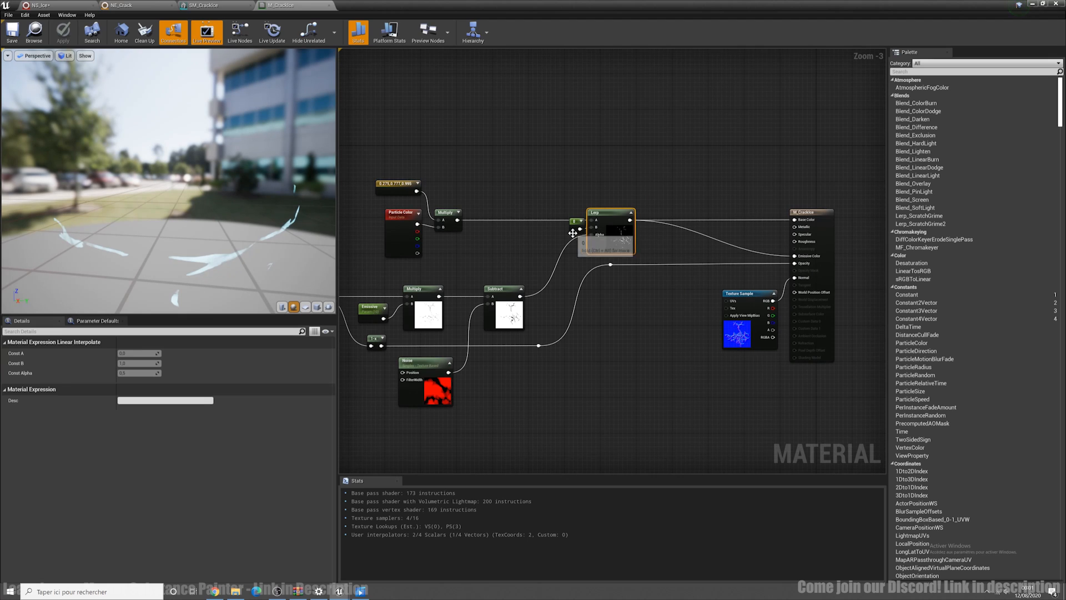
# Examine the Particle Color node multiplied with the light blue colour constant and its link to the Lerp
pyautogui.scroll(1, 570, 231)
pyautogui.moveTo(404, 237); pyautogui.dragTo(487, 237, button='right')
pyautogui.scroll(2, 486, 238)
pyautogui.moveTo(461, 203); pyautogui.dragTo(461, 209)
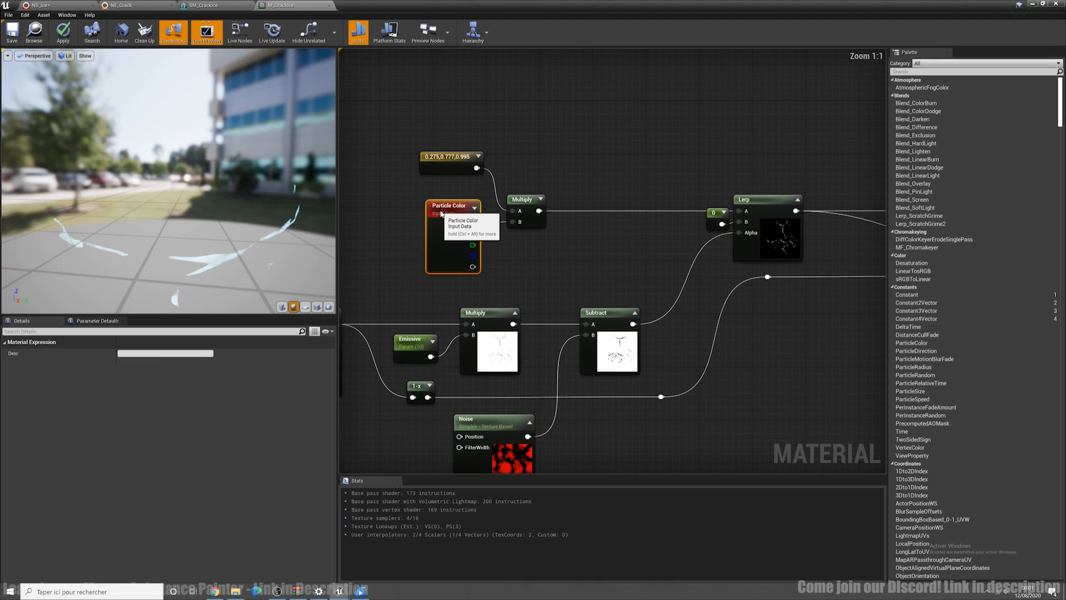
pyautogui.moveTo(322, 207); pyautogui.dragTo(312, 138)
pyautogui.scroll(-4, 622, 287)
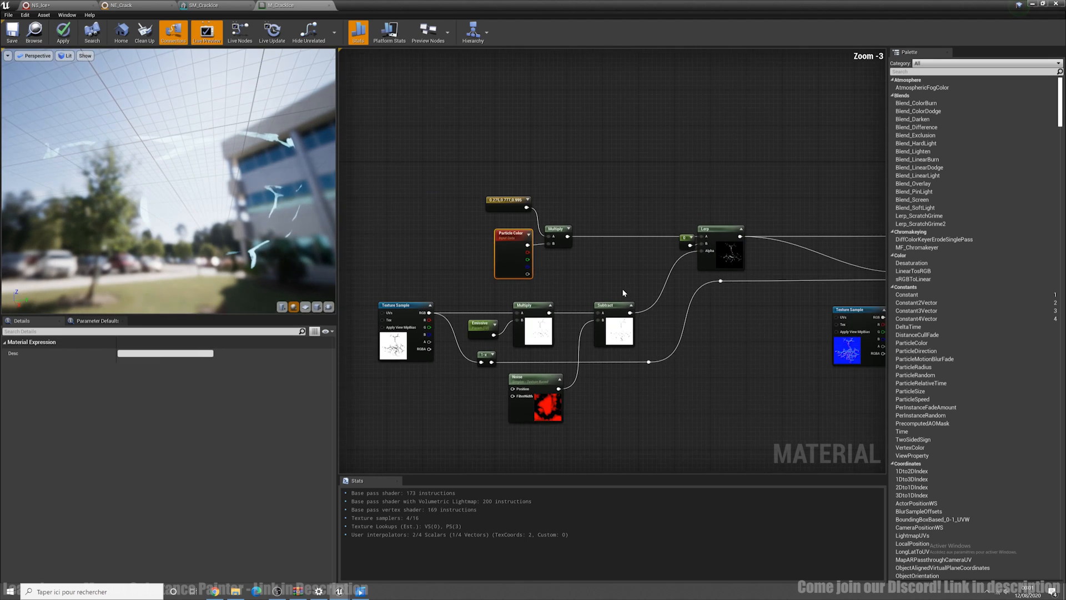
pyautogui.moveTo(622, 287); pyautogui.dragTo(572, 262, button='right')
pyautogui.scroll(2, 630, 279)
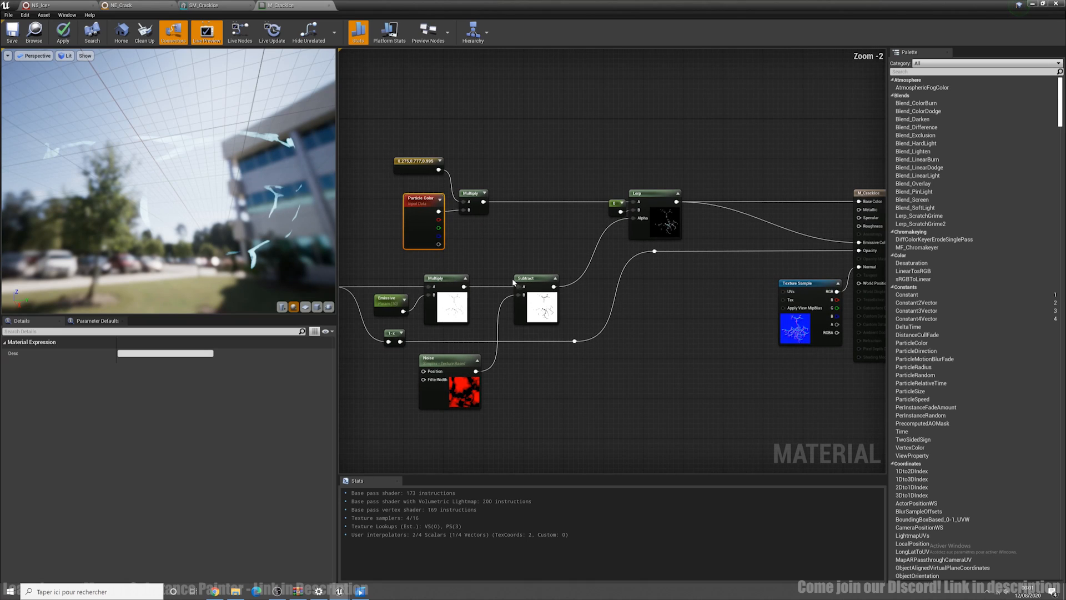
pyautogui.moveTo(311, 222); pyautogui.dragTo(293, 242)
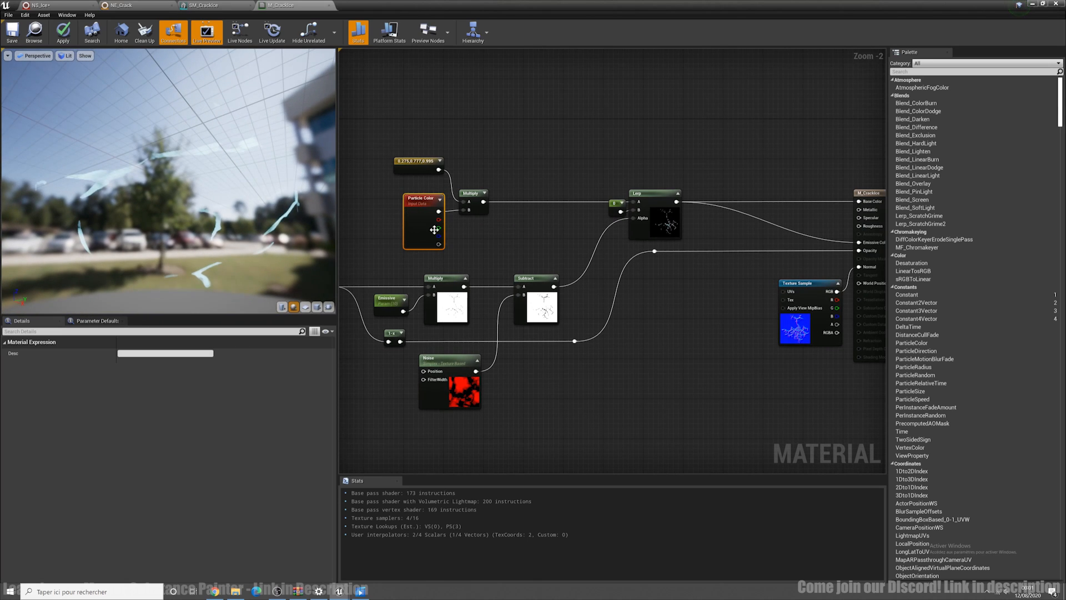
pyautogui.moveTo(433, 186); pyautogui.dragTo(464, 186, button='right')
pyautogui.scroll(2, 521, 204)
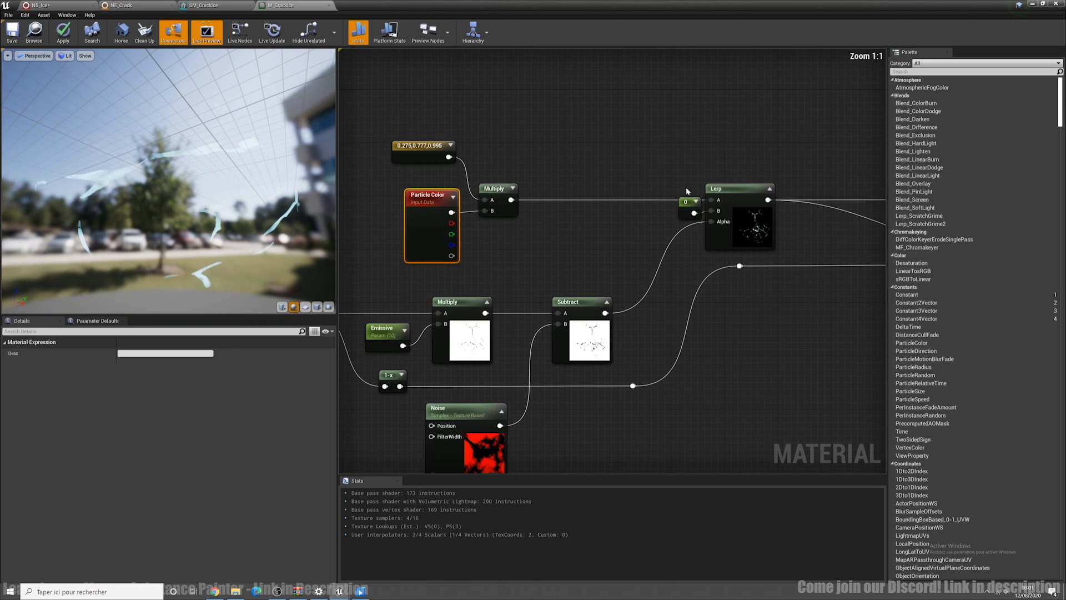
# Add a Multiply node to the material graph just below the Lerp node
pyautogui.moveTo(684, 303); pyautogui.dragTo(648, 253, button='right')
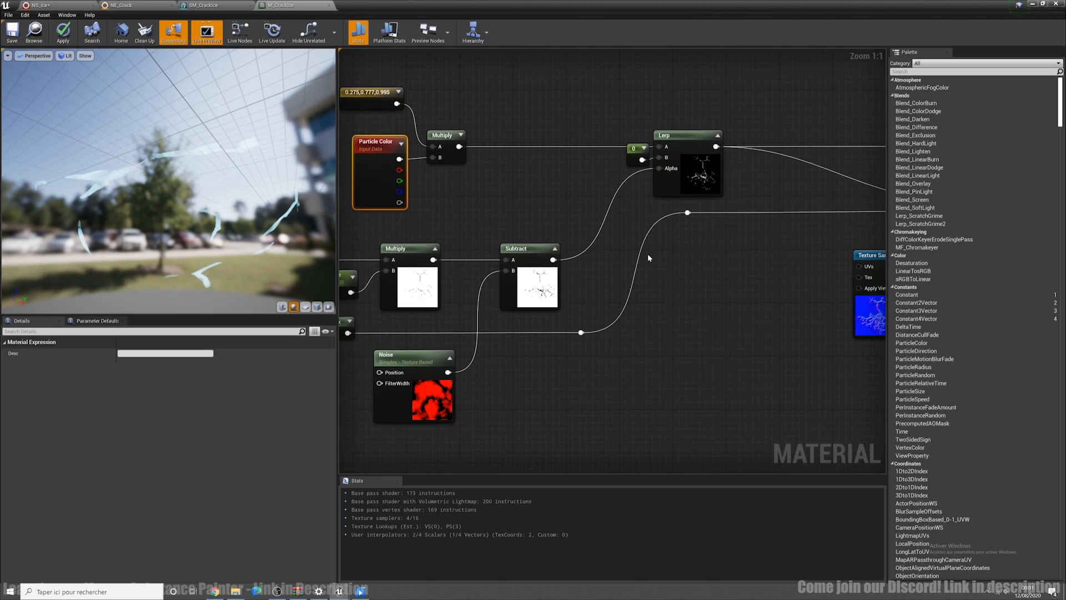
pyautogui.rightClick(698, 287)
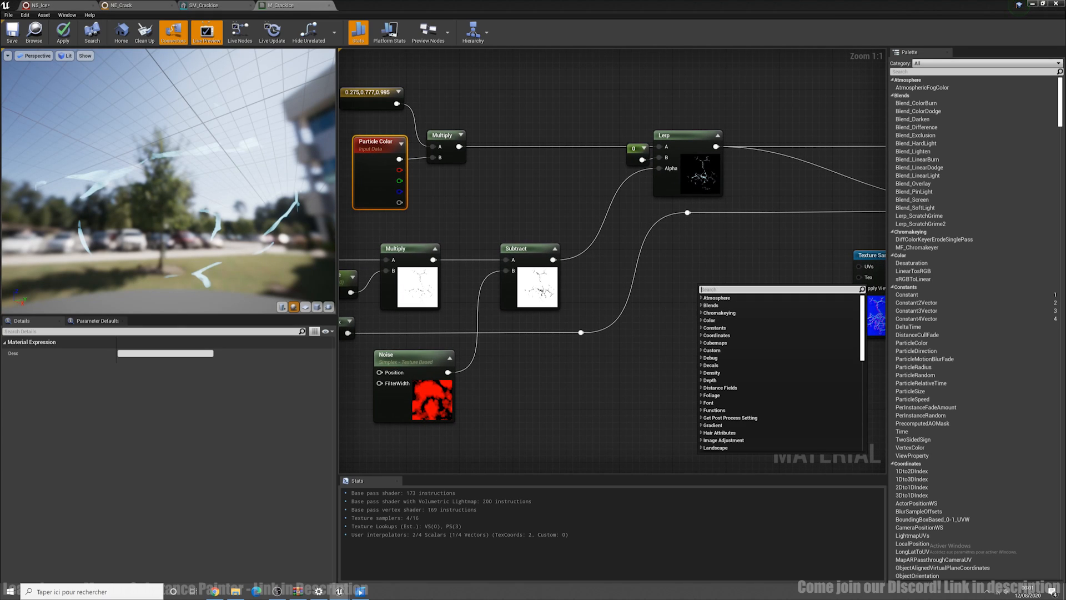
pyautogui.write('m')
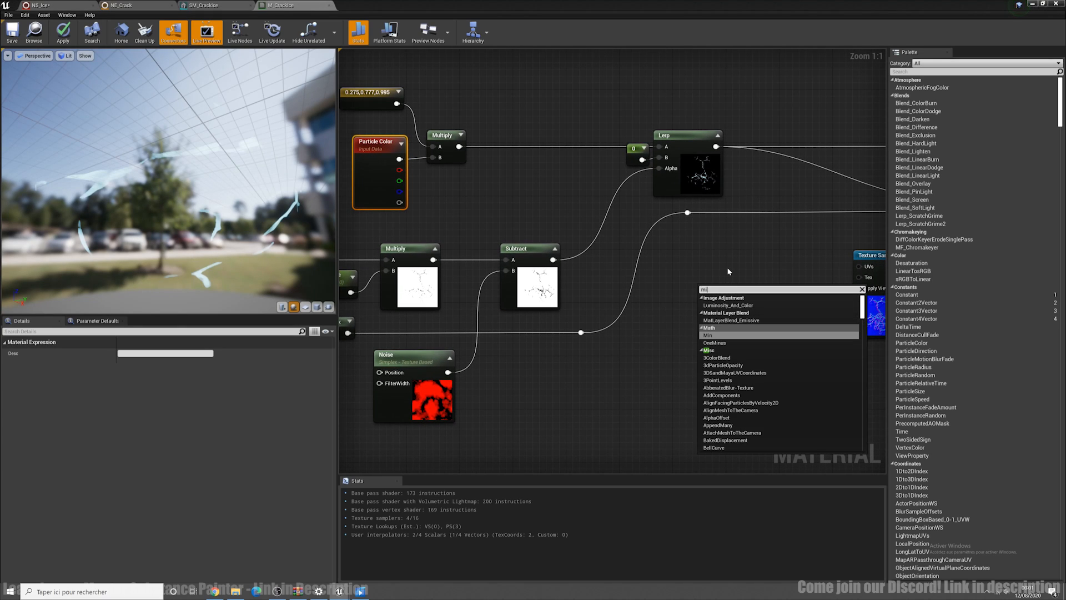
pyautogui.write('ul')
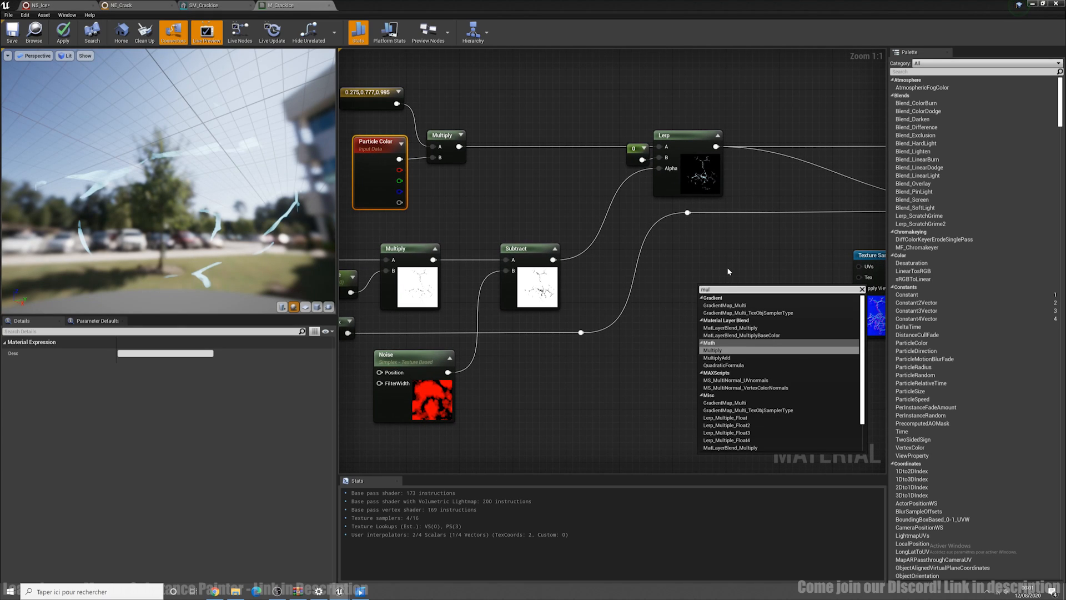
pyautogui.click(722, 350)
pyautogui.moveTo(716, 288); pyautogui.dragTo(711, 264)
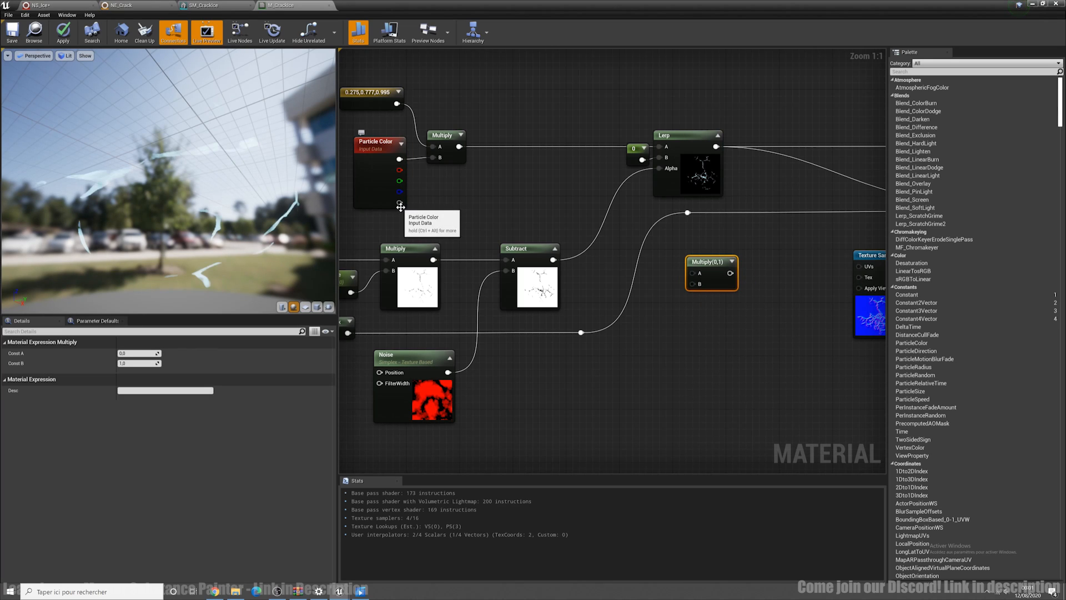
# Multiply the Particle Color alpha with the 1-x opacity line using the new node, deleting the reroute point nearest to it
pyautogui.moveTo(400, 203); pyautogui.dragTo(713, 239)
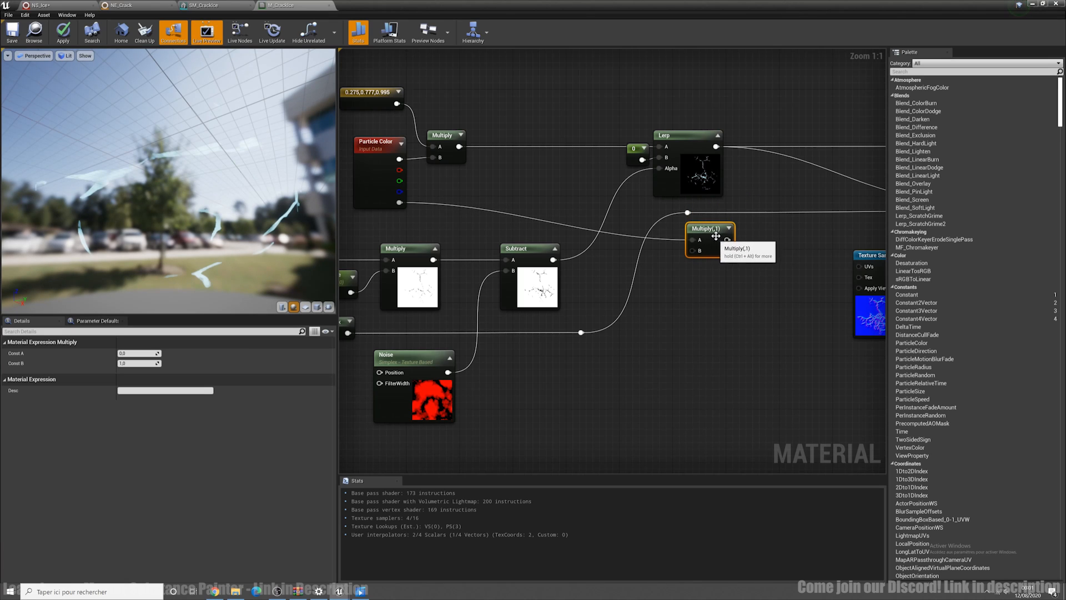
pyautogui.click(688, 215)
pyautogui.press('Delete')
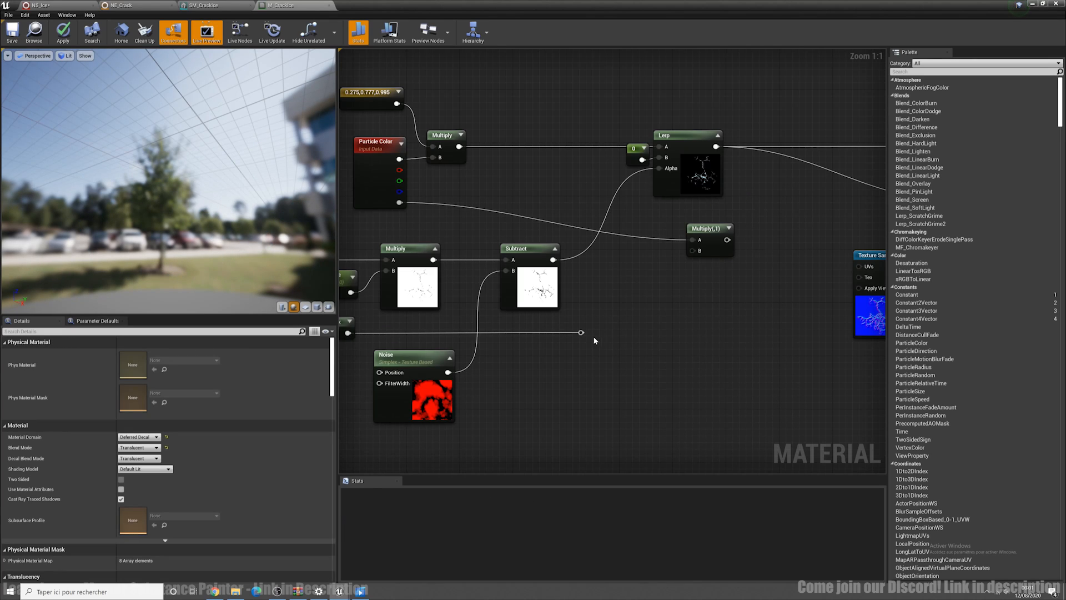
pyautogui.moveTo(582, 332); pyautogui.dragTo(614, 328)
pyautogui.moveTo(695, 253); pyautogui.dragTo(690, 202)
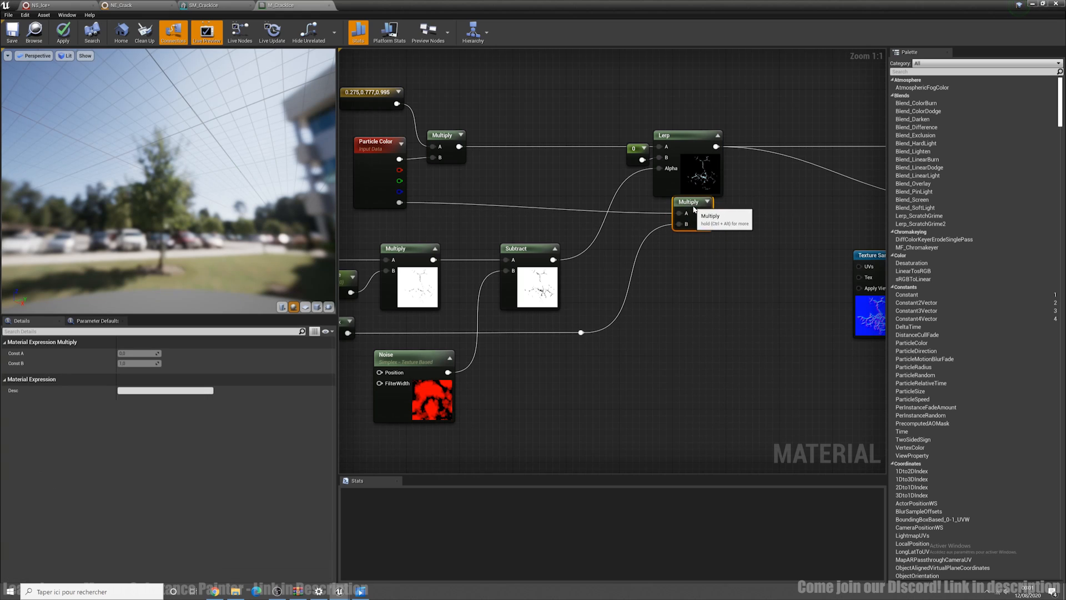
# Connect the new Multiply output to M_CrackIce's Opacity input and apply the material changes
pyautogui.moveTo(756, 229); pyautogui.dragTo(583, 252, button='right')
pyautogui.moveTo(544, 248); pyautogui.dragTo(808, 249)
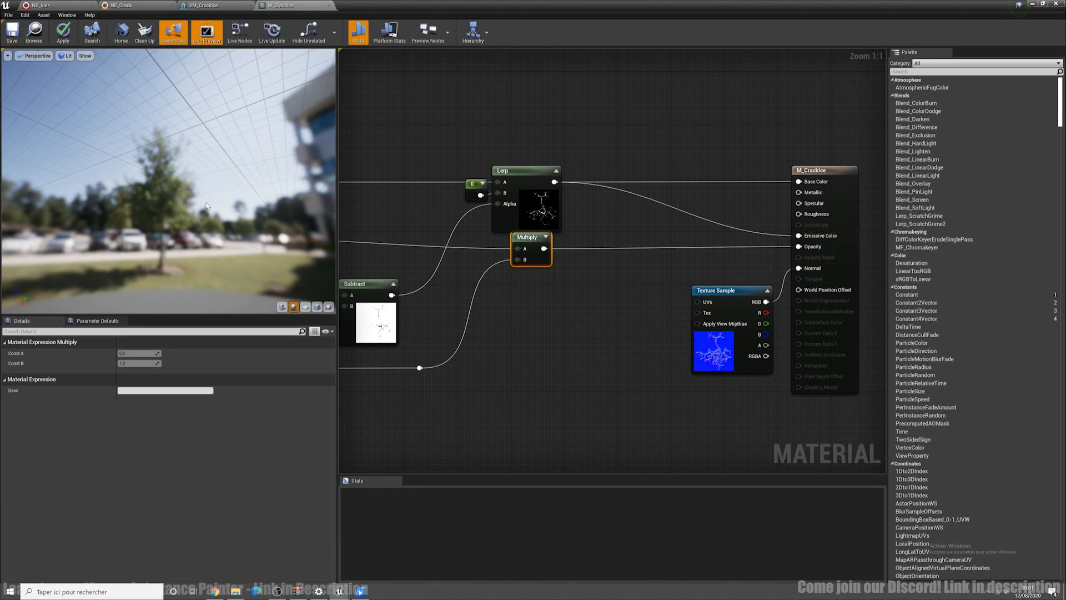
pyautogui.moveTo(196, 176); pyautogui.dragTo(196, 200)
pyautogui.moveTo(491, 282); pyautogui.dragTo(601, 282, button='right')
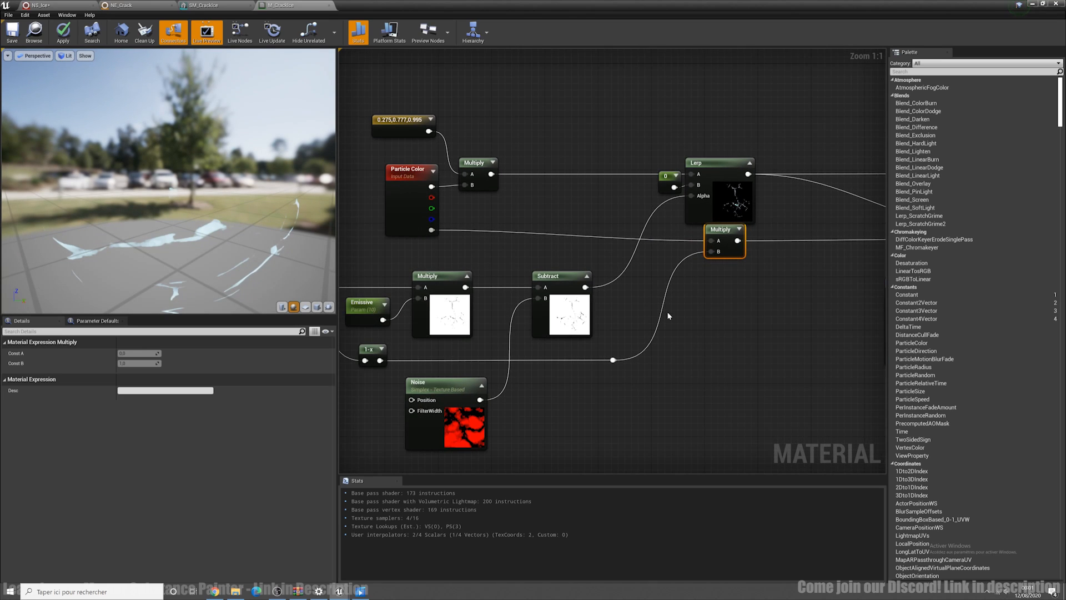
pyautogui.moveTo(717, 333); pyautogui.dragTo(677, 333, button='right')
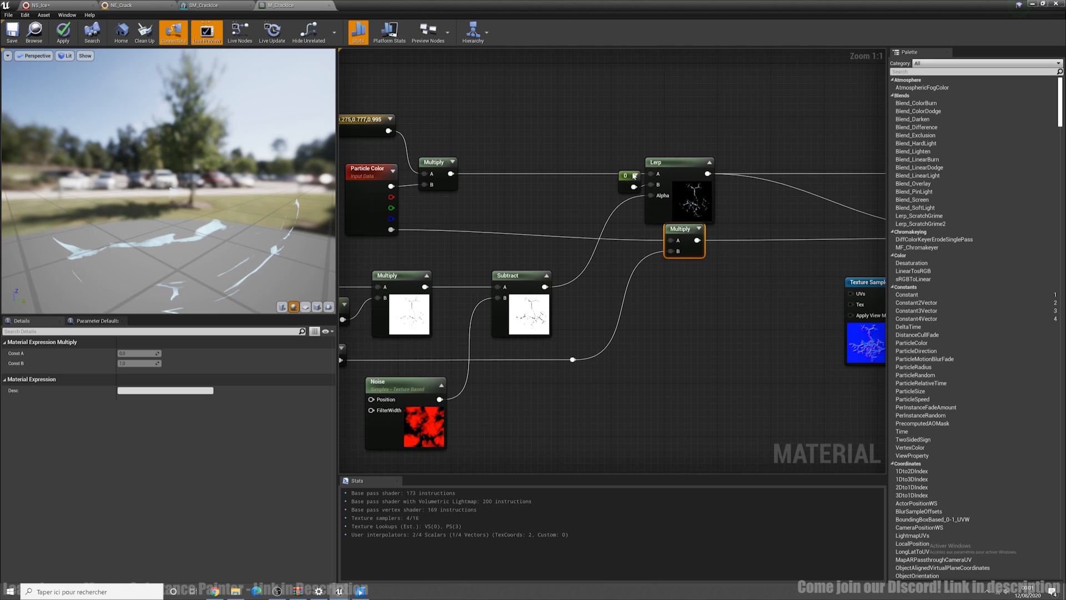
pyautogui.click(62, 31)
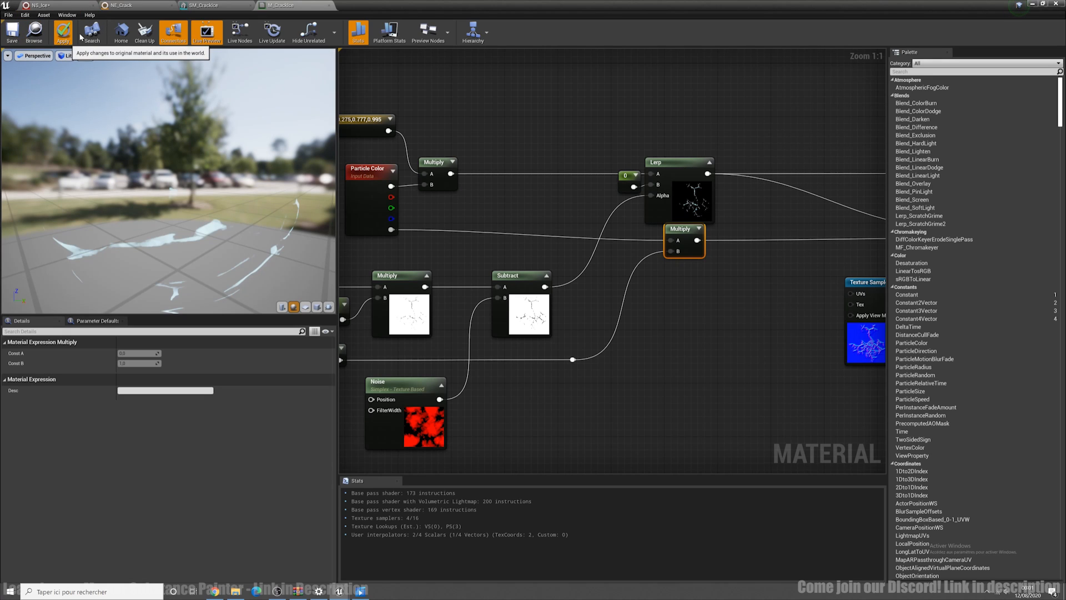
# Check the updated crack material in the NE_Crack emitter preview and the NS_Ice system preview
pyautogui.click(218, 5)
pyautogui.click(131, 5)
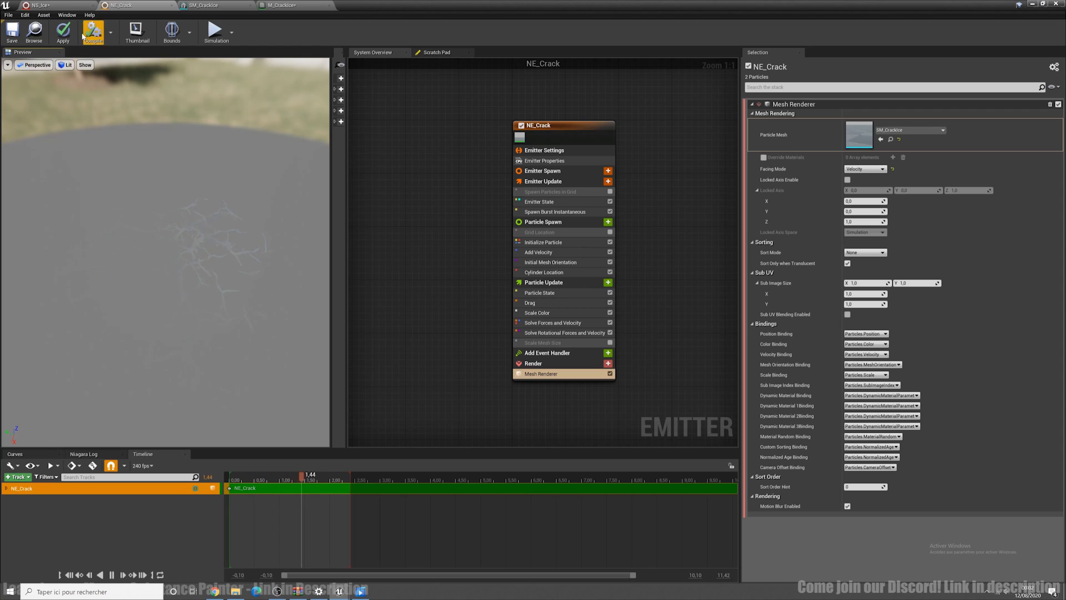
pyautogui.click(67, 5)
pyautogui.moveTo(192, 211); pyautogui.dragTo(192, 305)
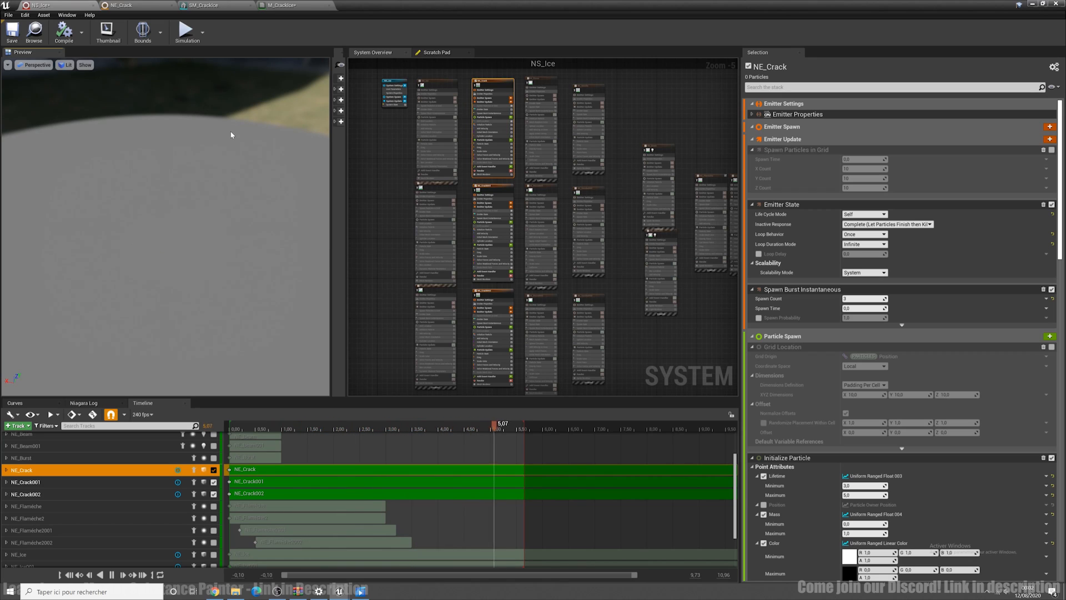
# Review the M_CrackIce material preview and graph, followed by the SM_CrackIce mesh
pyautogui.click(212, 6)
pyautogui.click(282, 5)
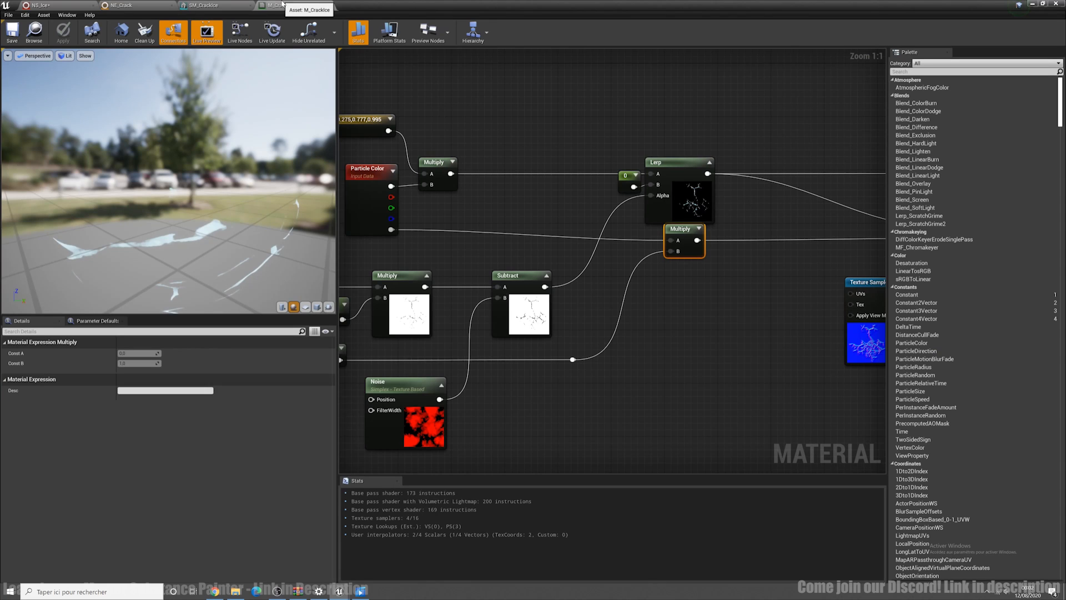
pyautogui.moveTo(198, 208); pyautogui.dragTo(198, 183)
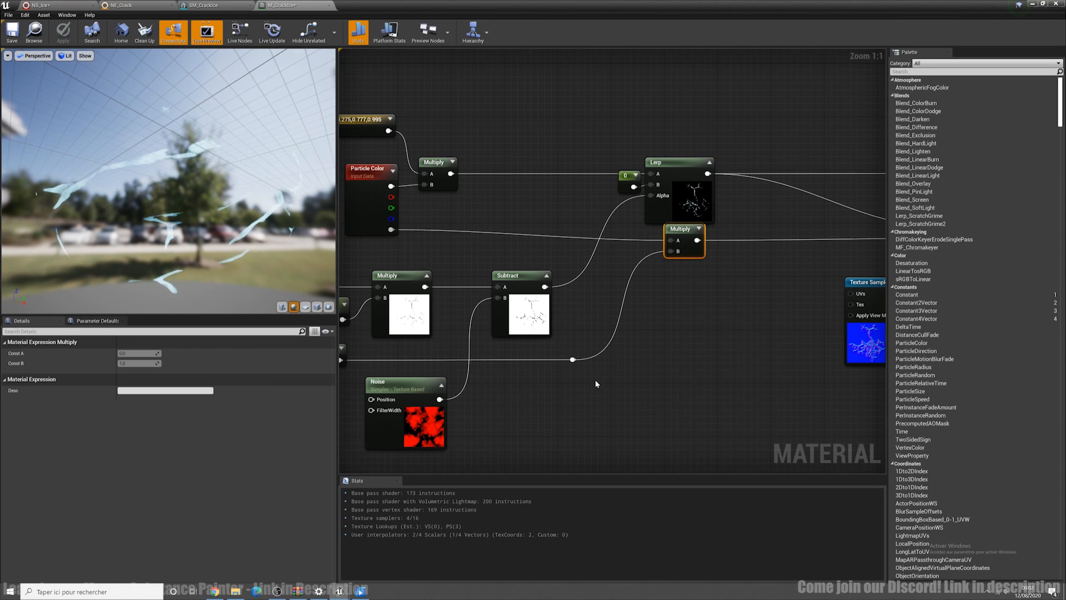
pyautogui.scroll(-3, 617, 381)
pyautogui.moveTo(624, 380); pyautogui.dragTo(699, 323, button='right')
pyautogui.click(222, 4)
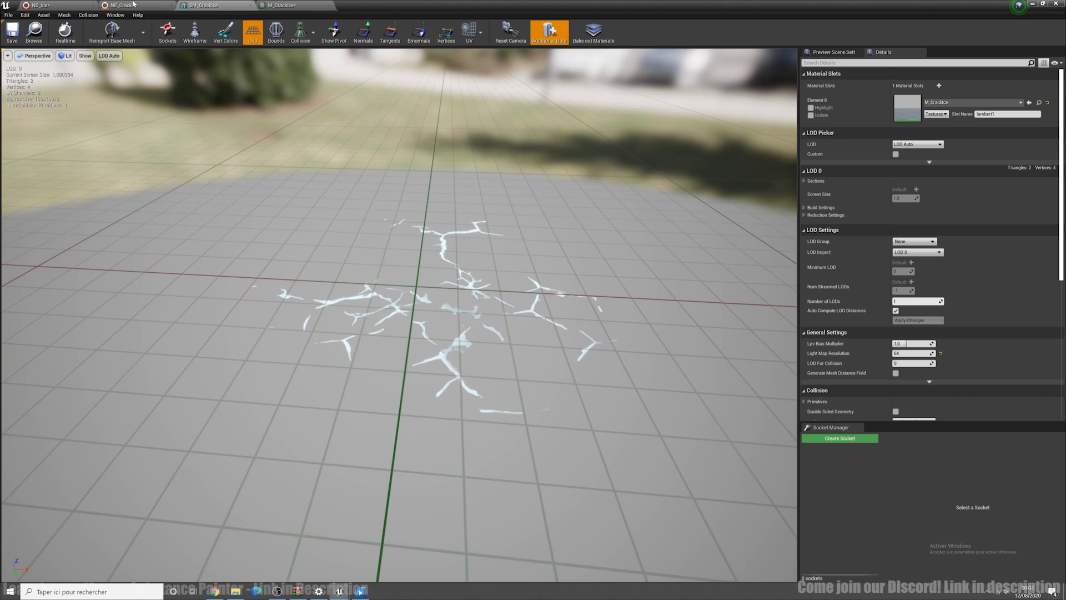
# Examine the Spawn Burst Instantaneous count and Cylinder Location radius of the NE_Crack emitter alongside its preview
pyautogui.click(133, 5)
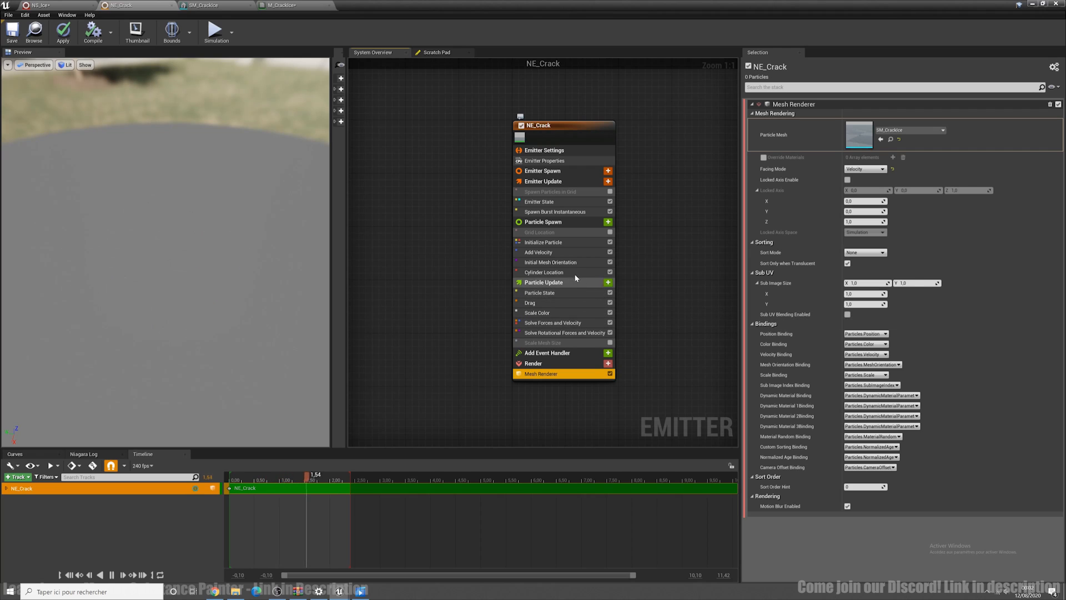
pyautogui.click(568, 213)
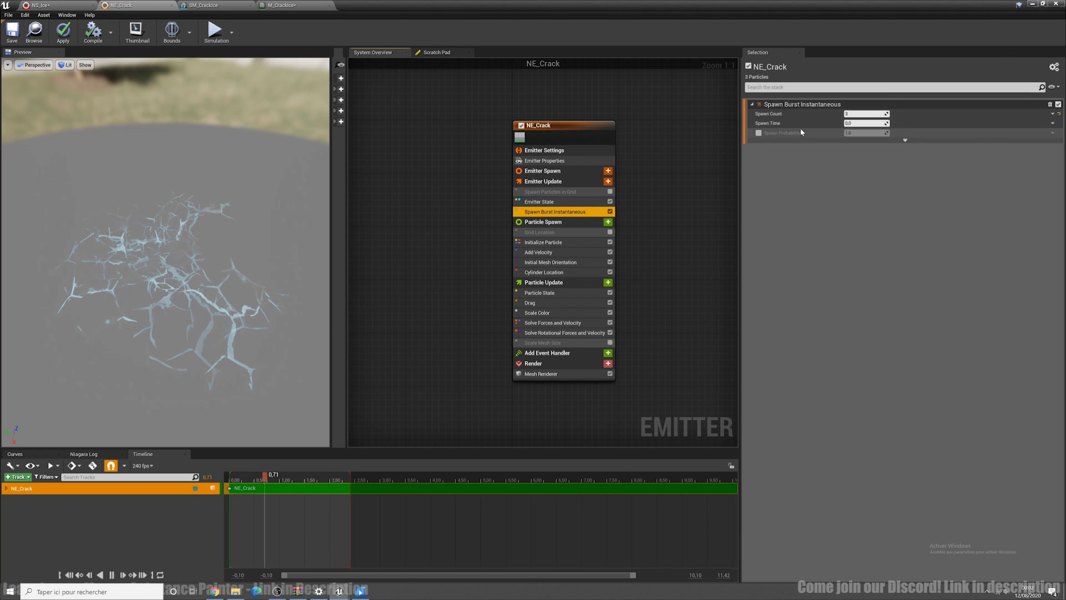
pyautogui.click(857, 114)
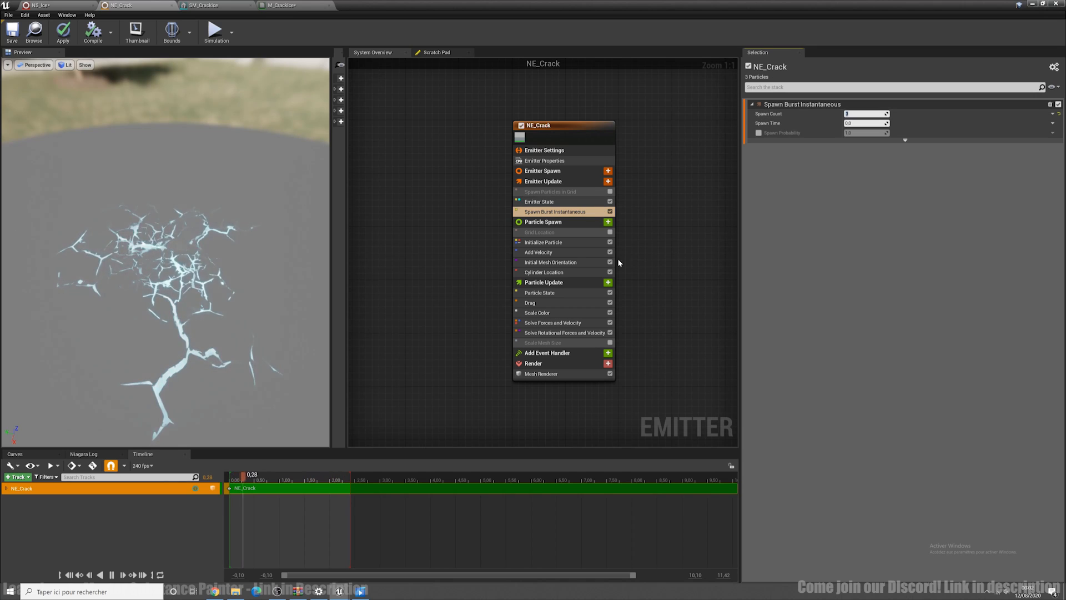
pyautogui.moveTo(90, 317); pyautogui.dragTo(93, 361)
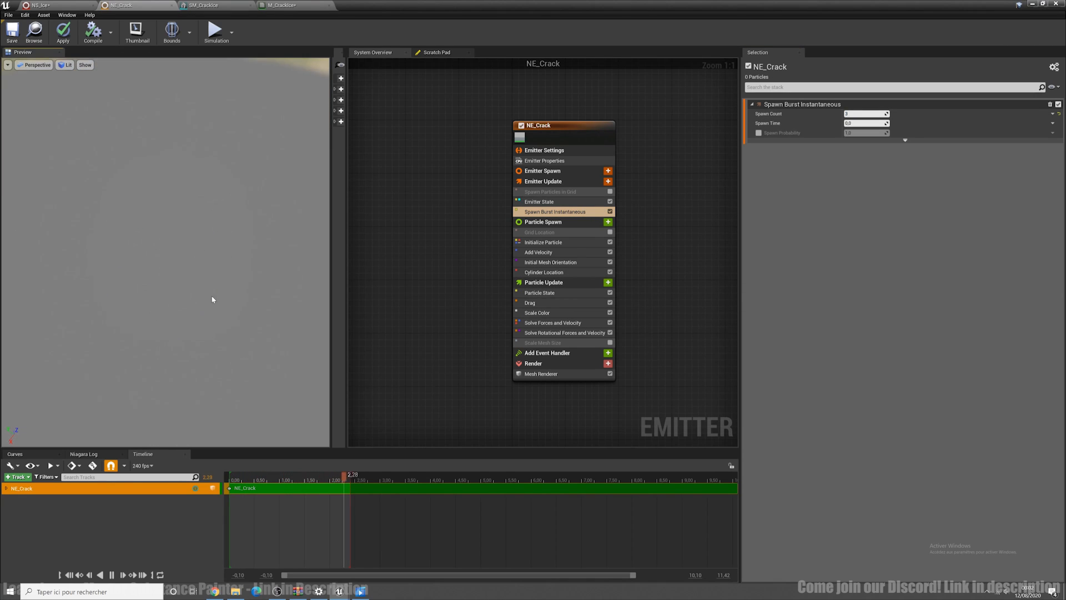
pyautogui.moveTo(188, 299)
pyautogui.mouseDown()
pyautogui.moveTo(187, 308)
pyautogui.moveTo(188, 283)
pyautogui.mouseUp()
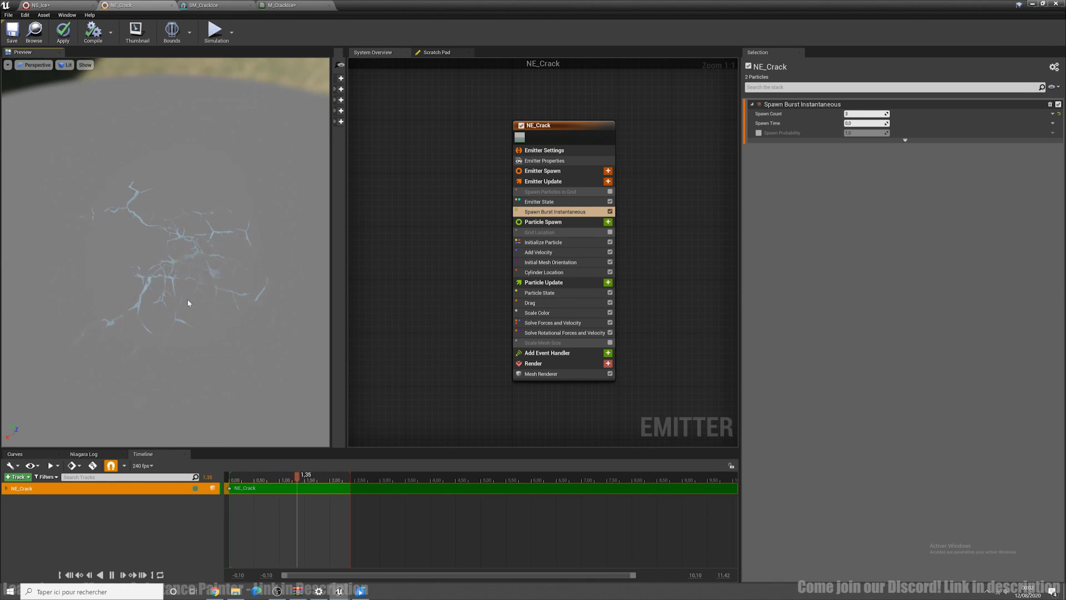
pyautogui.click(536, 213)
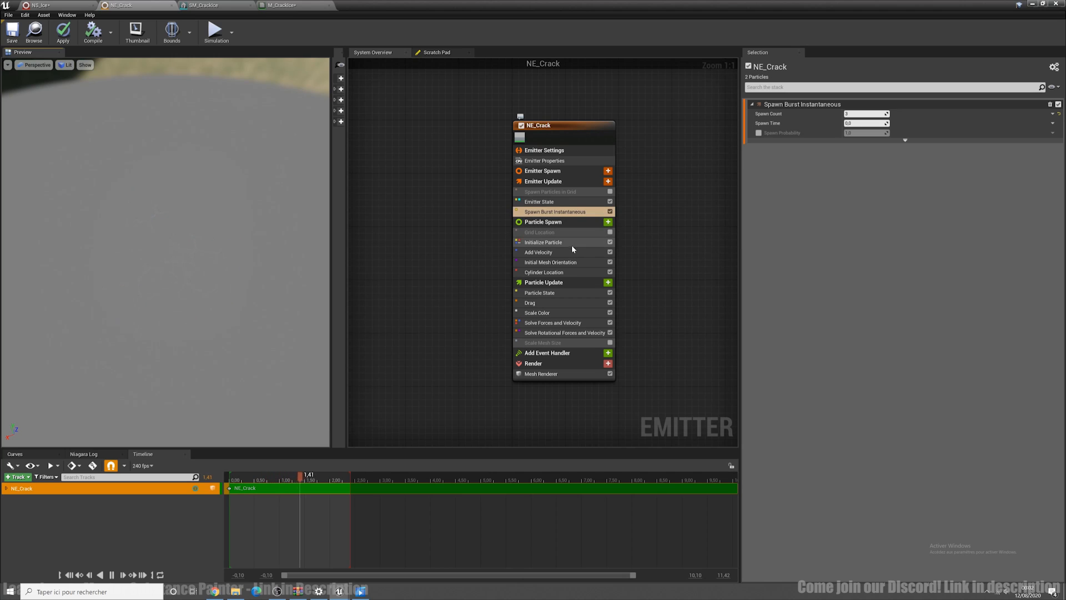
pyautogui.click(572, 272)
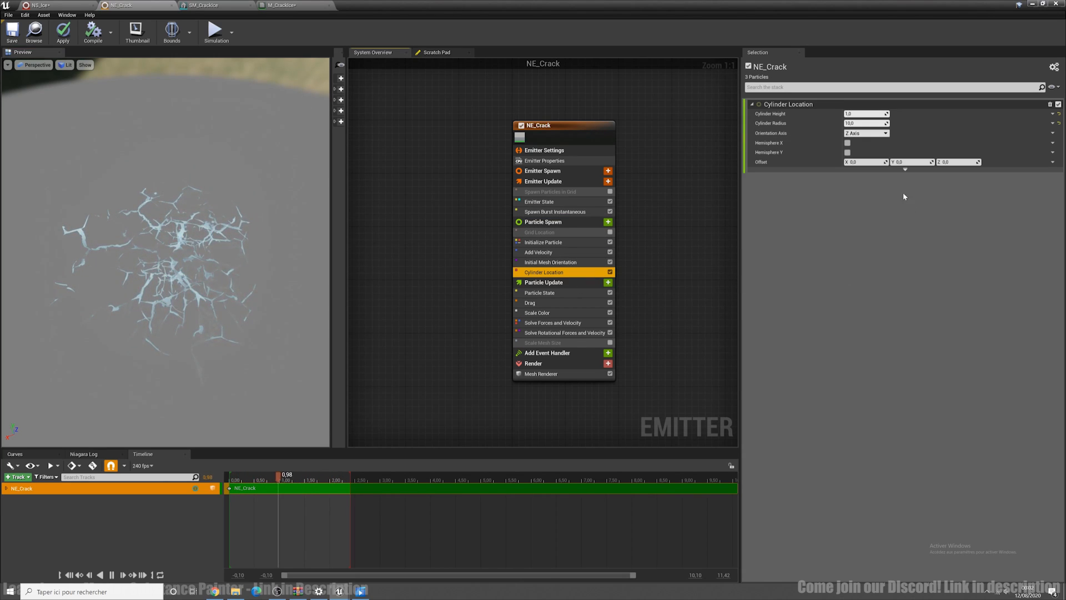
pyautogui.click(863, 123)
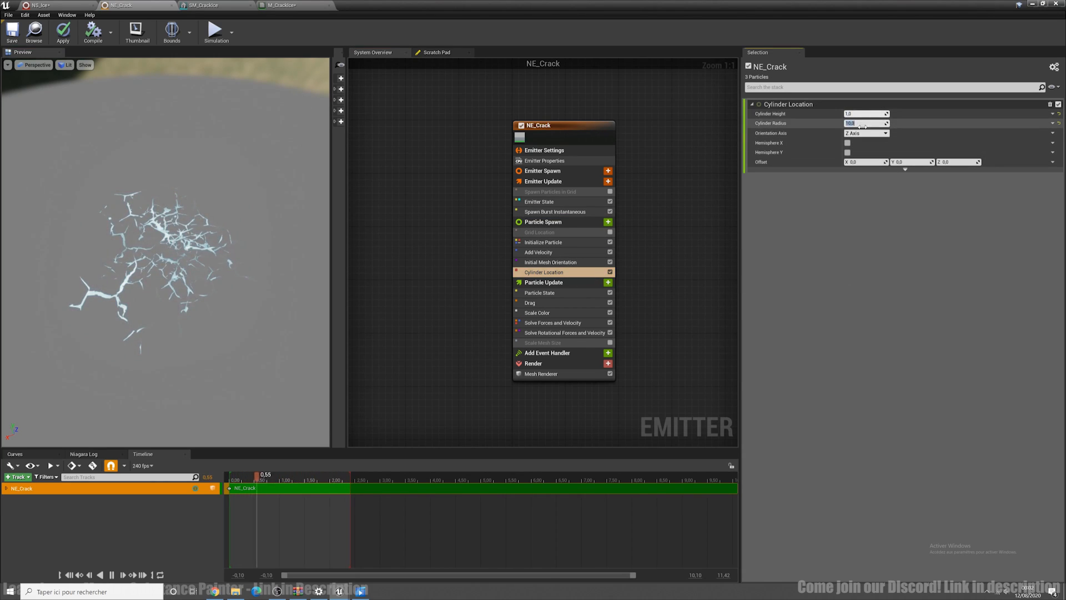
# Inspect the first and second keys of the Scale RGB curve in NE_Crack's Scale Color module
pyautogui.moveTo(634, 346); pyautogui.dragTo(633, 318, button='right')
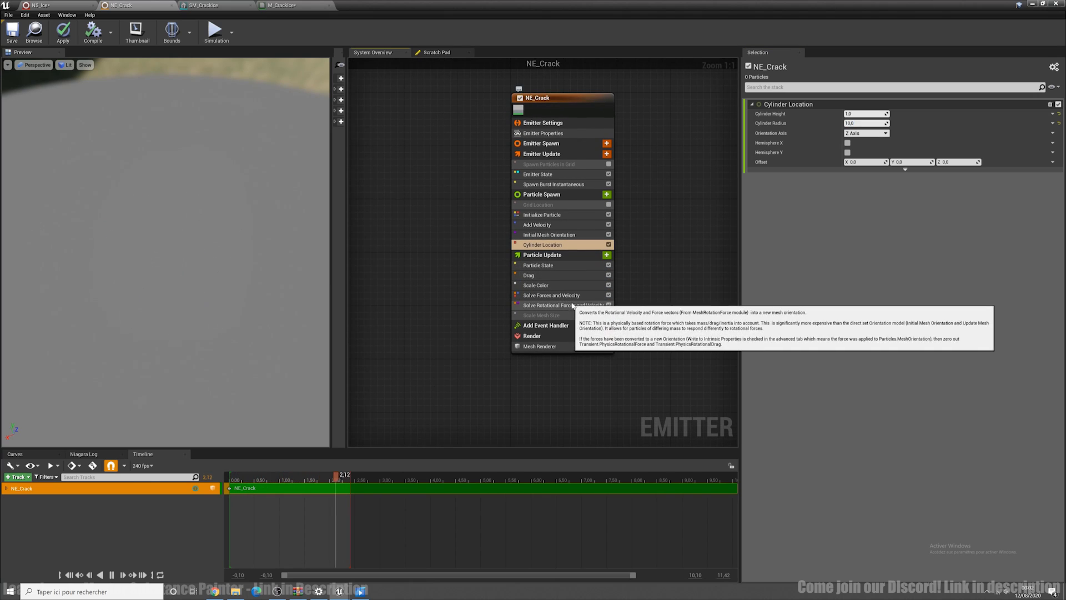
pyautogui.click(567, 285)
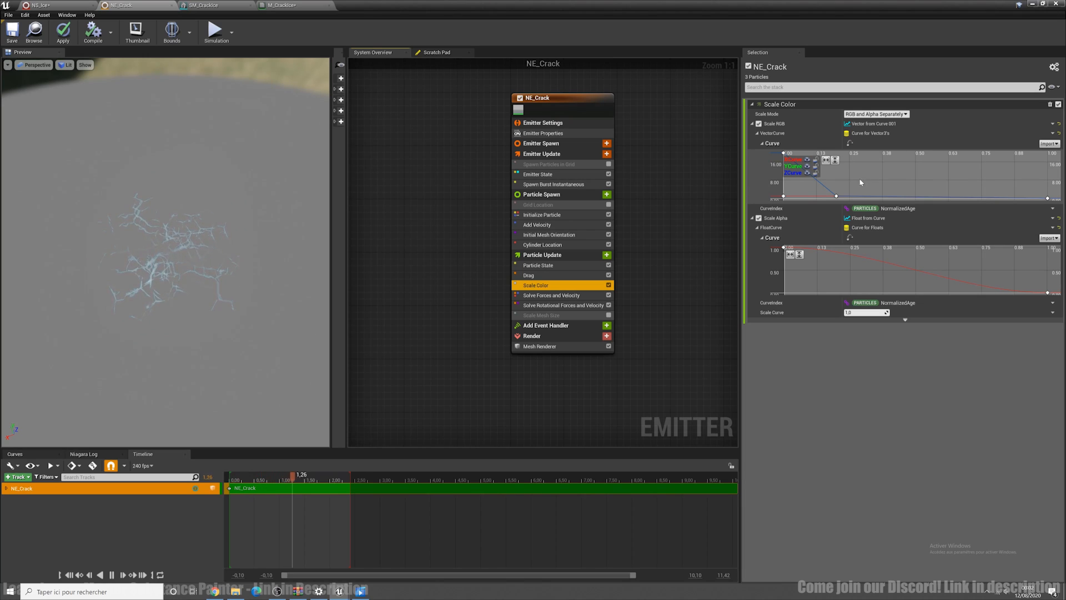
pyautogui.moveTo(861, 182); pyautogui.dragTo(954, 182, button='right')
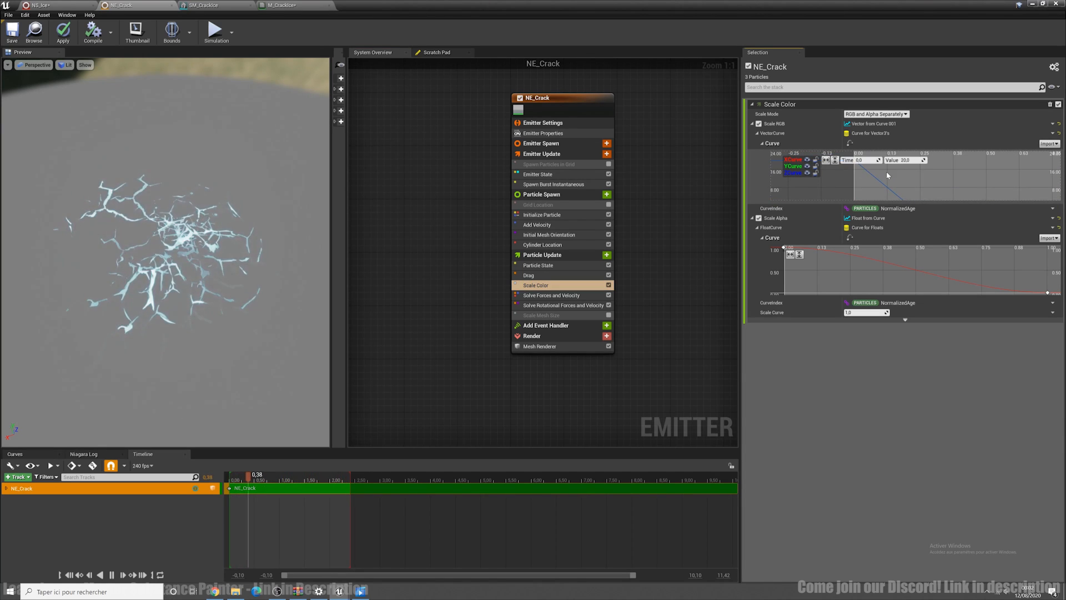
pyautogui.moveTo(921, 174); pyautogui.dragTo(906, 201, button='right')
pyautogui.click(894, 191)
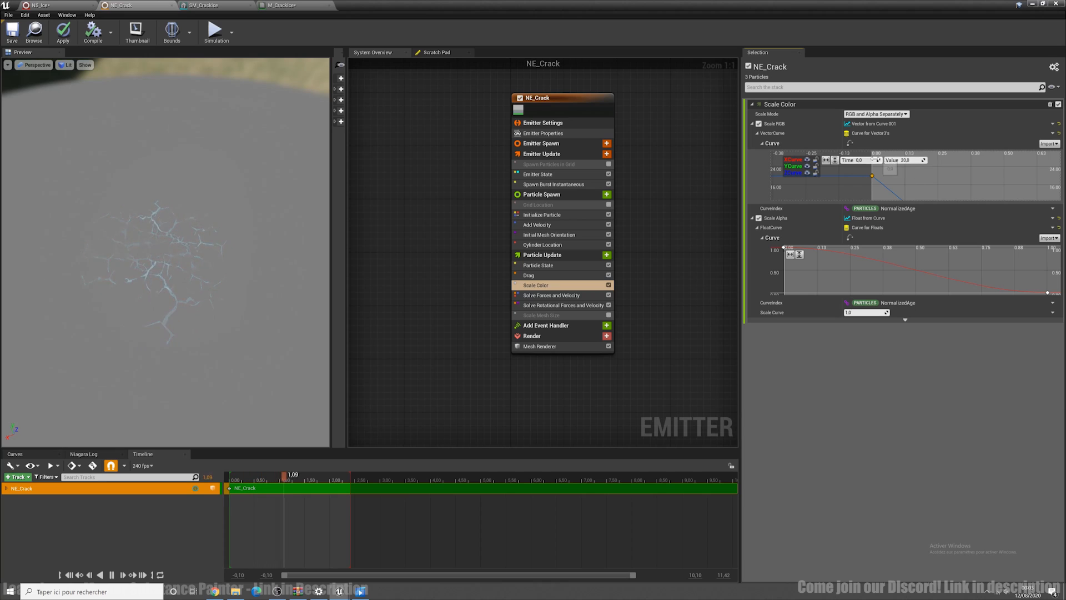
pyautogui.moveTo(863, 171); pyautogui.dragTo(879, 182)
pyautogui.moveTo(935, 185); pyautogui.dragTo(910, 156, button='right')
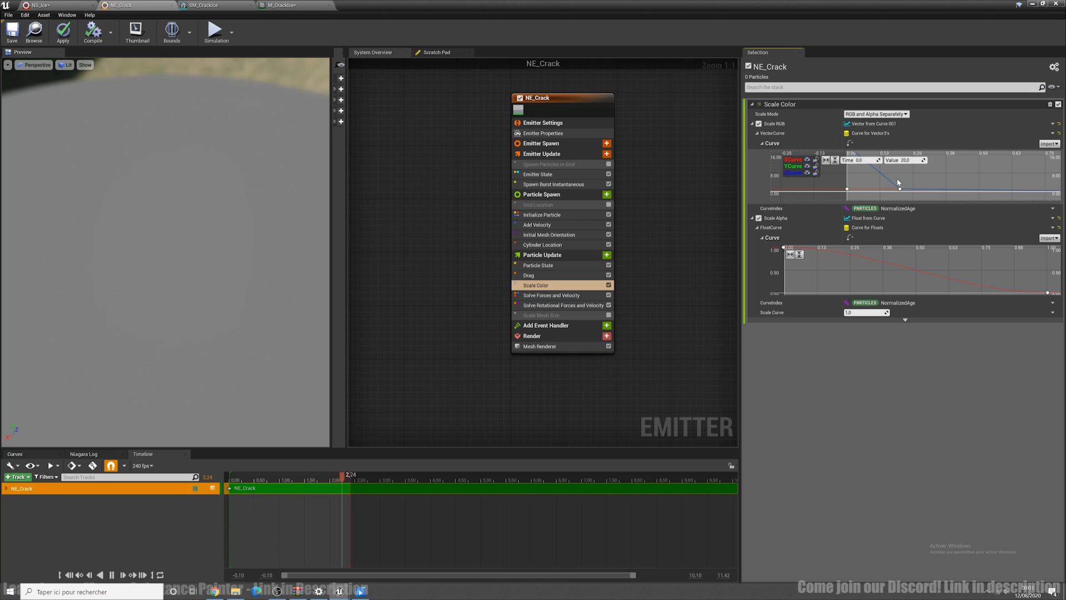
pyautogui.moveTo(890, 181); pyautogui.dragTo(906, 194)
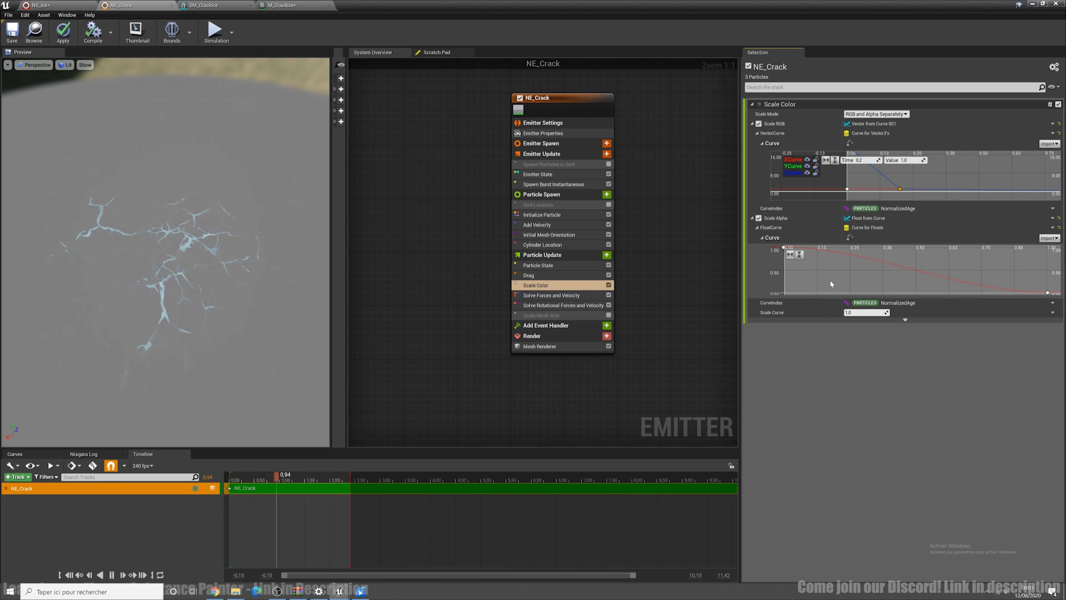
# Add a key to the Scale Alpha curve of NE_Crack's Scale Color module and set its time to 0.9 and value to 1.0
pyautogui.rightClick(947, 278)
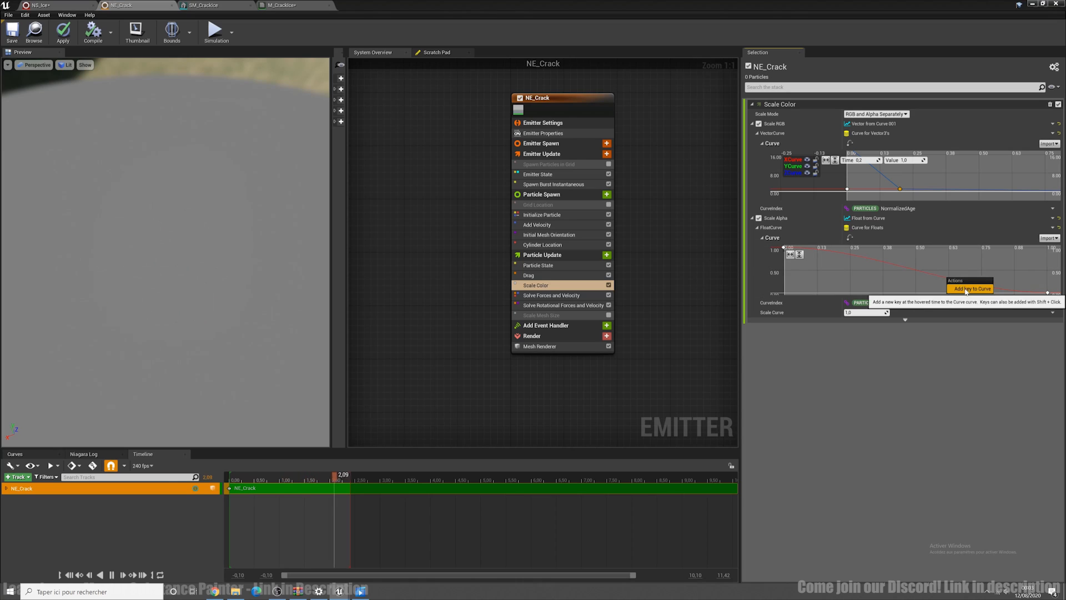
pyautogui.click(965, 289)
pyautogui.moveTo(947, 280); pyautogui.dragTo(944, 256)
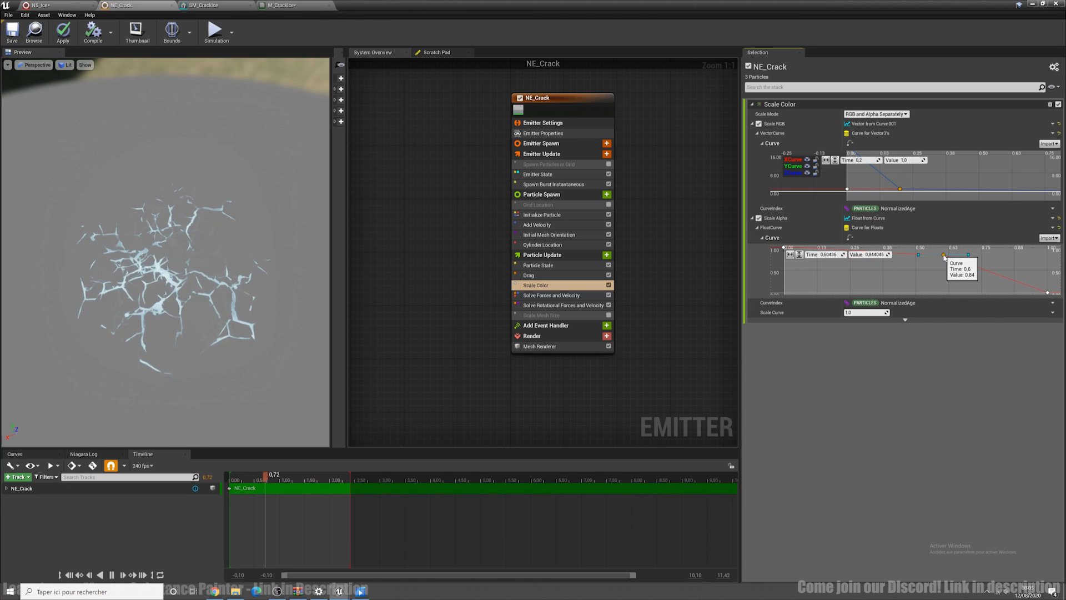
pyautogui.moveTo(1002, 262); pyautogui.dragTo(986, 277, button='right')
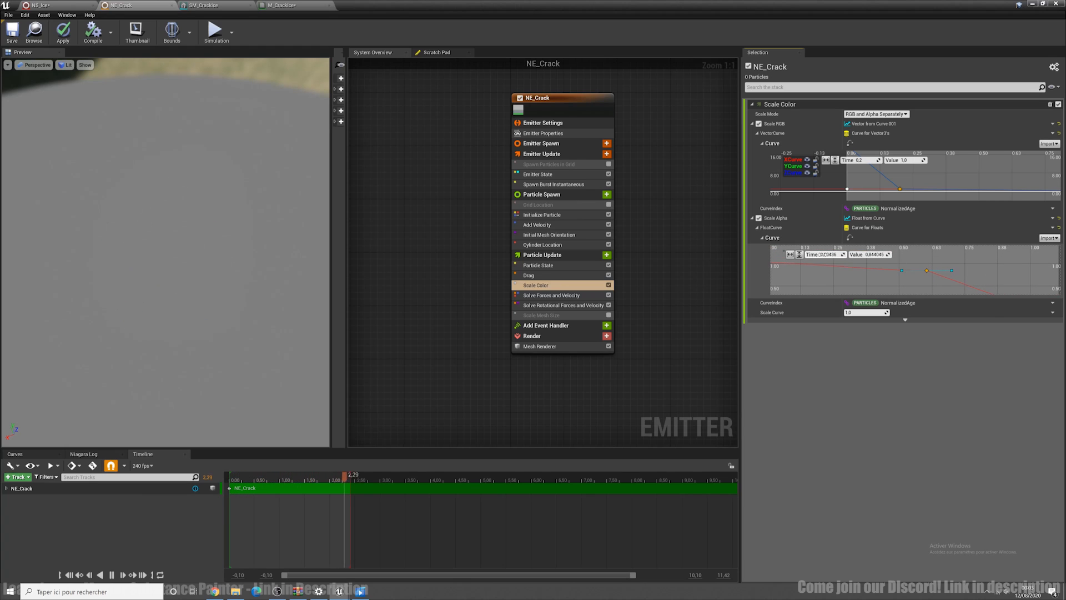
pyautogui.click(821, 254)
pyautogui.click(875, 254)
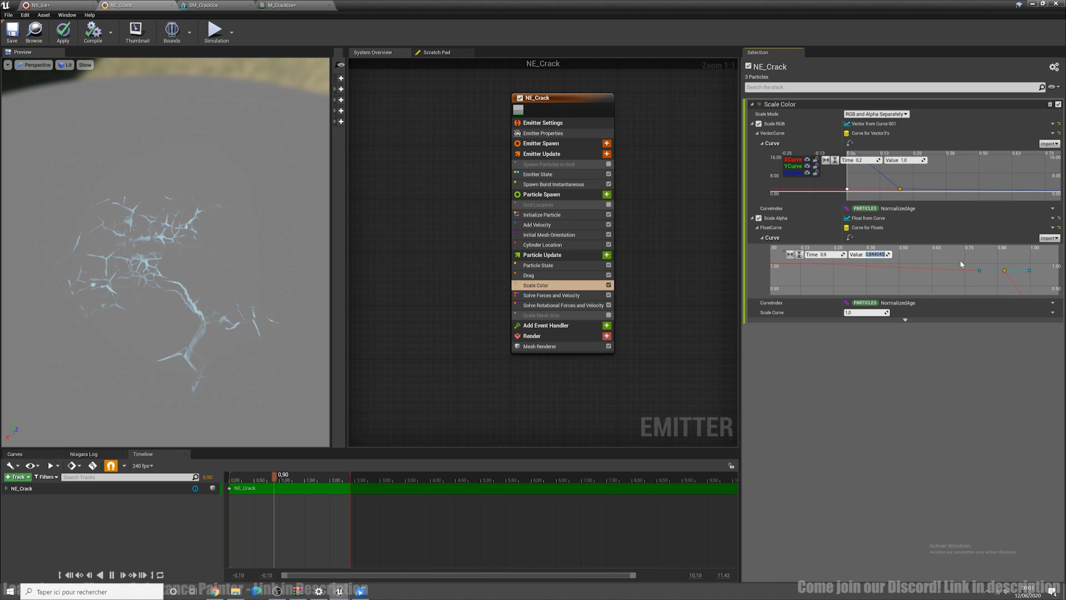
pyautogui.moveTo(962, 264); pyautogui.dragTo(926, 254, button='right')
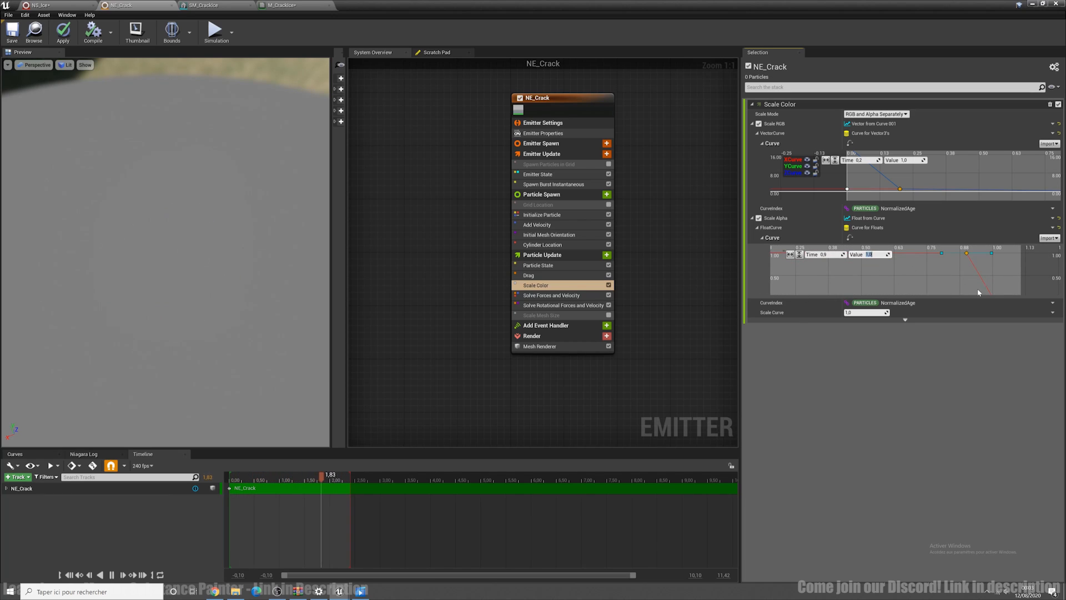
pyautogui.scroll(-4, 984, 262)
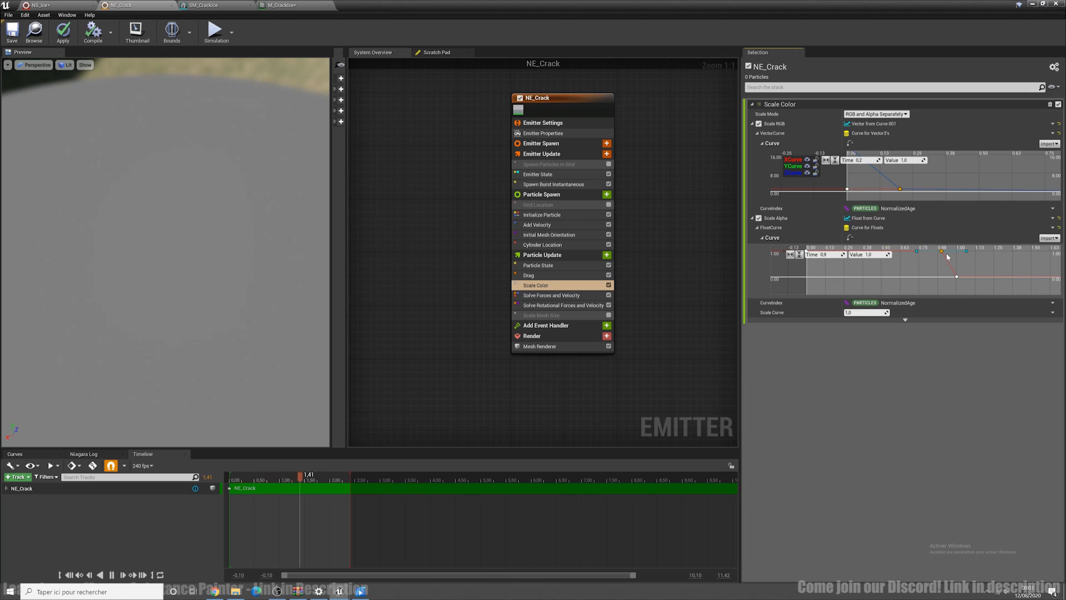
# Set the new Scale Alpha key's time to 0.7 so the cracks fade out over a longer span
pyautogui.moveTo(957, 267); pyautogui.dragTo(961, 272, button='right')
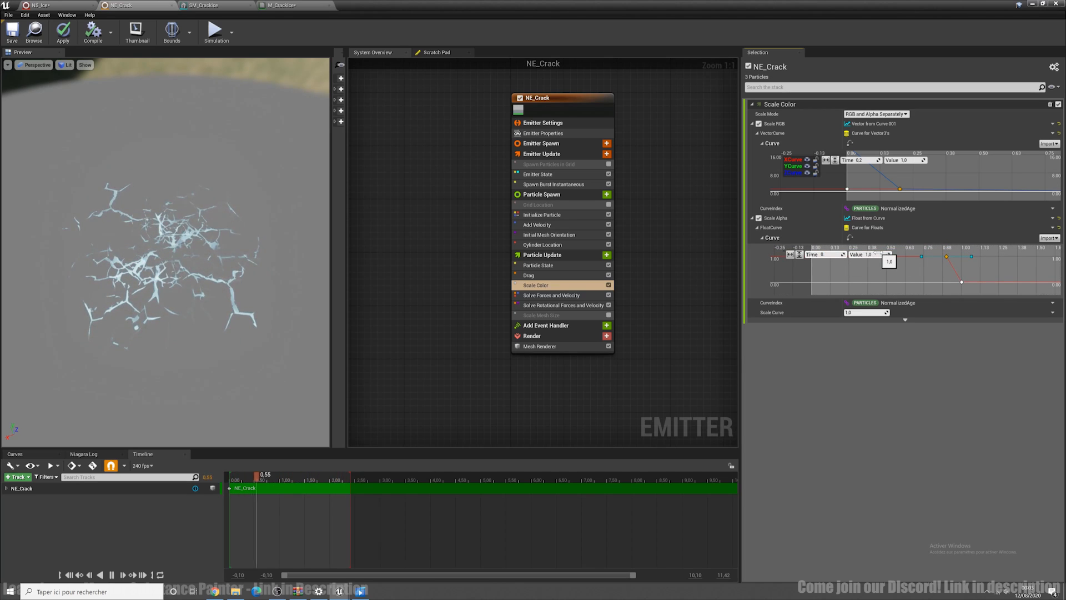
pyautogui.press('Return')
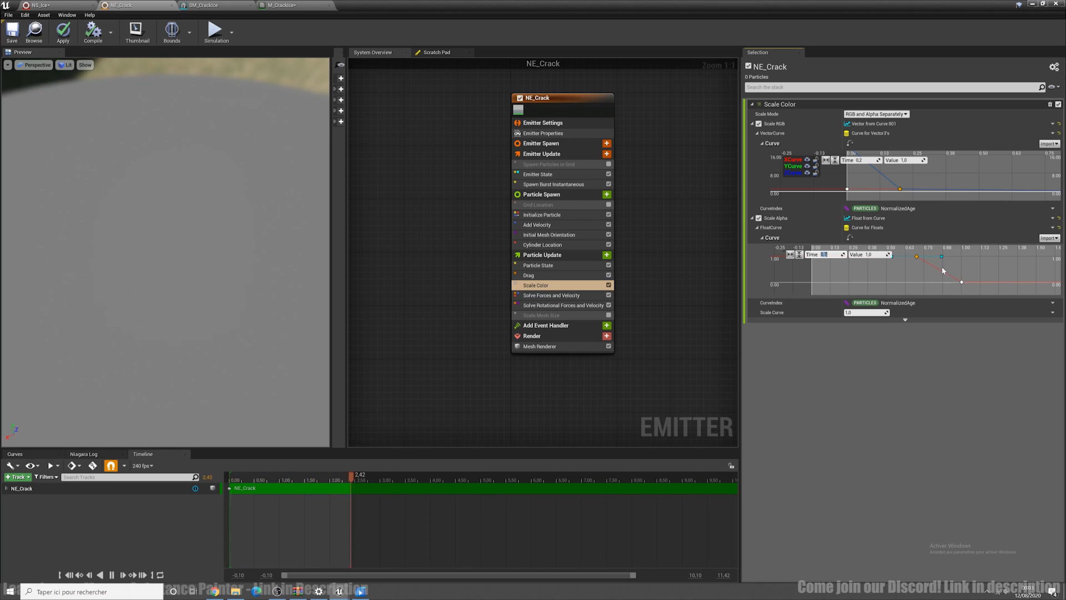
pyautogui.moveTo(231, 316); pyautogui.dragTo(251, 306)
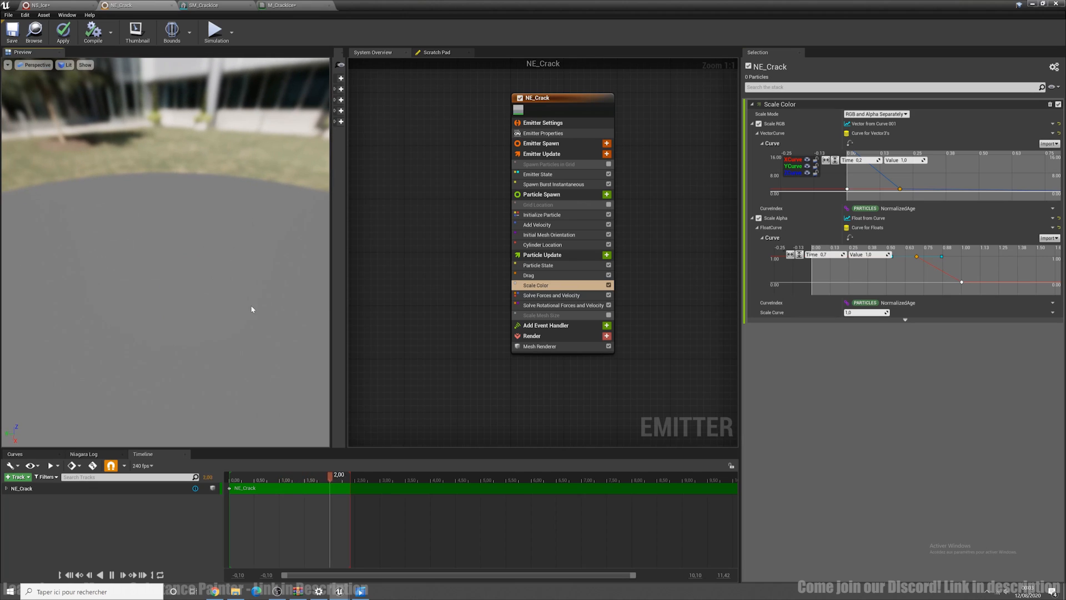
# Inspect the first key of the Scale RGB curve, then NE_Crack's Drag, Particle State and Emitter Spawn sections
pyautogui.moveTo(927, 176)
pyautogui.mouseDown(button='right')
pyautogui.moveTo(938, 199)
pyautogui.moveTo(930, 180)
pyautogui.mouseUp(button='right')
pyautogui.click(881, 173)
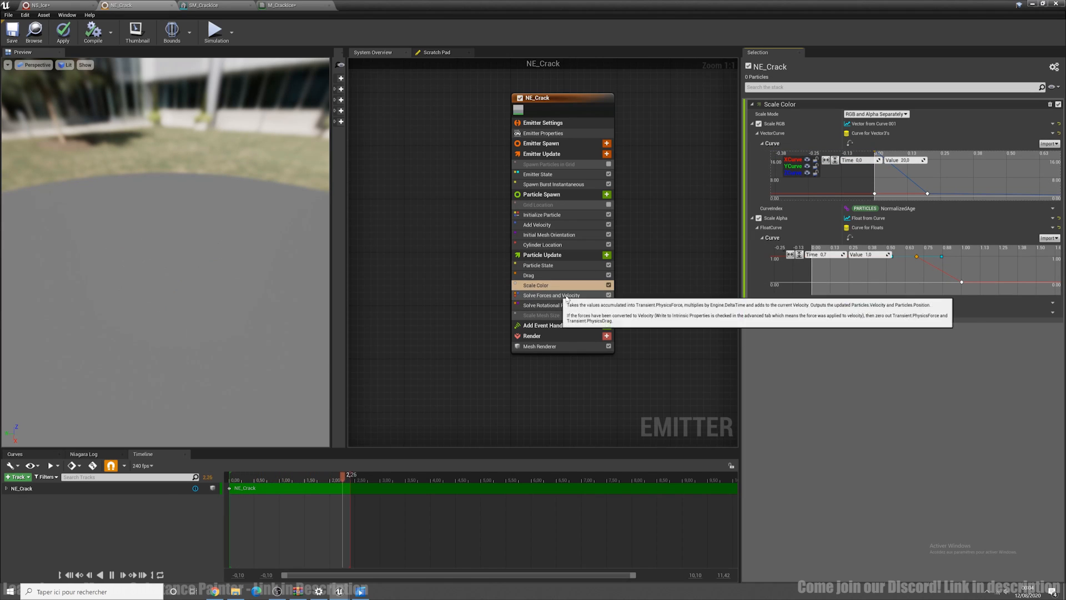
pyautogui.click(541, 276)
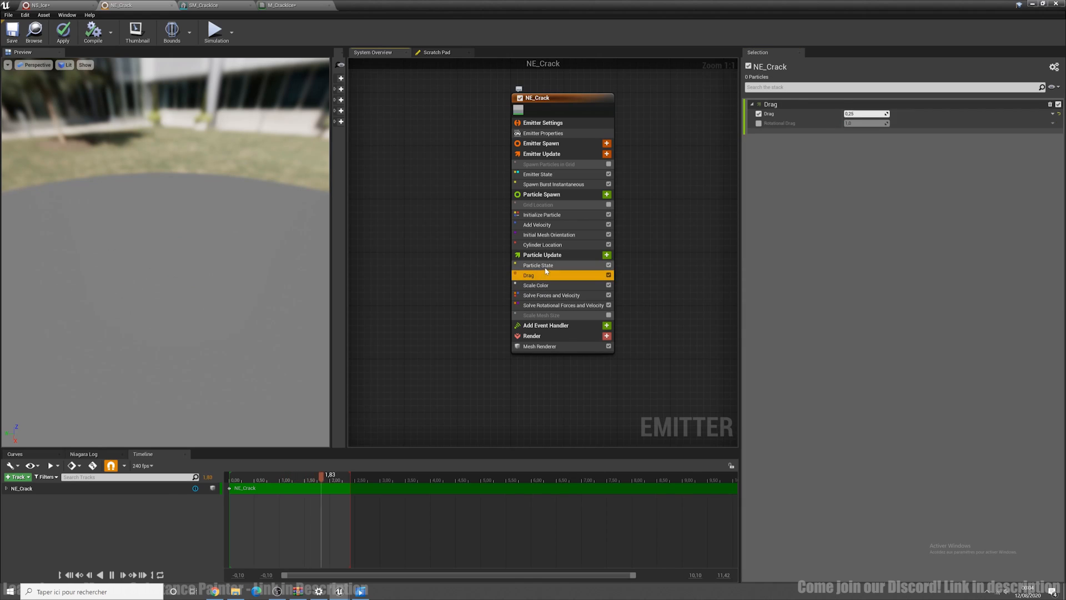
pyautogui.click(540, 265)
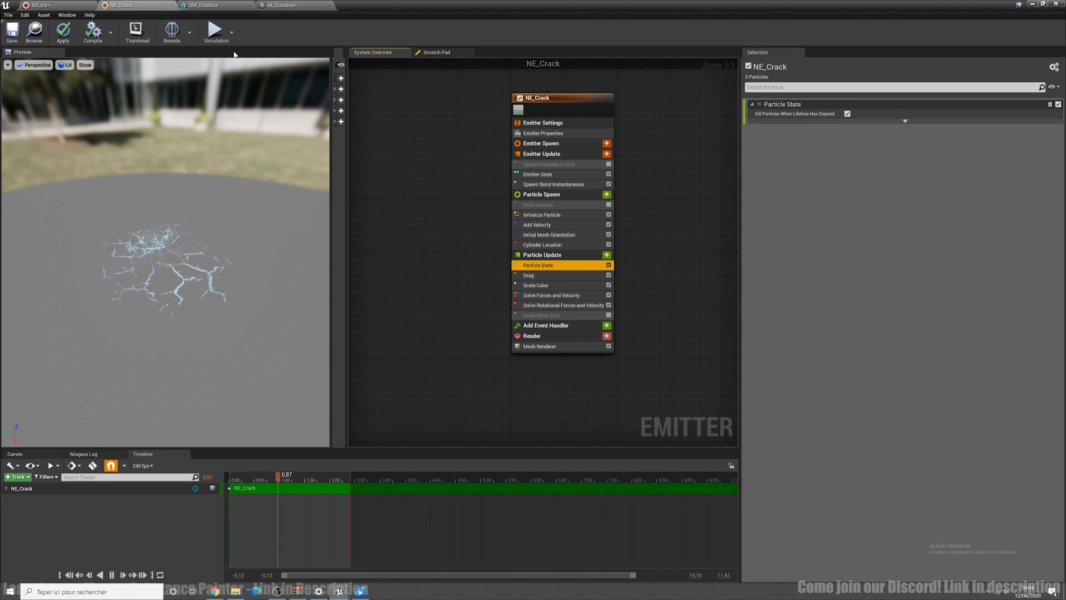
pyautogui.click(542, 143)
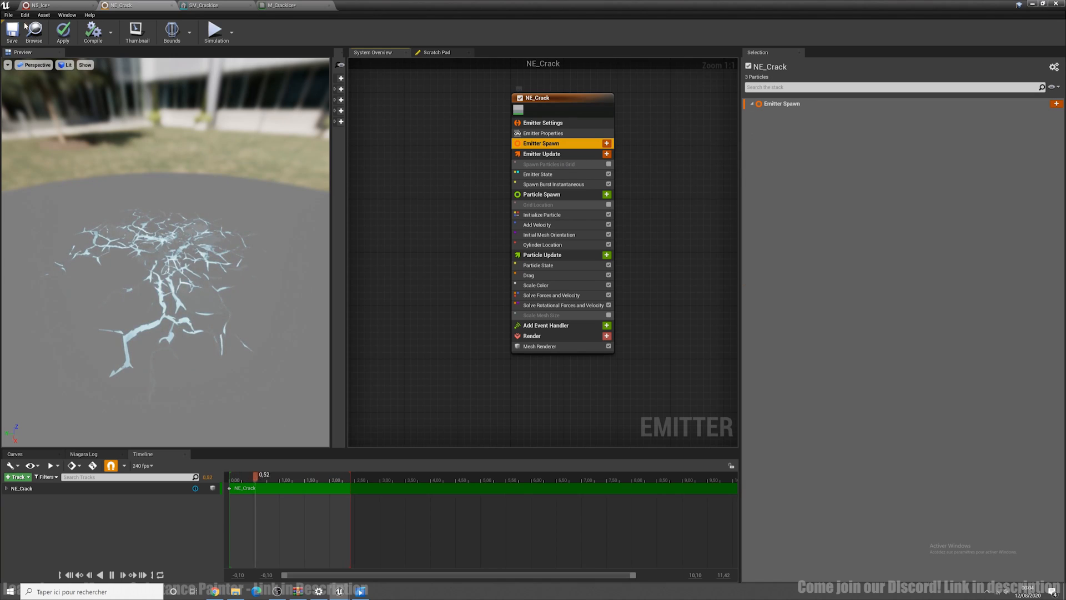
# Check the cracks in the NS_Ice system preview from a different viewing angle
pyautogui.click(78, 6)
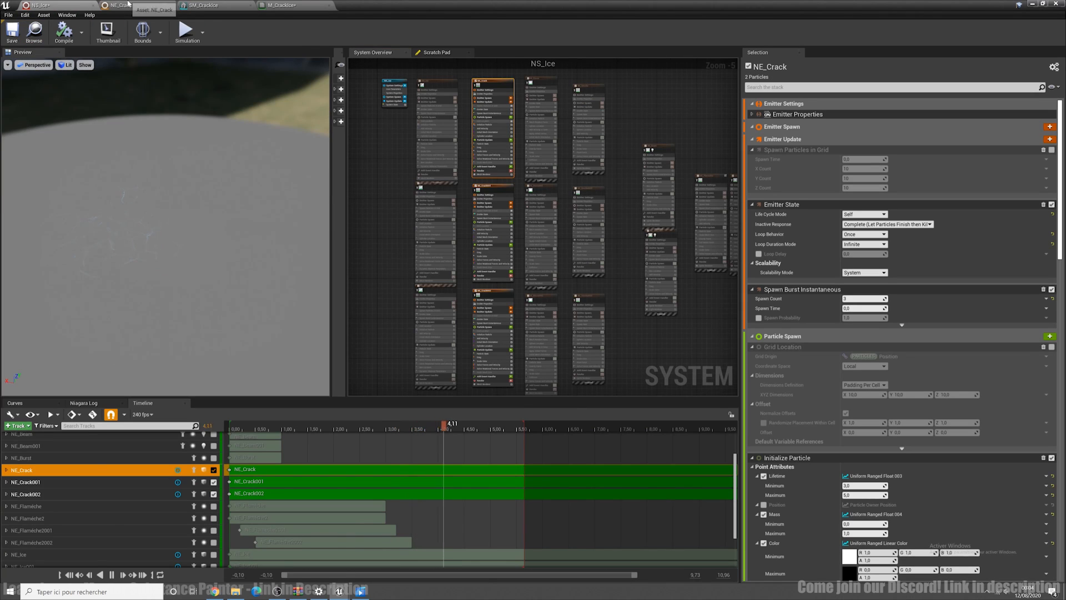
pyautogui.click(127, 5)
pyautogui.click(78, 6)
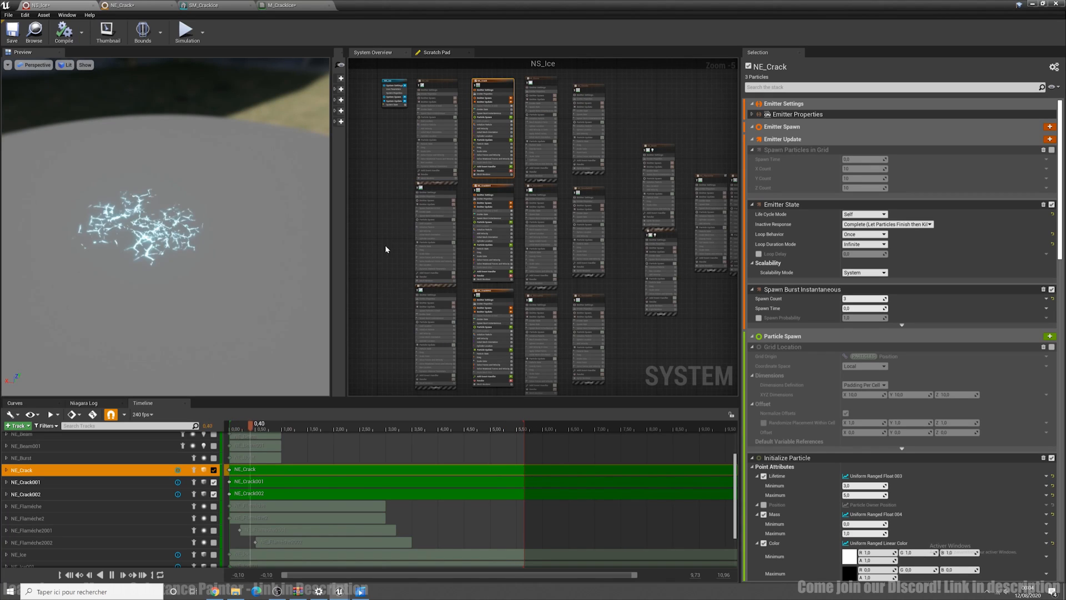
pyautogui.moveTo(231, 228); pyautogui.dragTo(119, 231)
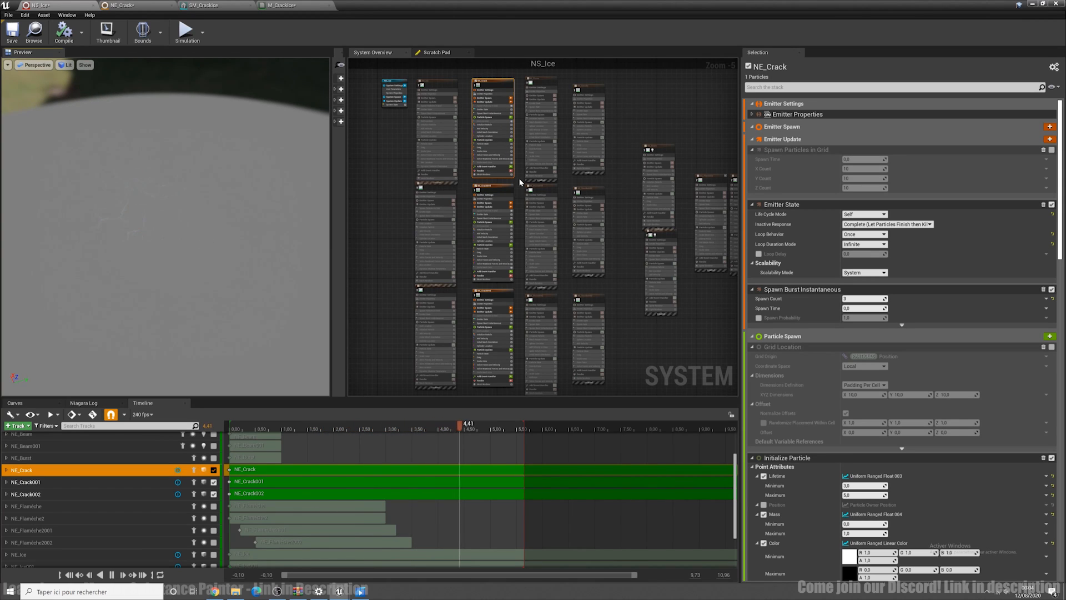
# Examine the Spawn Burst Instantaneous and Cylinder Location settings of the NE_Crack emitter within the NS_Ice system
pyautogui.moveTo(520, 182); pyautogui.dragTo(526, 208, button='right')
pyautogui.scroll(4, 506, 156)
pyautogui.scroll(-3, 411, 174)
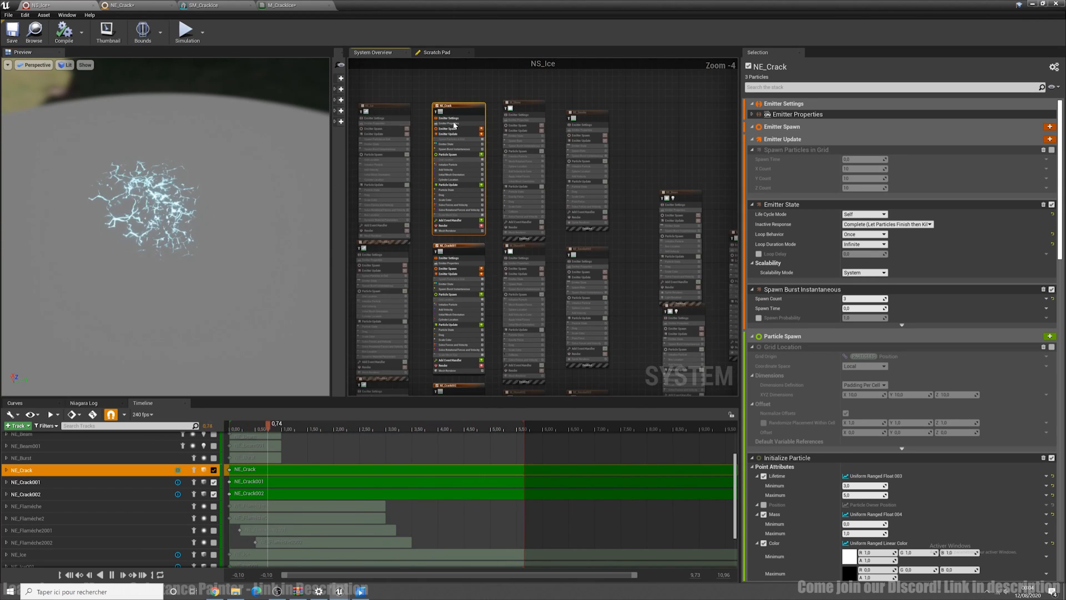
pyautogui.click(379, 104)
pyautogui.scroll(4, 461, 167)
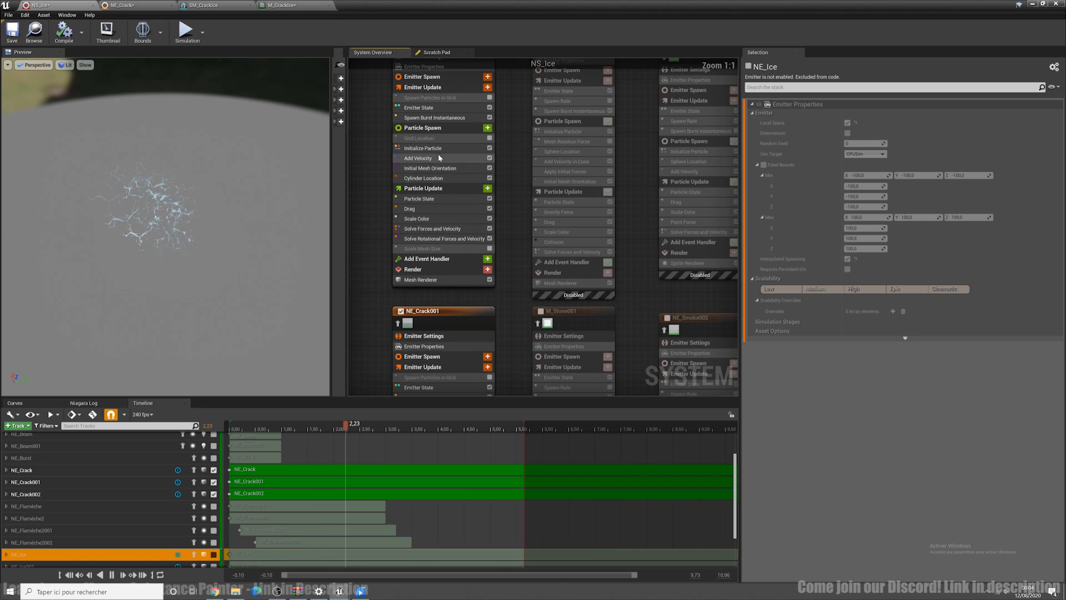
pyautogui.click(429, 120)
pyautogui.click(423, 178)
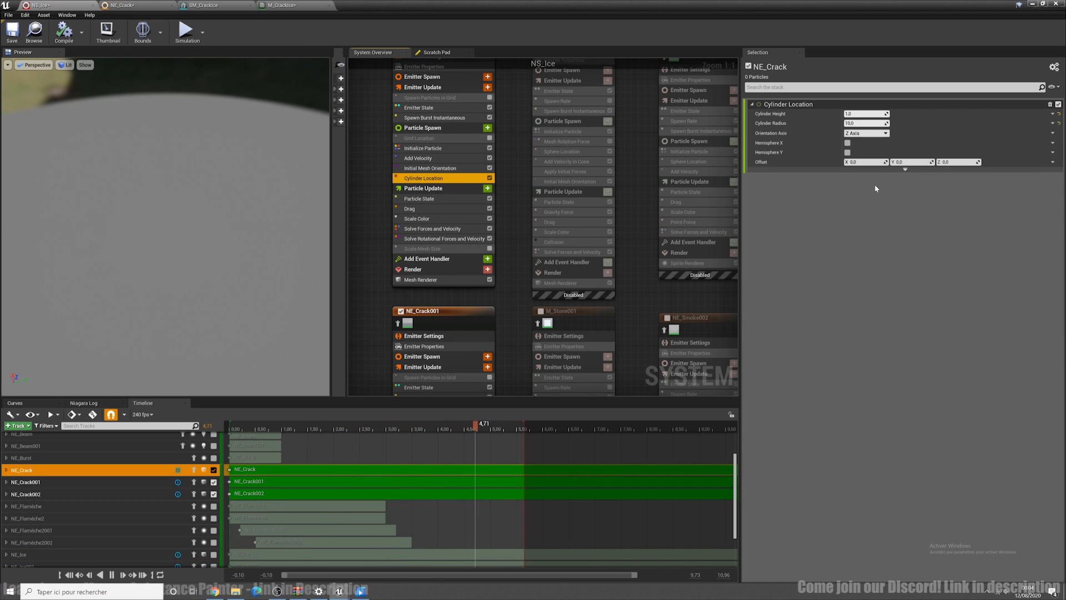
pyautogui.moveTo(527, 308); pyautogui.dragTo(544, 198, button='right')
pyautogui.click(453, 343)
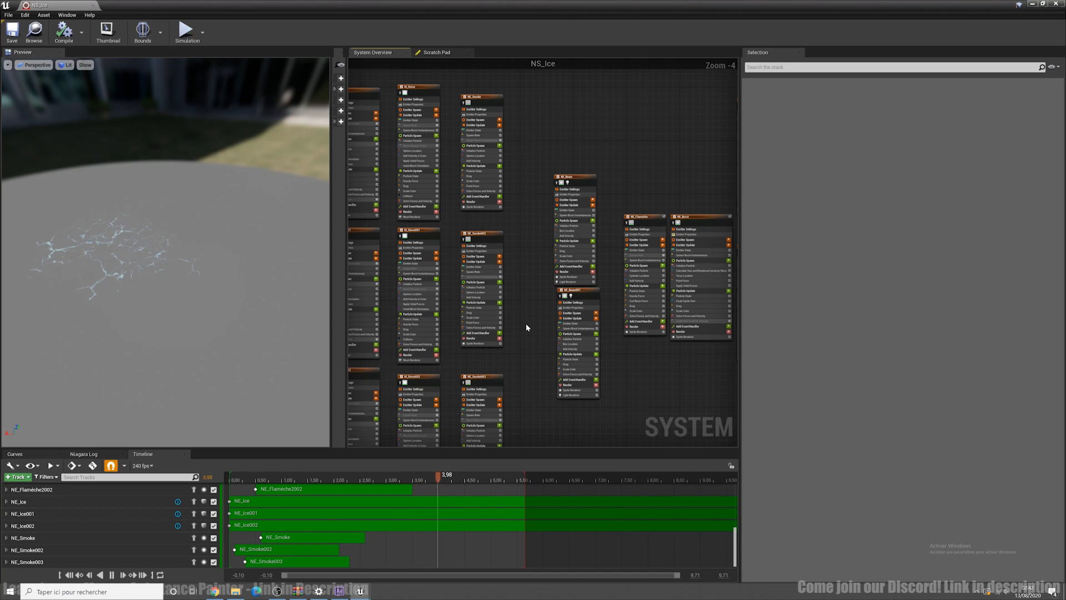
# Review the NE_Smoke settings, isolate NE_Smoke002 and NE_Smoke003 in turn to preview them, and show all emitters again
pyautogui.moveTo(447, 240); pyautogui.dragTo(468, 226, button='right')
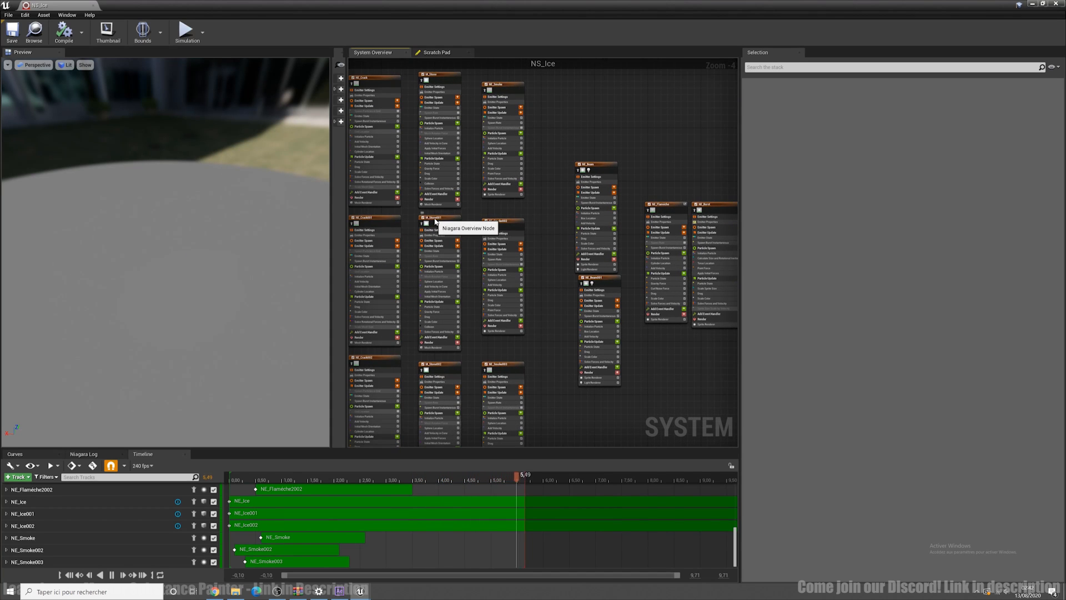
pyautogui.click(501, 86)
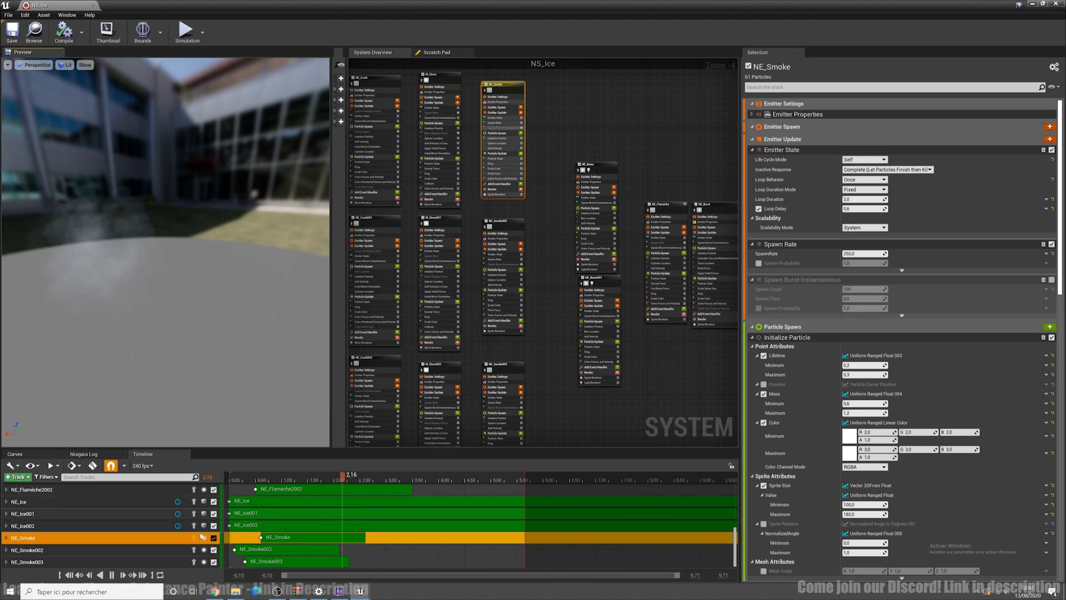
pyautogui.click(194, 550)
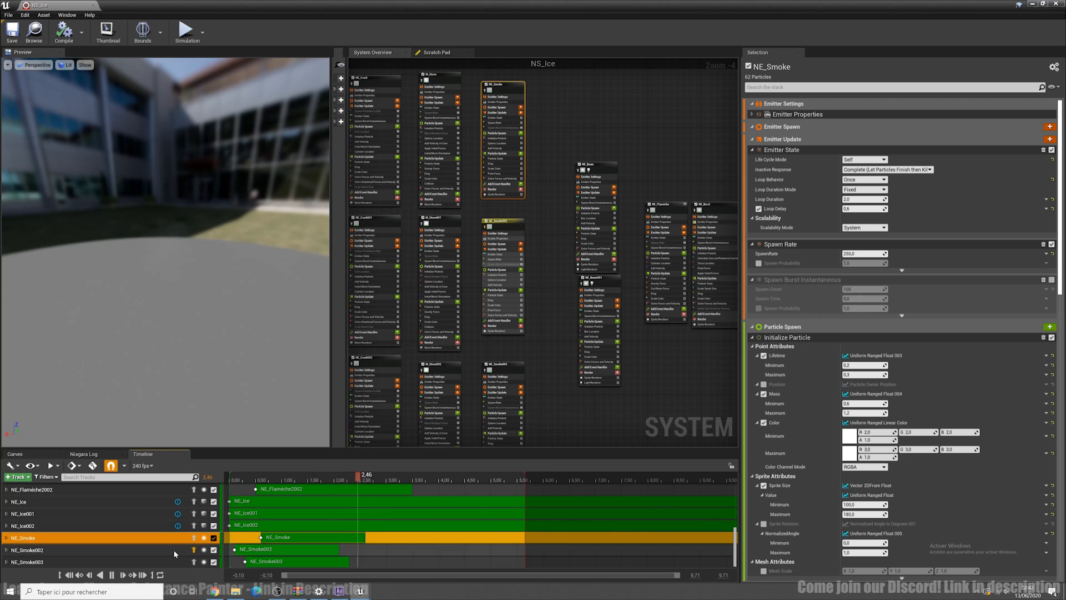
pyautogui.click(194, 561)
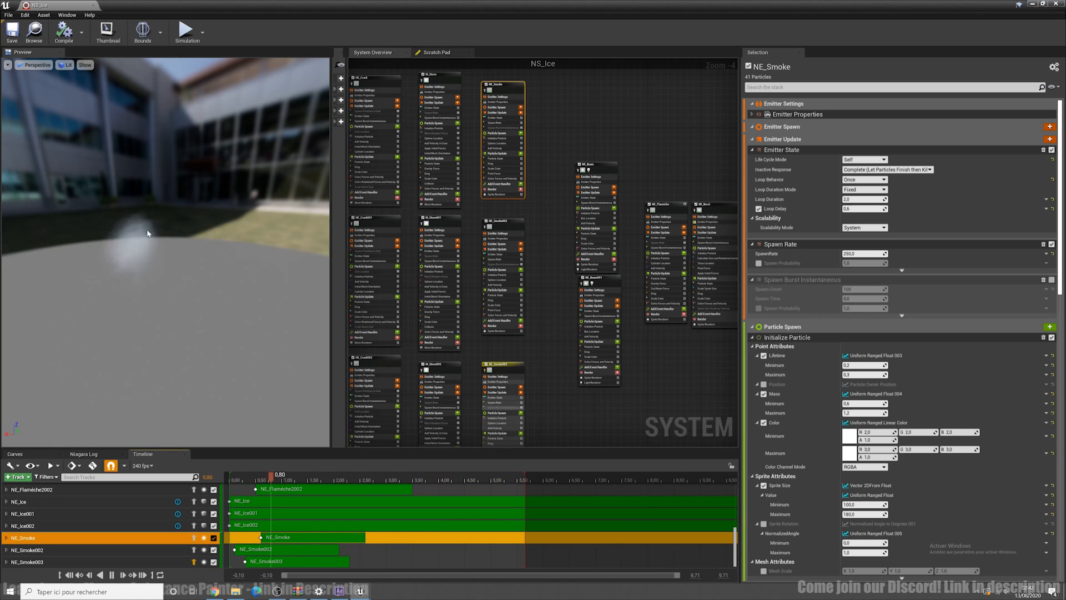
pyautogui.click(194, 562)
pyautogui.moveTo(546, 334); pyautogui.dragTo(512, 341, button='right')
pyautogui.moveTo(63, 231); pyautogui.dragTo(103, 255)
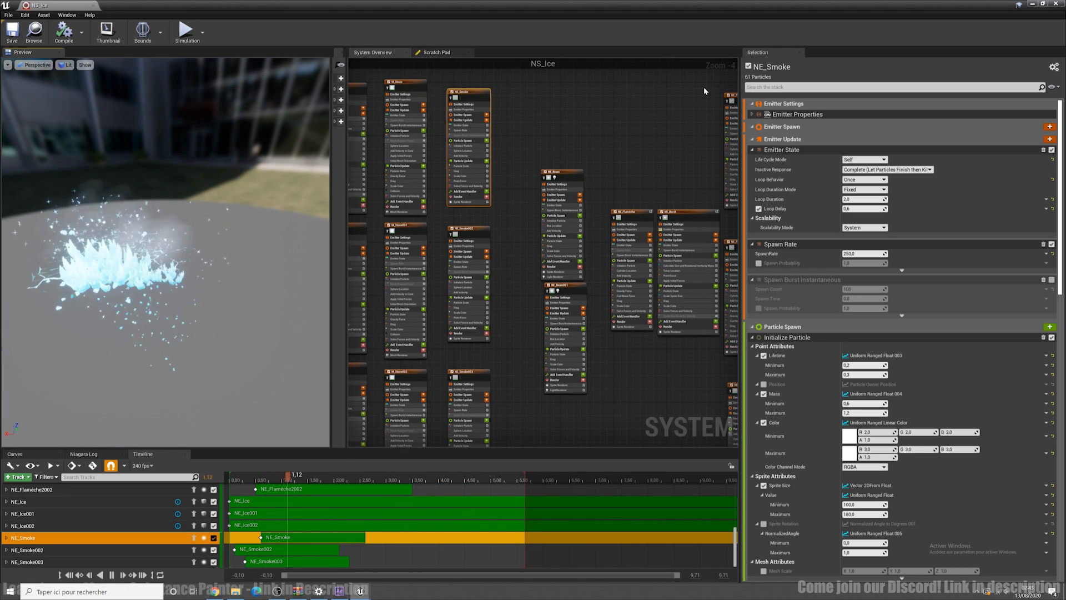
# Switch to the Unreal level editor, play the level to test the ice attack effect in game, and stop the session
pyautogui.click(1034, 4)
pyautogui.click(476, 31)
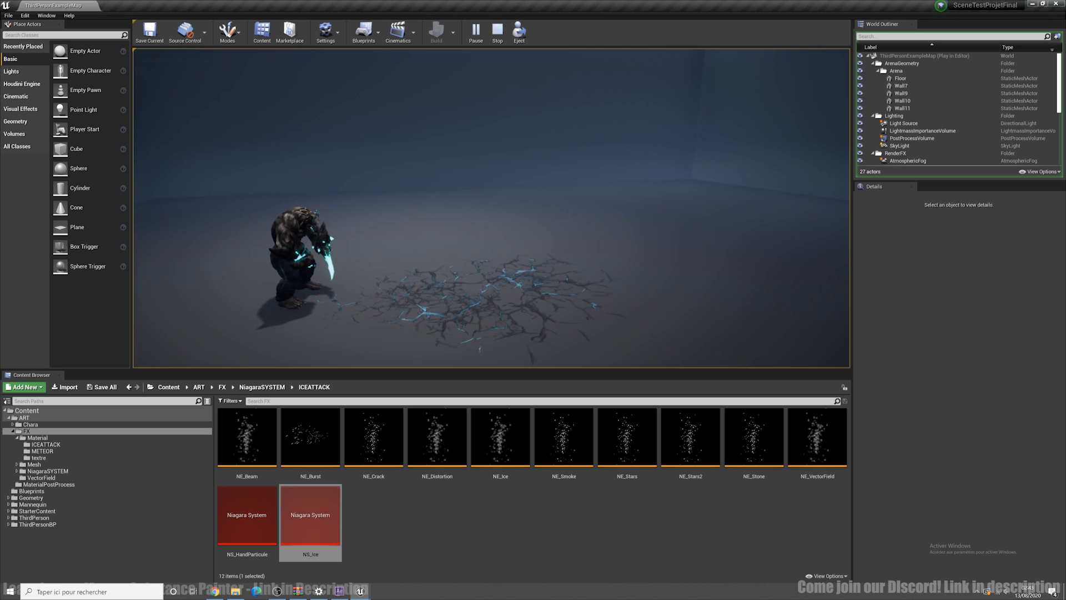
pyautogui.press('Escape')
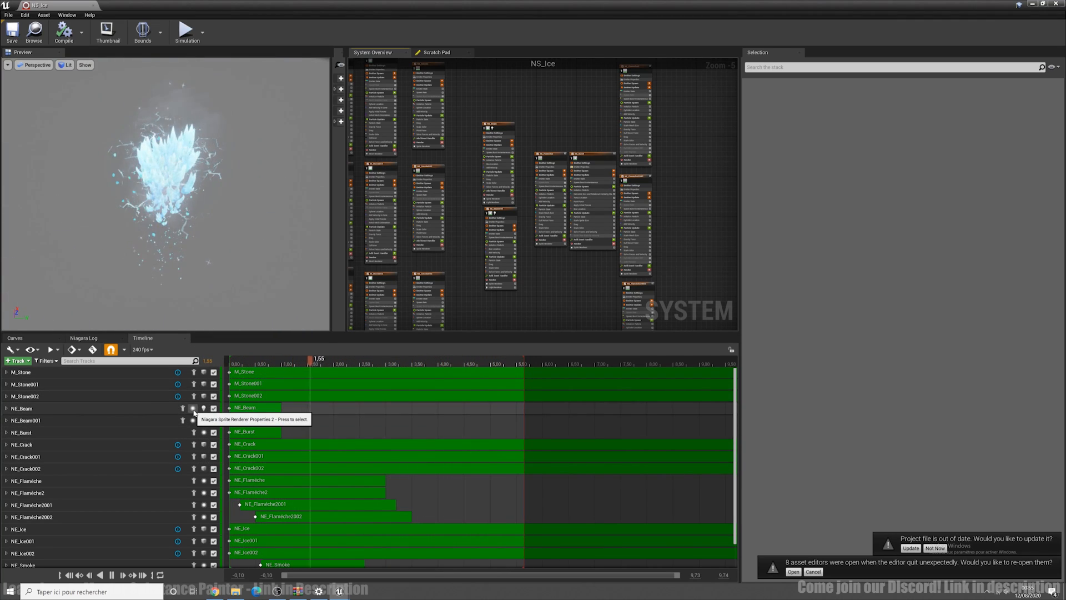
# Isolate the NE_Beam and NE_Beam001 emitters in turn to preview each one, and turn the isolation off again
pyautogui.click(193, 408)
pyautogui.click(183, 408)
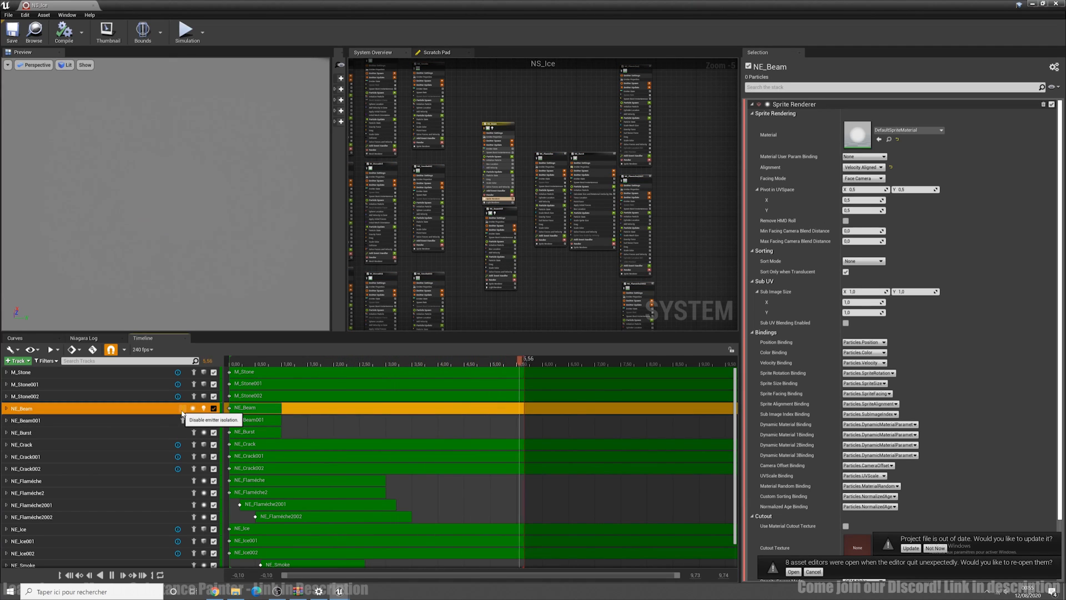
pyautogui.click(183, 408)
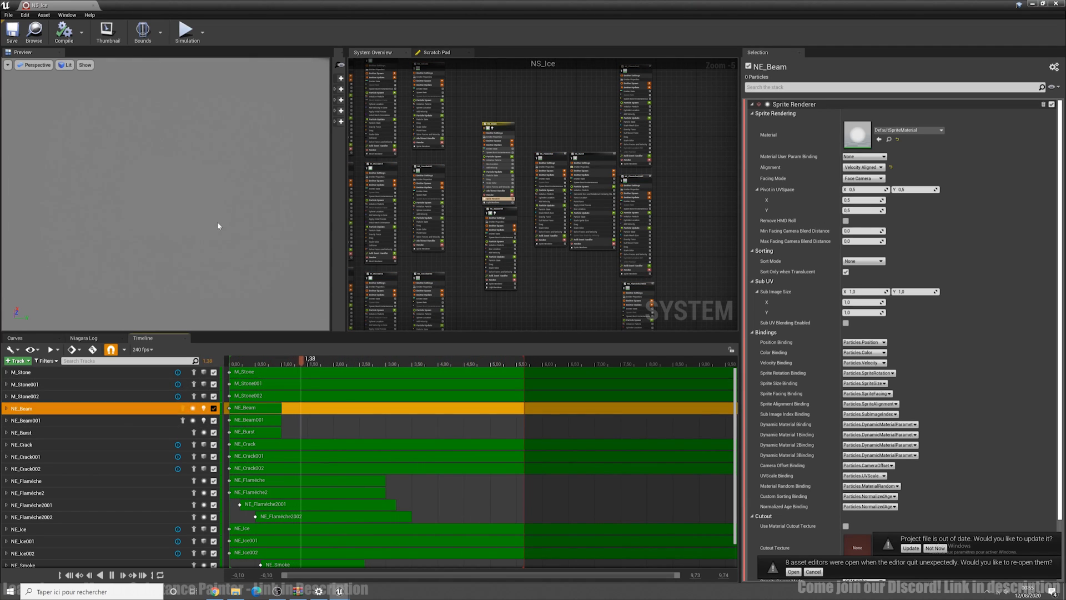
pyautogui.click(183, 420)
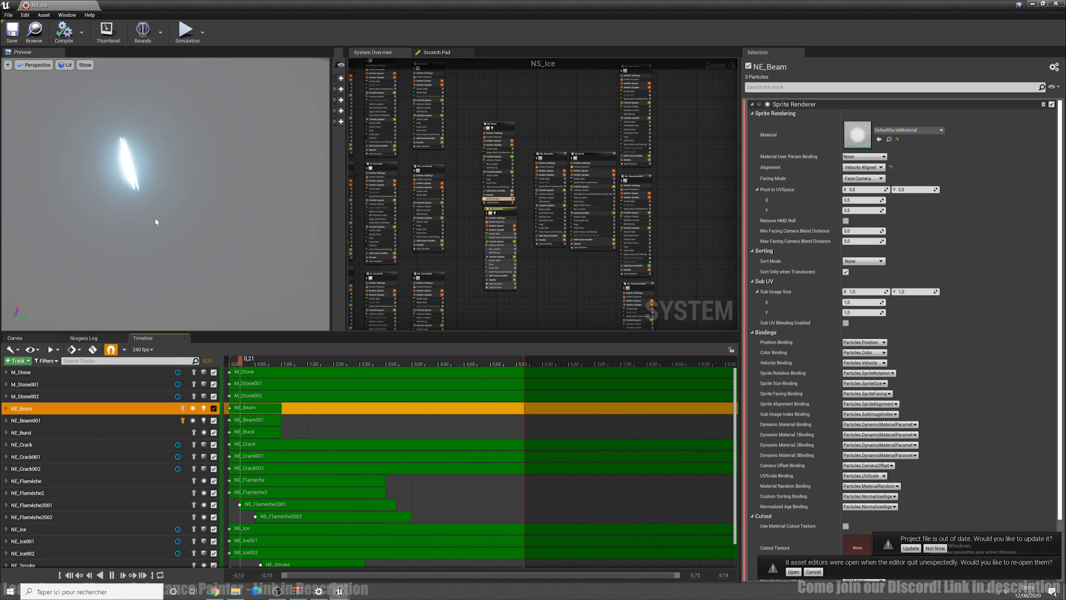
pyautogui.click(182, 421)
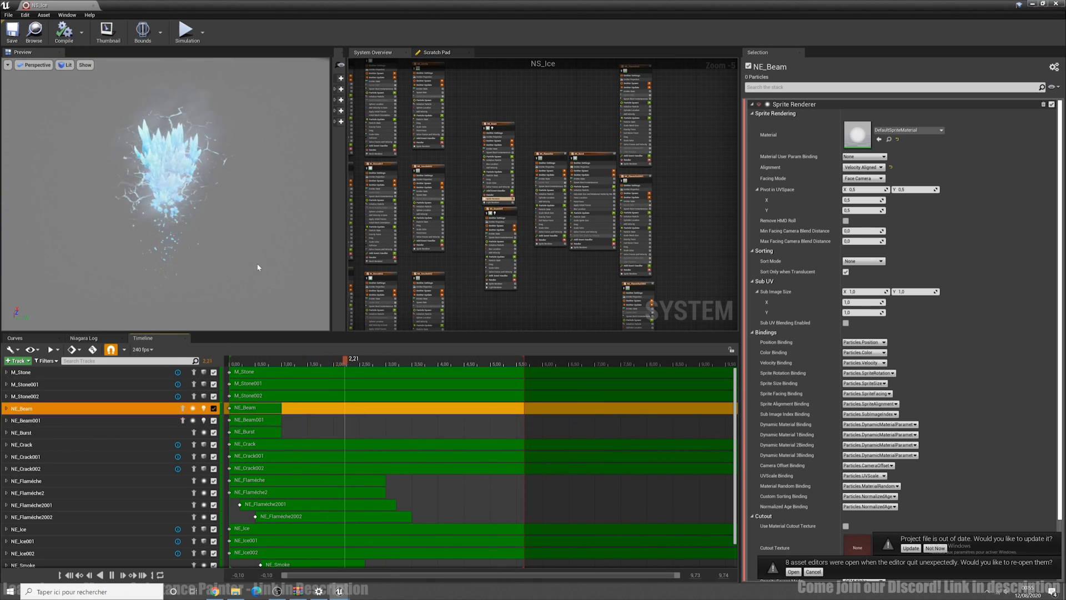
# Open the NE_Beam emitter from the ICEATTACK folder and view its beam effect in the preview
pyautogui.click(1032, 4)
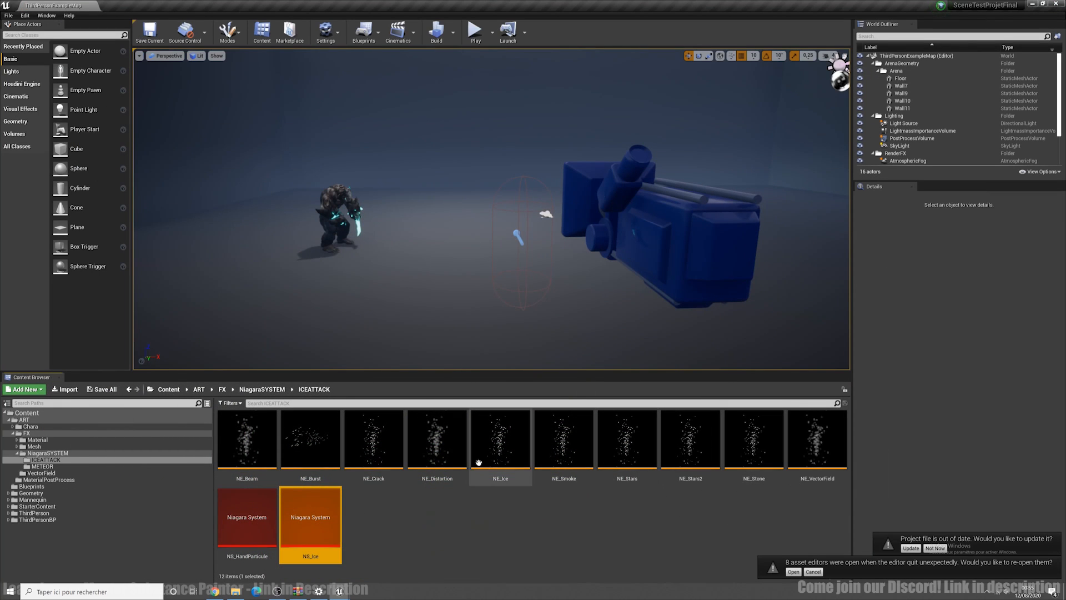
pyautogui.doubleClick(247, 442)
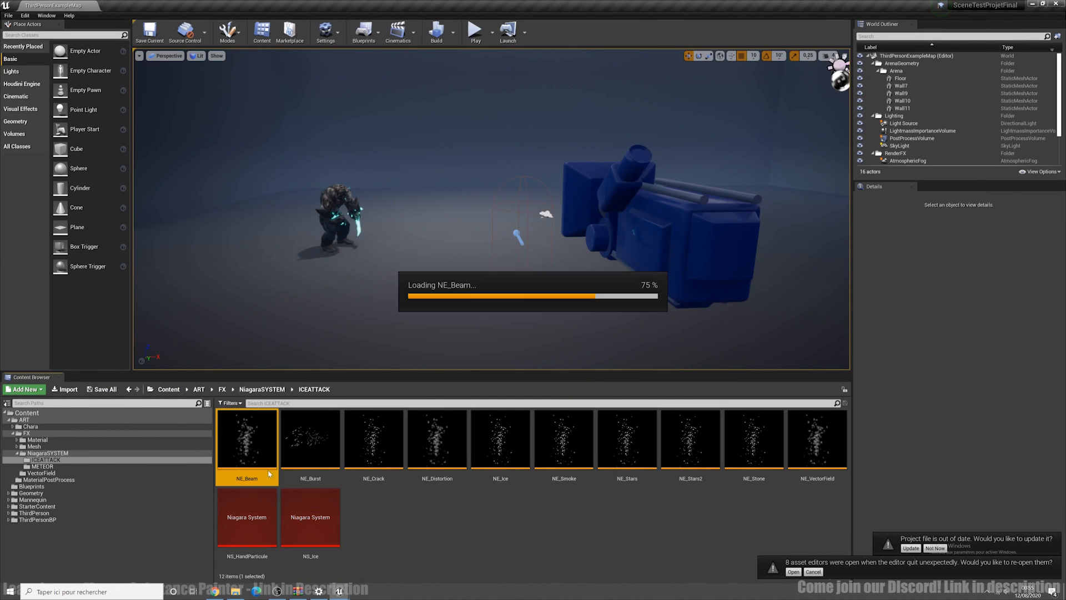
pyautogui.moveTo(195, 226); pyautogui.dragTo(203, 278)
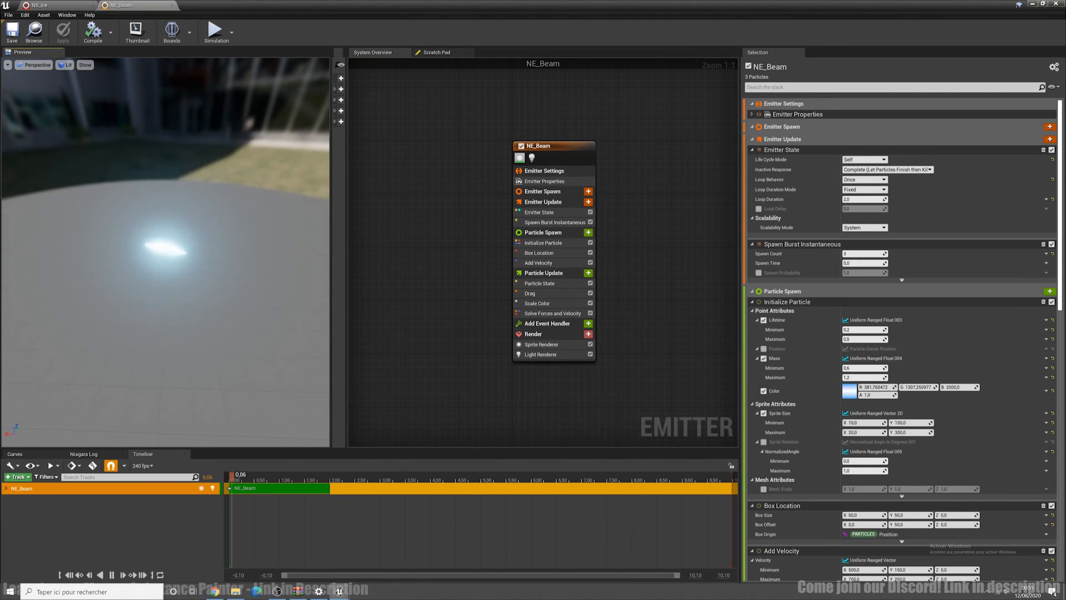
pyautogui.moveTo(195, 226); pyautogui.dragTo(202, 283)
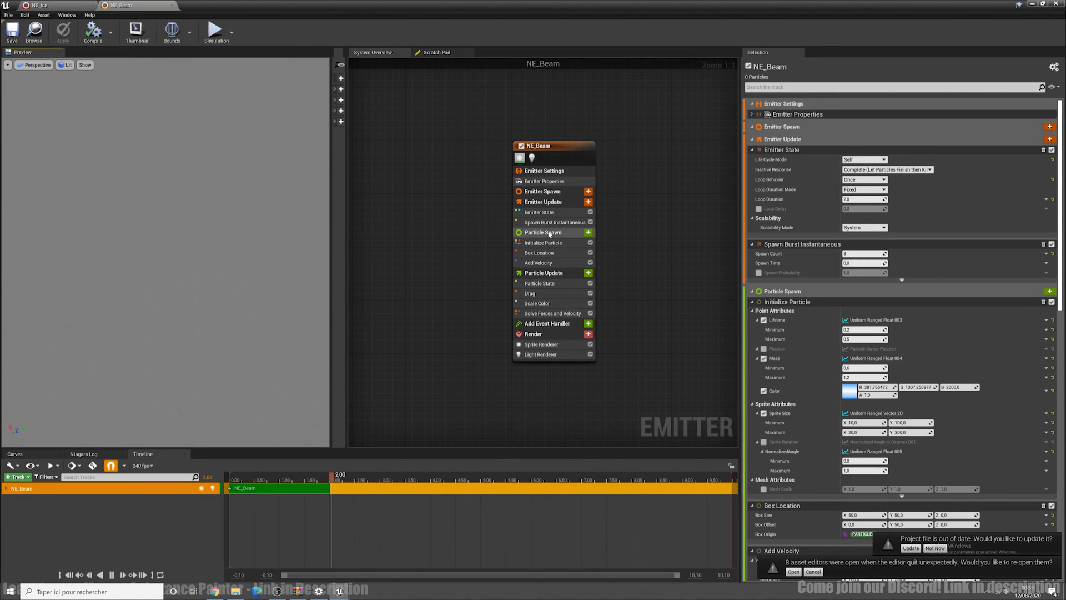
# Review NE_Beam's Sprite Renderer material and its Spawn Burst Instantaneous settings
pyautogui.click(564, 352)
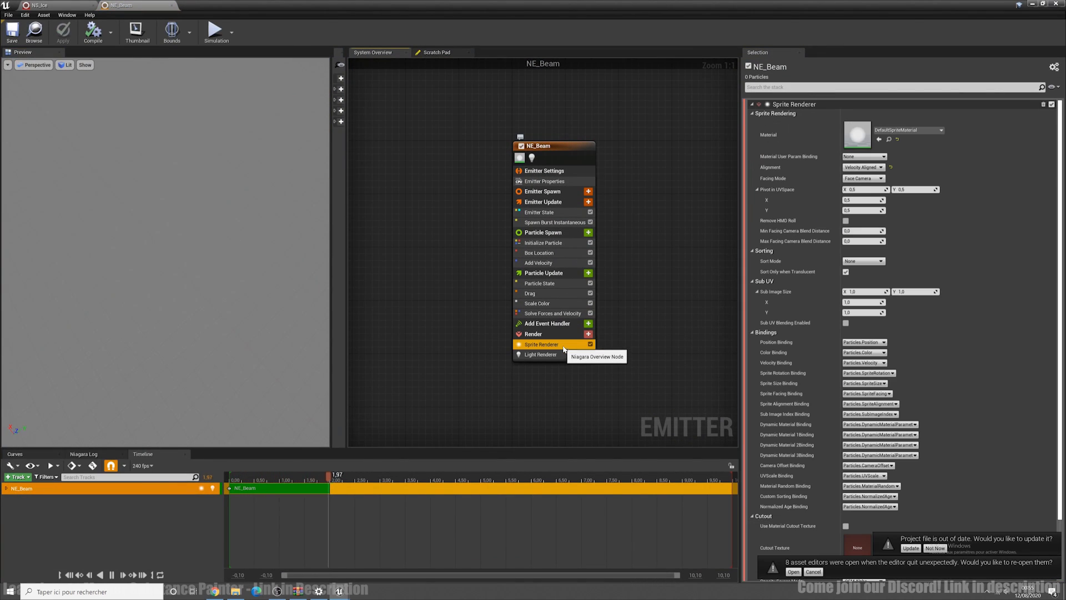
pyautogui.click(857, 141)
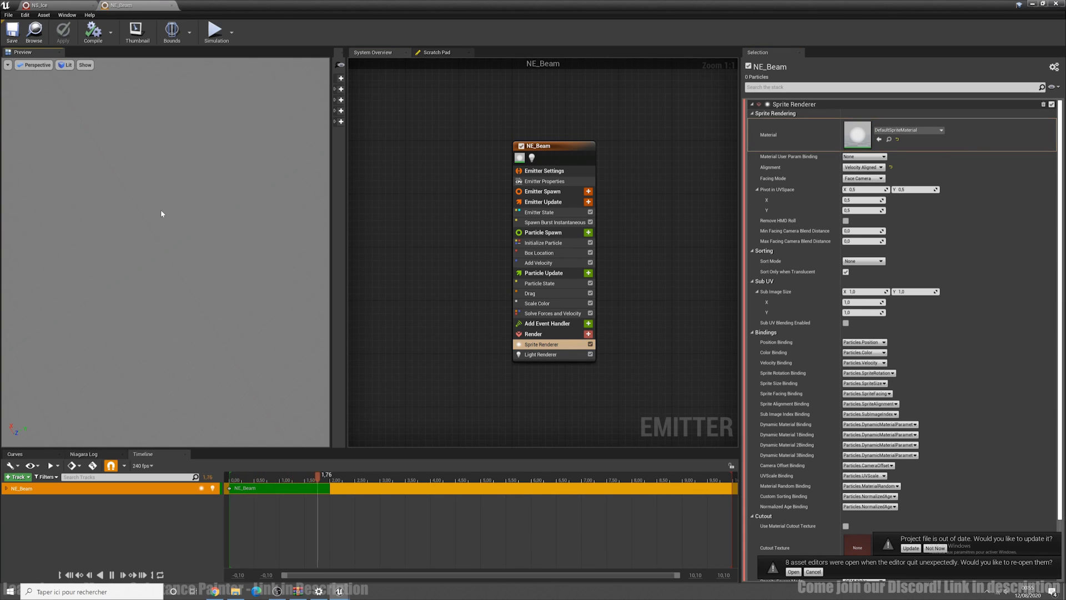
pyautogui.click(535, 347)
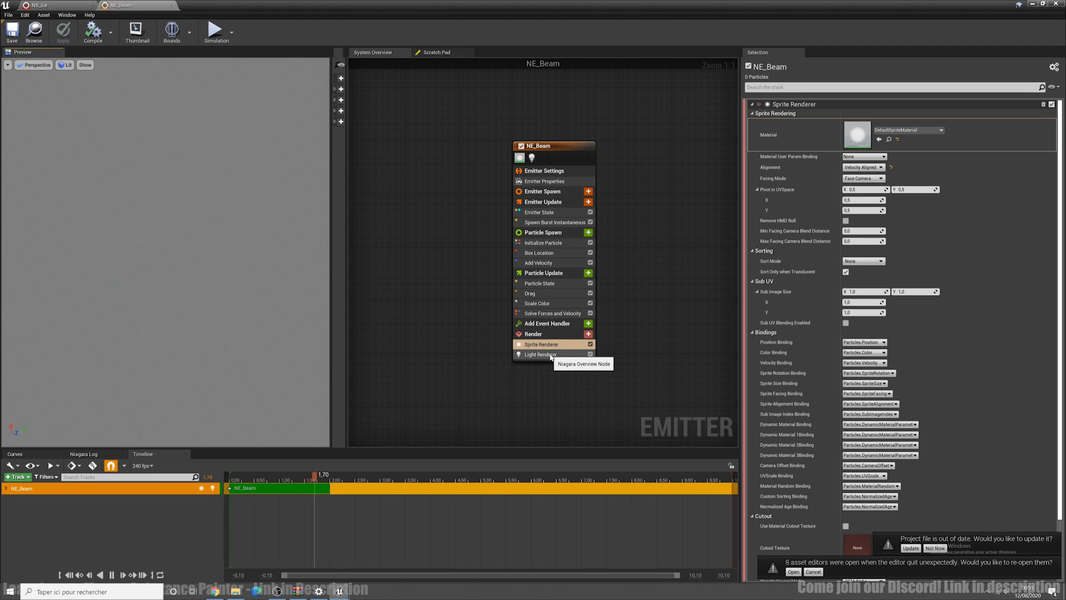
pyautogui.click(551, 224)
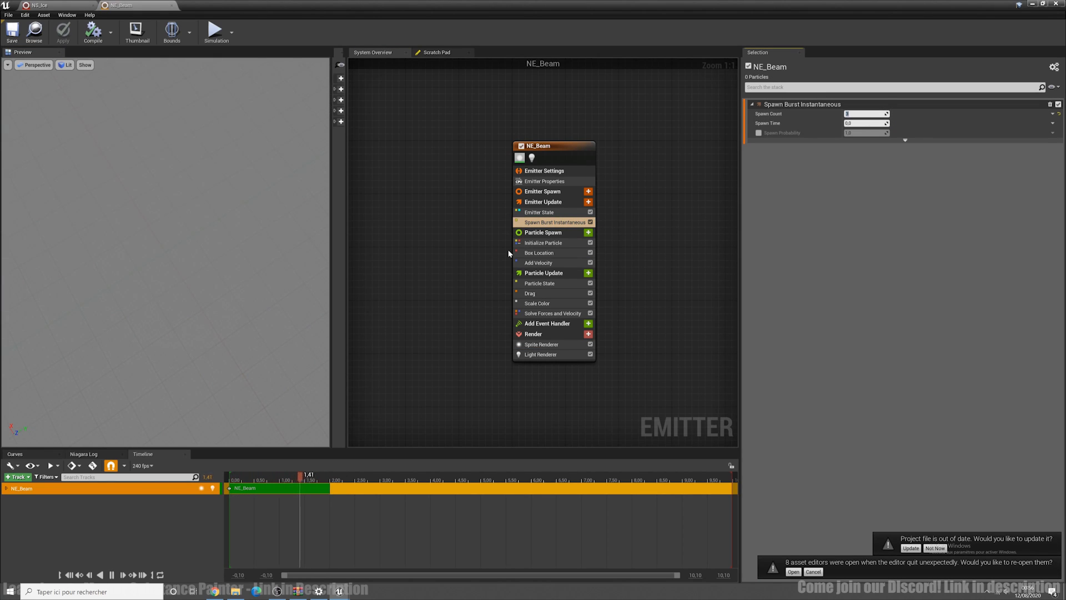
# Review NE_Beam's Particle Spawn settings, searching the Sprite Size dynamic inputs for "uni" and checking the size and lifetime ranges
pyautogui.click(547, 232)
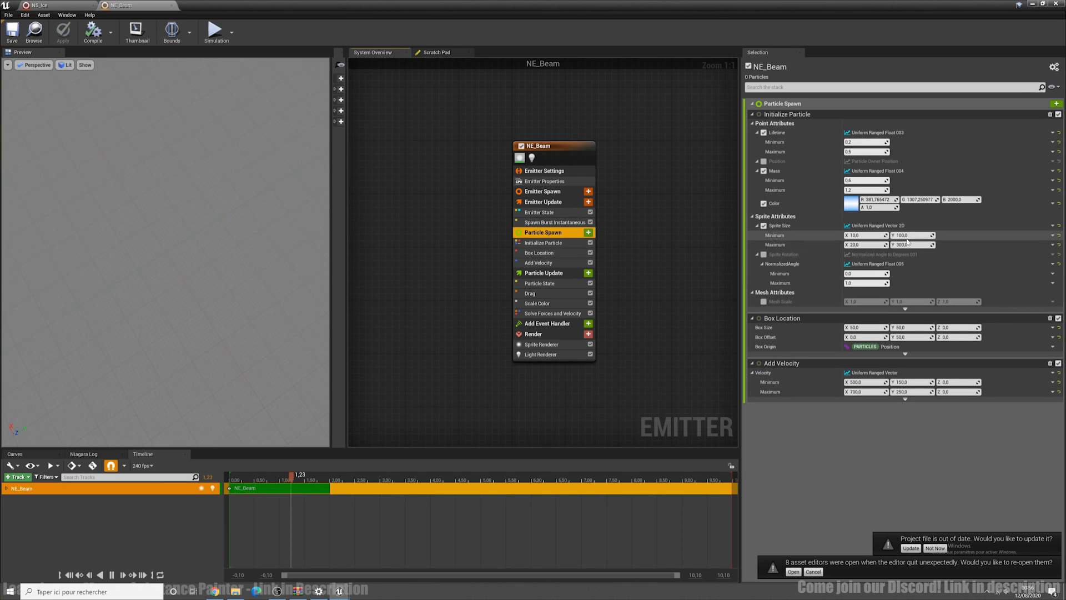
pyautogui.click(1052, 226)
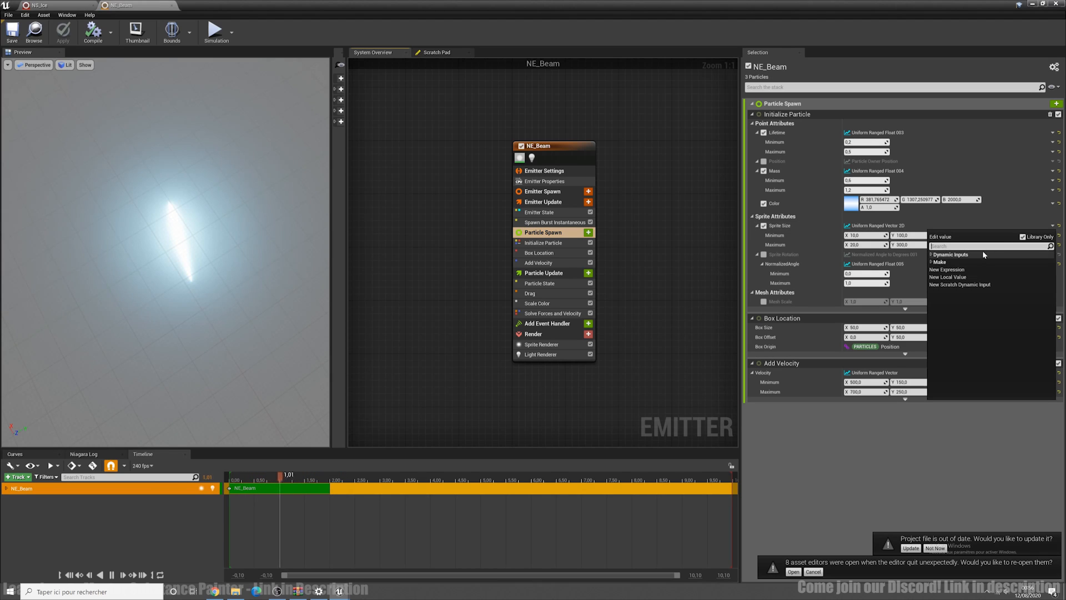
pyautogui.write('uni')
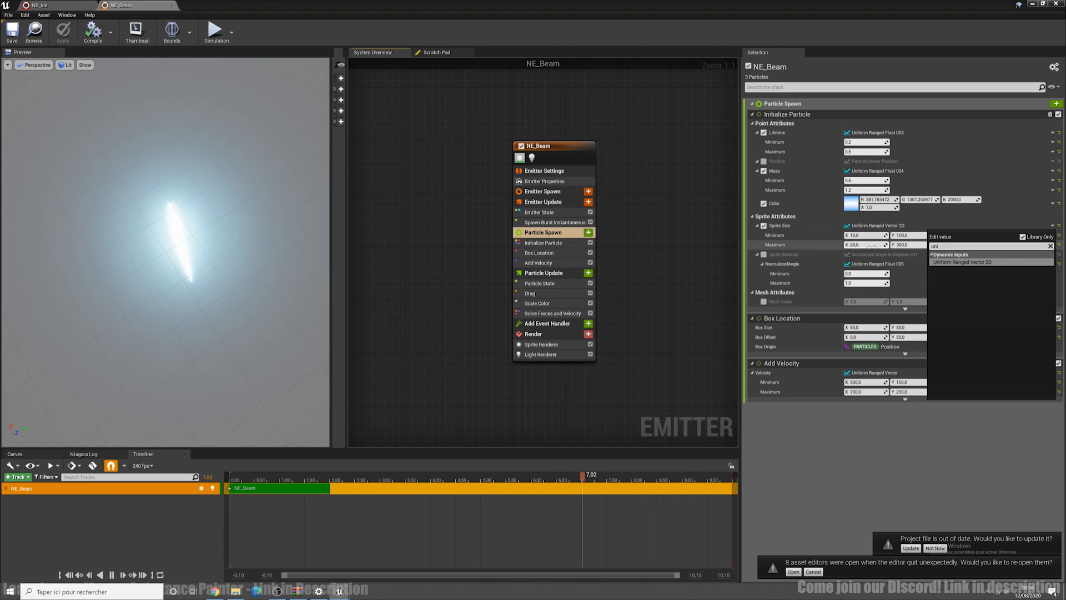
pyautogui.click(804, 236)
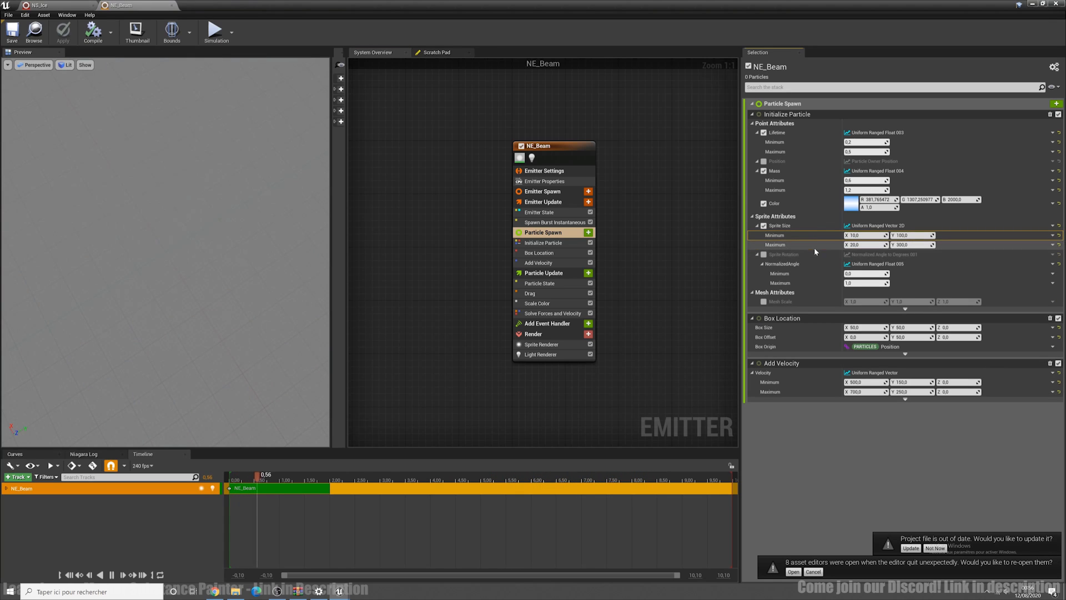
pyautogui.click(814, 248)
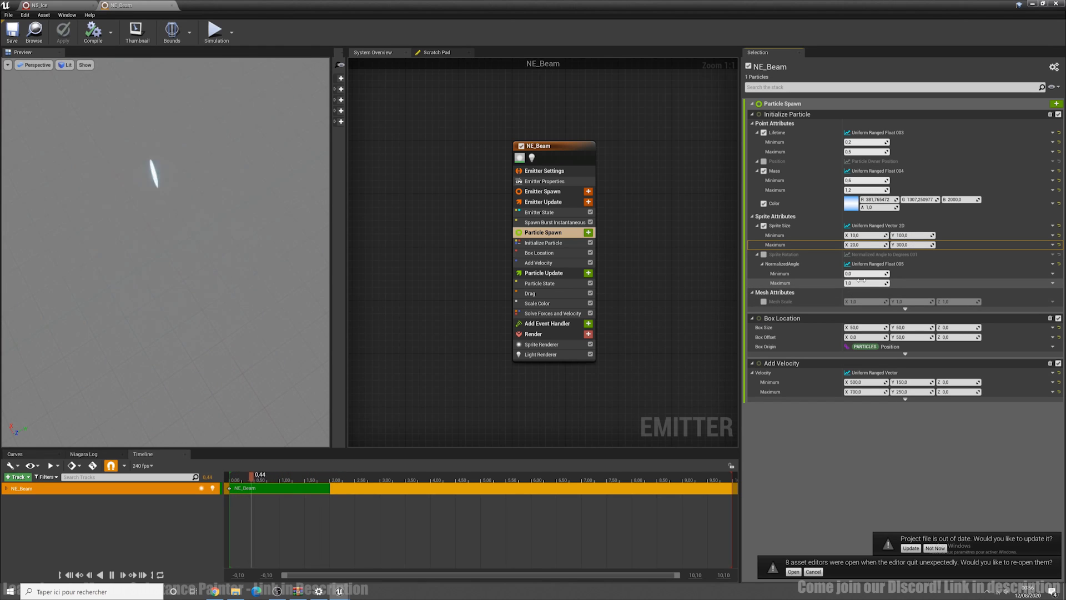
pyautogui.click(858, 152)
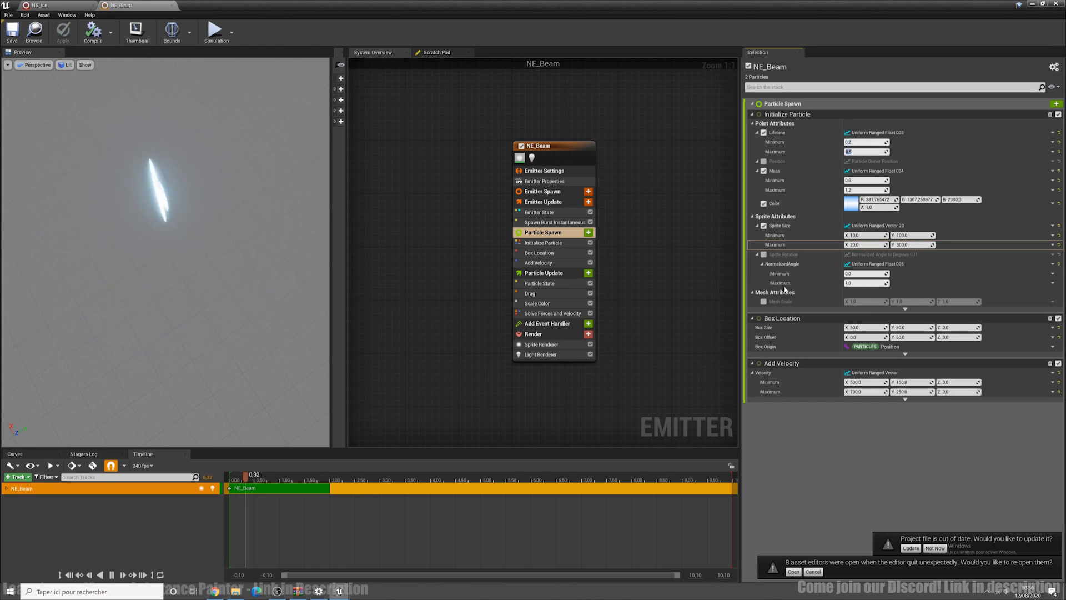
# Confirm NE_Beam's initial particle color with a brightness value of 2000 and show the Light Renderer settings
pyautogui.click(853, 203)
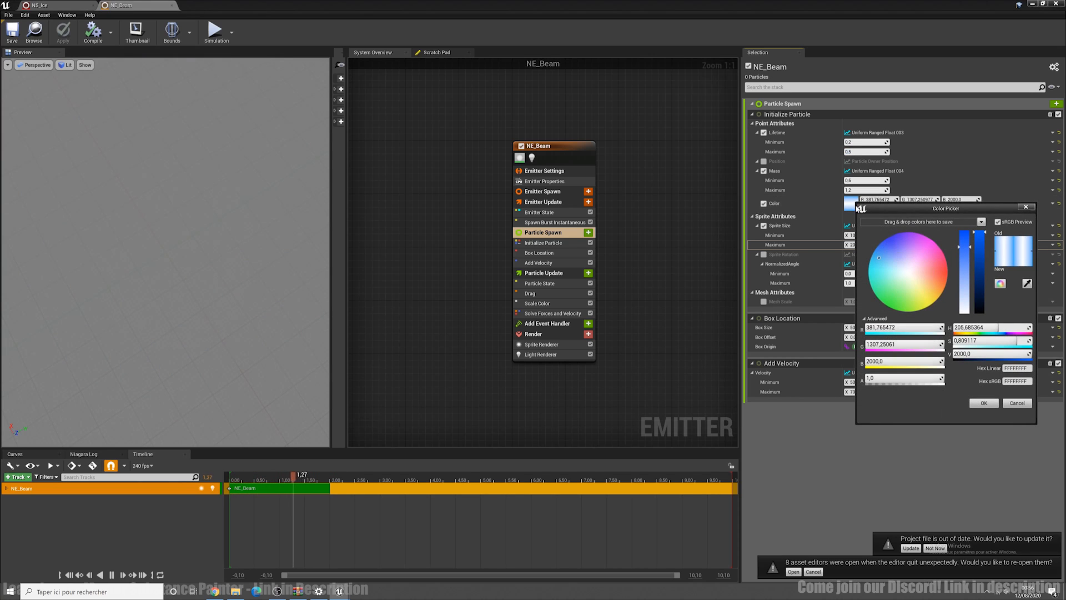
pyautogui.click(968, 354)
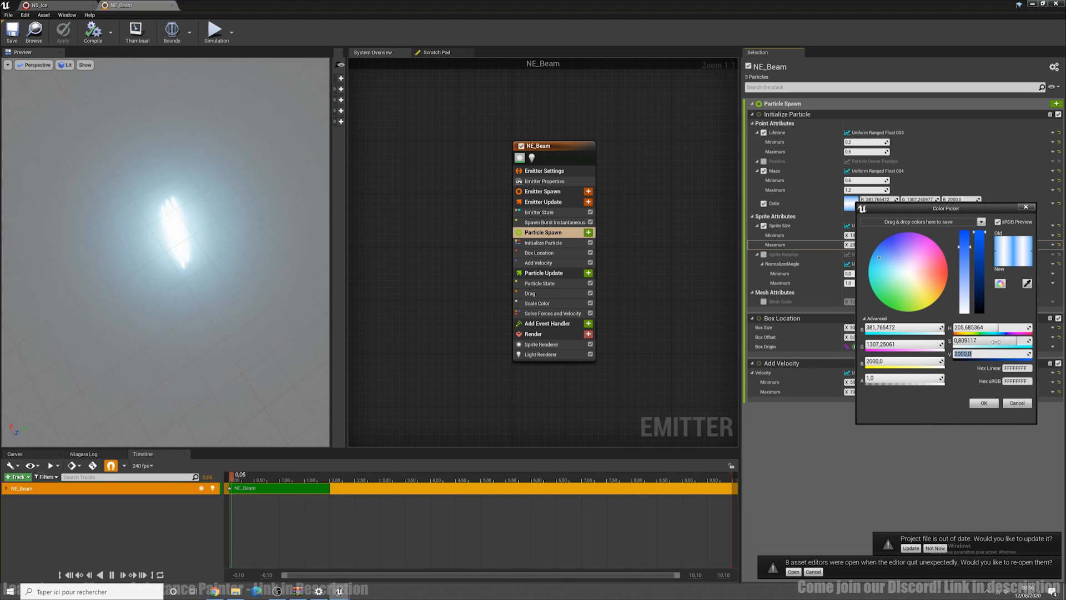
pyautogui.click(970, 354)
pyautogui.click(984, 403)
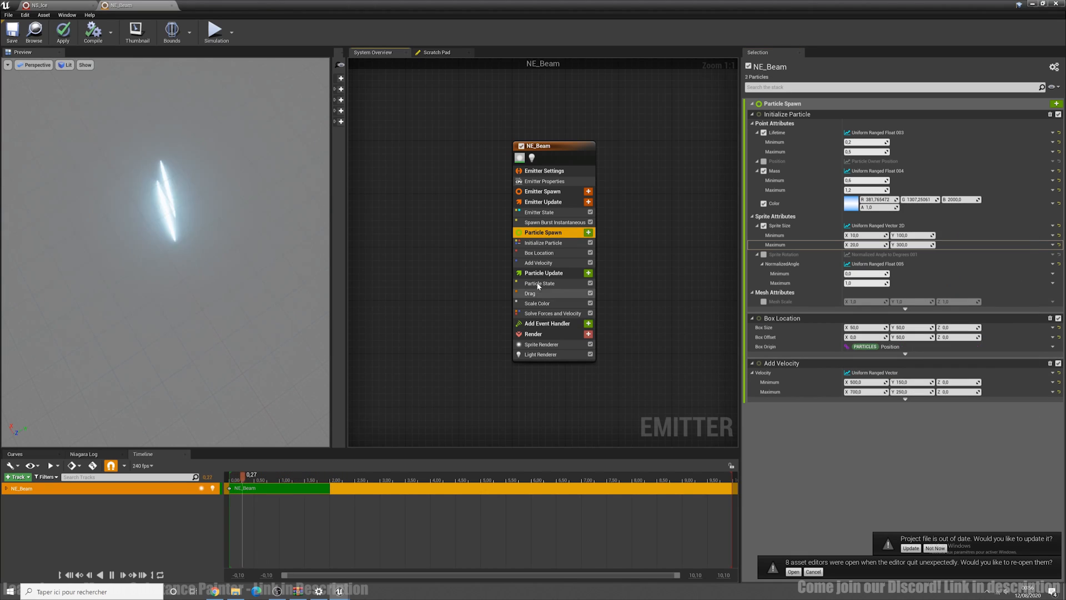
pyautogui.click(550, 356)
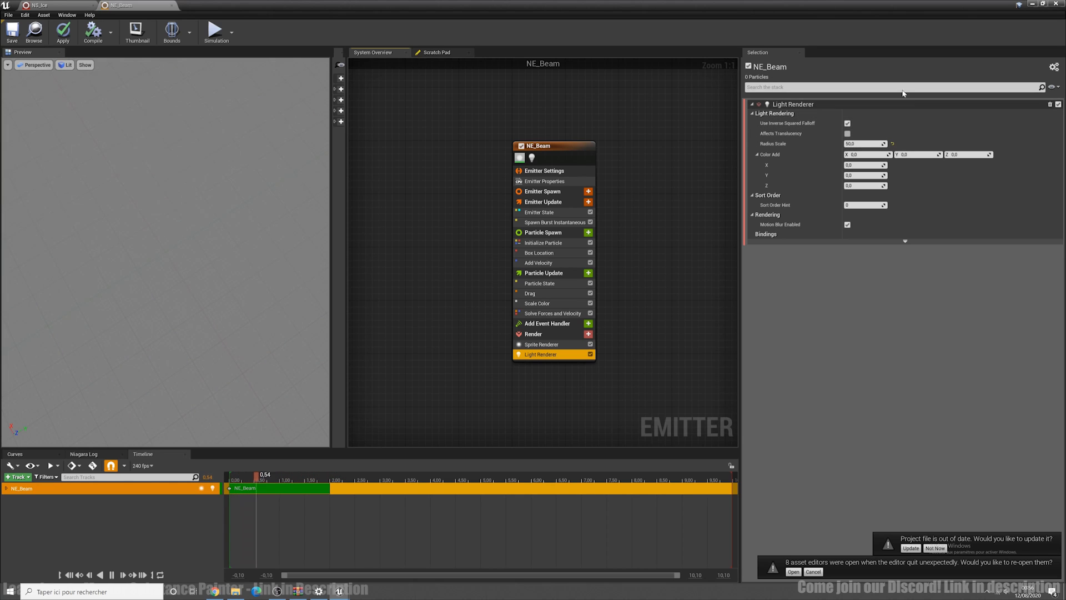
# Return to the ThirdPersonExampleMap level, play it to check the ice attack in game, and stop the session
pyautogui.click(39, 5)
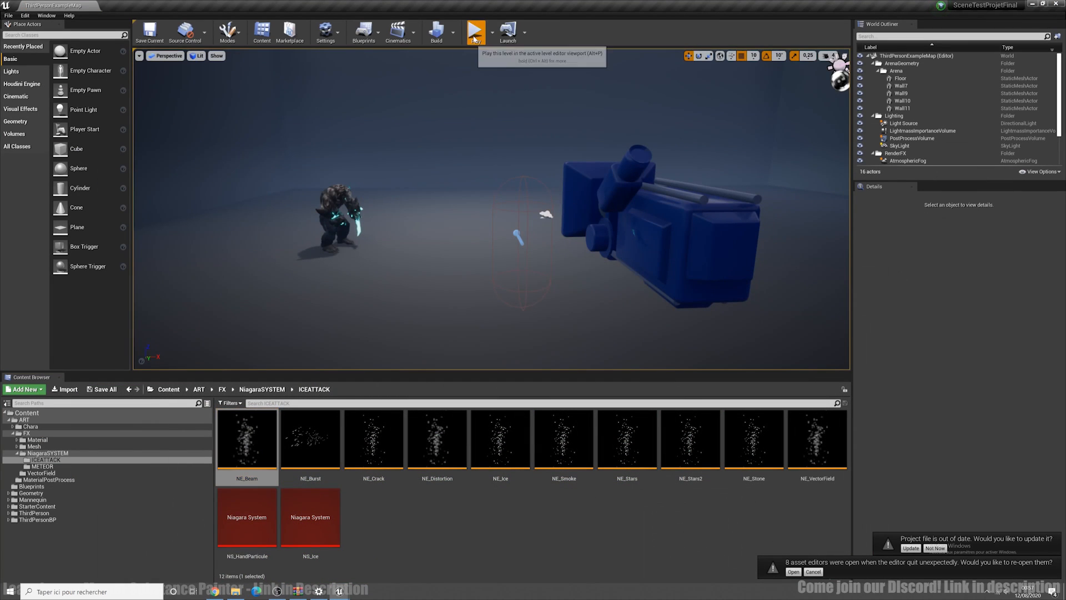
pyautogui.click(476, 30)
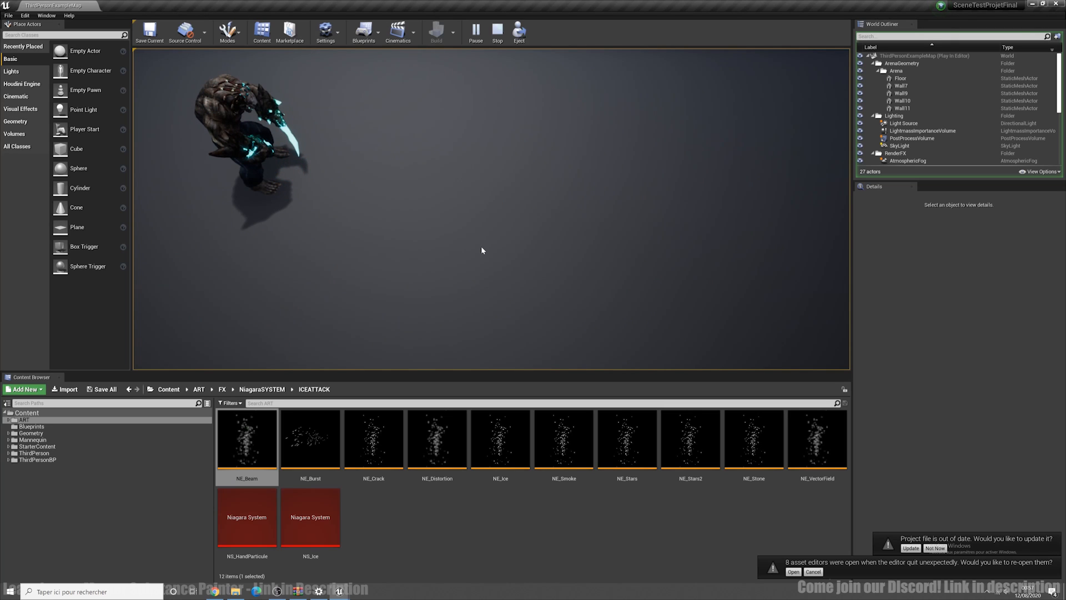
pyautogui.press('Escape')
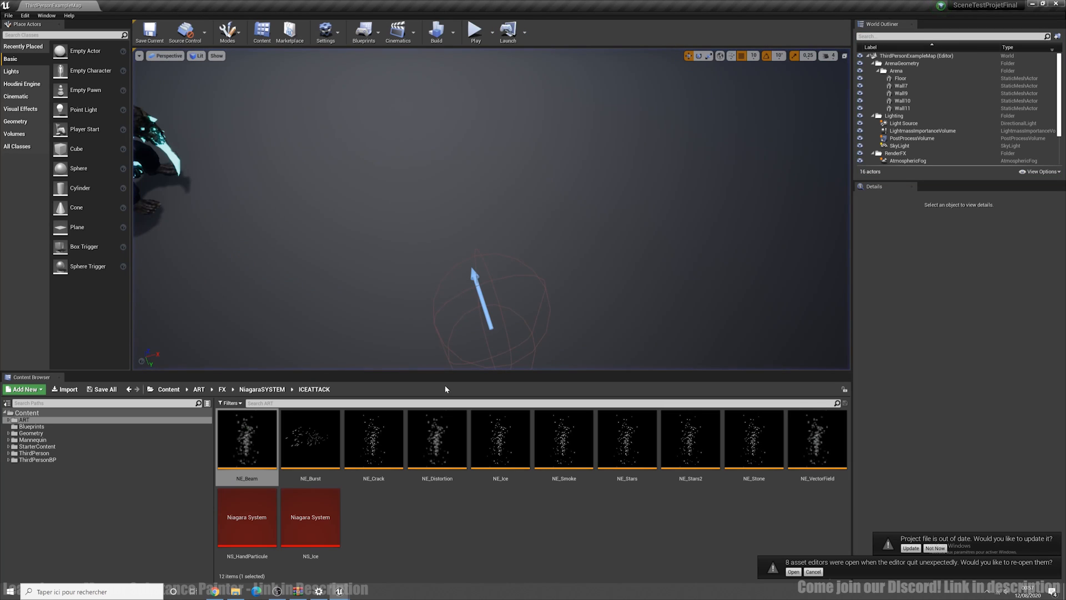
# Reopen the NE_Beam emitter and review its Particle State, Add Velocity and Particle Spawn settings
pyautogui.doubleClick(261, 449)
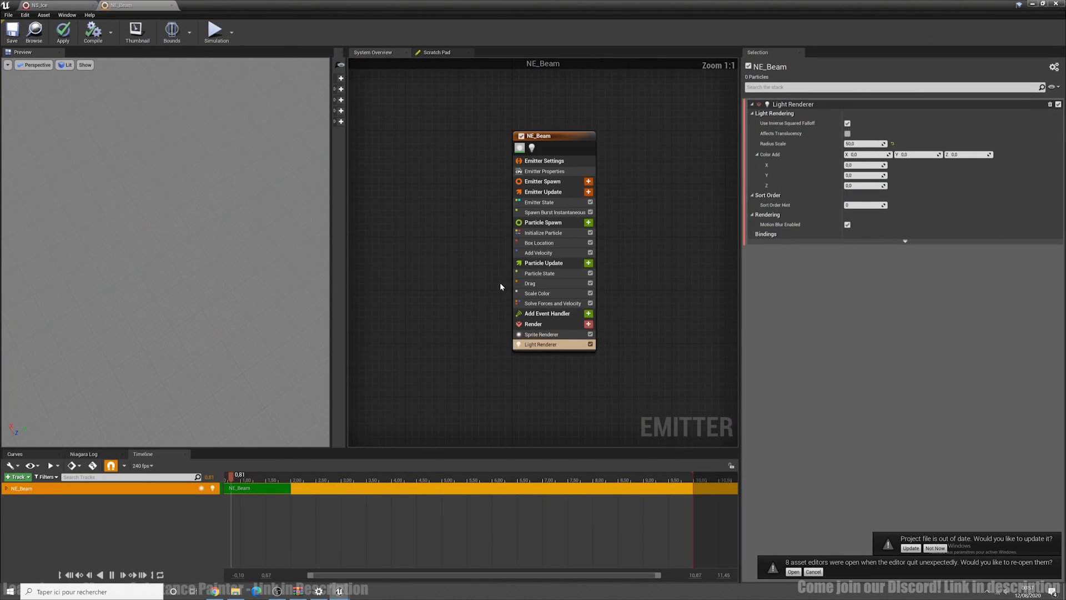
pyautogui.click(560, 273)
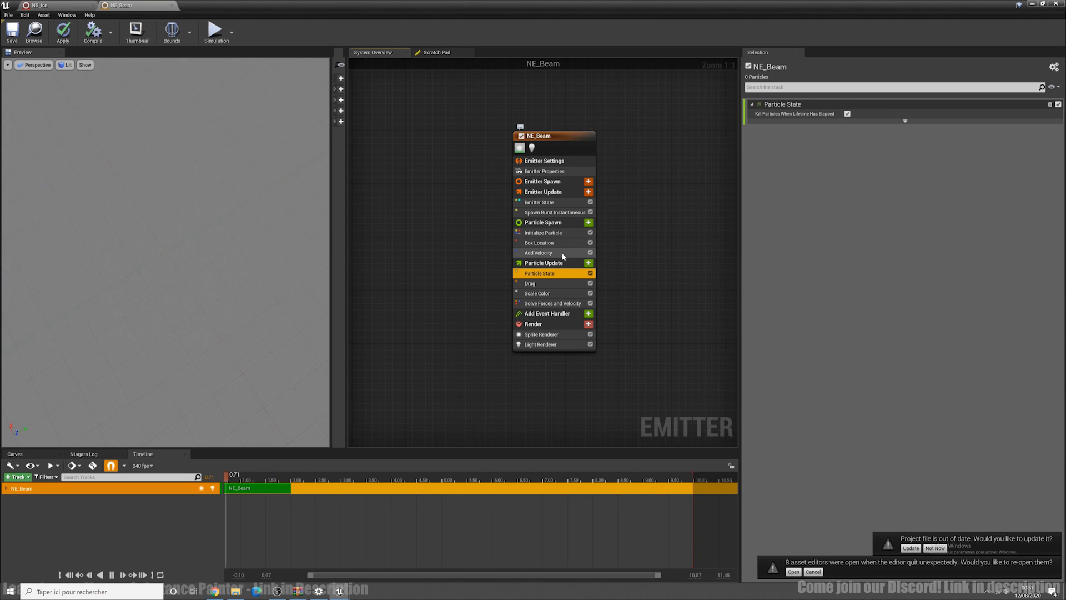
pyautogui.click(561, 253)
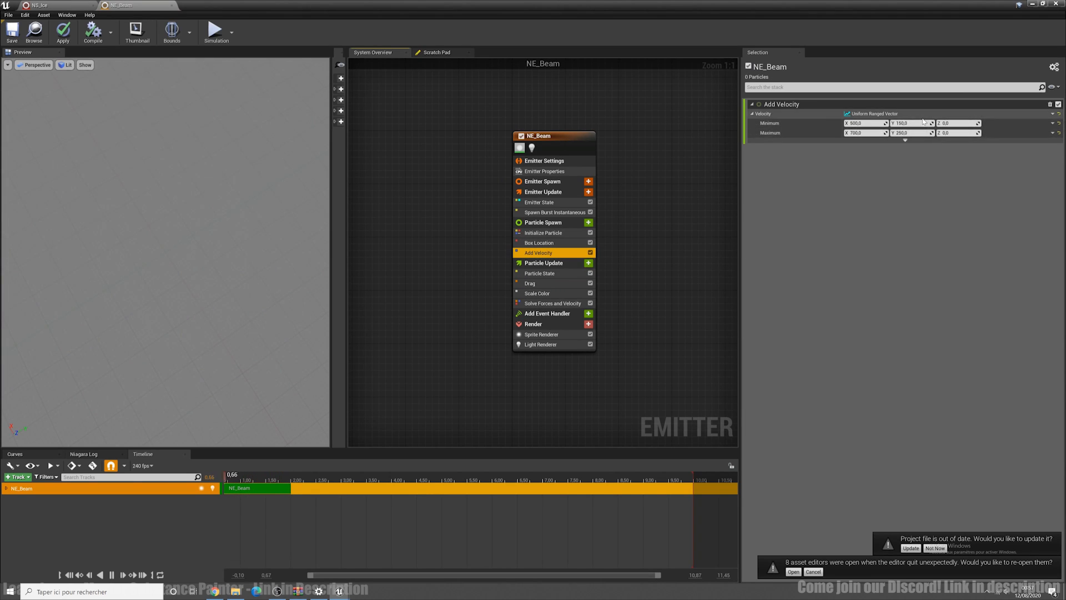
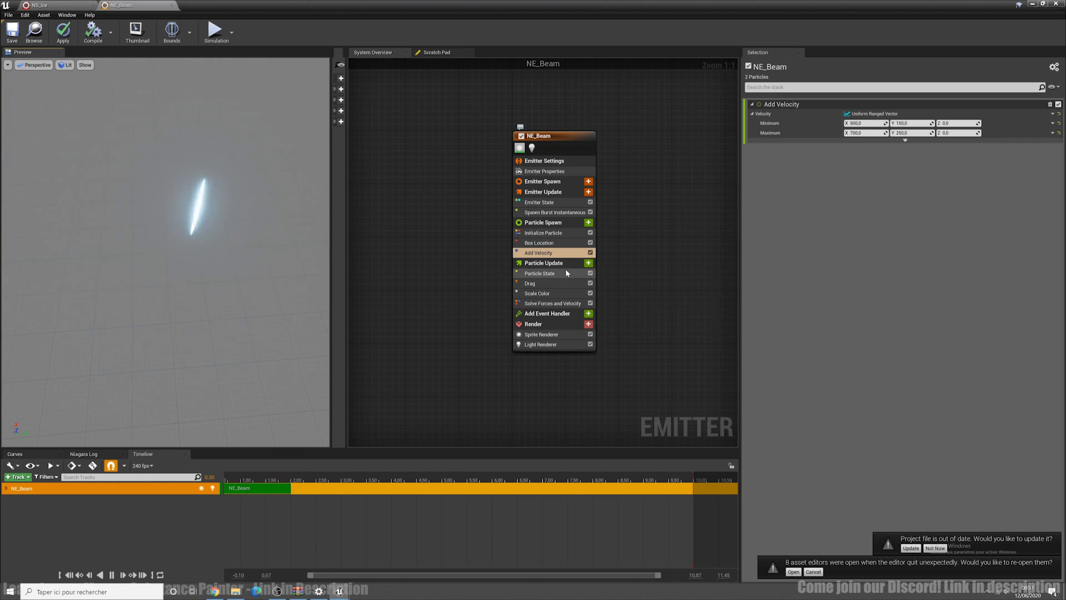
pyautogui.click(543, 222)
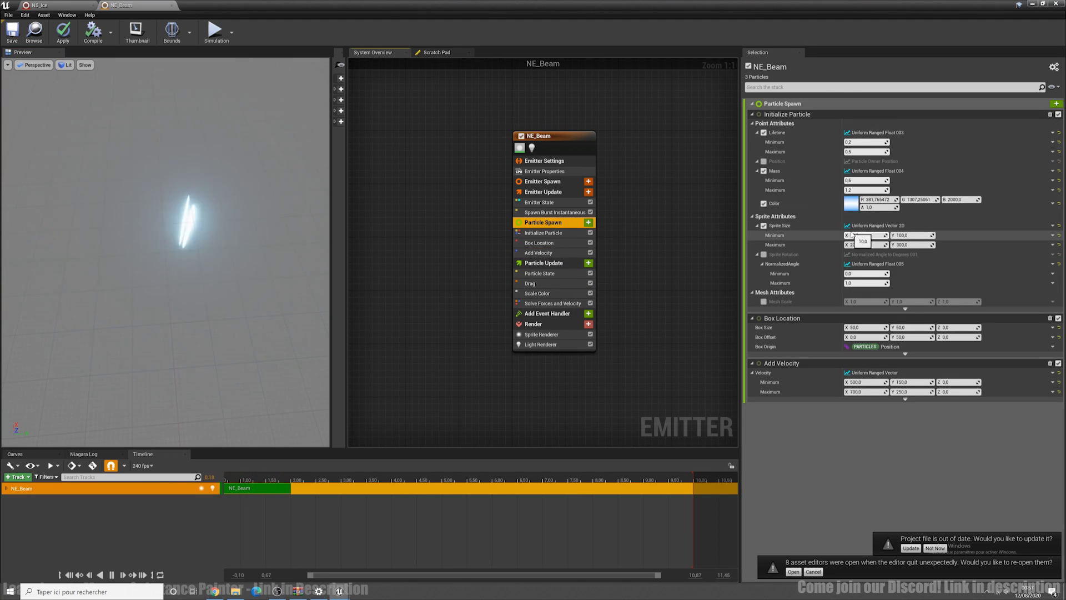
# Go back to the NS_Ice system, isolate the NE_Beam001 emitter and inspect its Add Velocity range
pyautogui.click(49, 5)
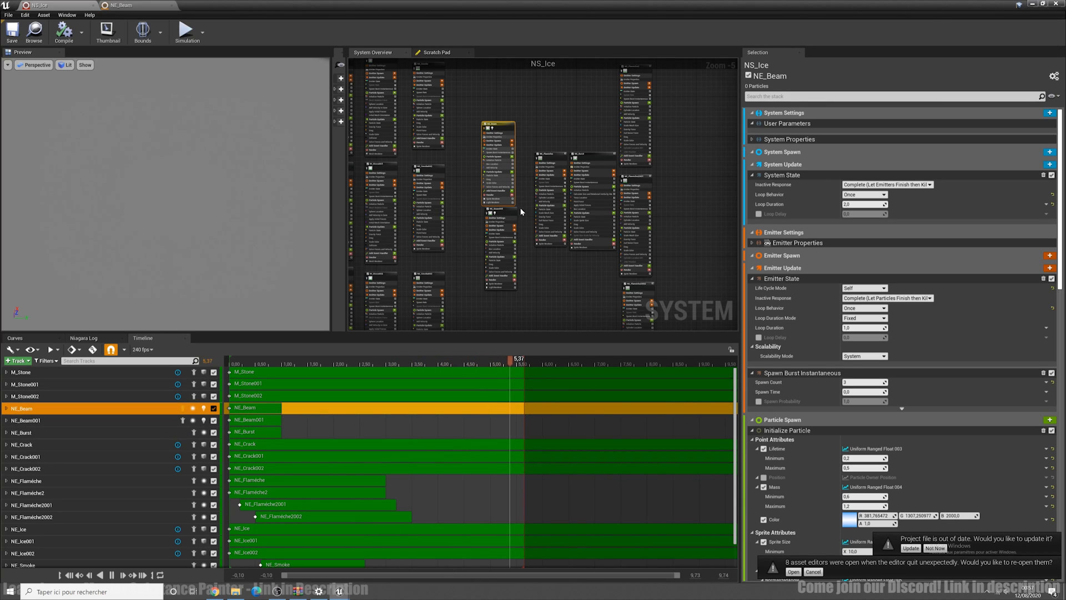
pyautogui.click(183, 420)
pyautogui.scroll(5, 504, 214)
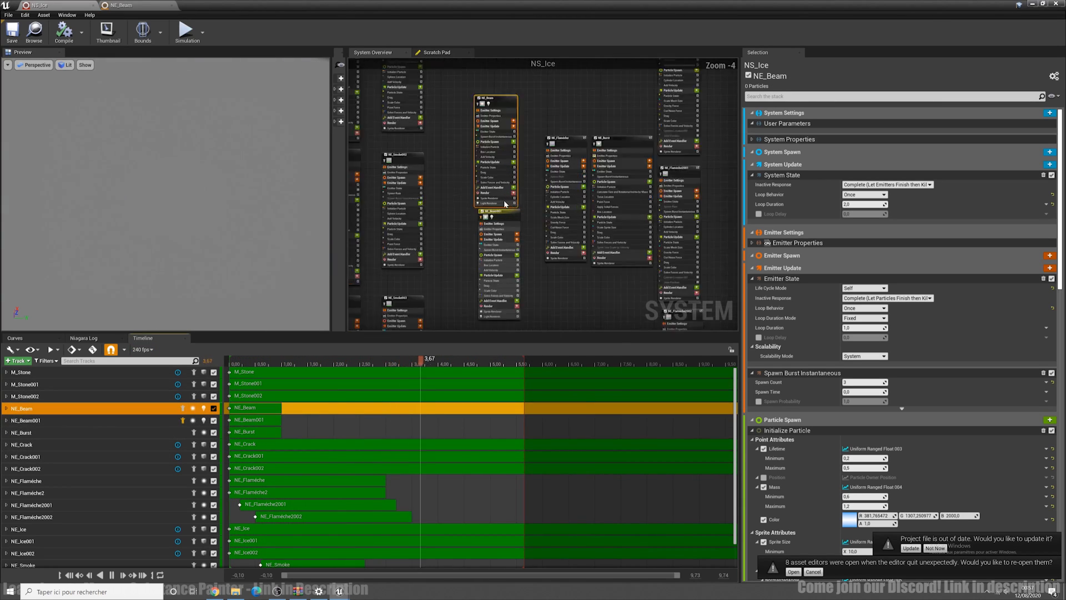
pyautogui.click(502, 220)
pyautogui.moveTo(550, 282); pyautogui.dragTo(522, 163, button='right')
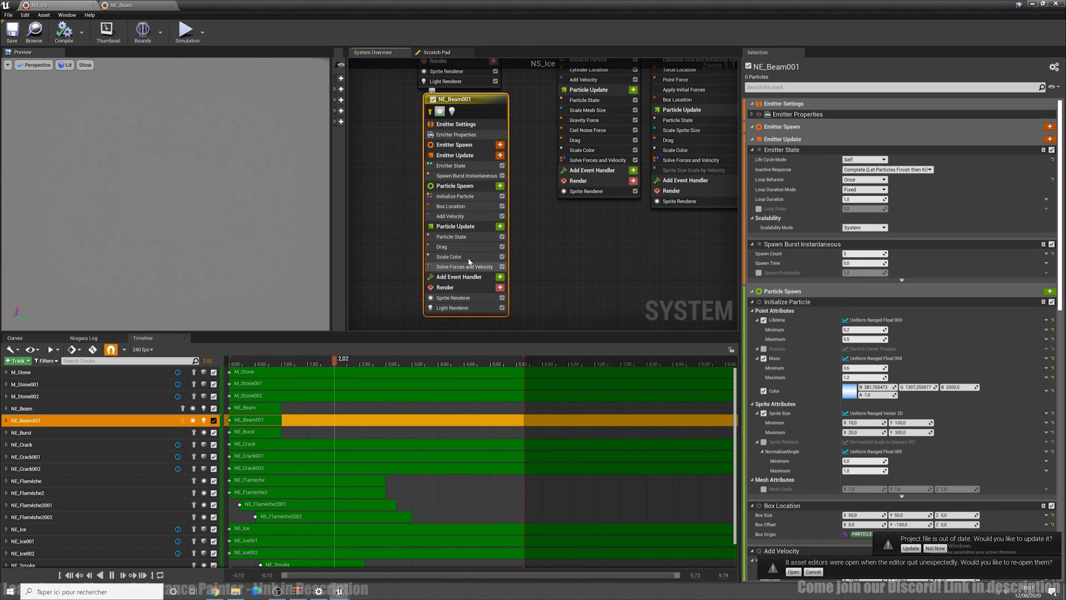
pyautogui.click(473, 216)
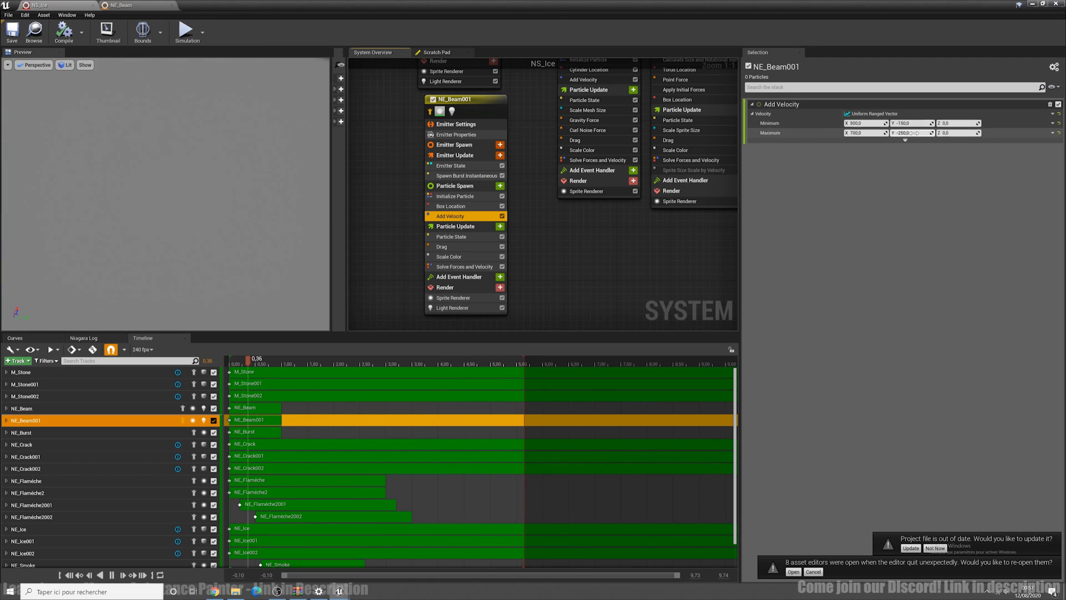
pyautogui.click(228, 228)
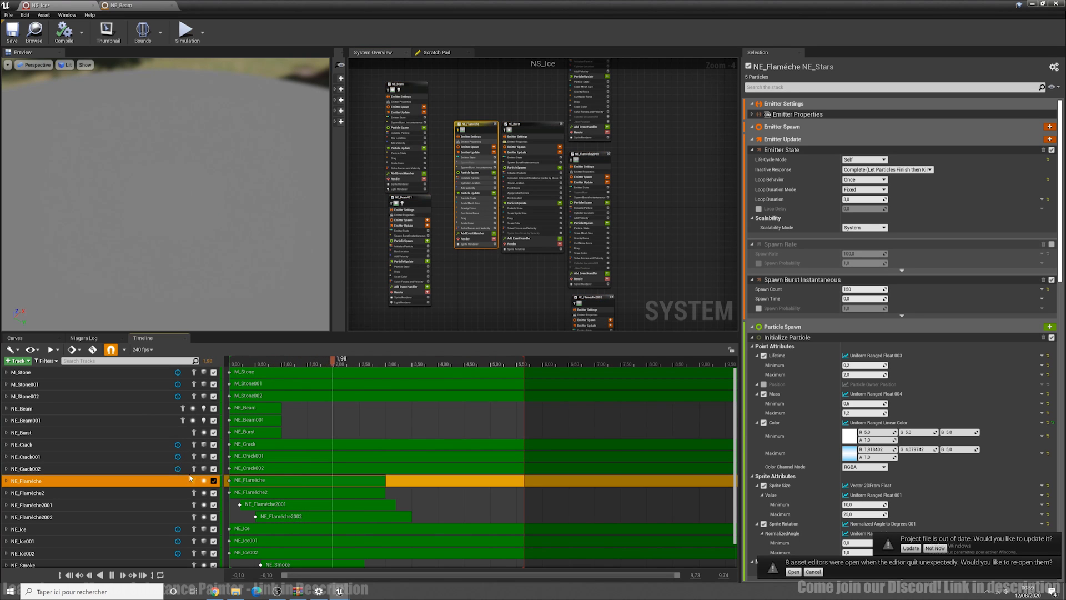
# Open the NE_Stars emitter from the ICEATTACK folder and open the M_Etincelle material used by its Sprite Renderer
pyautogui.moveTo(185, 255); pyautogui.dragTo(214, 218)
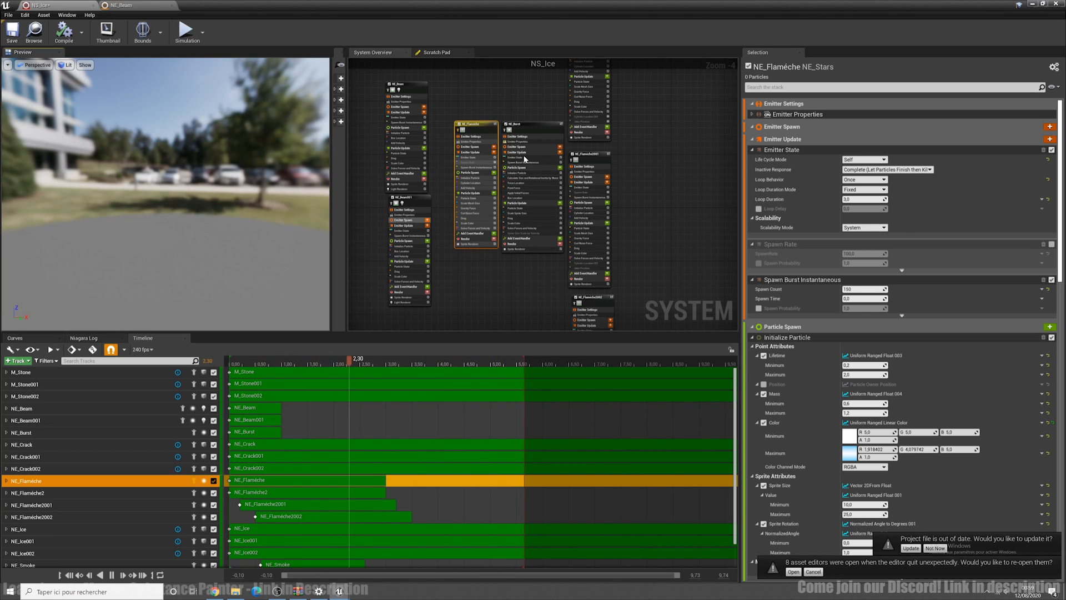
pyautogui.click(1032, 5)
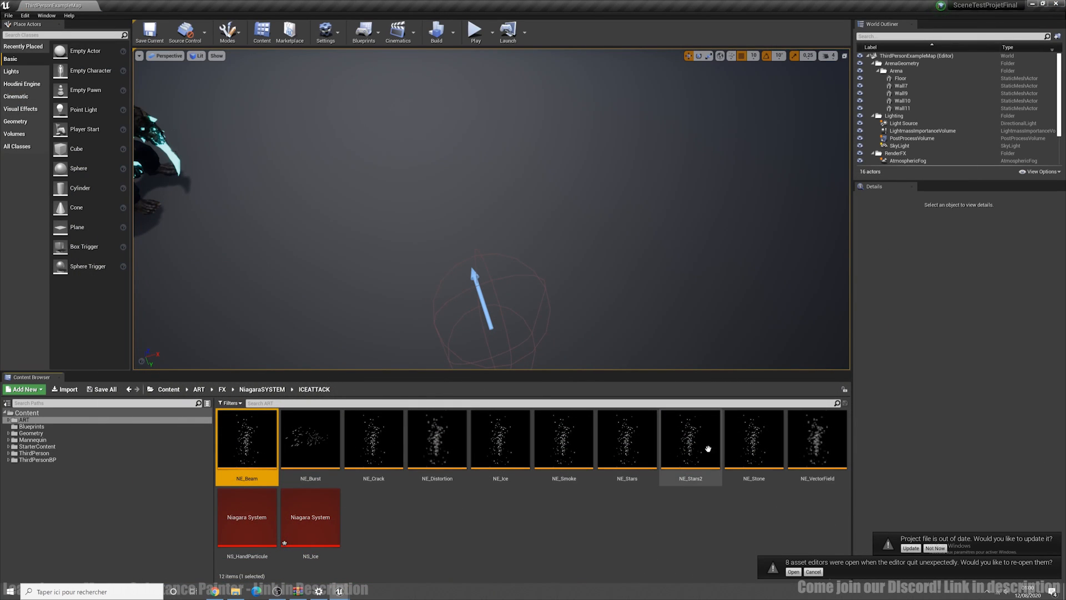
pyautogui.doubleClick(623, 448)
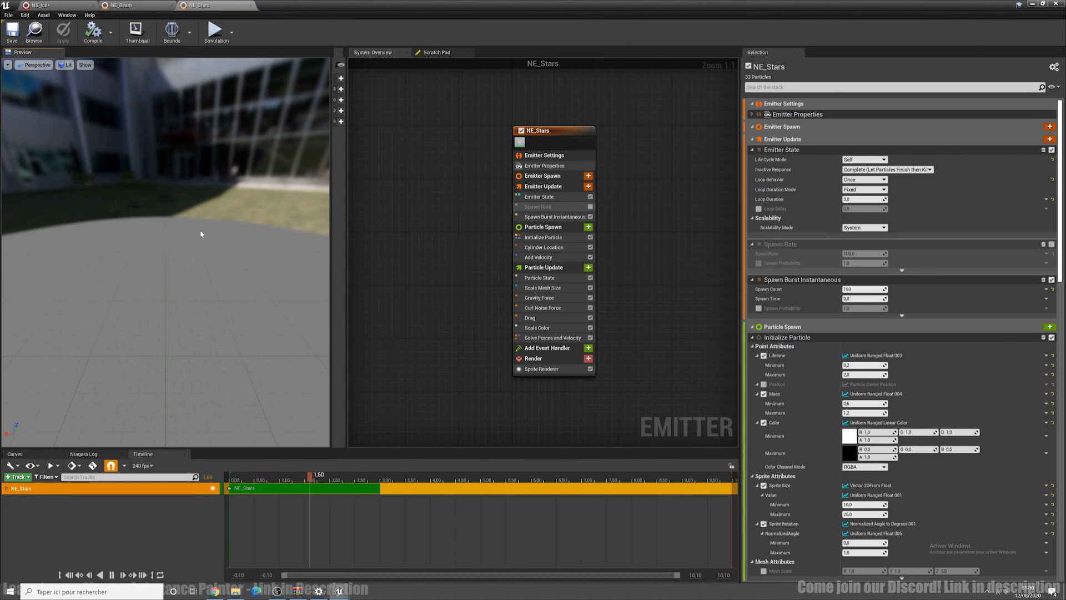
pyautogui.click(542, 369)
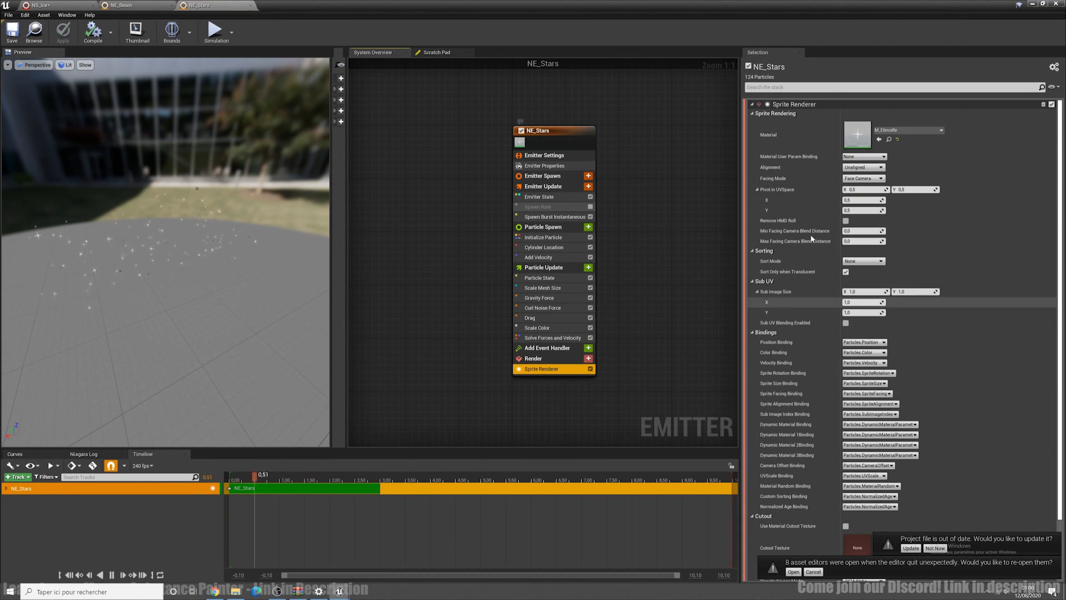
pyautogui.doubleClick(857, 135)
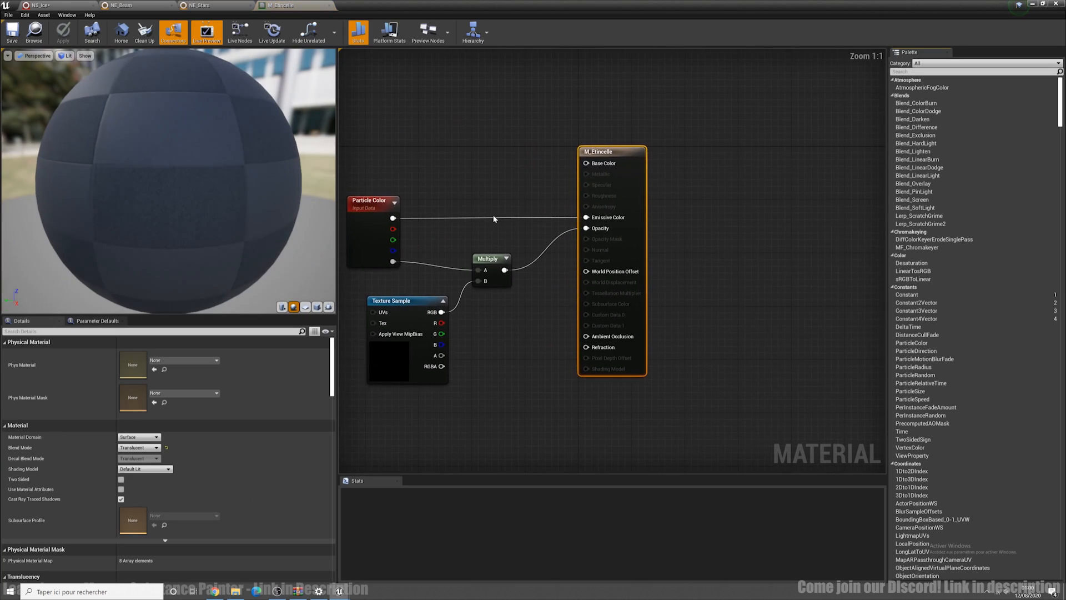
# Open the T_Etincelle texture from the material's Texture Sample node and view the whole star shape
pyautogui.click(488, 347)
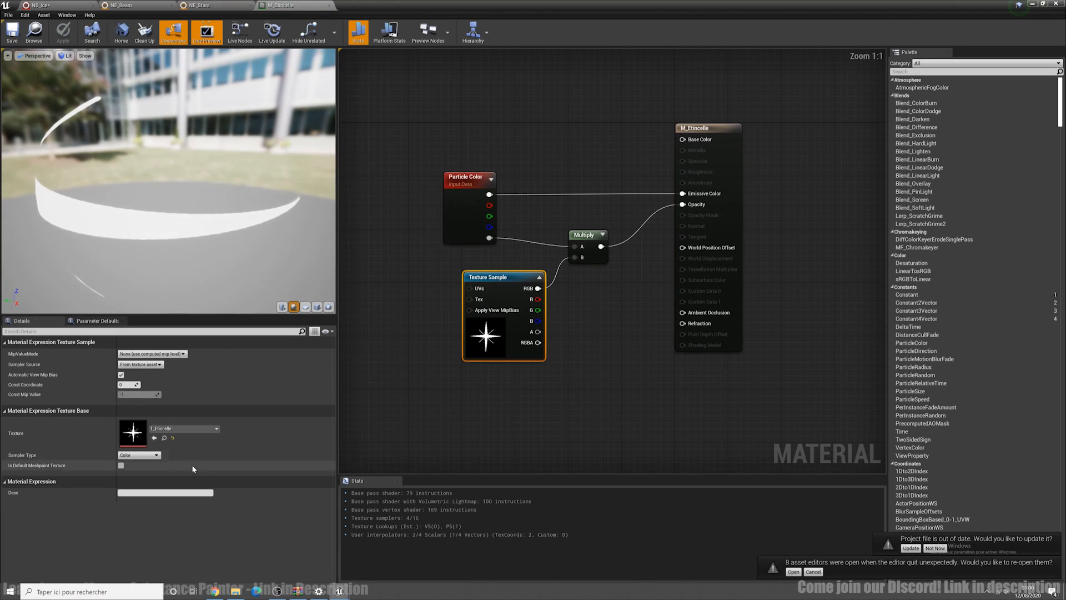
pyautogui.doubleClick(143, 442)
pyautogui.scroll(5, 348, 177)
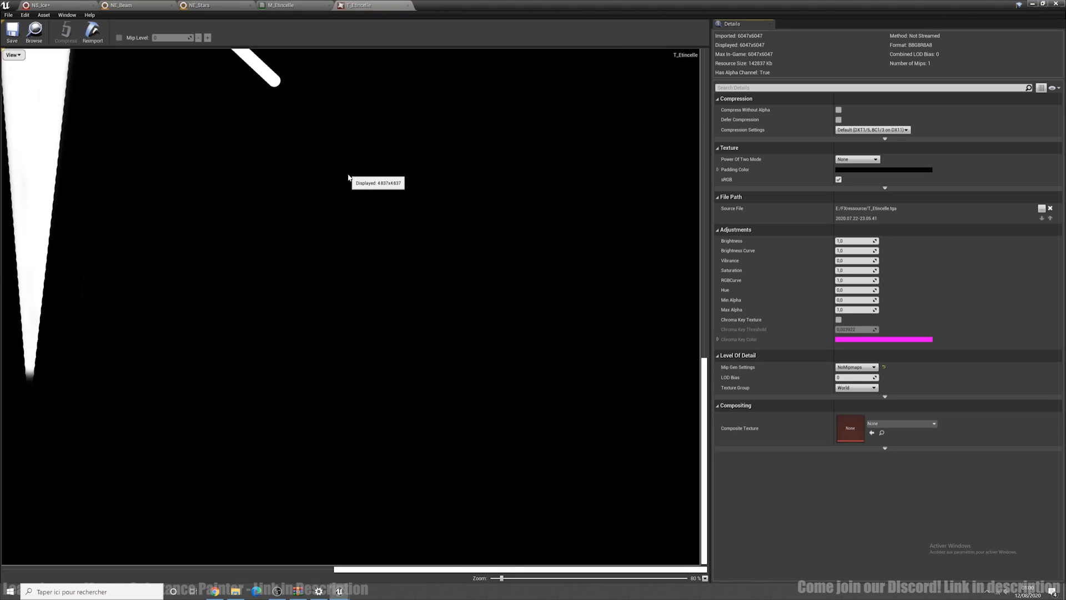
pyautogui.scroll(-6, 349, 177)
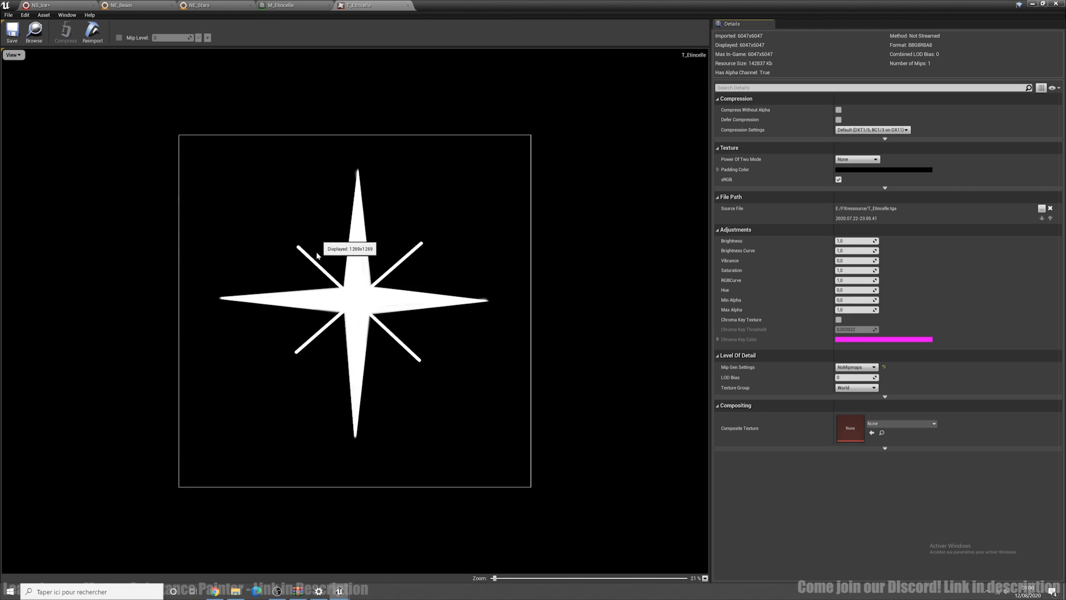
# Return to the M_Etincelle material, examine its Particle Color and Multiply nodes, and turn on Hide Unrelated
pyautogui.click(280, 5)
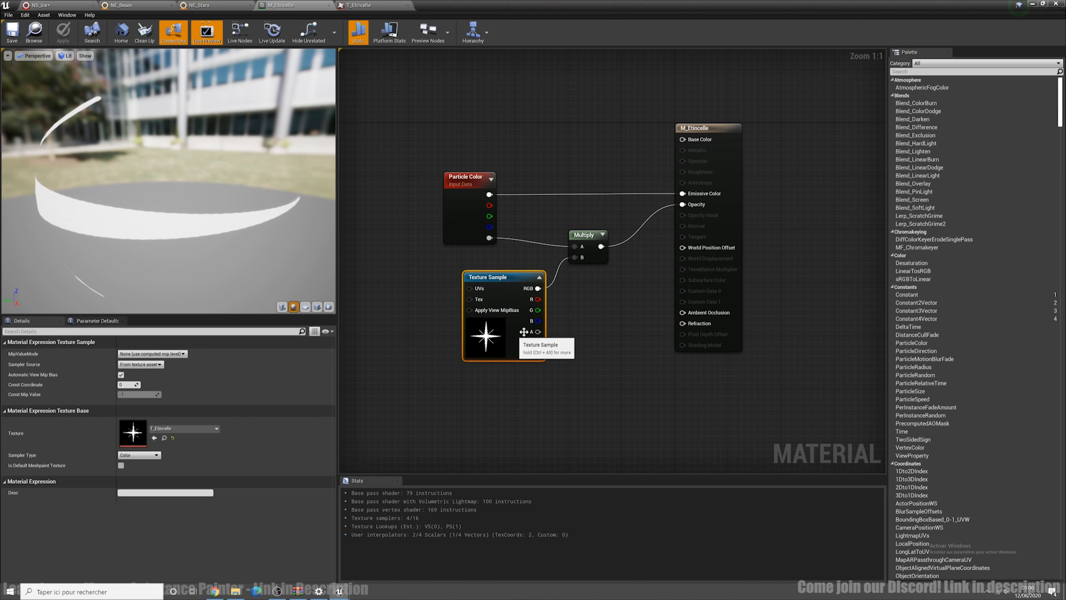
pyautogui.click(452, 205)
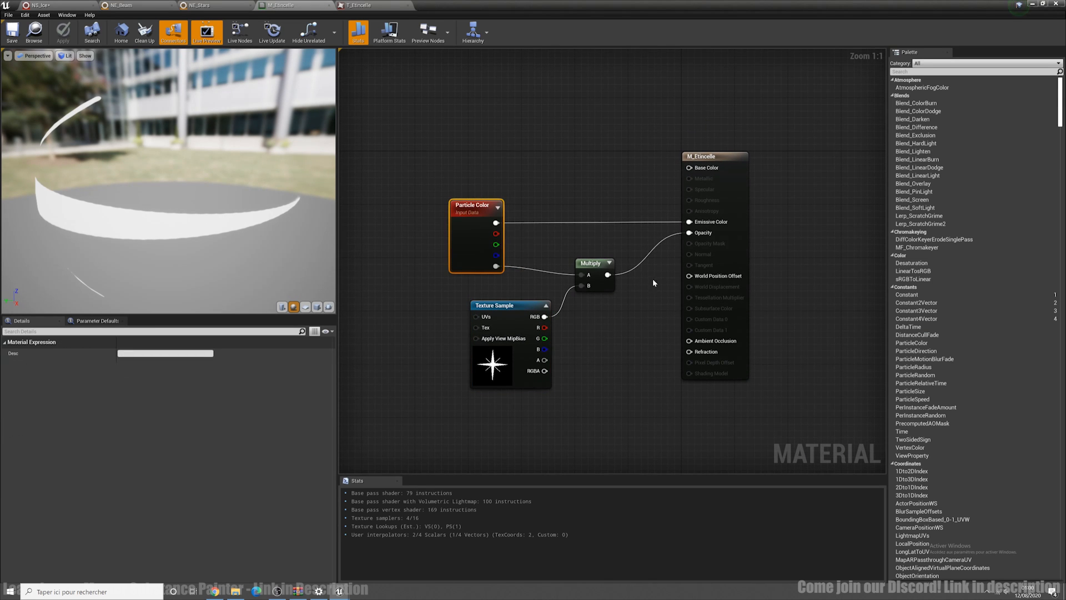
pyautogui.moveTo(622, 308); pyautogui.dragTo(622, 309)
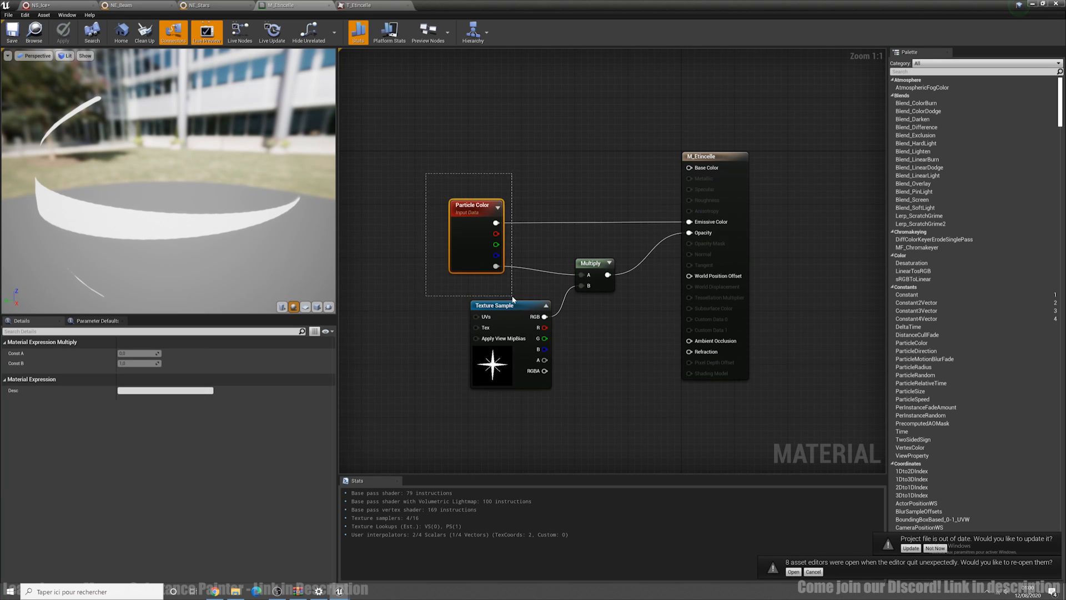
pyautogui.moveTo(512, 298); pyautogui.dragTo(512, 297)
pyautogui.click(309, 32)
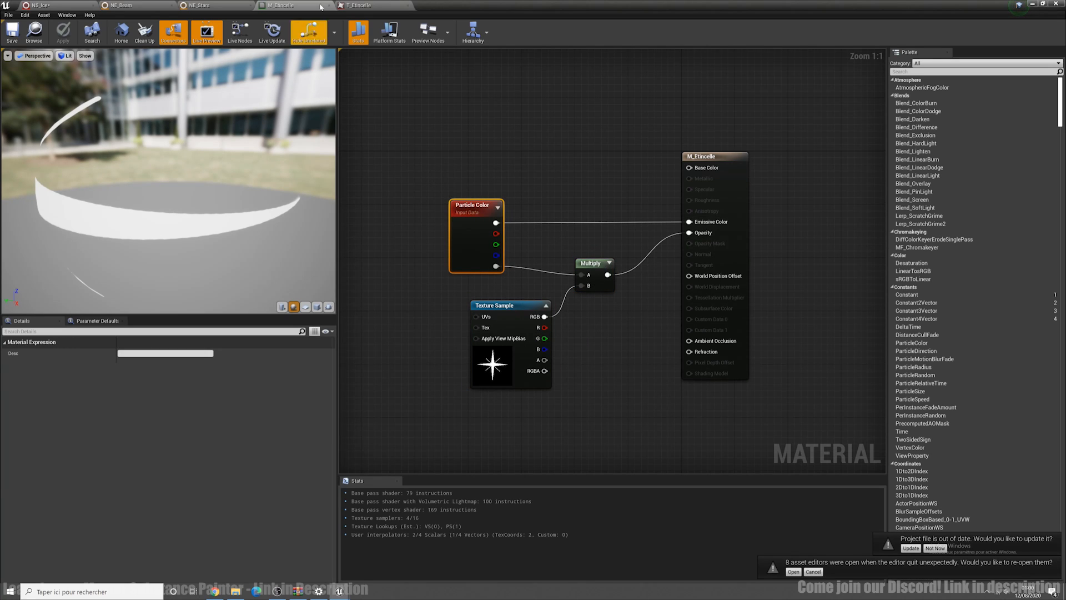
# Return to the NE_Stars emitter and close the M_Etincelle material and T_Etincelle texture editors
pyautogui.click(392, 4)
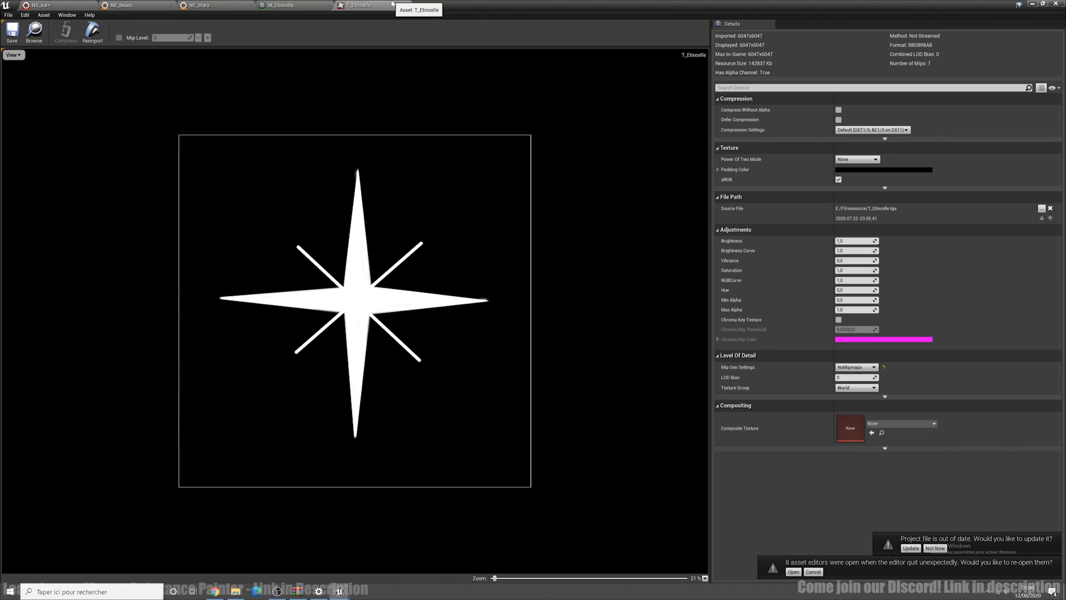
pyautogui.click(213, 4)
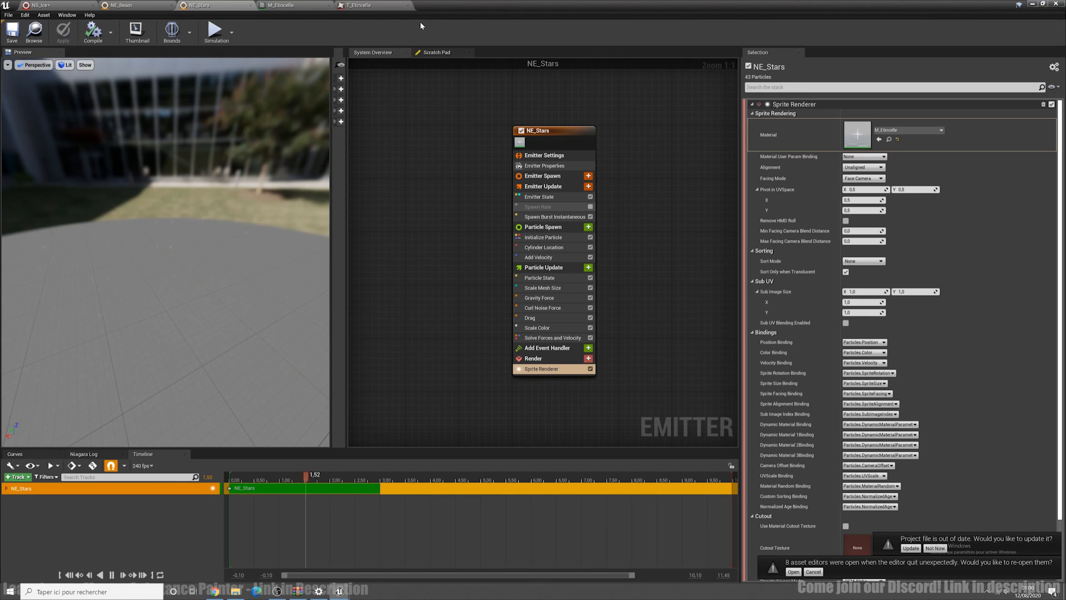
pyautogui.click(326, 5)
pyautogui.click(326, 5)
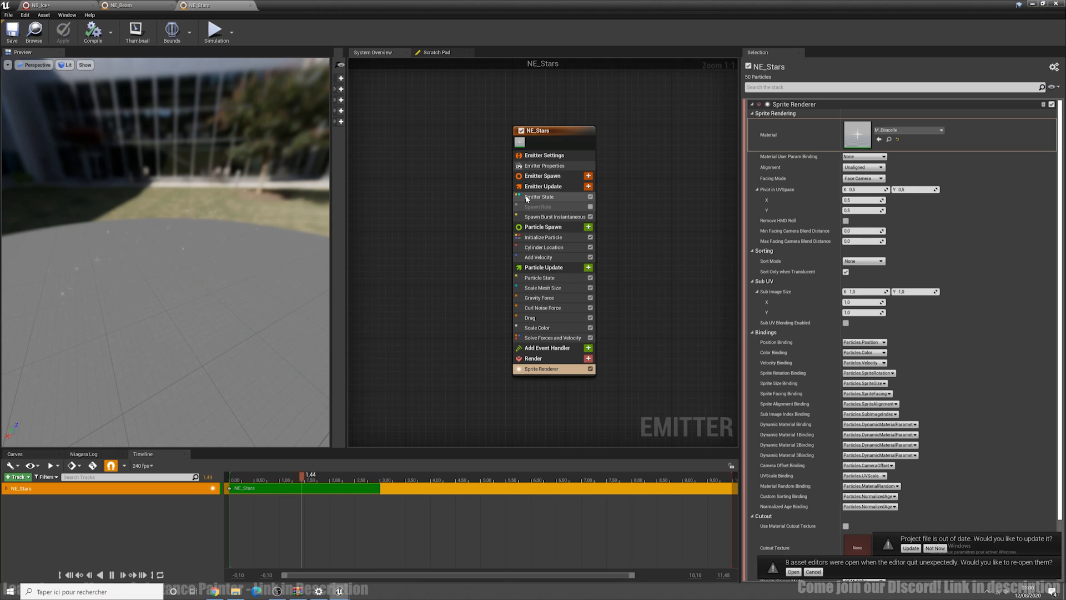
# Inspect NE_Stars' burst Spawn Count and its Add Velocity minimum and maximum range
pyautogui.click(555, 216)
pyautogui.click(855, 113)
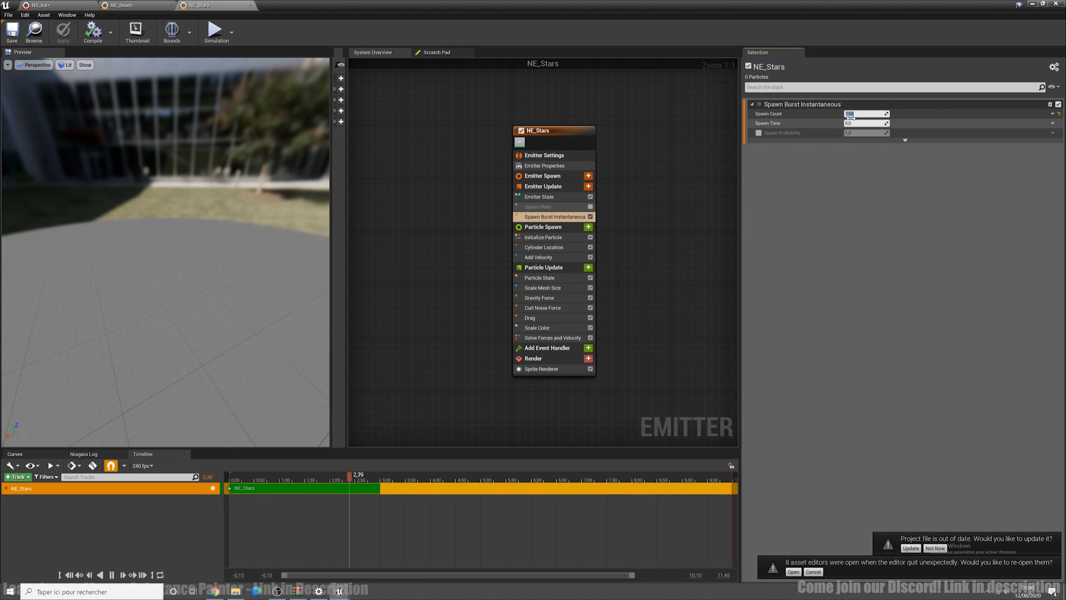
pyautogui.click(539, 258)
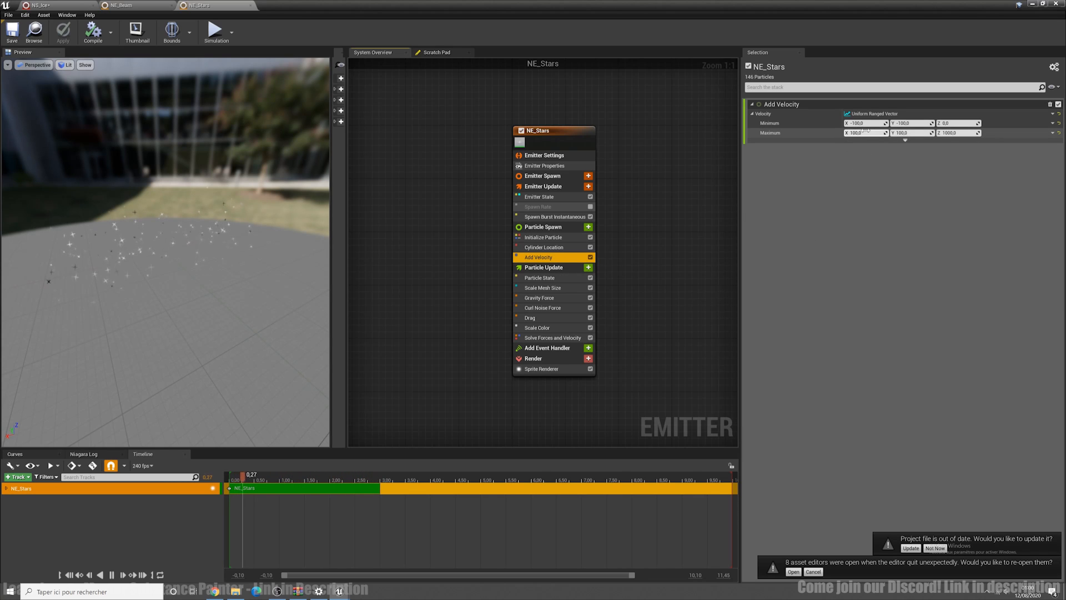
pyautogui.moveTo(207, 267); pyautogui.dragTo(256, 269)
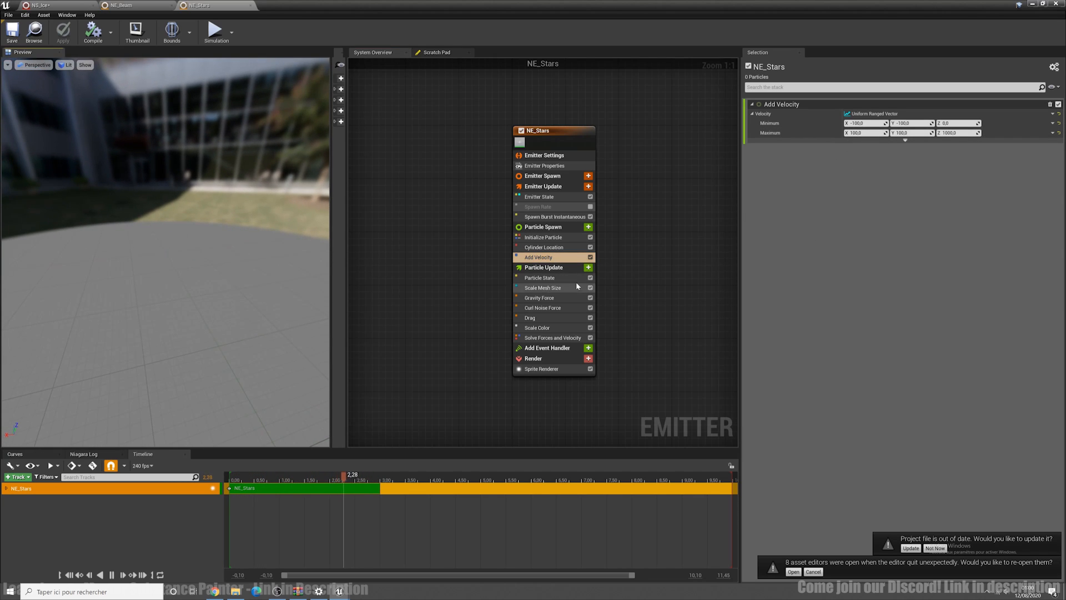
# Inspect the height, radius and orientation axis of NE_Stars' Cylinder Location and view the particle spread in the preview
pyautogui.click(543, 247)
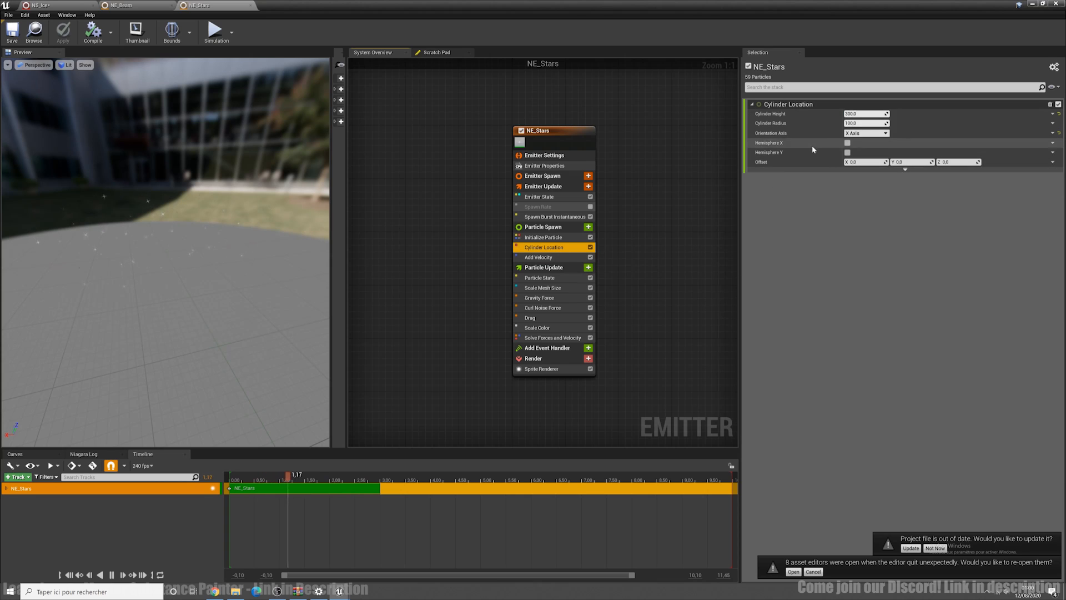
pyautogui.click(855, 114)
pyautogui.click(858, 123)
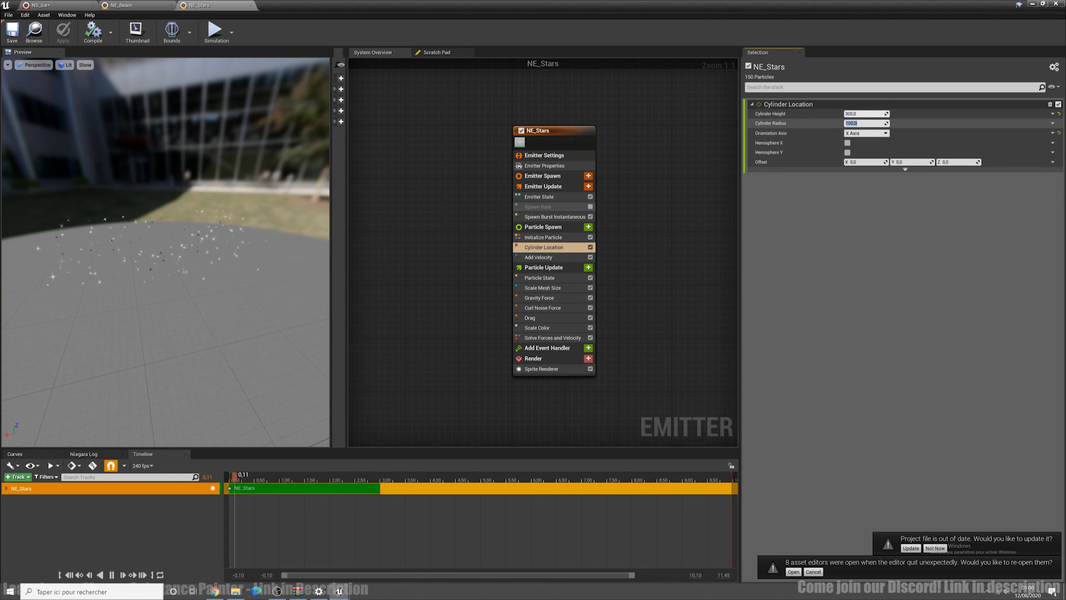
pyautogui.moveTo(77, 212); pyautogui.dragTo(174, 210)
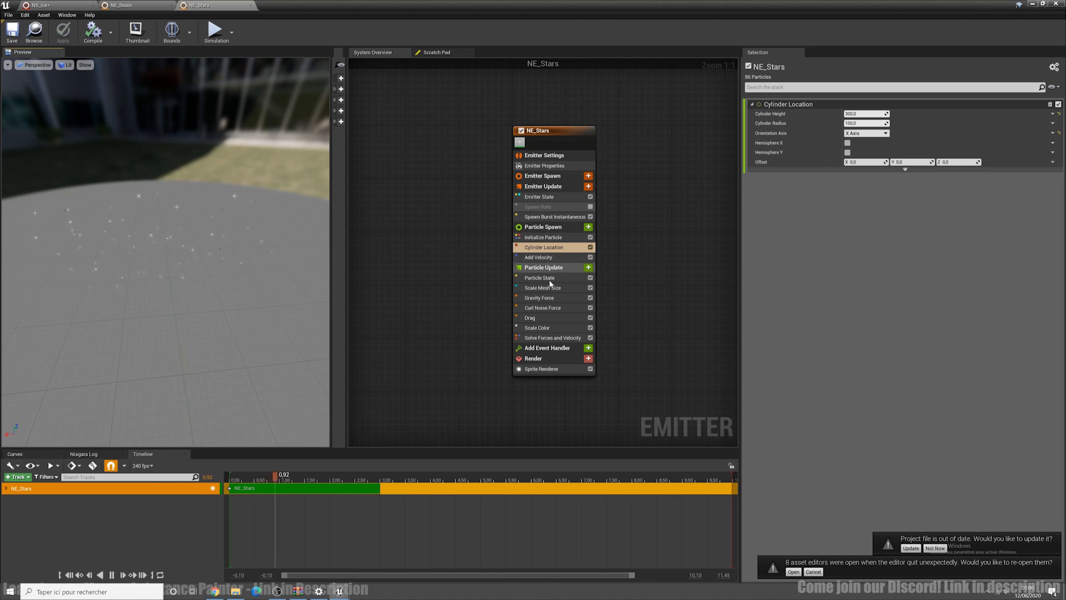
# Review the Drag module, disabling it to compare the particle motion and enabling it again
pyautogui.click(556, 318)
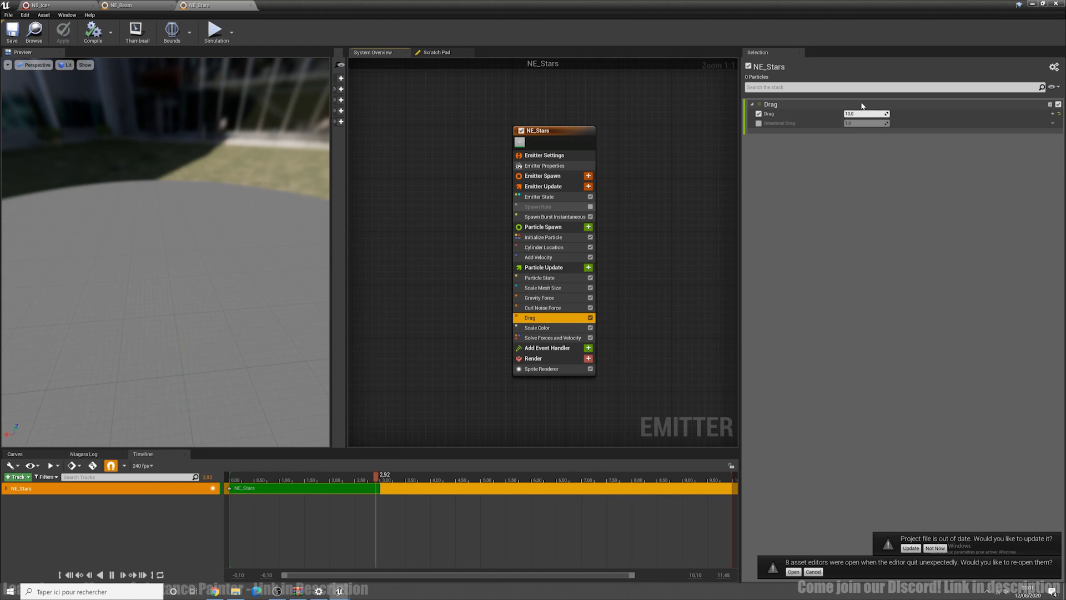
pyautogui.moveTo(176, 215); pyautogui.dragTo(186, 181, button='right')
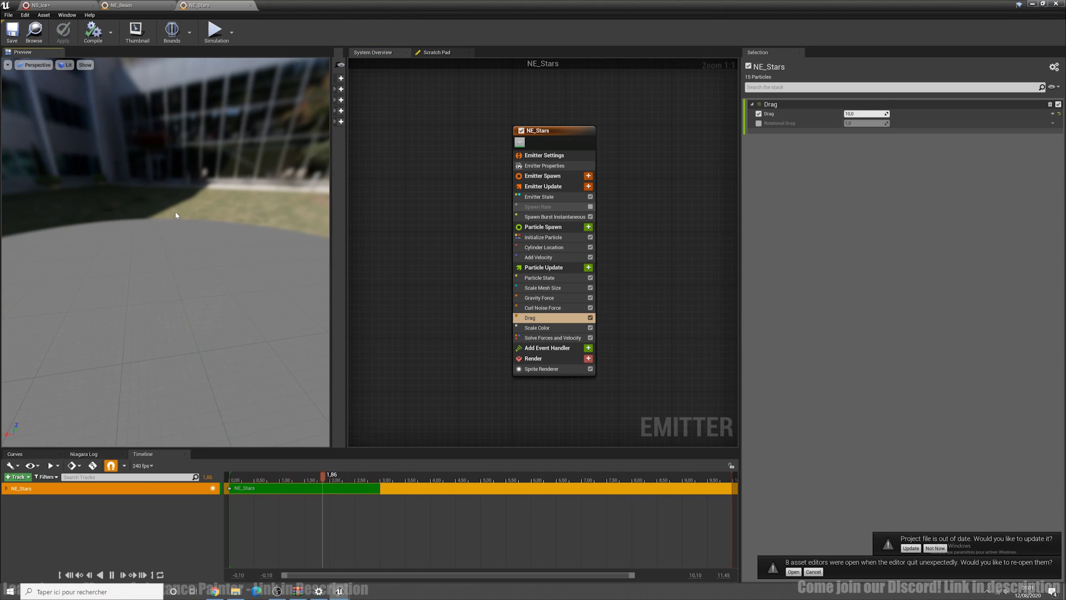
pyautogui.click(590, 318)
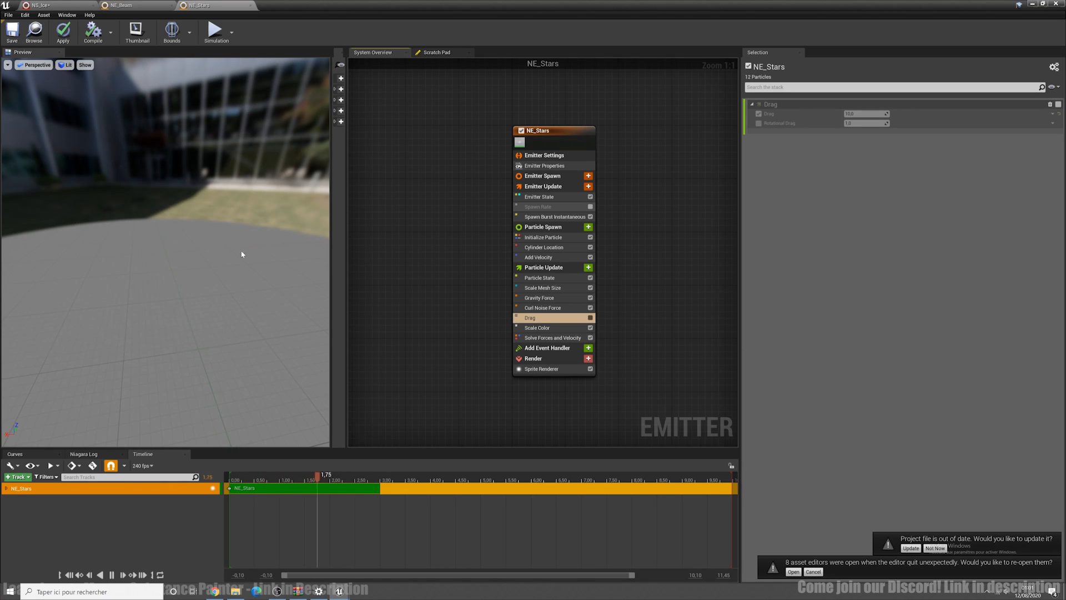
pyautogui.click(591, 318)
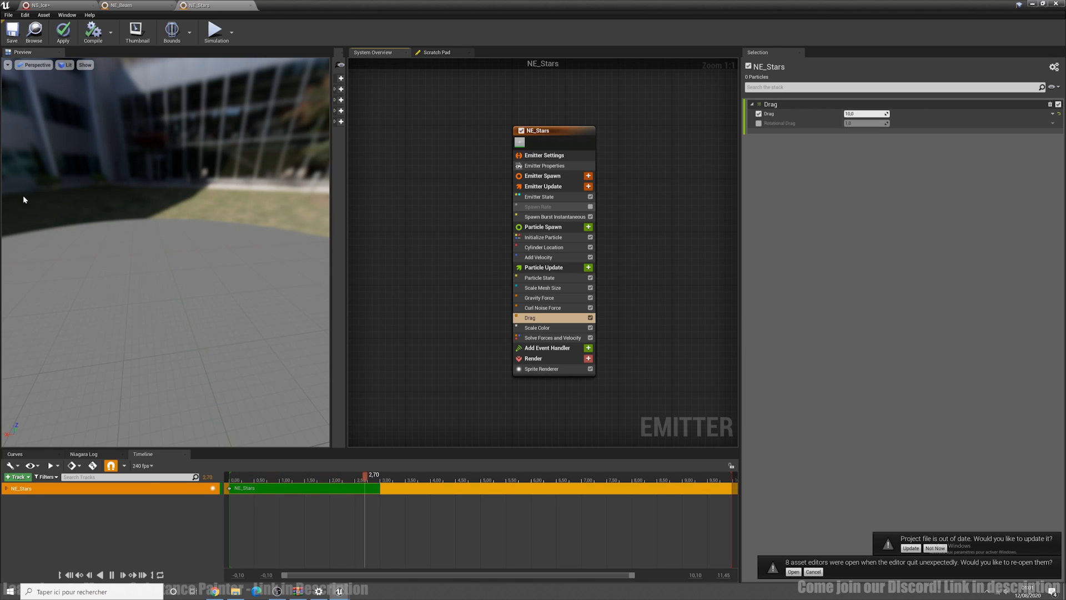
# Review the Gravity Force module, disabling it to compare the particles' fall and enabling it again
pyautogui.click(555, 297)
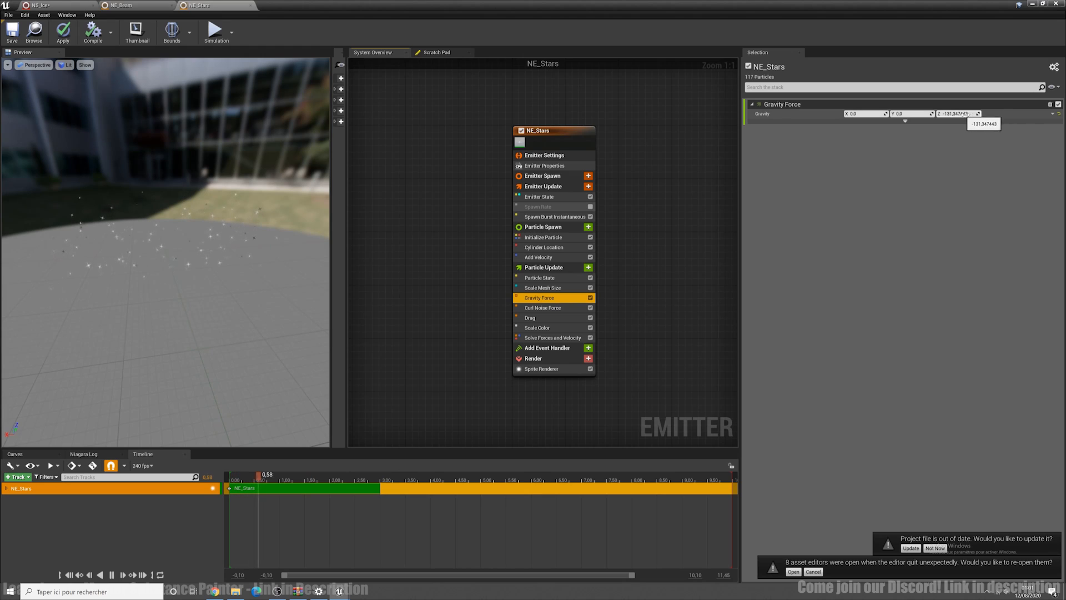
pyautogui.click(591, 298)
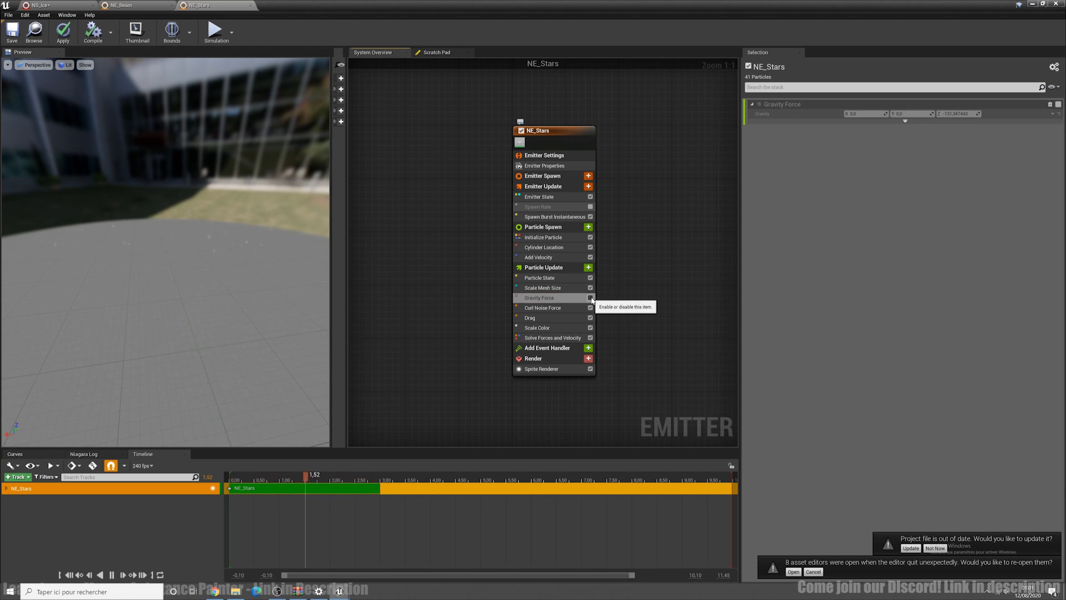
pyautogui.click(591, 298)
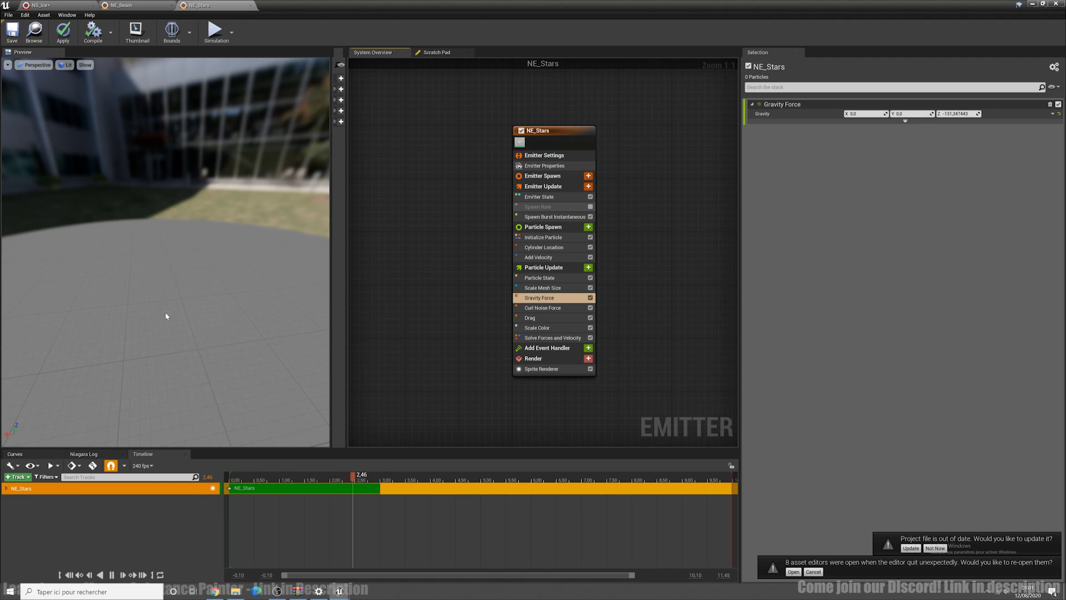
# Delete the Scale Mesh Size module from NE_Stars' Particle Update group
pyautogui.click(560, 289)
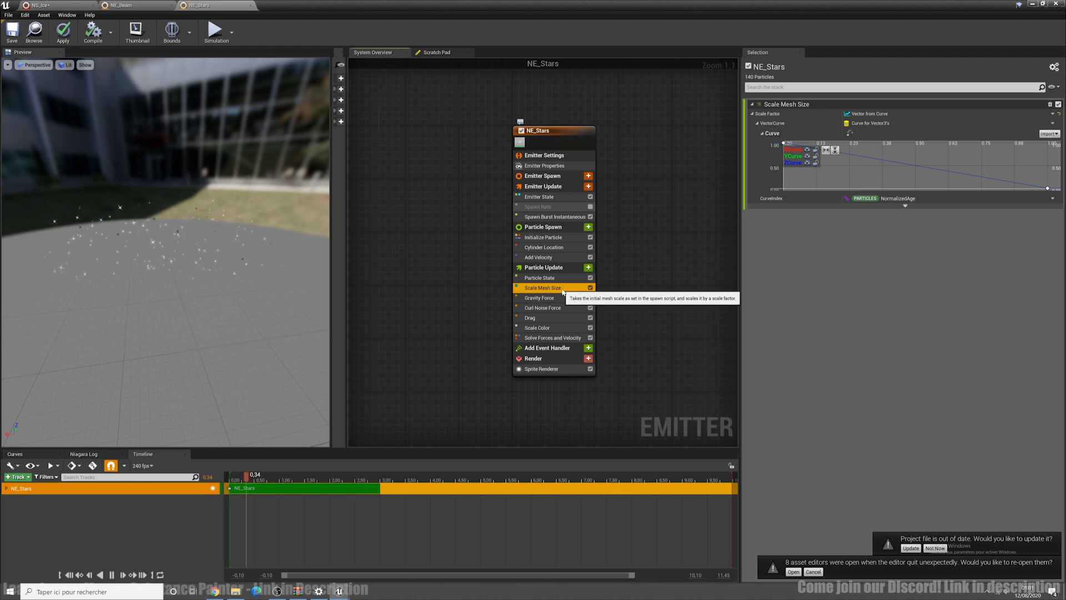
pyautogui.rightClick(562, 291)
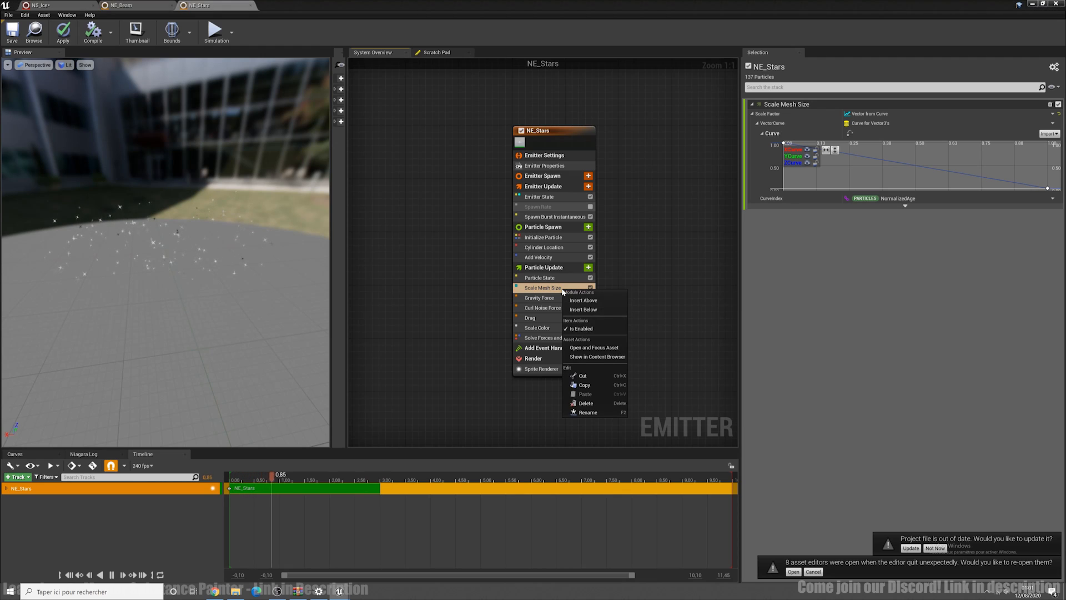
pyautogui.click(603, 403)
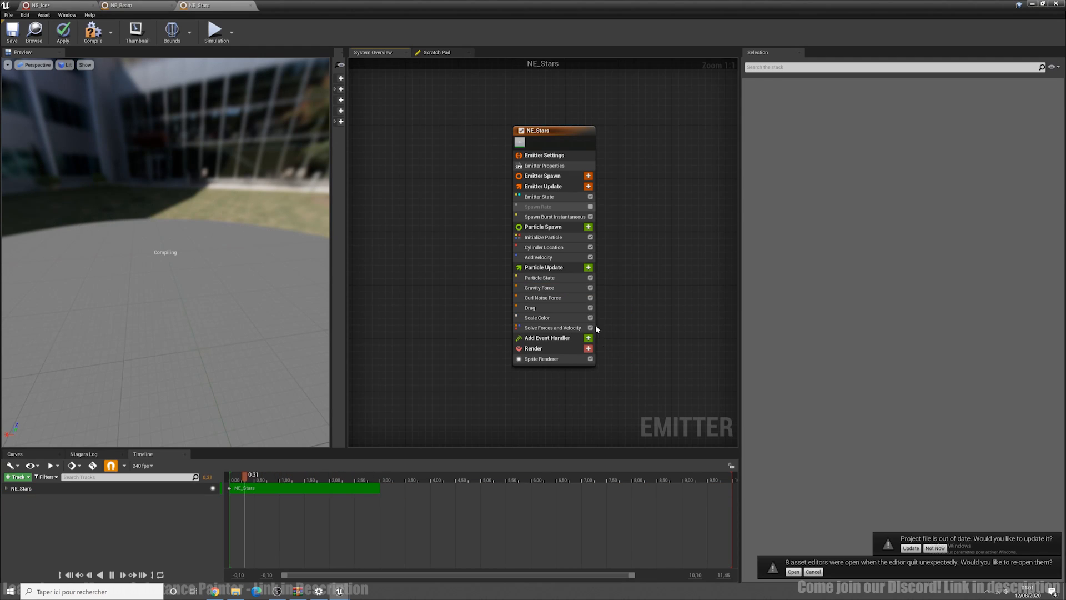
# Inspect the Curl Noise Force strength with its effect in the preview, and show all Particle Spawn settings
pyautogui.click(566, 298)
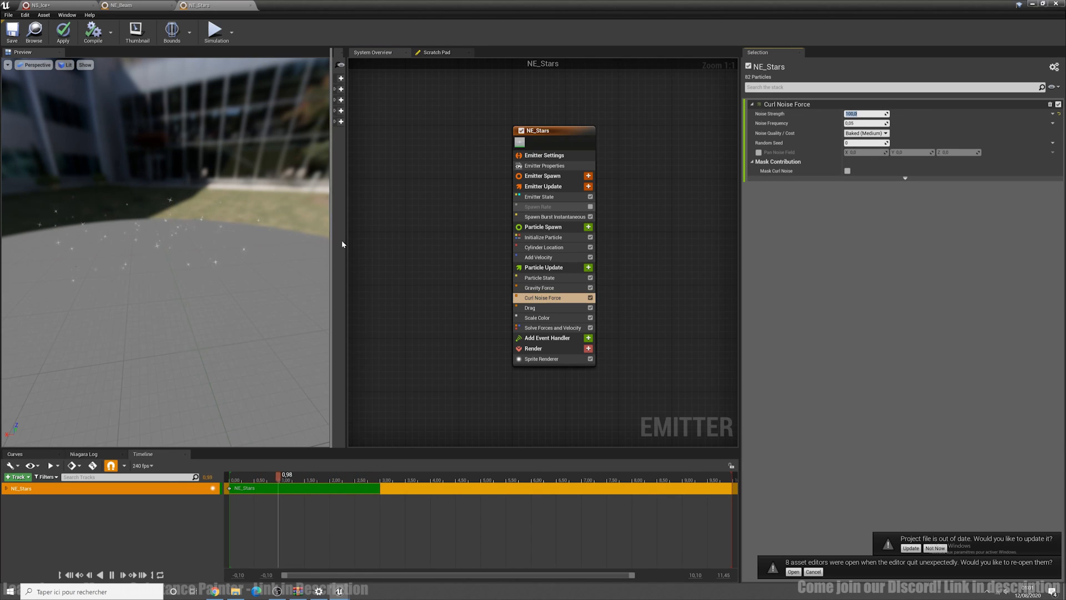
pyautogui.moveTo(249, 230); pyautogui.dragTo(249, 277)
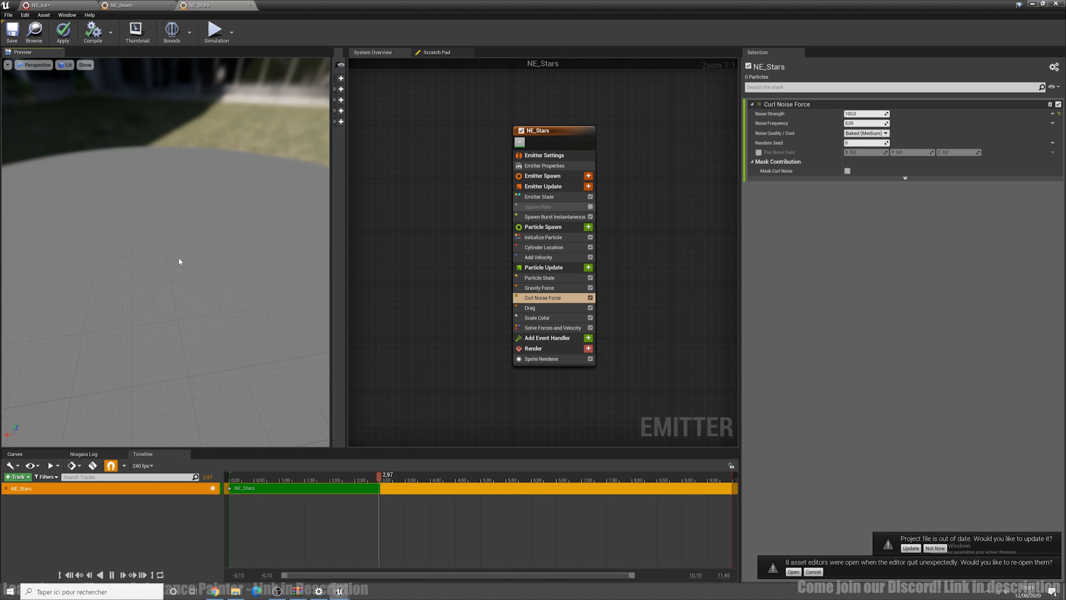
pyautogui.moveTo(249, 248); pyautogui.dragTo(239, 245)
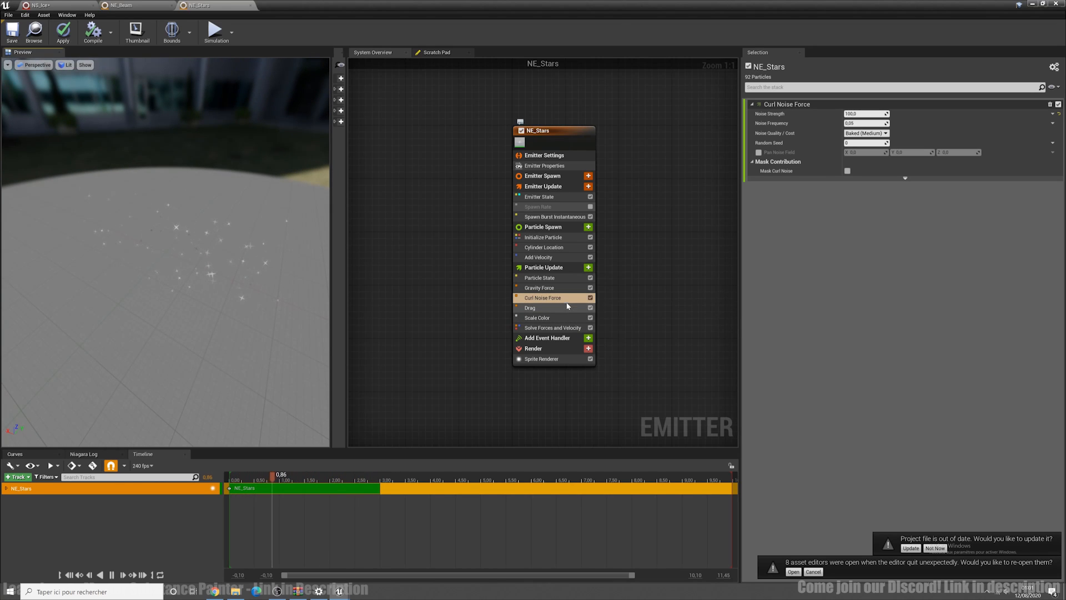
pyautogui.click(564, 227)
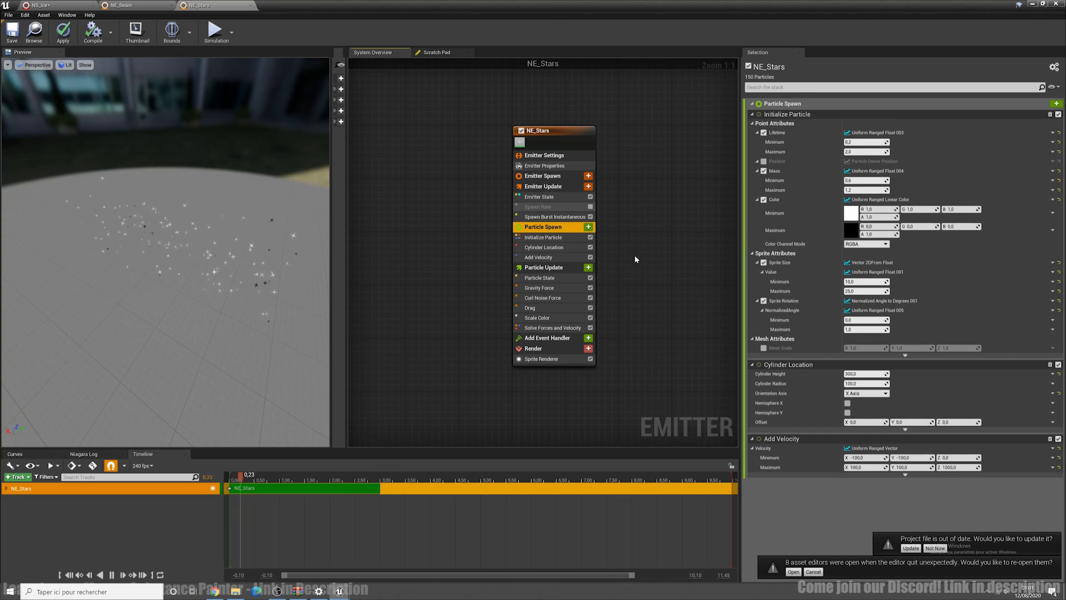
# Review the sprite size range of NE_Stars and apply the emitter's pending changes
pyautogui.click(866, 282)
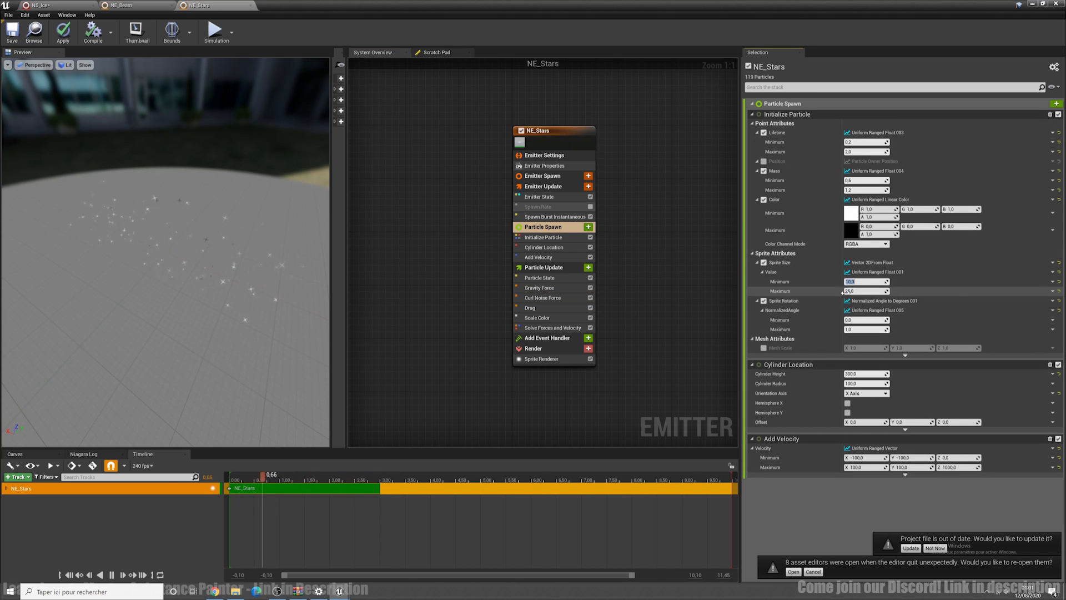
pyautogui.hotkey('shift', 'Tab')
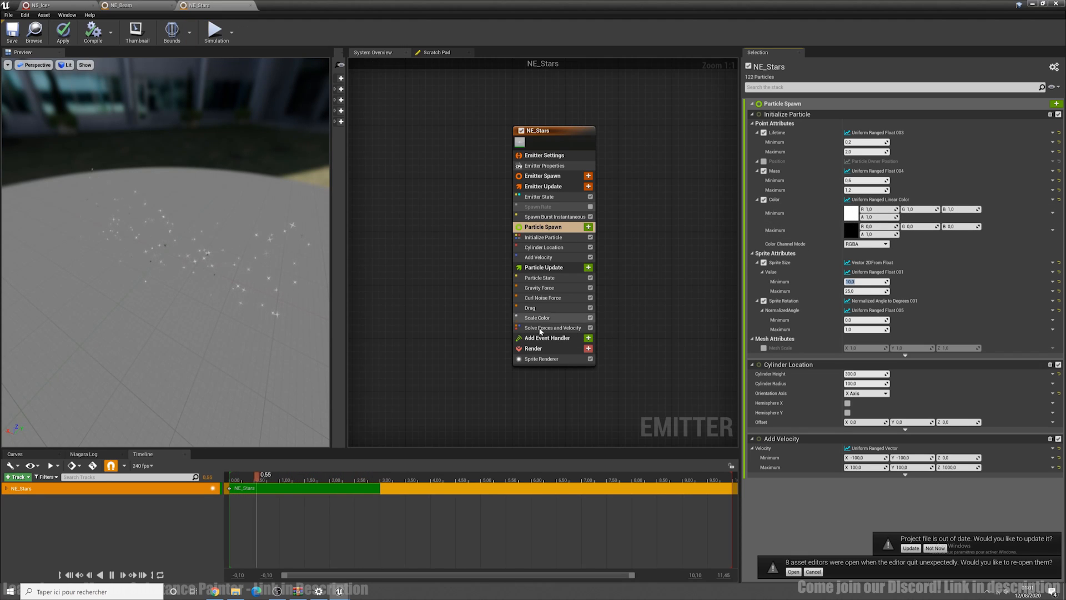
pyautogui.click(64, 32)
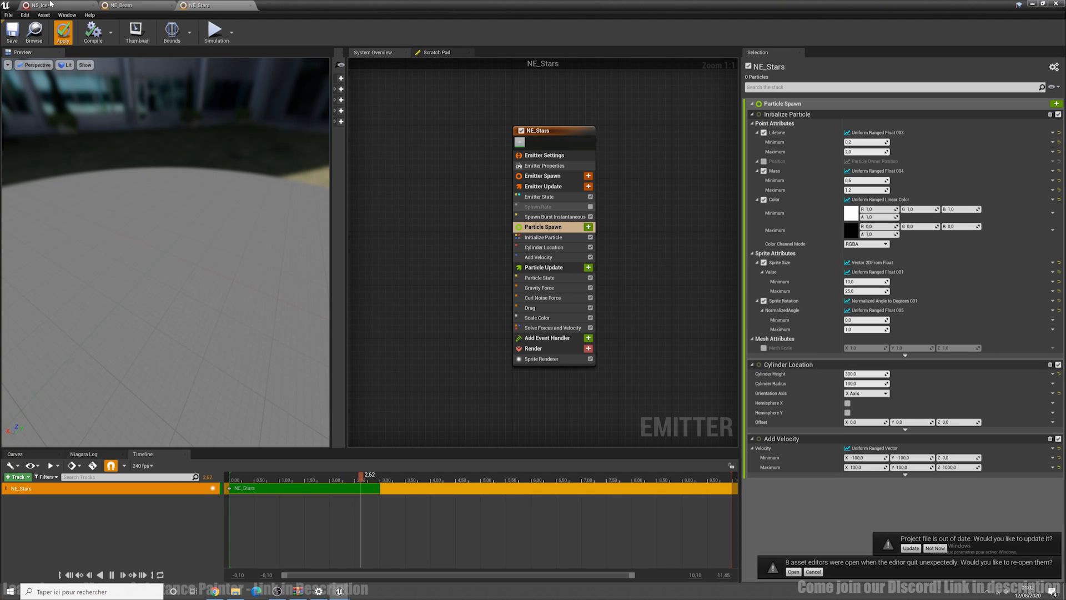
# Return to the NS_Ice system and review the Scale Color and Curl Noise Force modules of the NE_Flaméche emitter
pyautogui.click(50, 5)
pyautogui.click(472, 141)
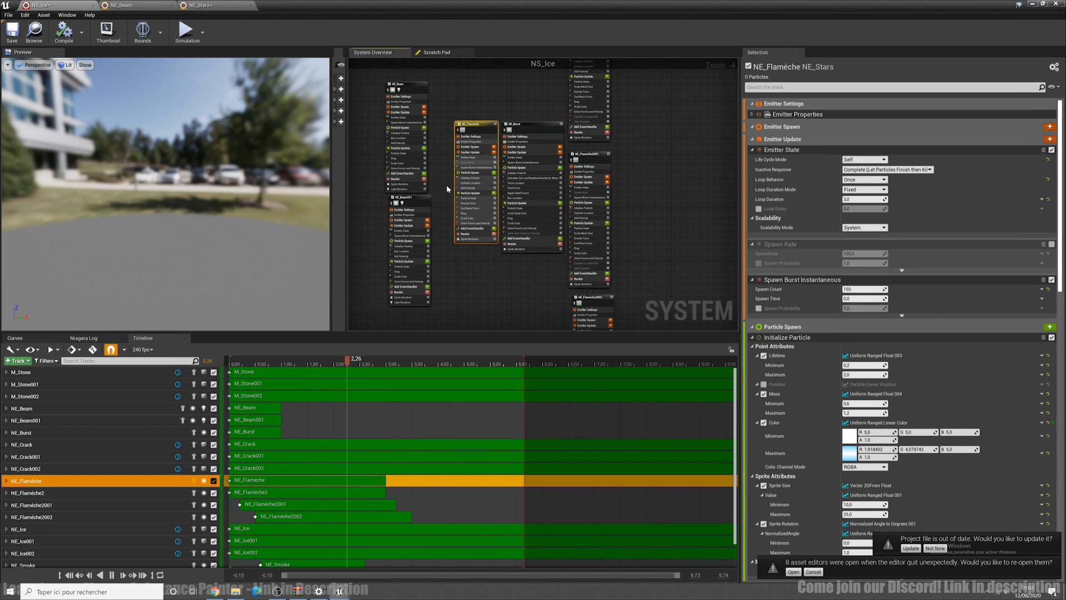
pyautogui.scroll(4, 471, 200)
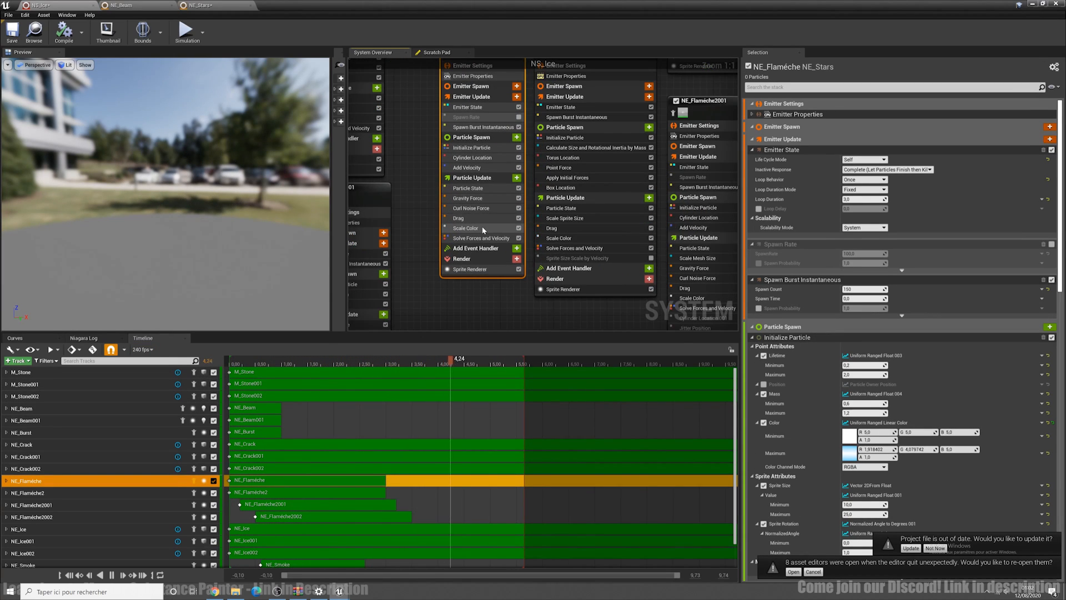
pyautogui.click(483, 229)
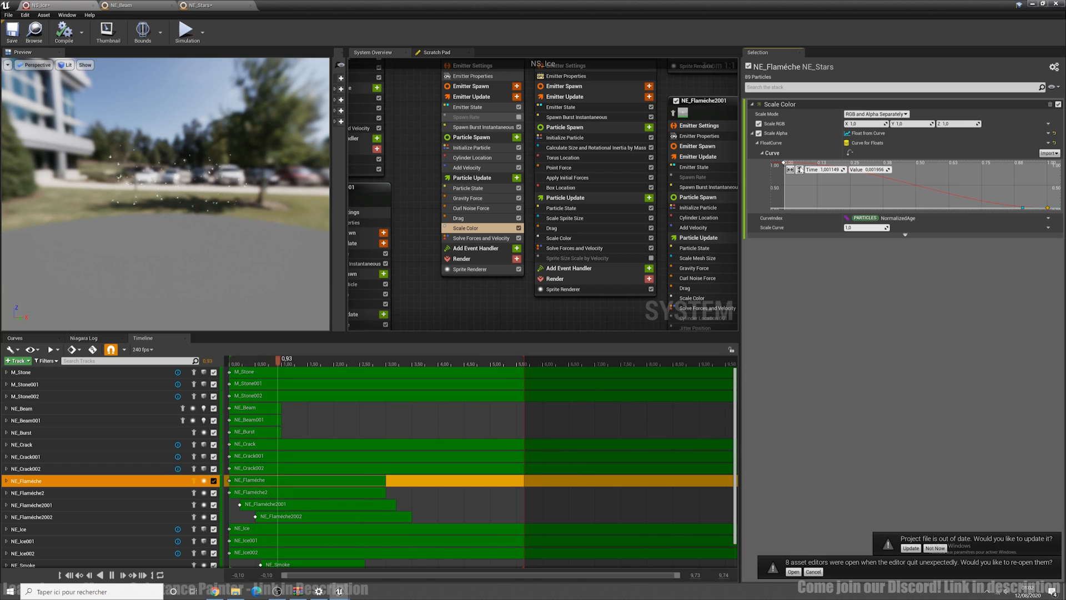
pyautogui.click(469, 208)
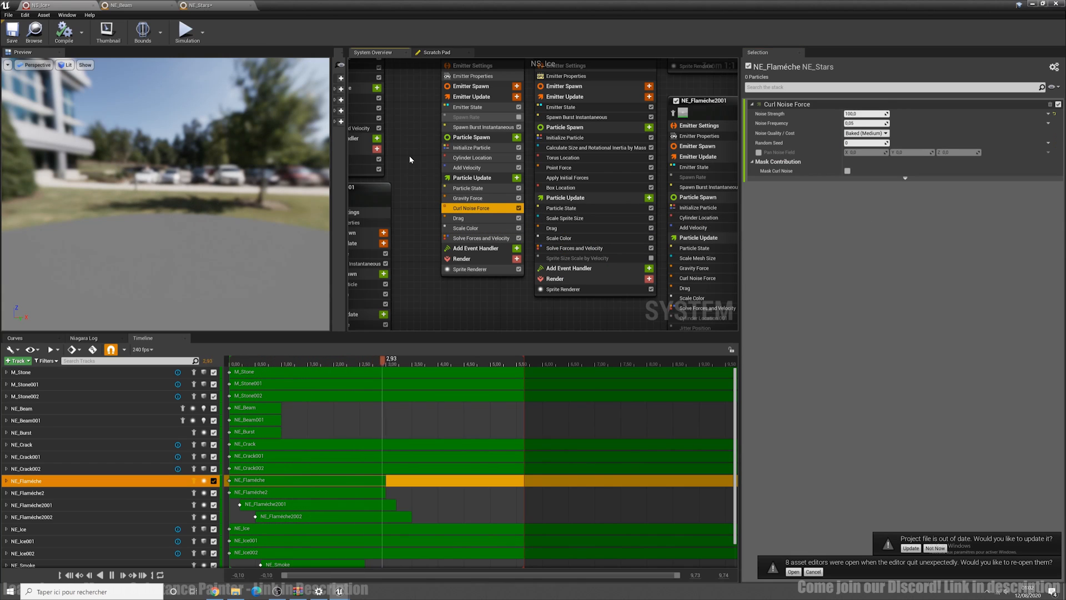
pyautogui.moveTo(431, 174); pyautogui.dragTo(440, 215, button='right')
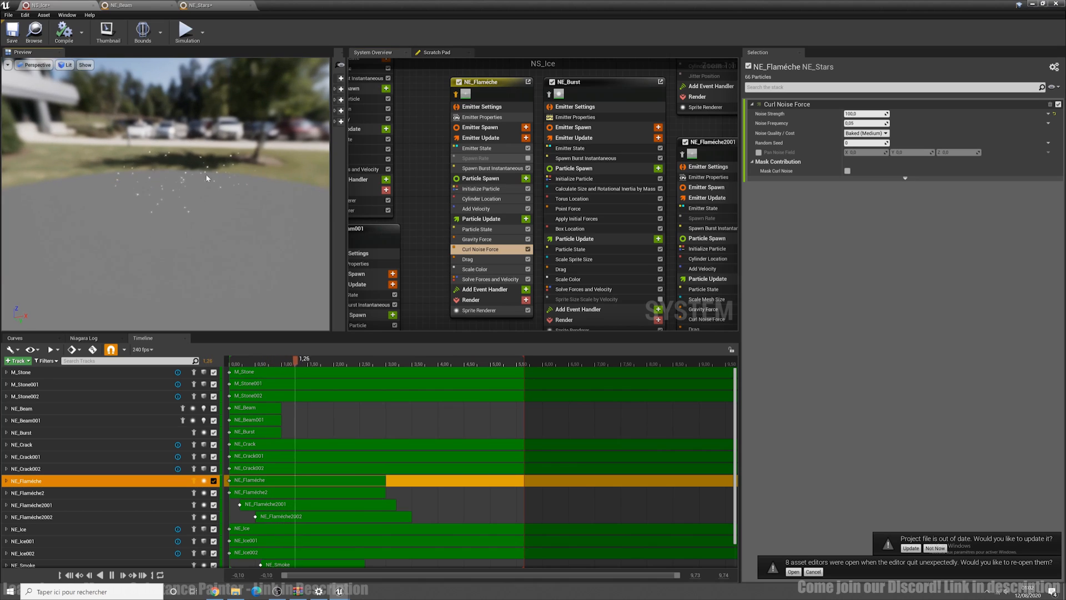
# Inspect the minimum and maximum particle colors in NE_Flaméche's Particle Spawn settings, accepting each color as it is
pyautogui.click(481, 178)
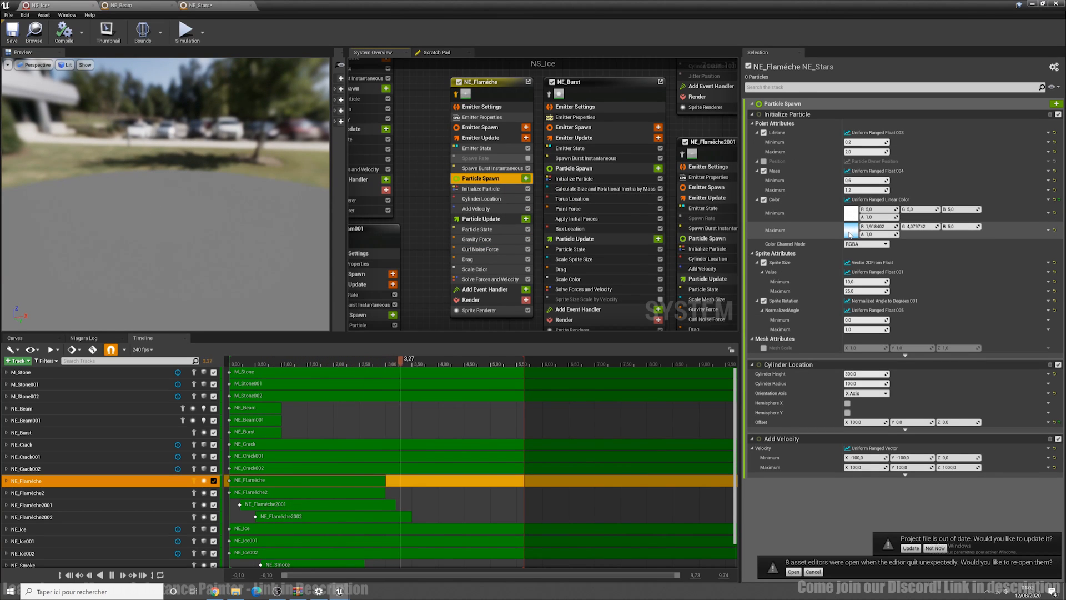
pyautogui.click(851, 213)
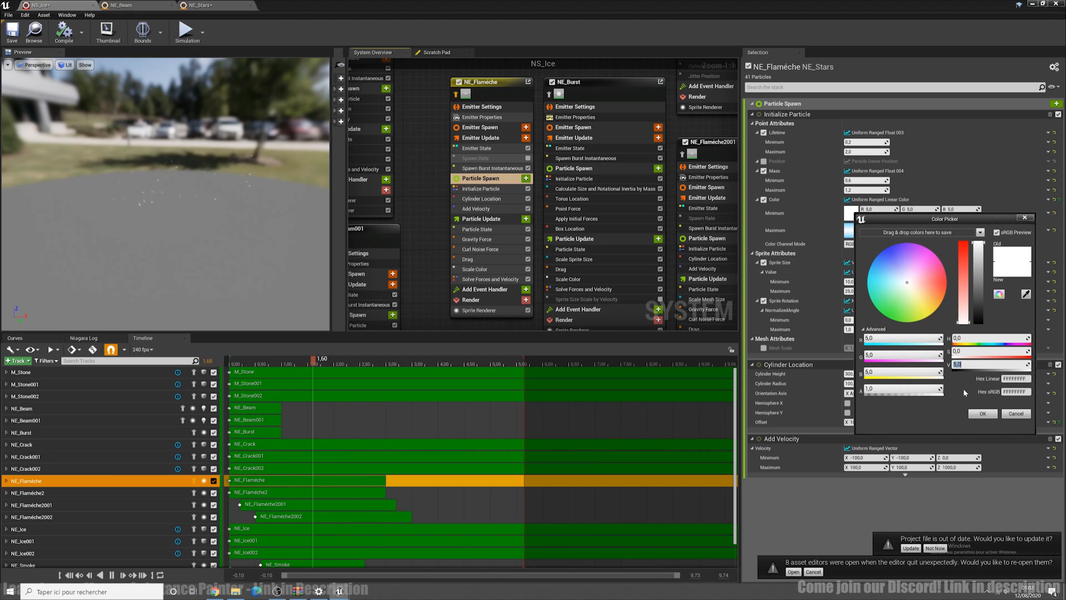
pyautogui.click(985, 415)
pyautogui.click(850, 230)
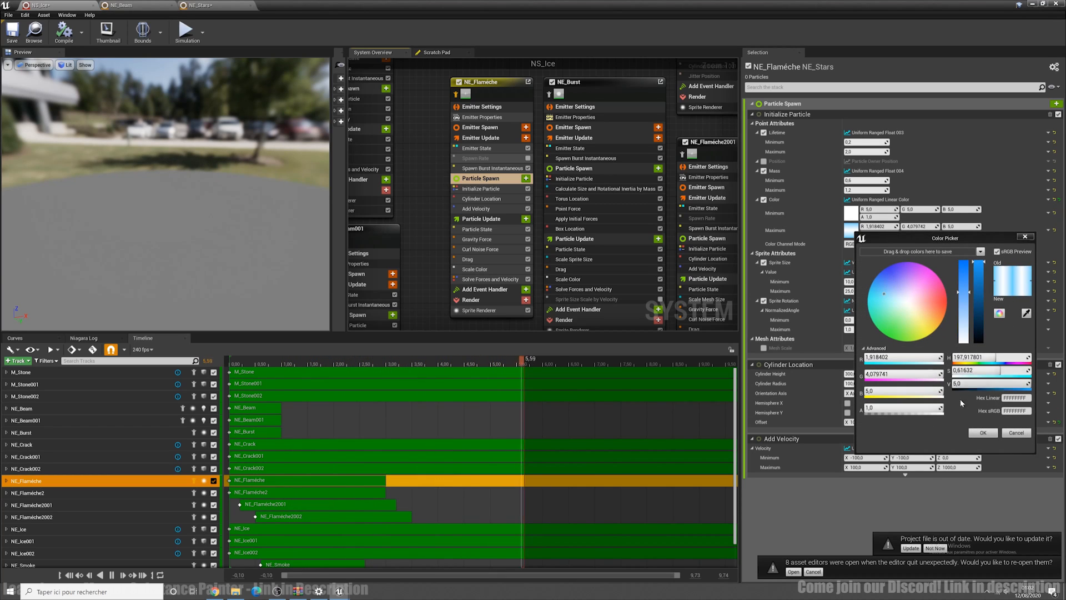
pyautogui.click(983, 433)
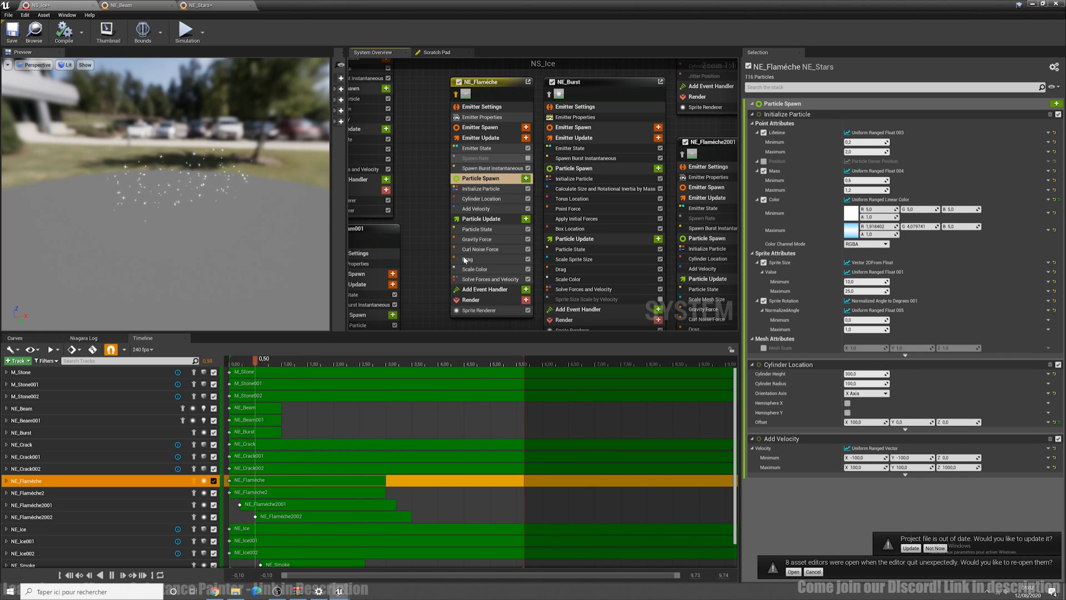
# Play the ThirdPersonExampleMap level to watch the ice attack effect in the scene, and stop the play session
pyautogui.click(1033, 4)
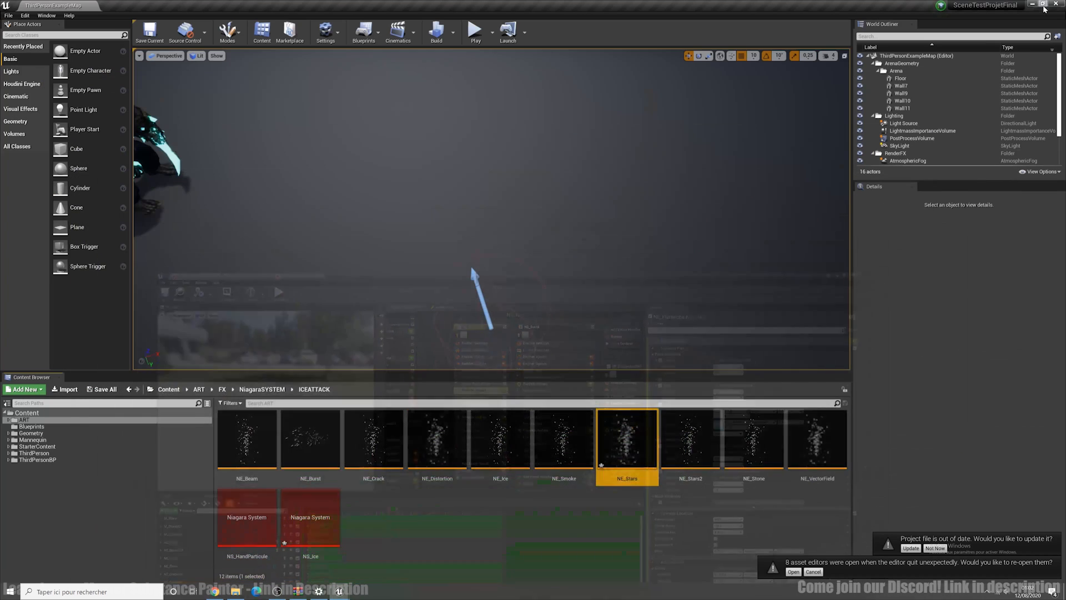
pyautogui.click(475, 33)
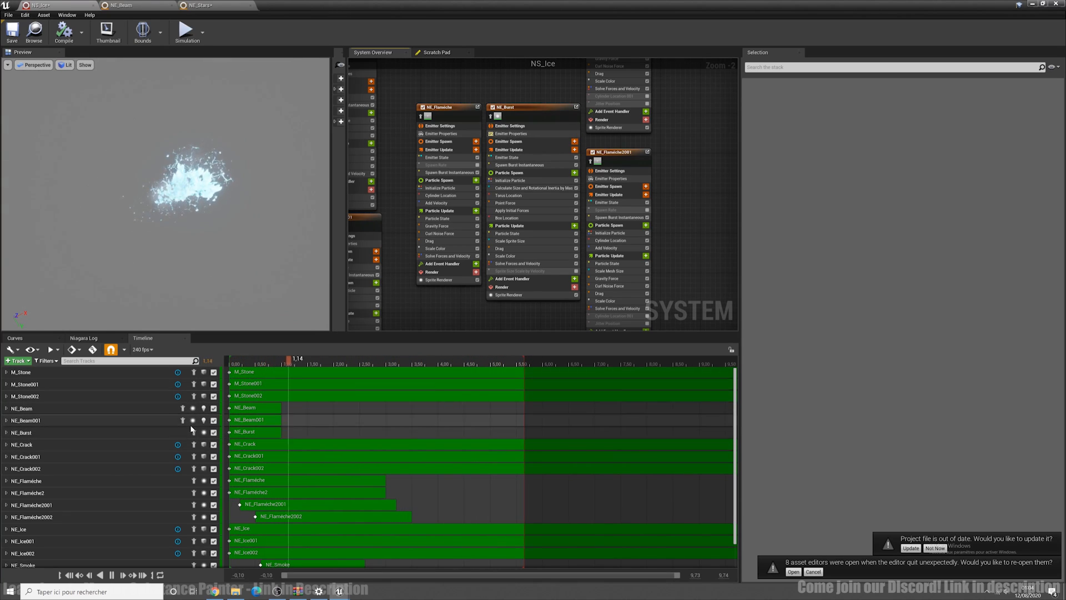
pyautogui.click(1032, 4)
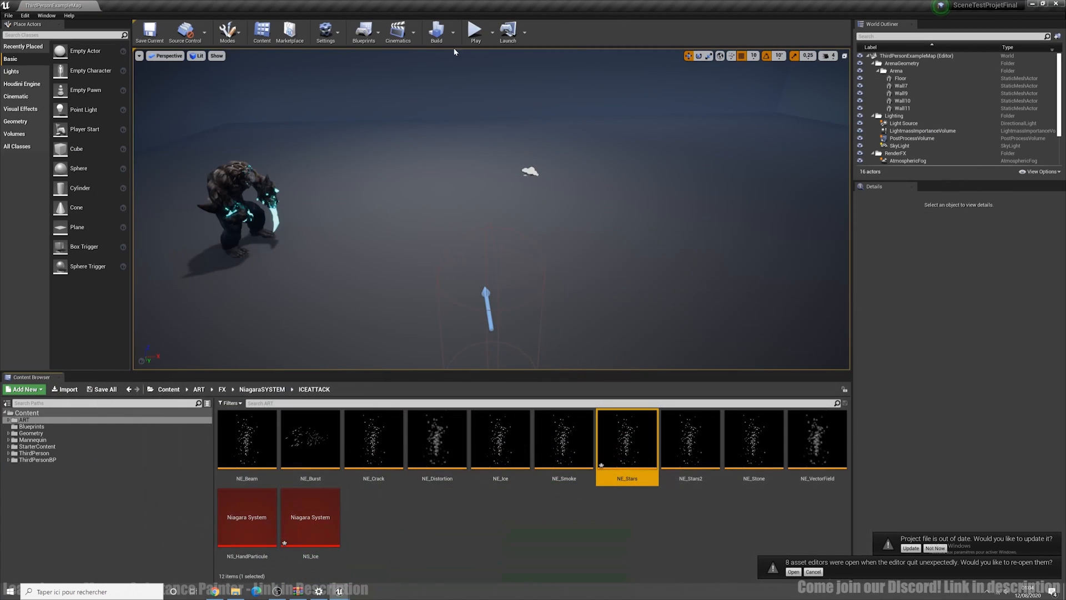
pyautogui.click(486, 29)
pyautogui.press('space')
pyautogui.click(427, 186)
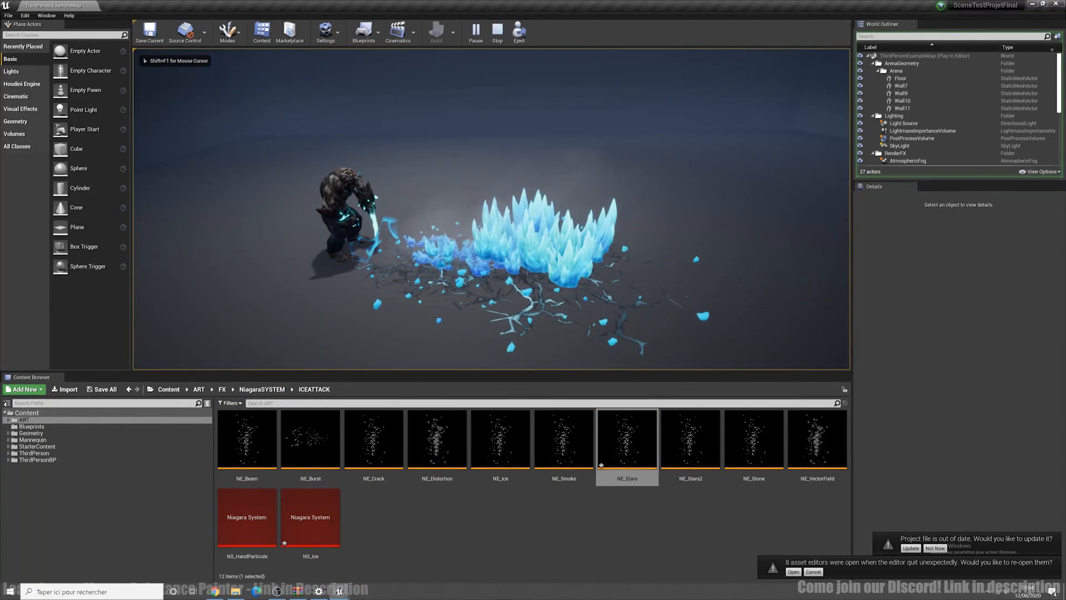
pyautogui.hotkey('shift', 'F1')
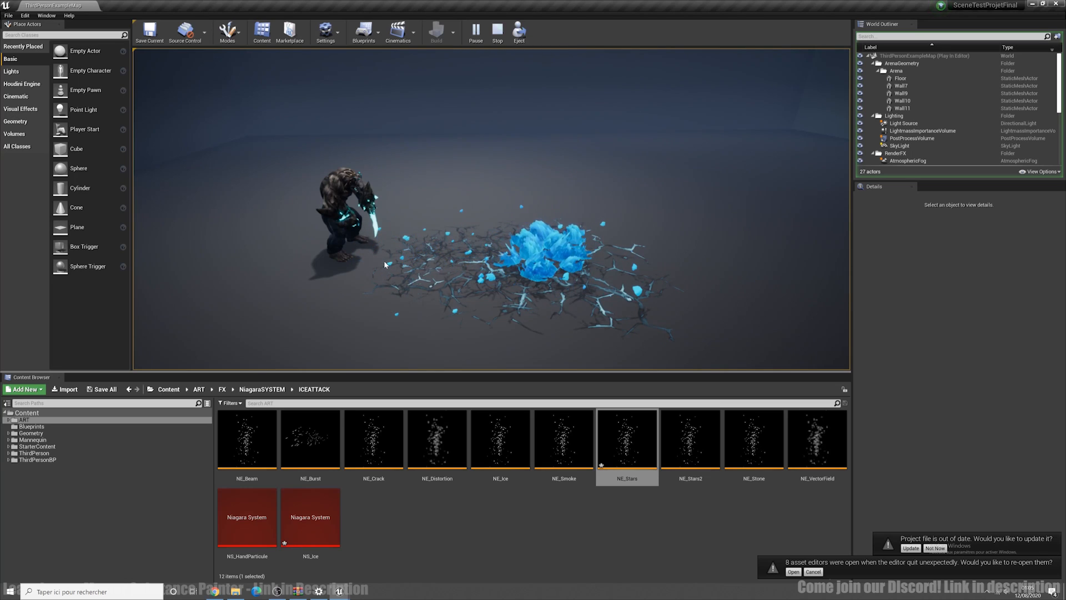
pyautogui.press('Escape')
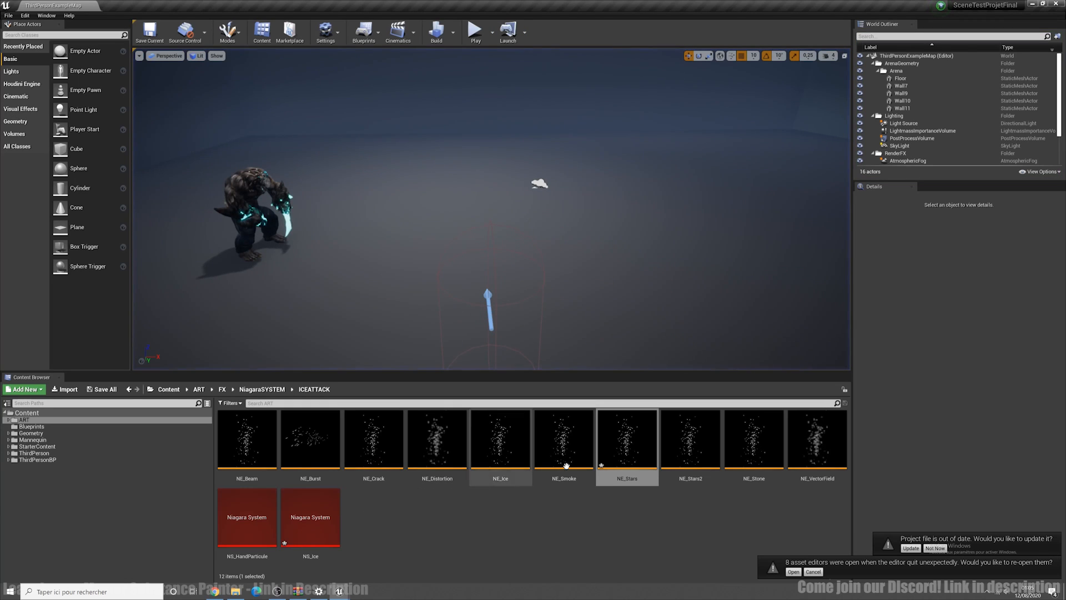
# Open the NE_Burst emitter, examine the node graph of its M_CubLight sprite material, and return to the emitter
pyautogui.doubleClick(310, 442)
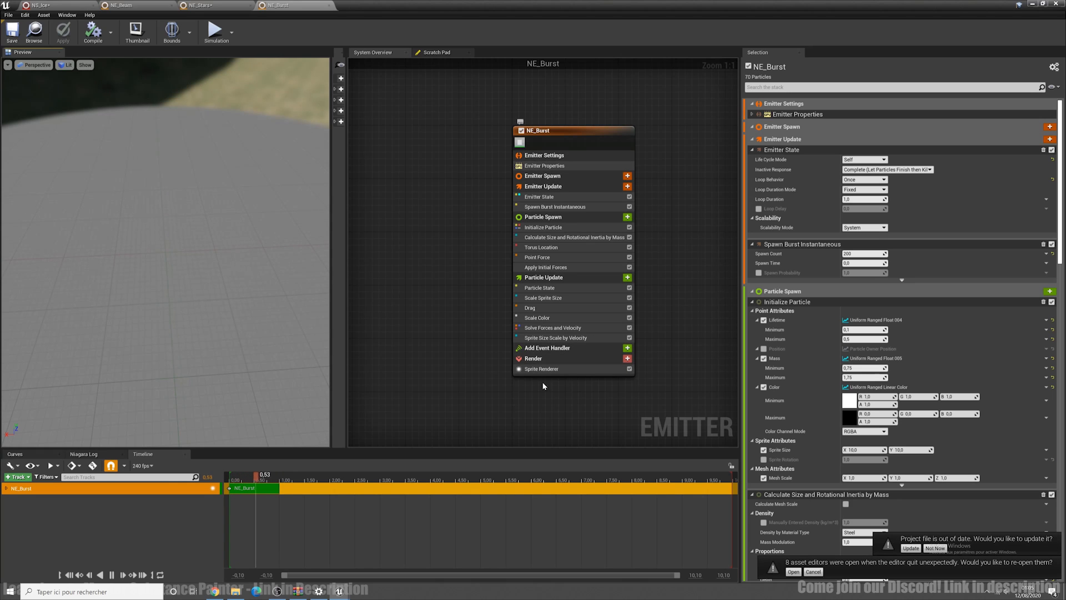
pyautogui.doubleClick(859, 134)
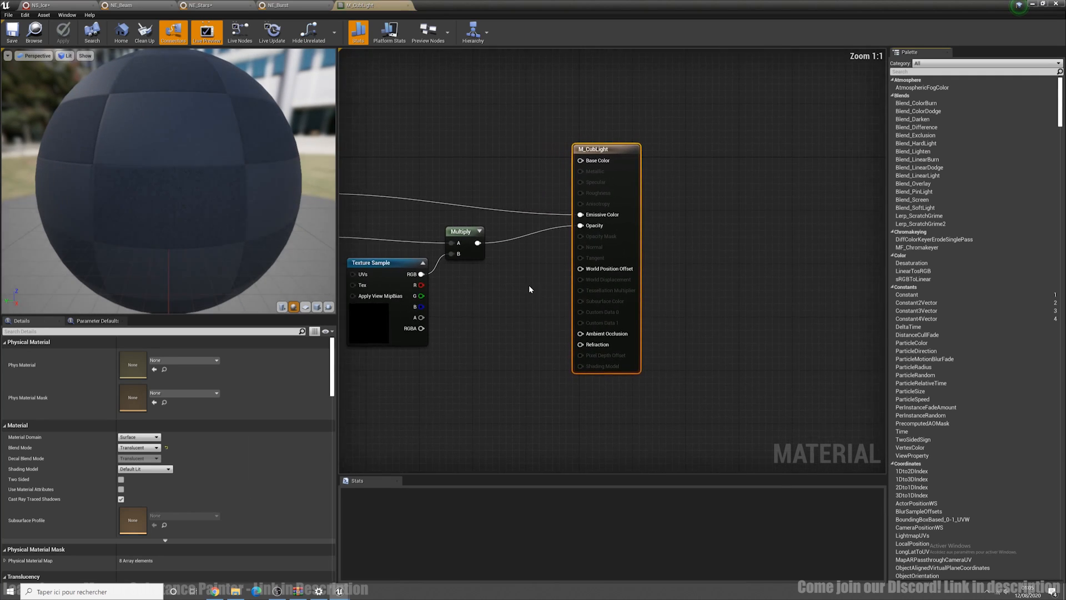
pyautogui.scroll(-5, 527, 284)
pyautogui.scroll(5, 455, 288)
pyautogui.click(490, 311)
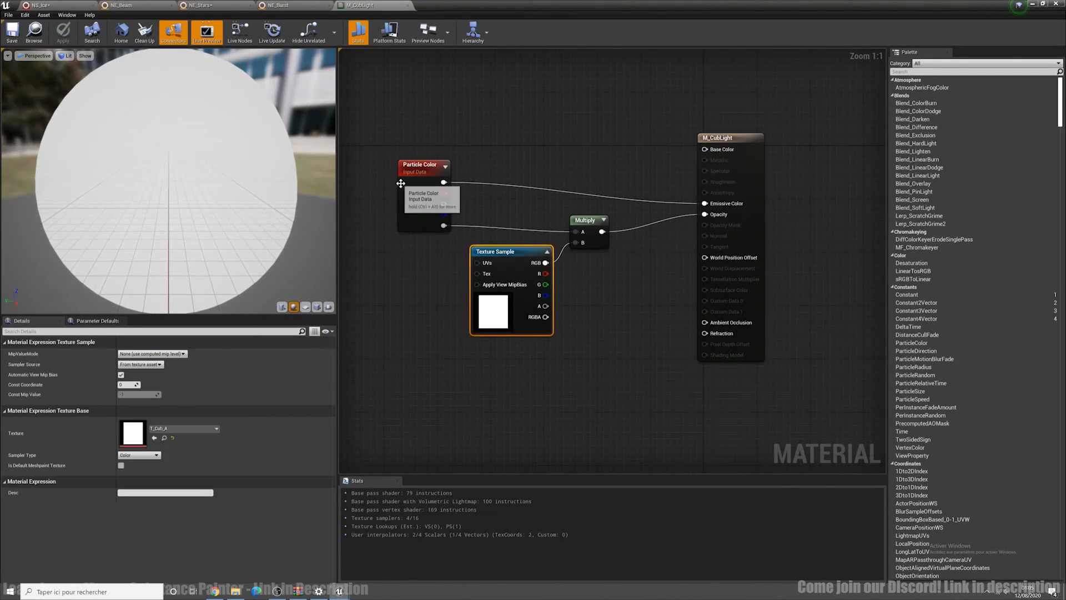
pyautogui.click(404, 187)
pyautogui.click(488, 273)
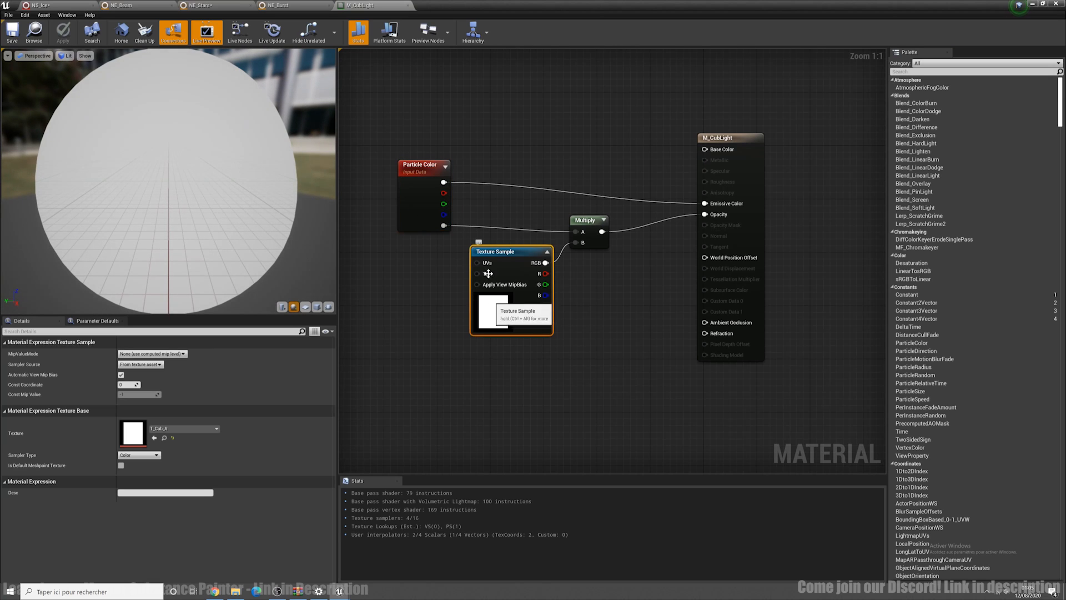
pyautogui.moveTo(598, 366); pyautogui.dragTo(598, 367)
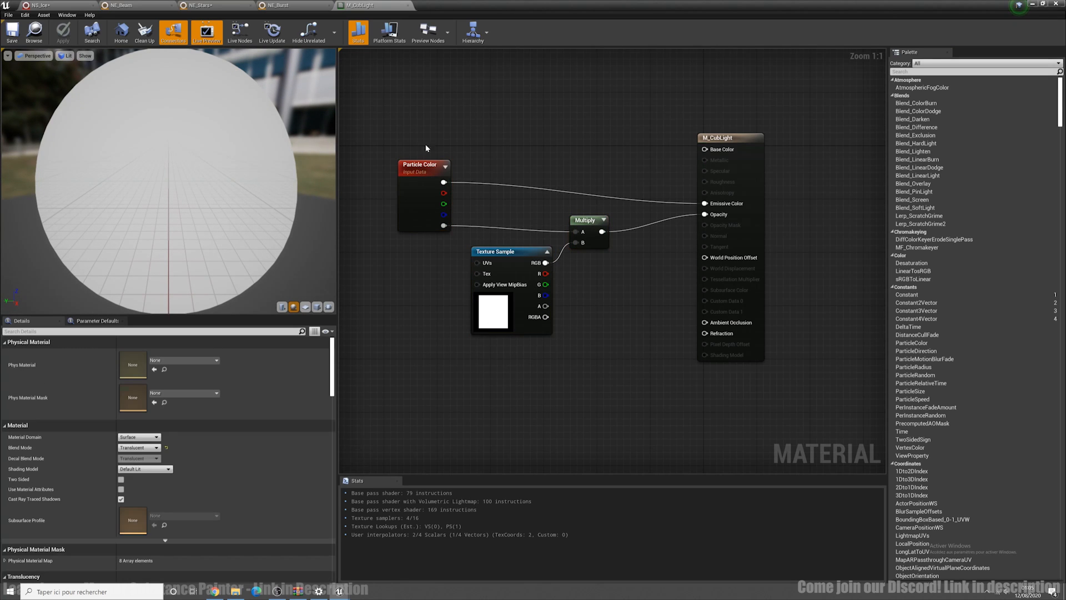
pyautogui.click(287, 5)
pyautogui.click(407, 5)
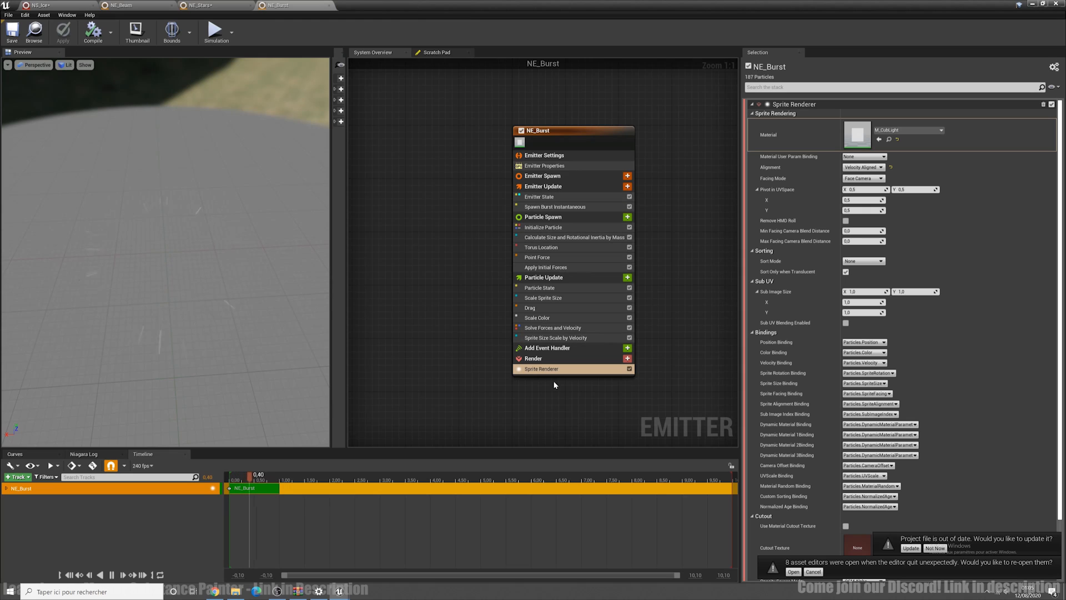
# Review NE_Burst's instantaneous spawn count and Torus Location radius while viewing the burst ring in the preview
pyautogui.click(561, 206)
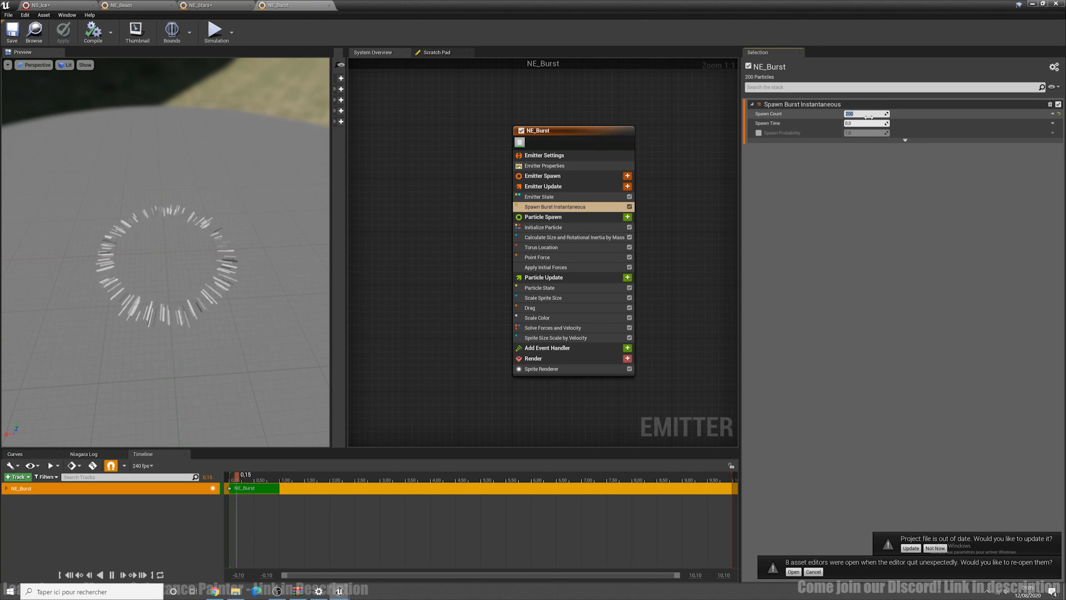
pyautogui.click(561, 247)
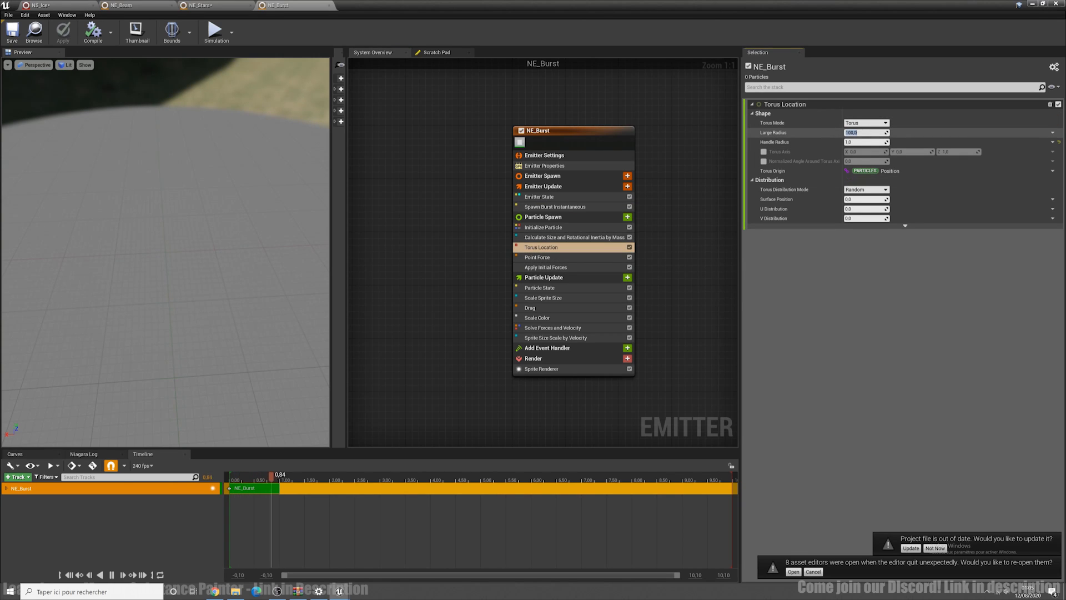
pyautogui.moveTo(255, 302); pyautogui.dragTo(274, 350)
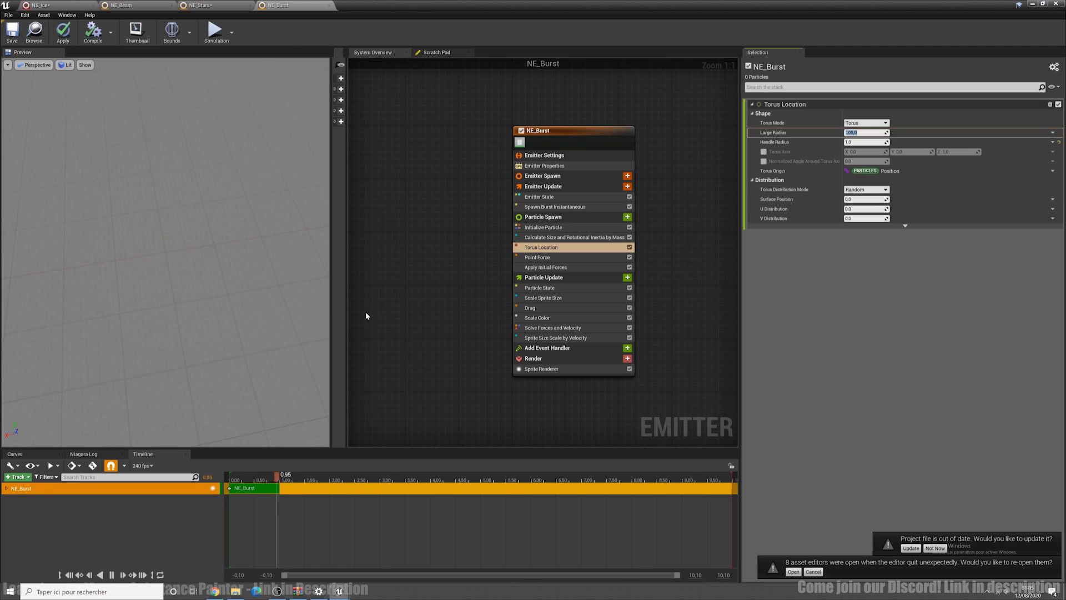
# Compare the burst with Point Force strengths of 500, 0 and 100, and restore the strength to 200
pyautogui.click(577, 258)
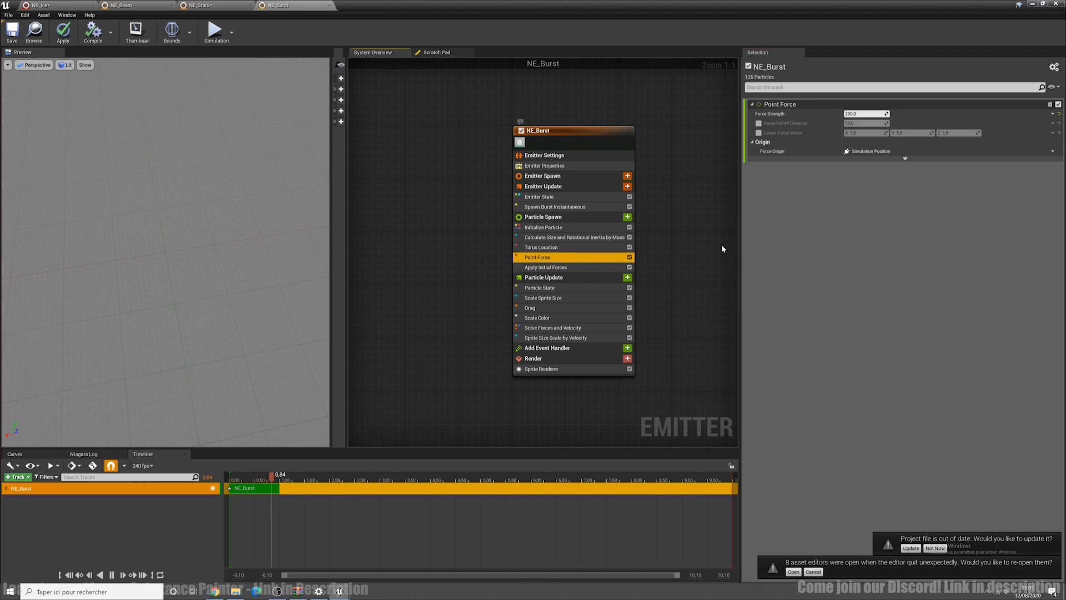
pyautogui.click(854, 118)
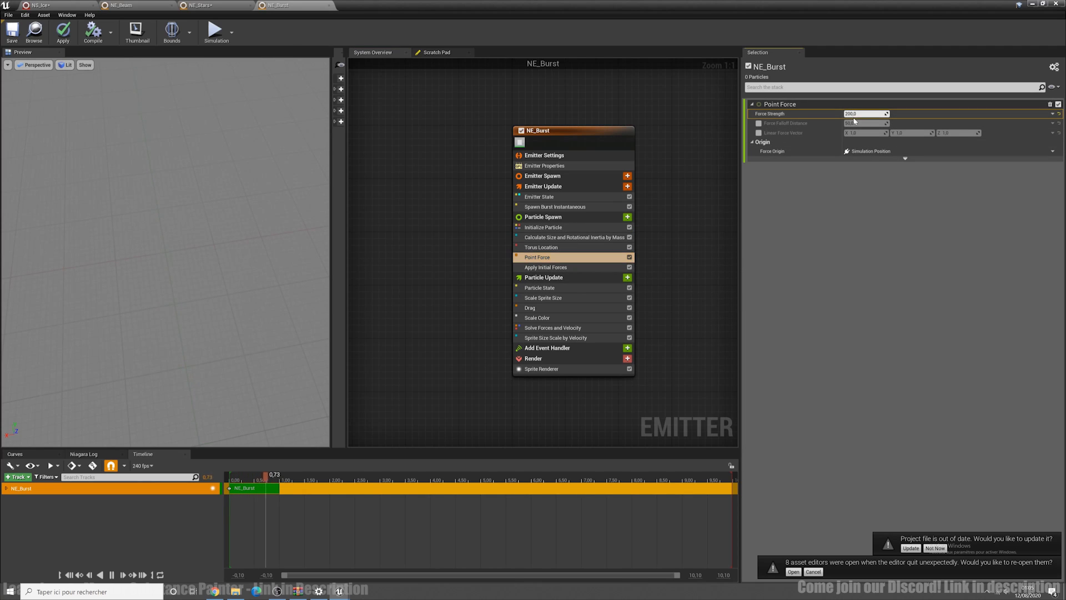
pyautogui.write('500')
pyautogui.press('Return')
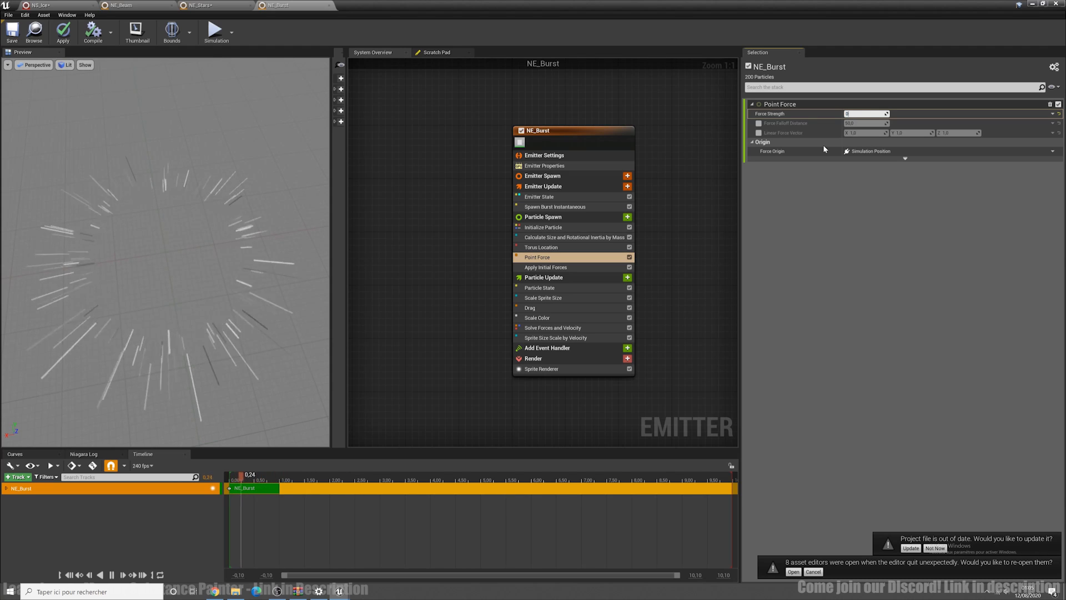
pyautogui.write('0')
pyautogui.press('Return')
pyautogui.moveTo(216, 291); pyautogui.dragTo(217, 200)
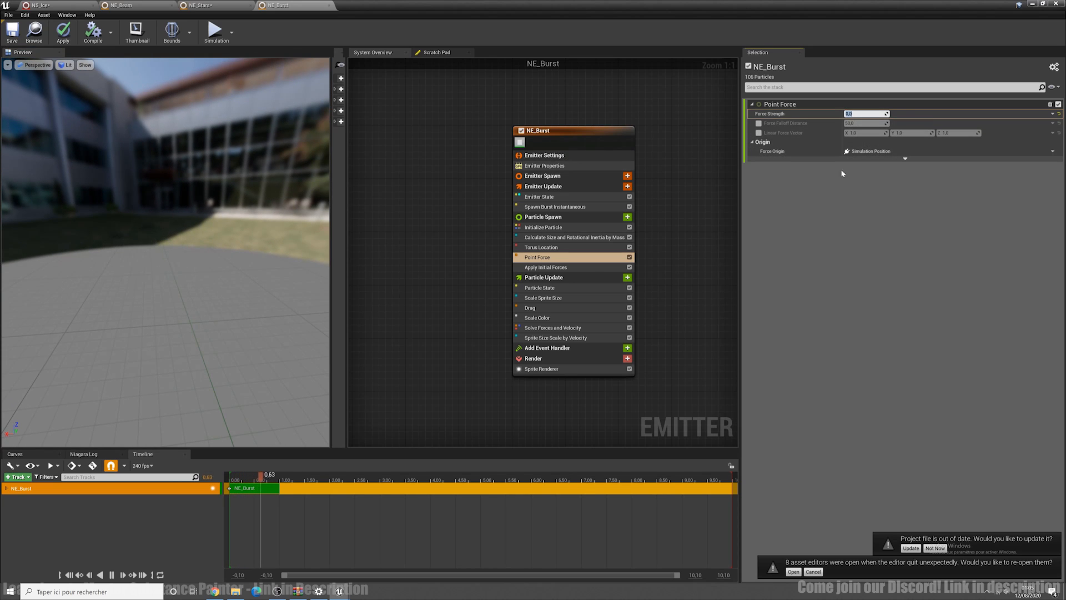
pyautogui.write('100')
pyautogui.press('Return')
pyautogui.moveTo(169, 273); pyautogui.dragTo(171, 344)
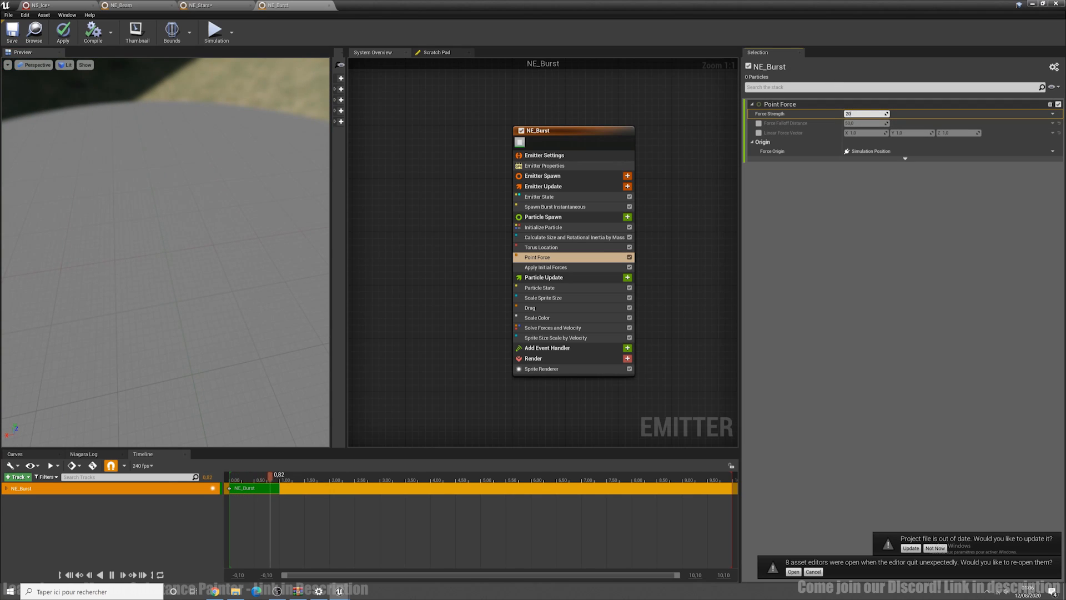
# Review the Apply Initial Forces and Calculate Size and Rotational Inertia by Mass modules, and show all Particle Spawn settings of NE_Burst
pyautogui.click(591, 265)
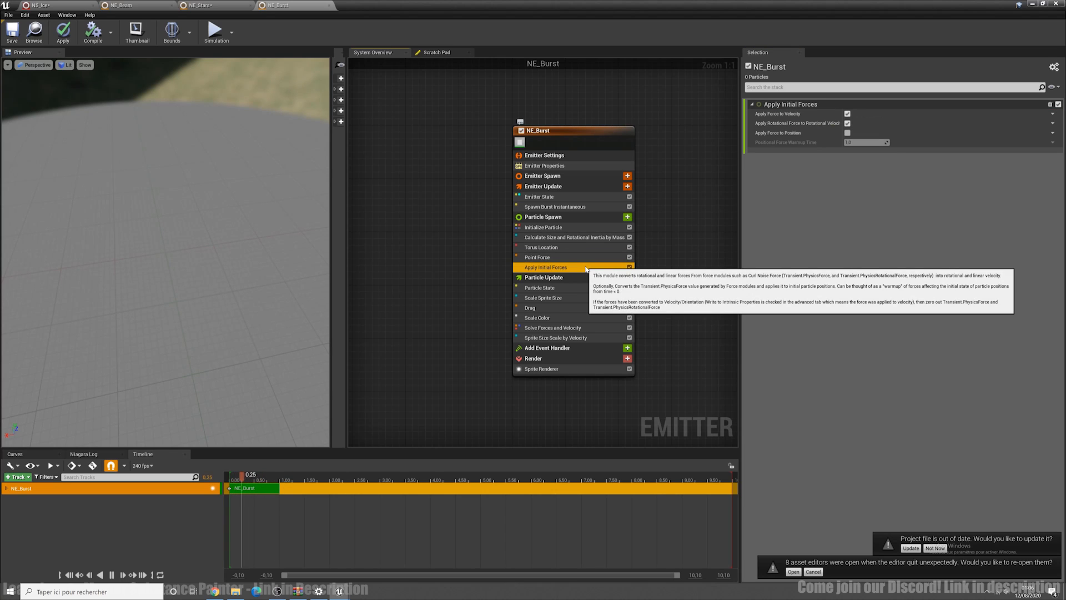
pyautogui.click(598, 240)
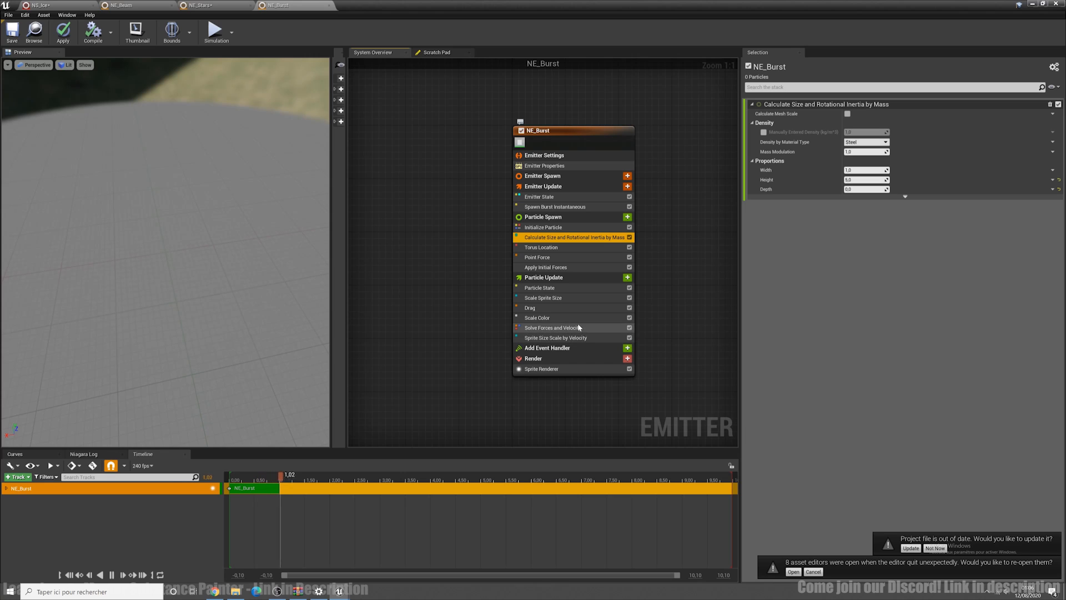
pyautogui.click(578, 218)
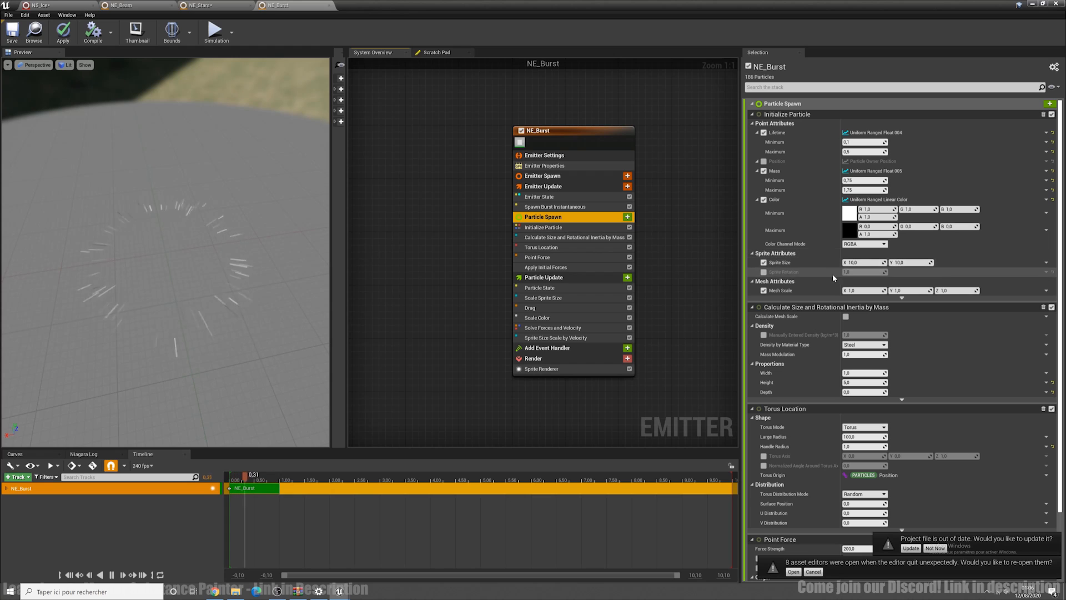
# Check which emitter NE_Flaméche2001 is based on in NS_Ice, and open the NE_Stars2 emitter from the ICEATTACK folder
pyautogui.click(598, 318)
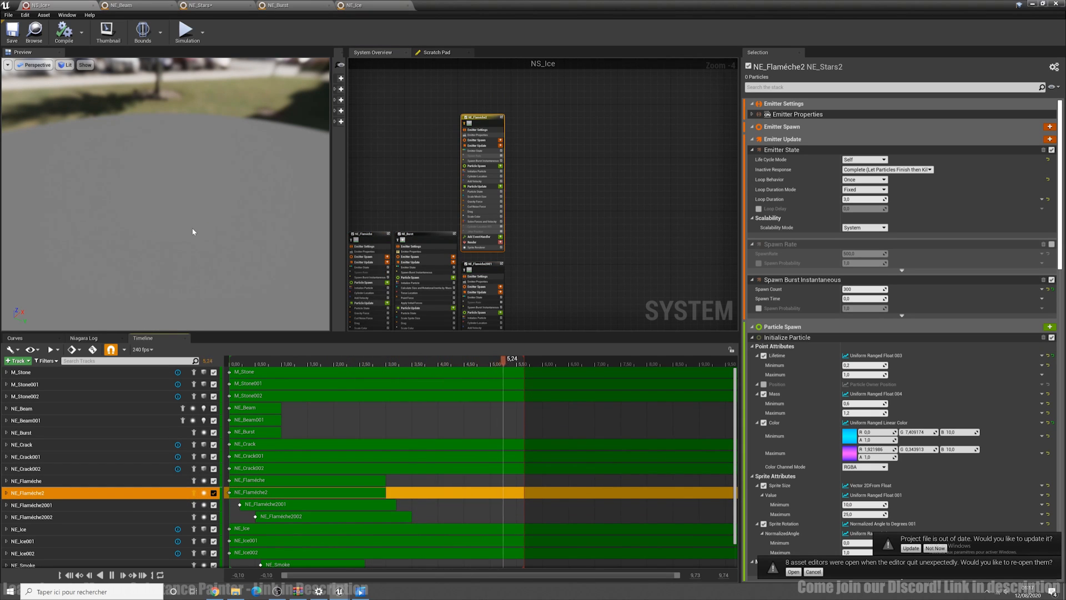
pyautogui.click(183, 505)
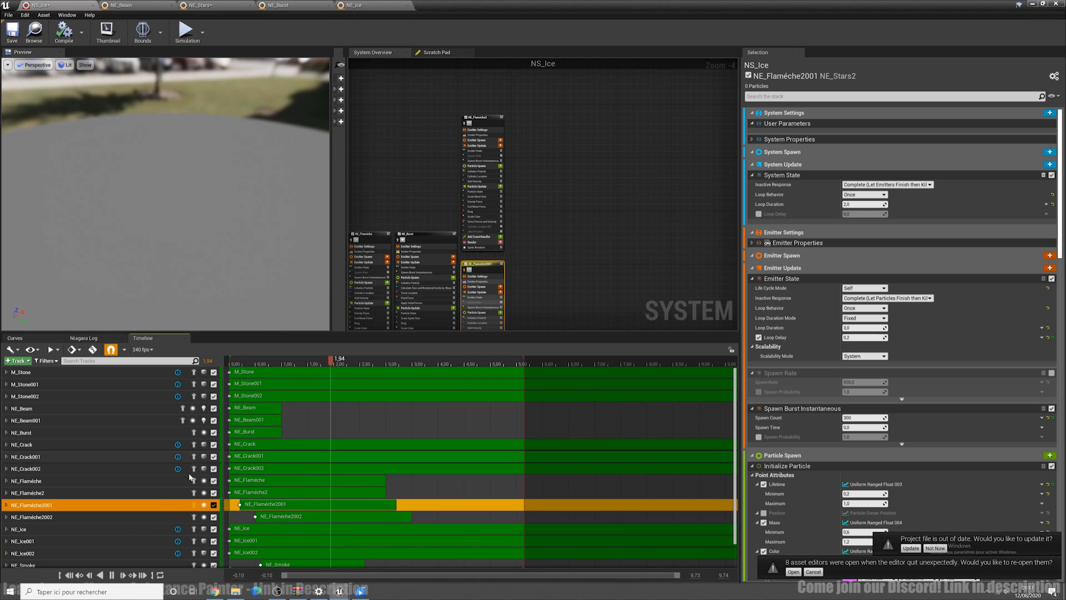
pyautogui.click(1041, 4)
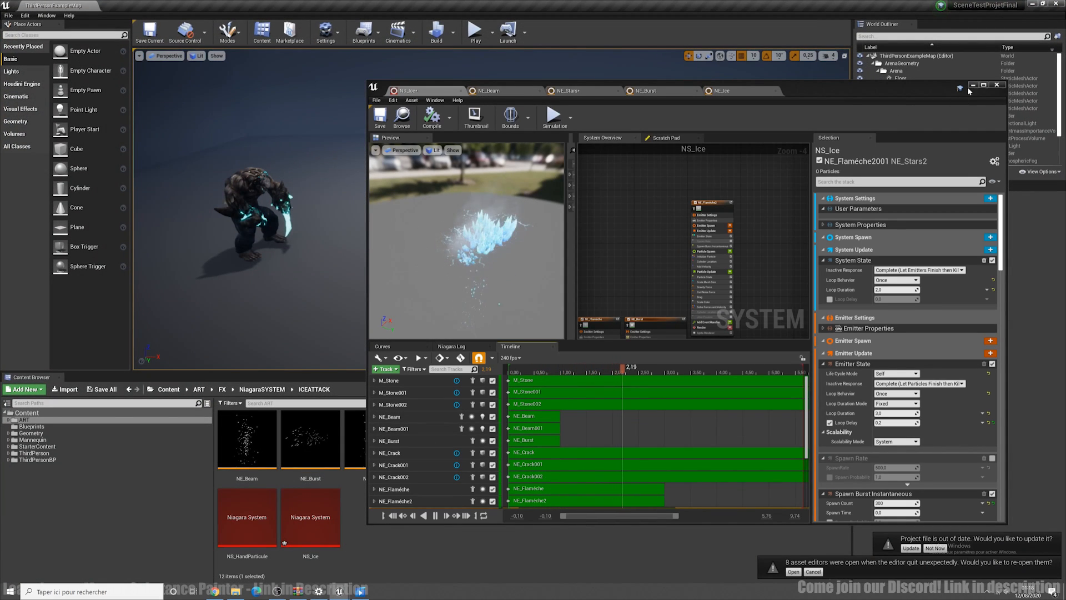
pyautogui.click(973, 85)
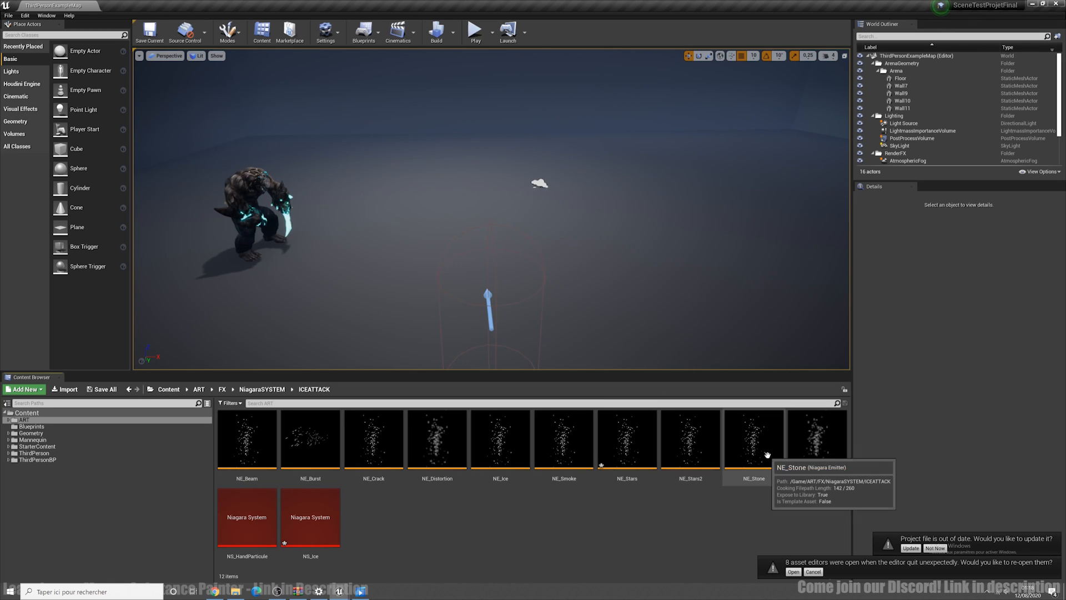
pyautogui.doubleClick(689, 438)
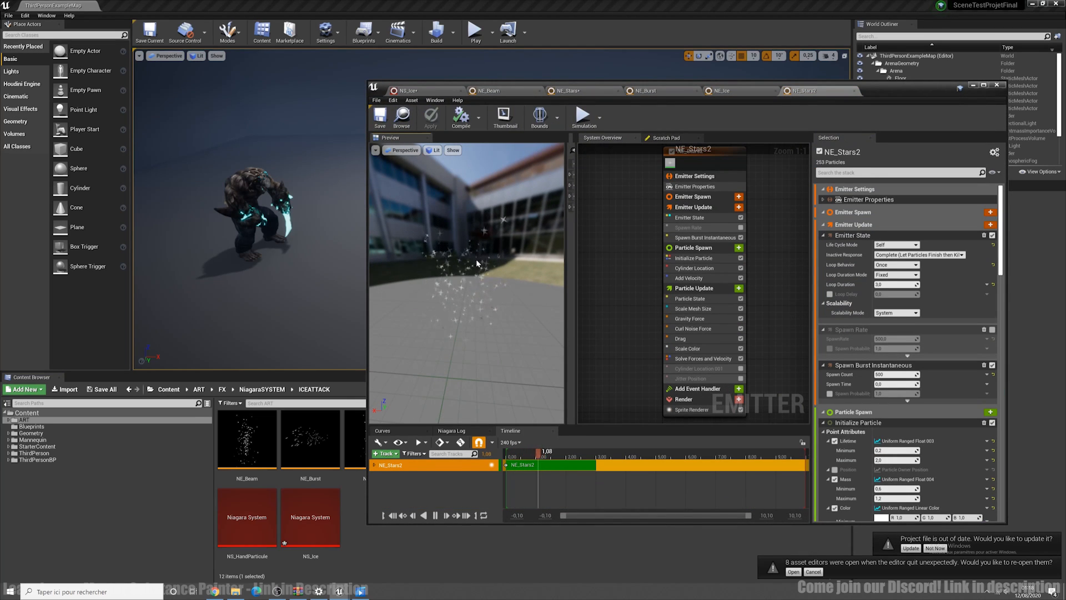
# Open NE_Stars2's sprite material M_Etincelle, examine its node graph with a plane as the preview shape, and return to the emitter
pyautogui.click(698, 409)
pyautogui.doubleClick(890, 220)
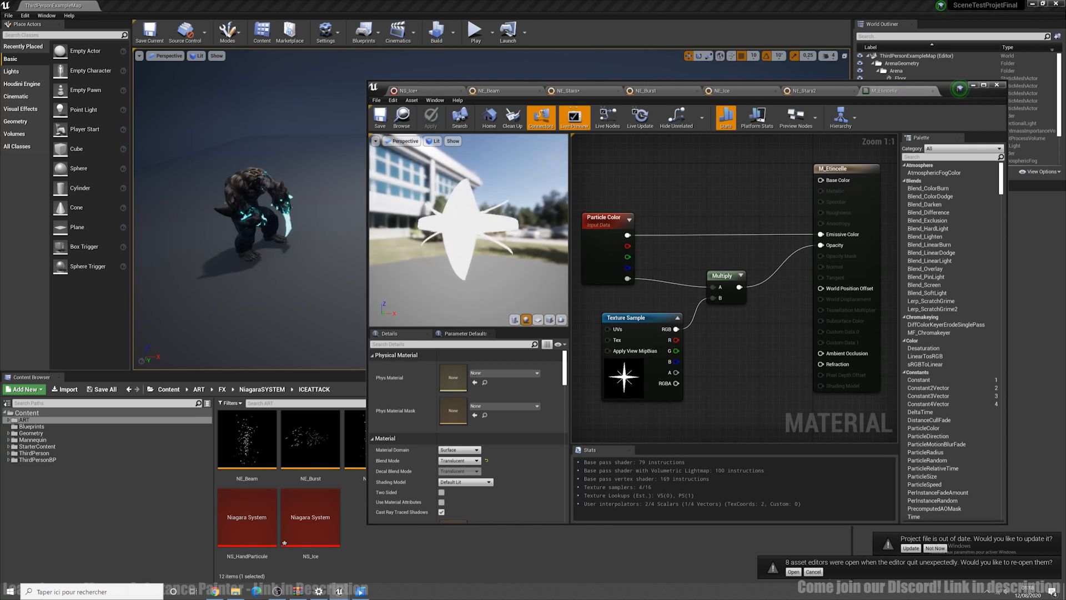
pyautogui.moveTo(491, 284); pyautogui.dragTo(372, 259)
pyautogui.click(537, 320)
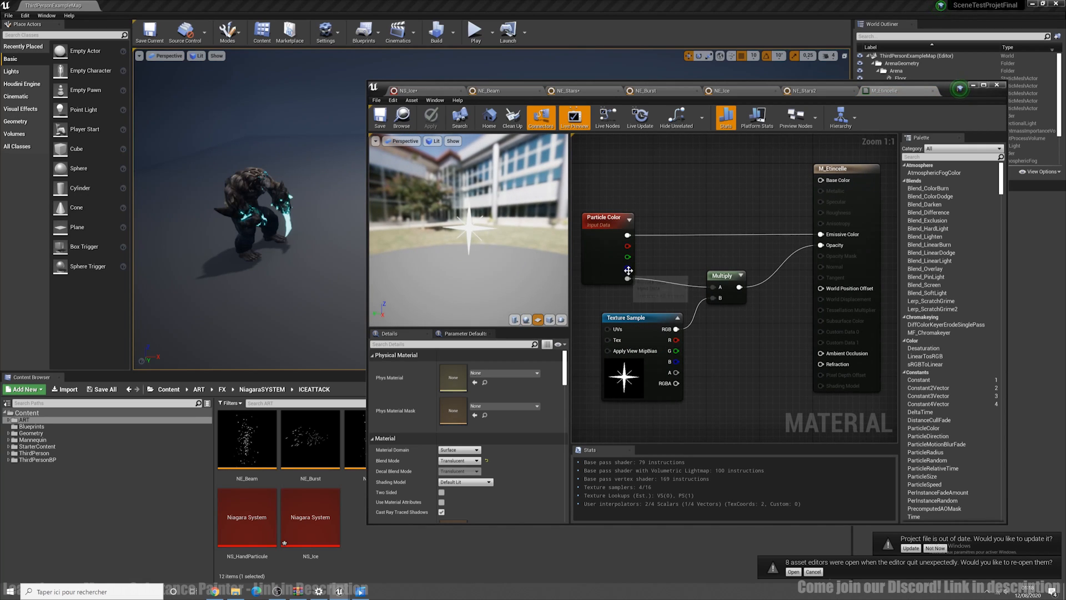
pyautogui.click(823, 92)
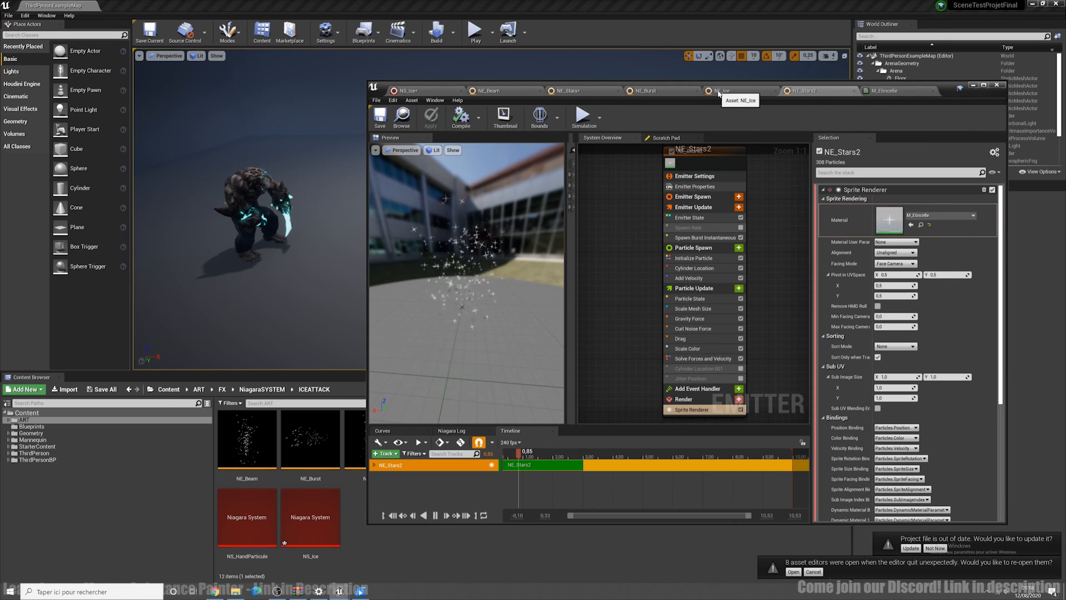
# Maximize the NE_Stars2 editor and review its Spawn Burst Instantaneous, Add Velocity and Cylinder Location modules
pyautogui.moveTo(773, 205)
pyautogui.mouseDown(button='right')
pyautogui.moveTo(748, 188)
pyautogui.moveTo(761, 204)
pyautogui.mouseUp(button='right')
pyautogui.click(983, 86)
pyautogui.moveTo(507, 159); pyautogui.dragTo(543, 206, button='right')
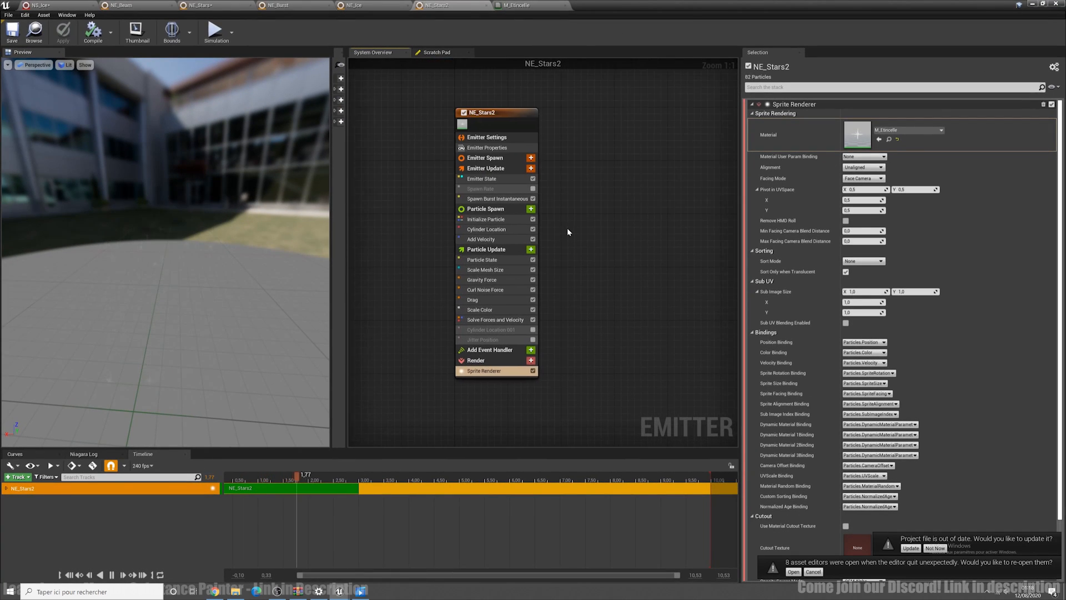
pyautogui.click(499, 199)
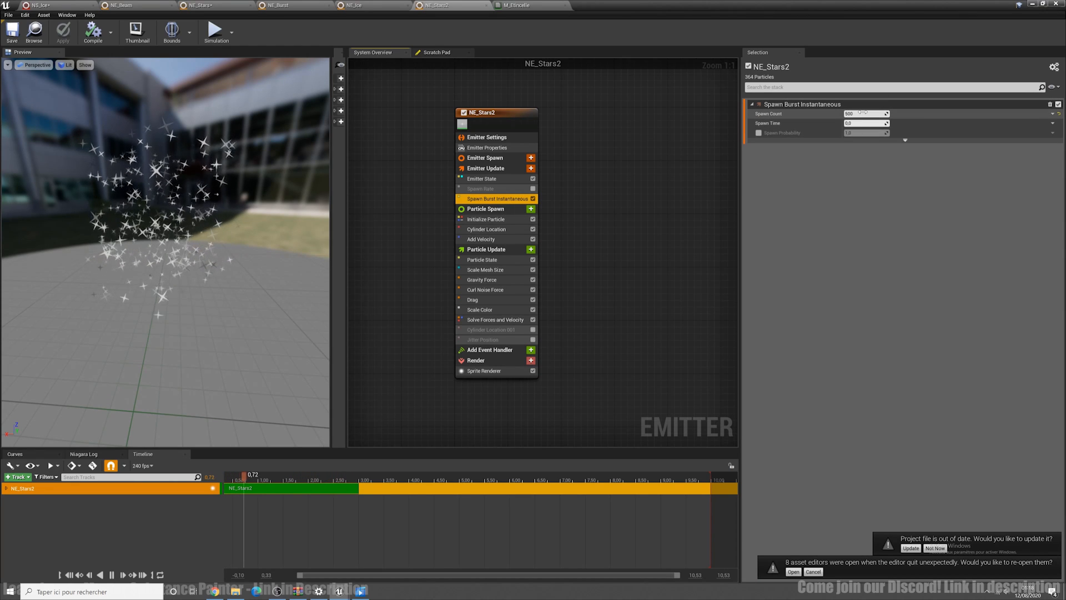
pyautogui.click(483, 240)
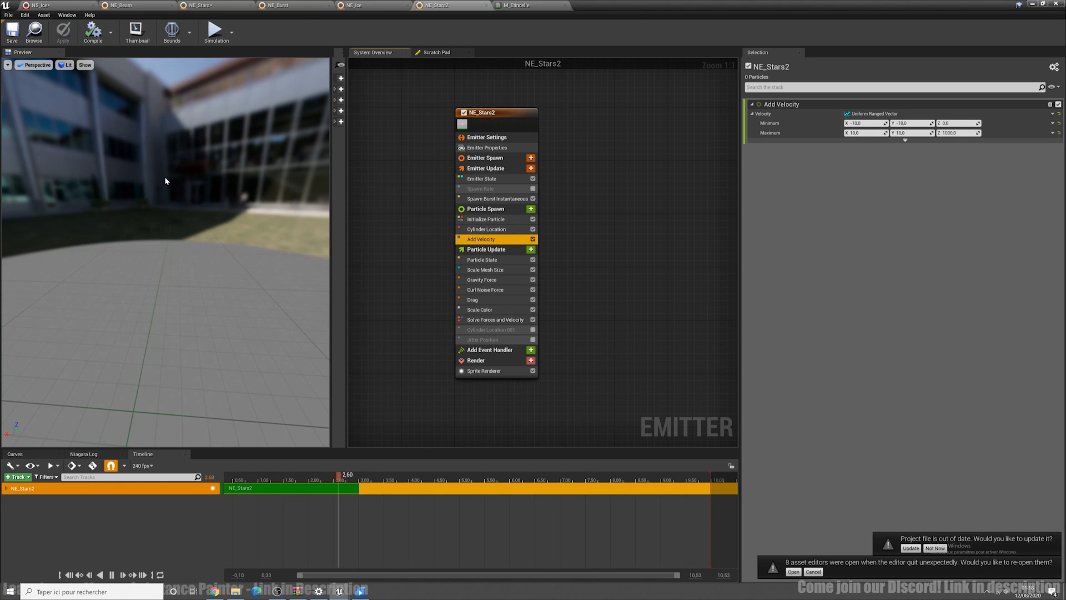
pyautogui.click(484, 229)
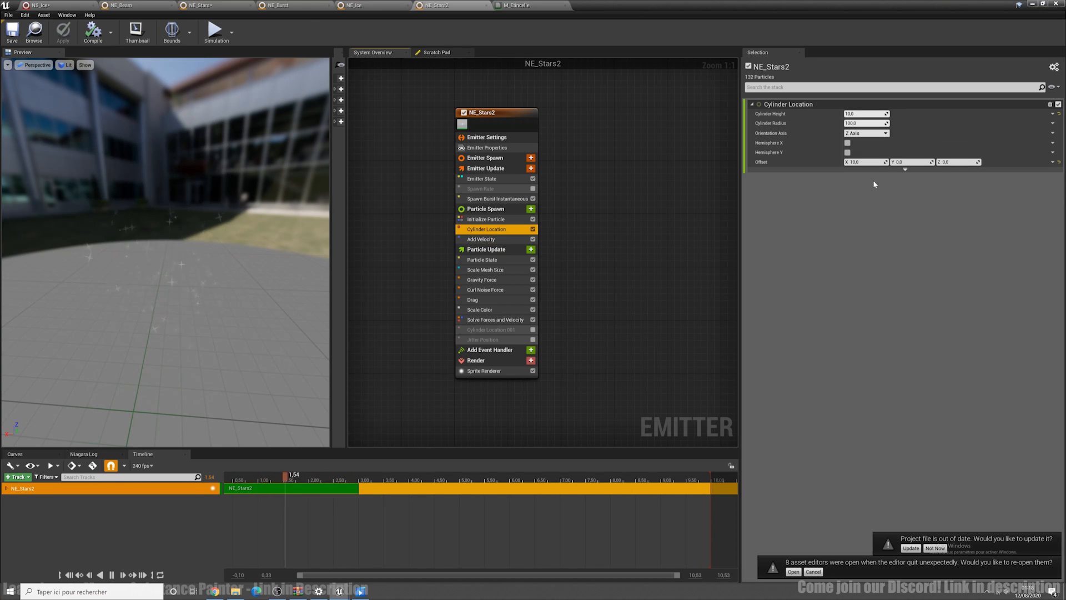
# Try a Cylinder Location radius of 200 while viewing the stars from above, and restore the radius to 100
pyautogui.moveTo(276, 226); pyautogui.dragTo(276, 322)
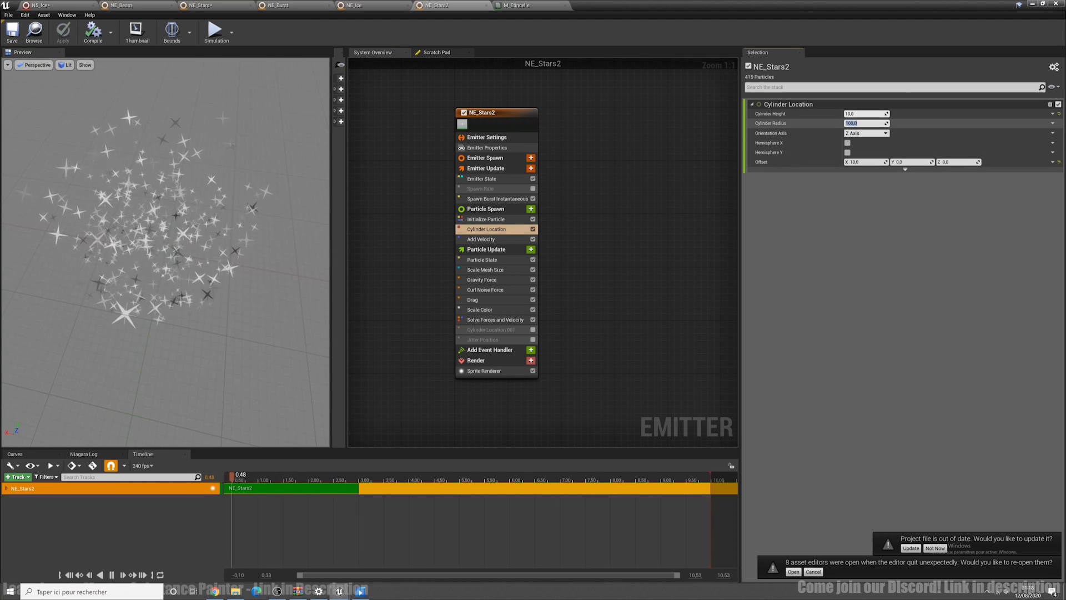
pyautogui.click(859, 123)
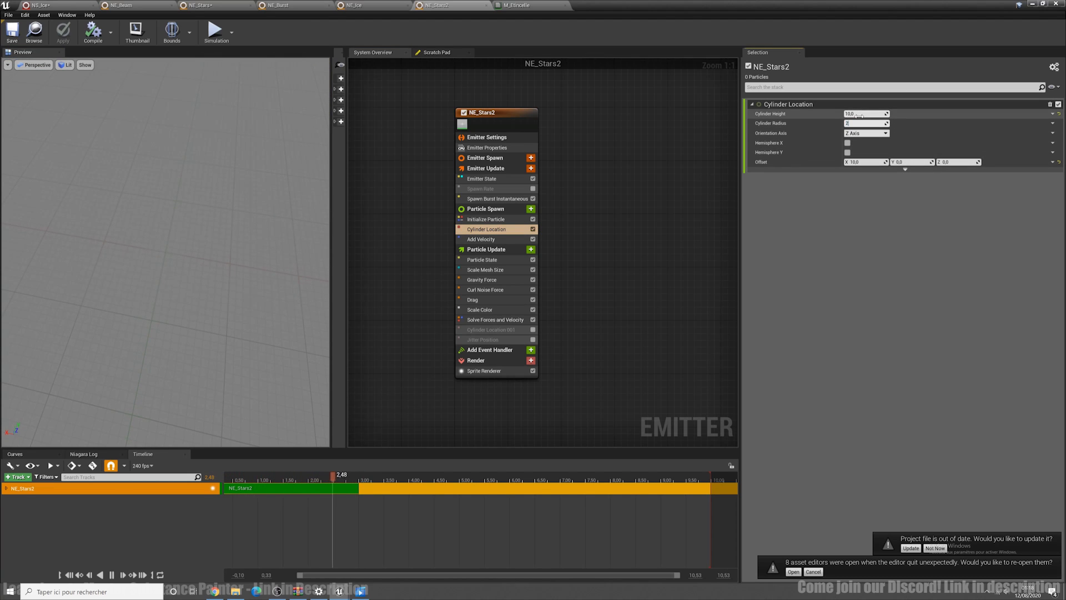
pyautogui.write('200')
pyautogui.press('Return')
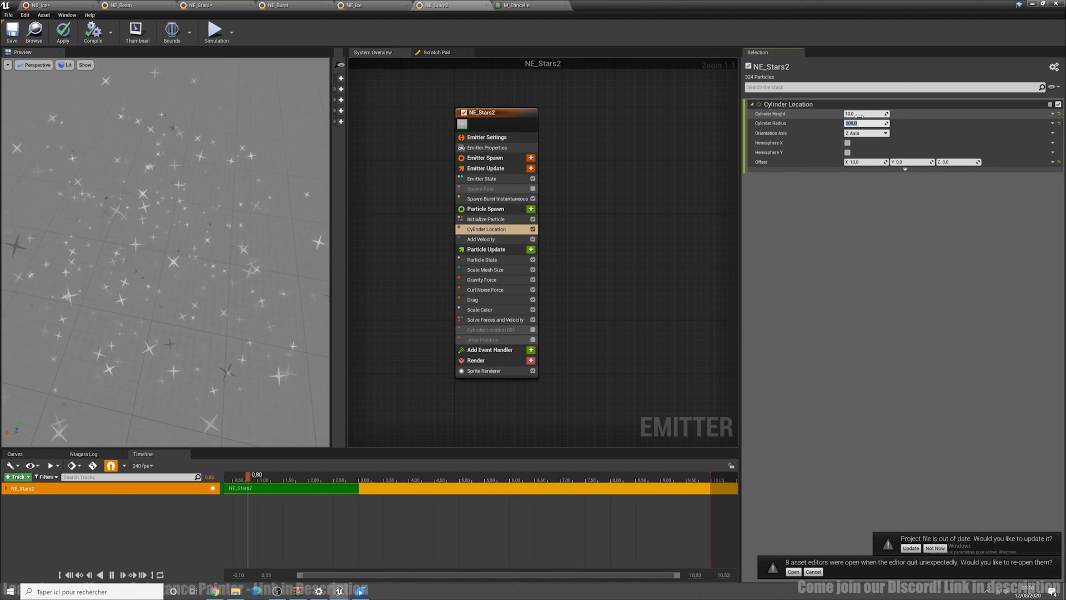
pyautogui.press('Return')
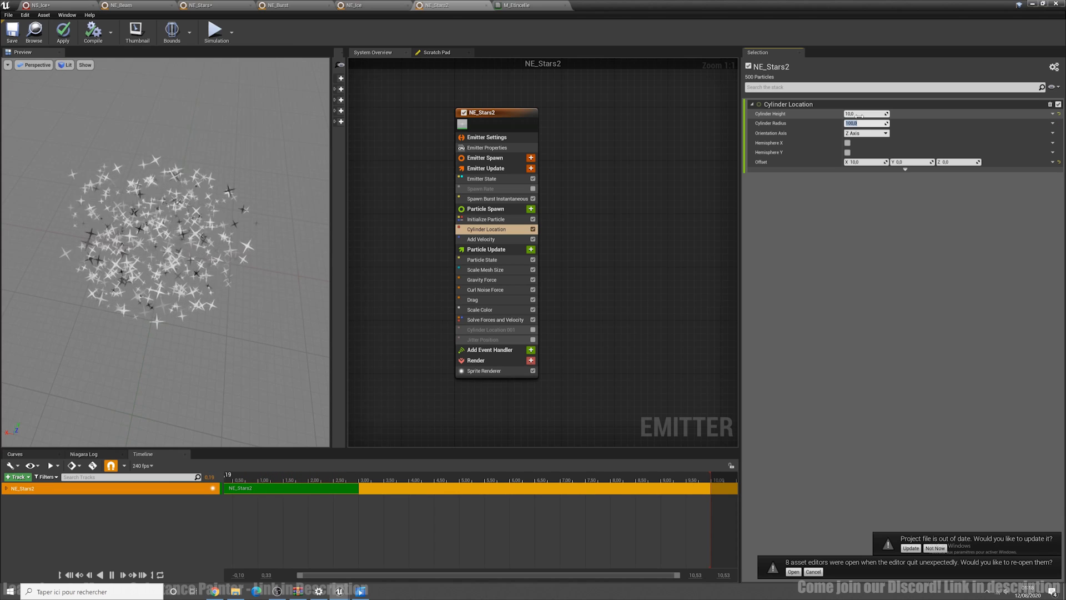
pyautogui.moveTo(171, 278); pyautogui.dragTo(192, 267)
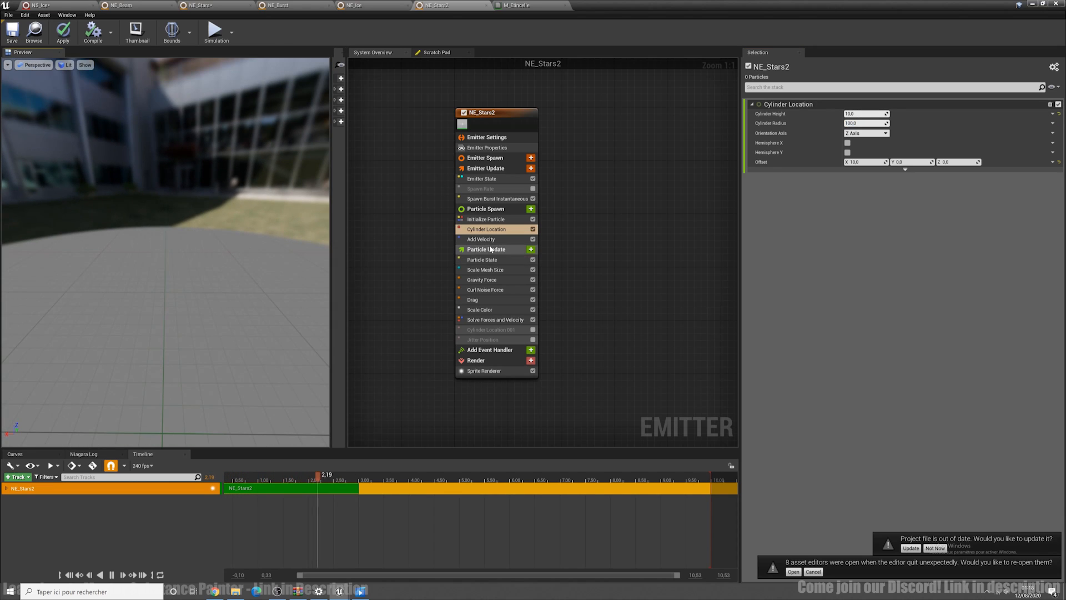
# Review the Drag module, try a Curl Noise Force strength of 1000, and set the noise strength to 200
pyautogui.click(472, 300)
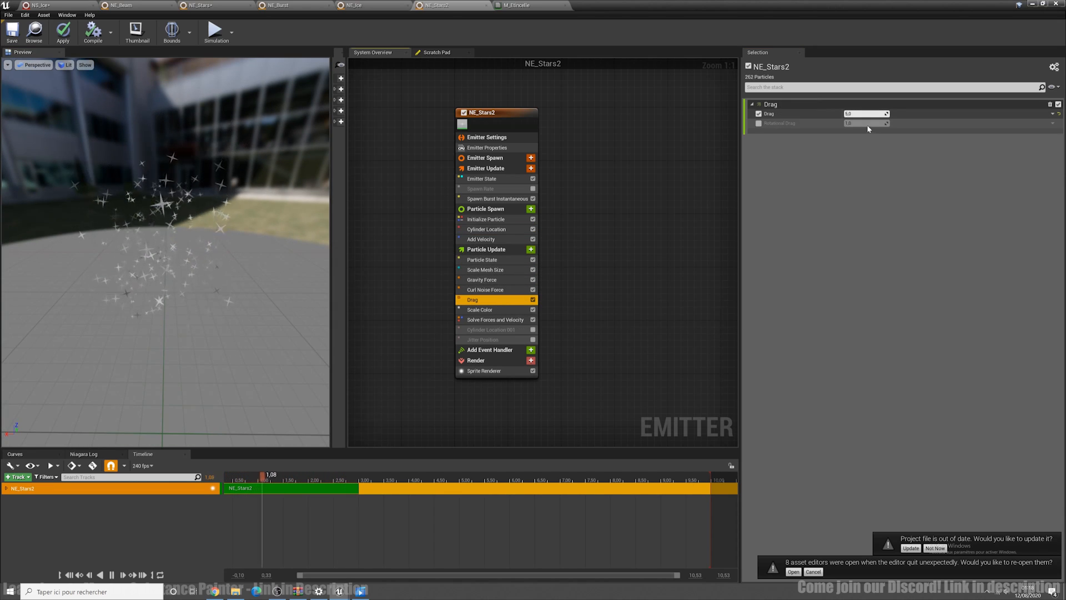
pyautogui.click(861, 113)
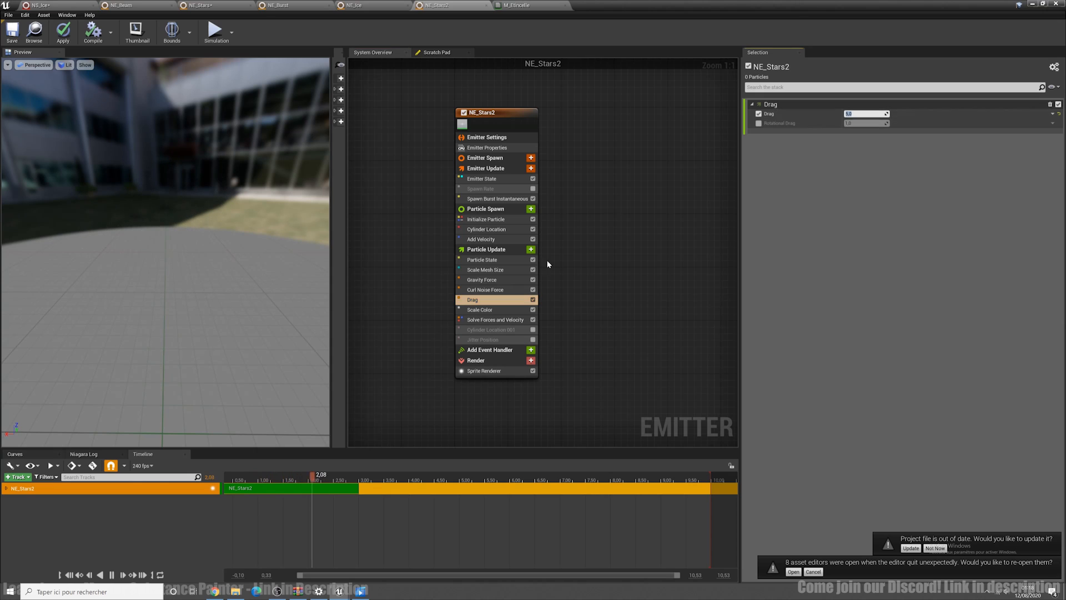
pyautogui.click(487, 289)
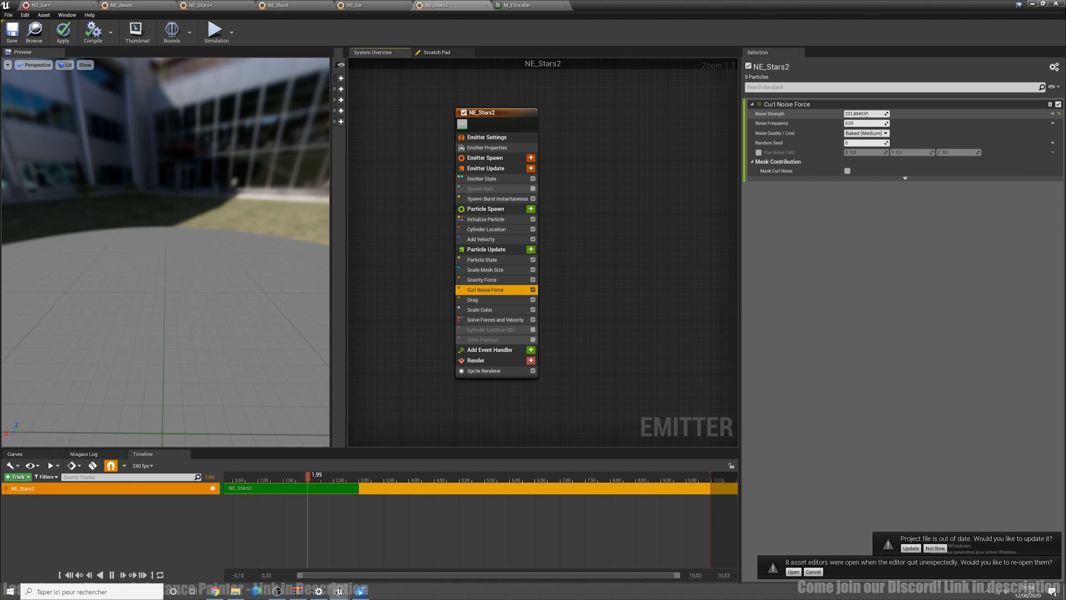
pyautogui.write('1000')
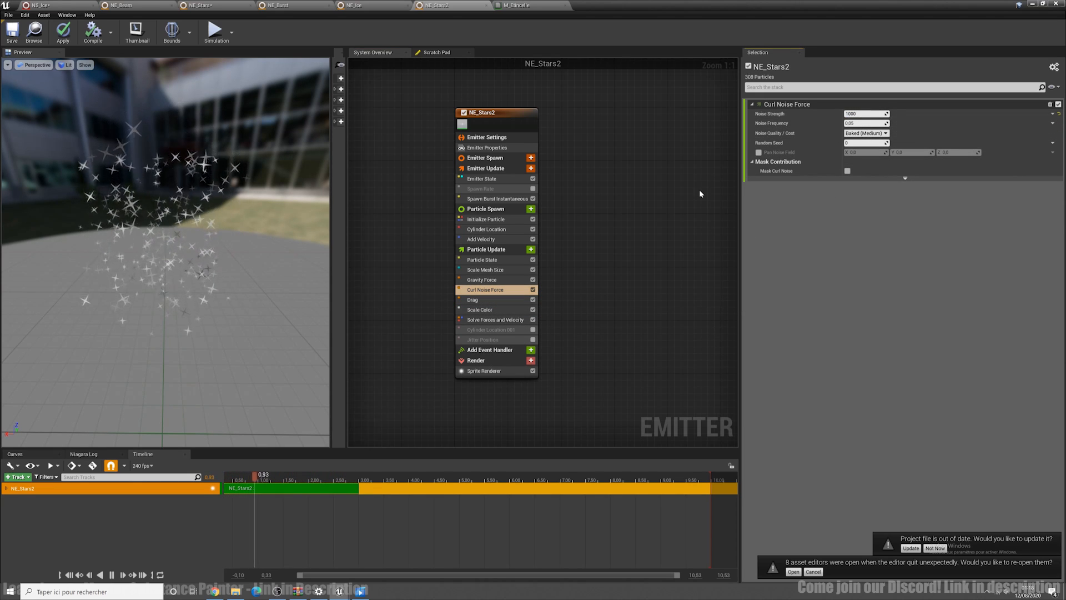
pyautogui.press('Return')
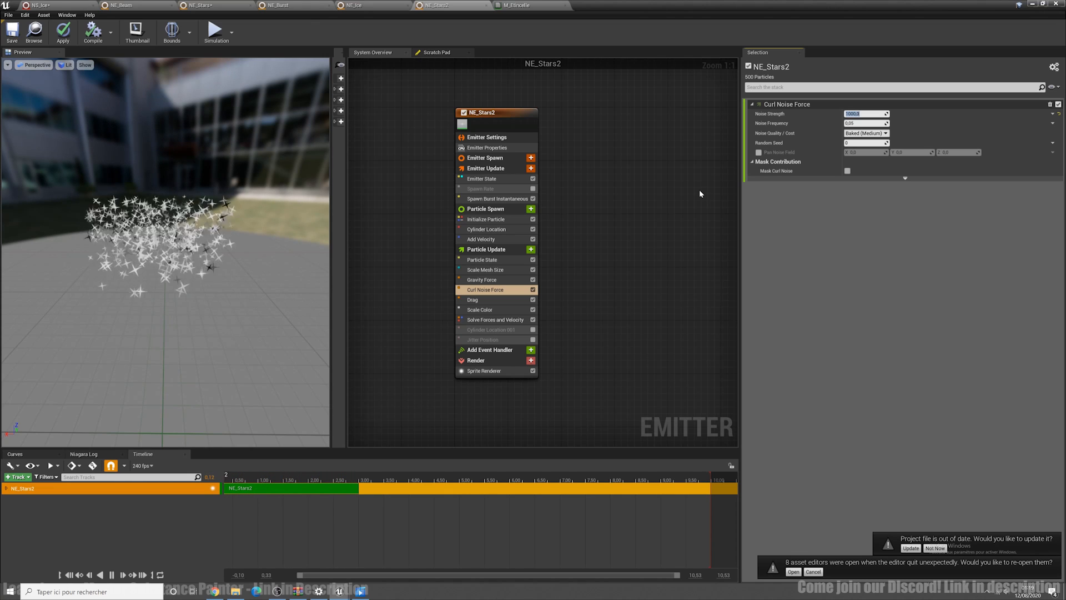
pyautogui.write('200')
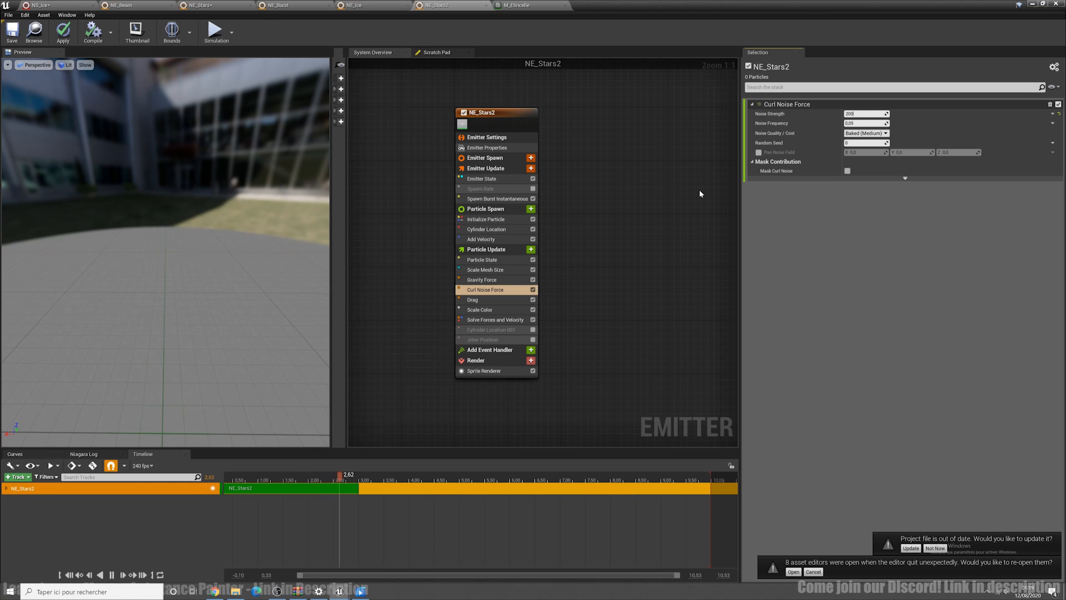
pyautogui.press('Return')
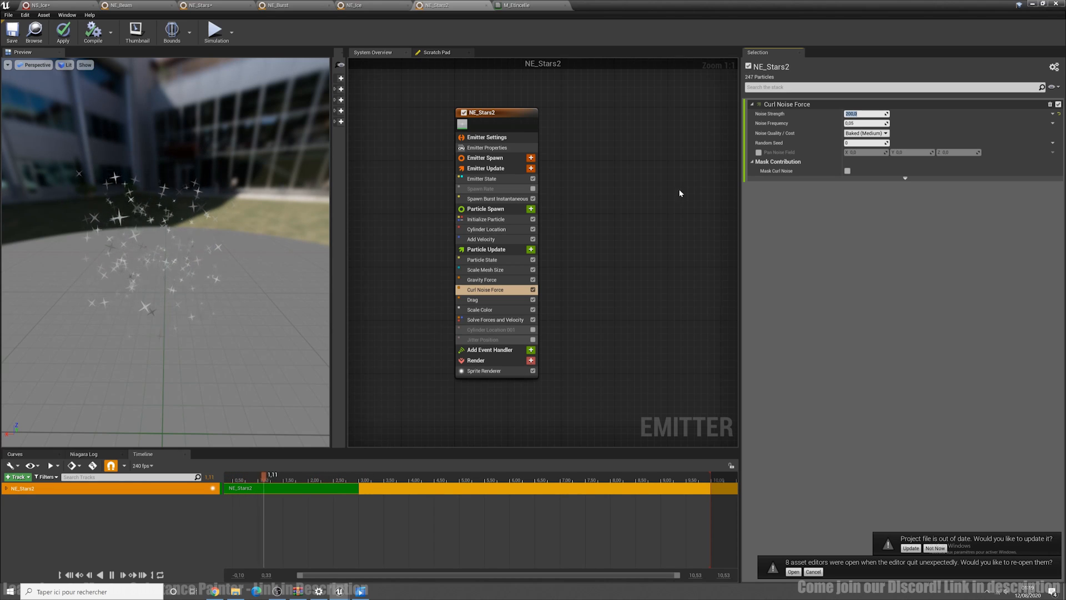
# Delete the disabled Cylinder Location 001, Jitter Position and Spawn Rate modules from NE_Stars2
pyautogui.moveTo(604, 295); pyautogui.dragTo(640, 235, button='right')
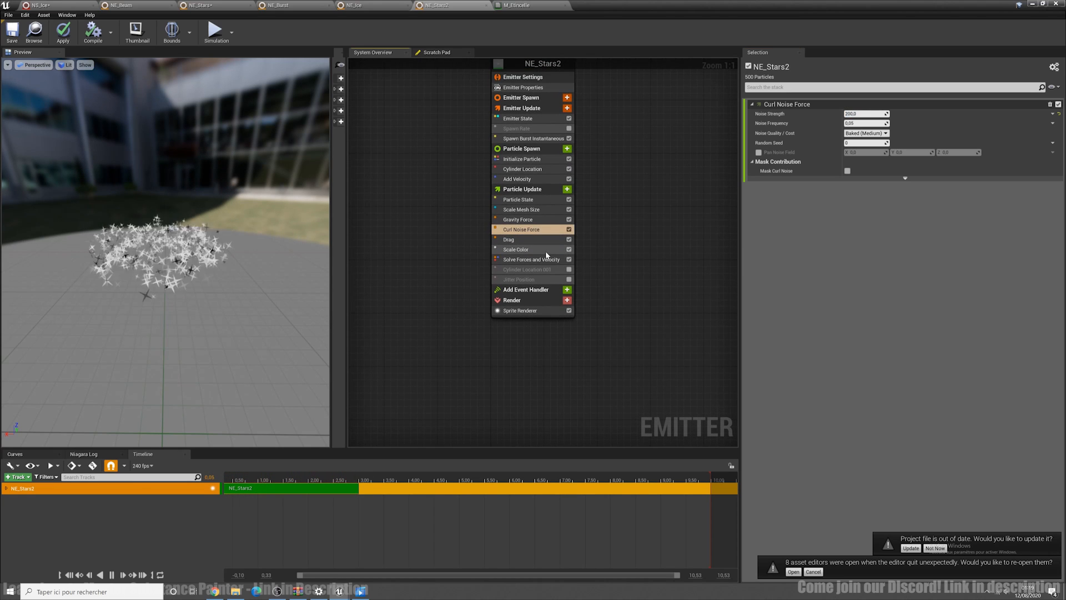
pyautogui.click(538, 273)
pyautogui.rightClick(539, 274)
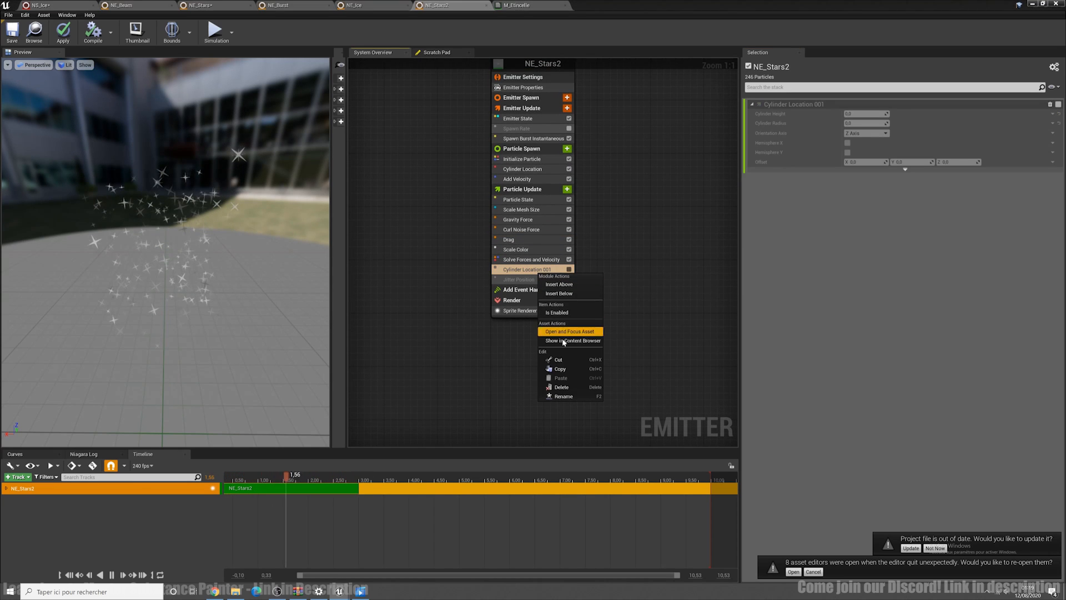
pyautogui.click(561, 387)
pyautogui.rightClick(519, 272)
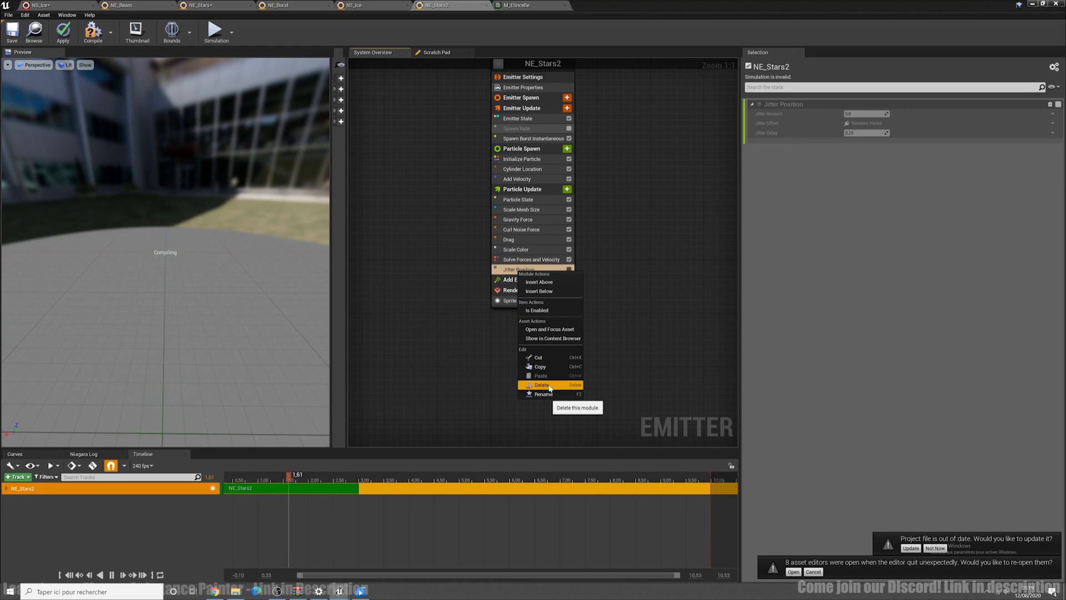
pyautogui.click(541, 385)
pyautogui.moveTo(619, 166); pyautogui.dragTo(621, 220, button='right')
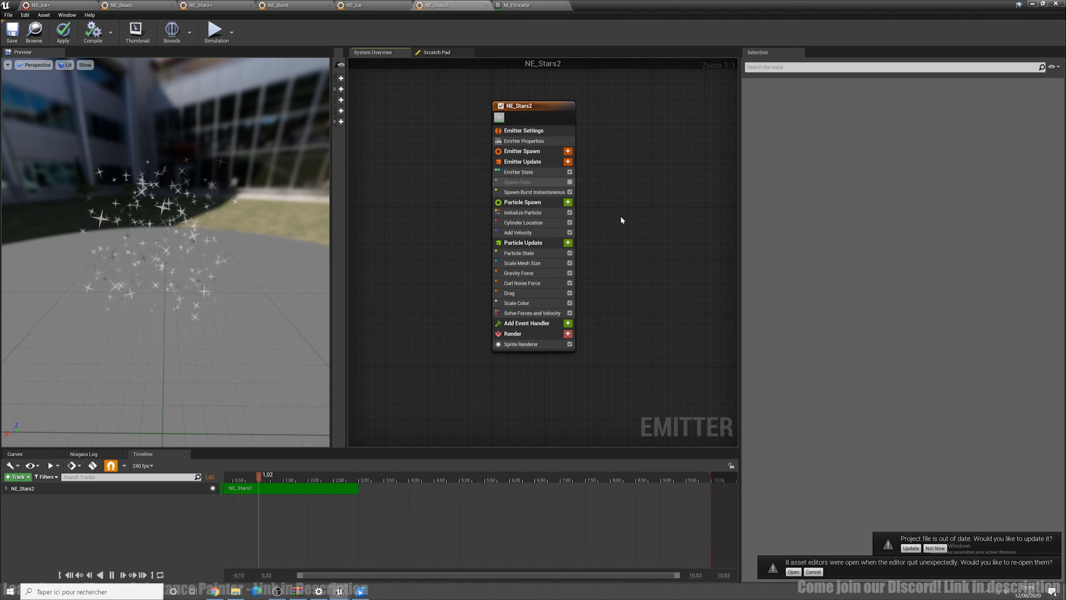
pyautogui.rightClick(537, 186)
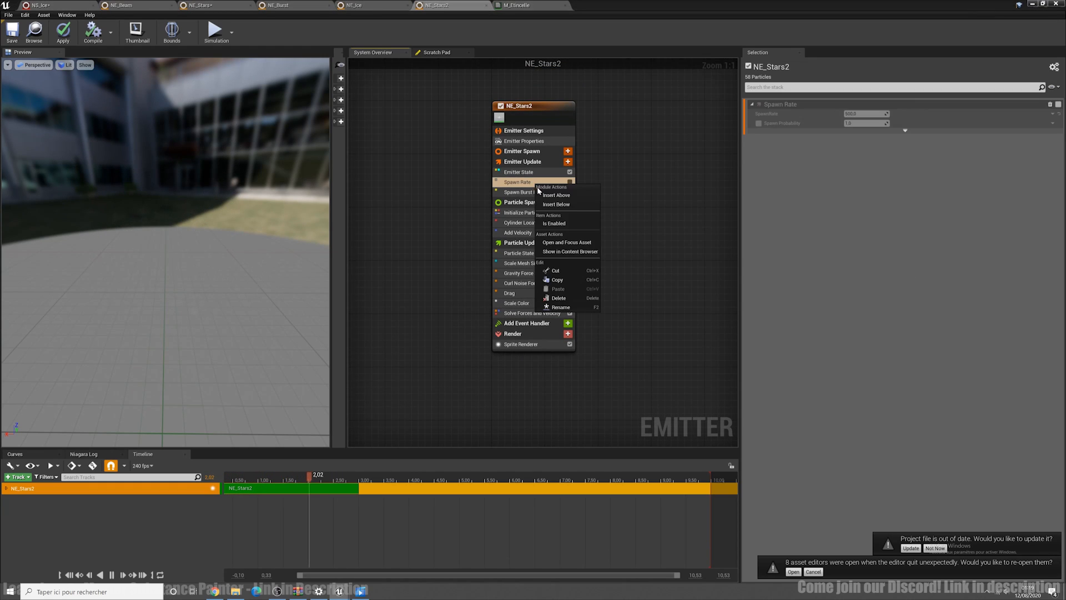
pyautogui.click(566, 301)
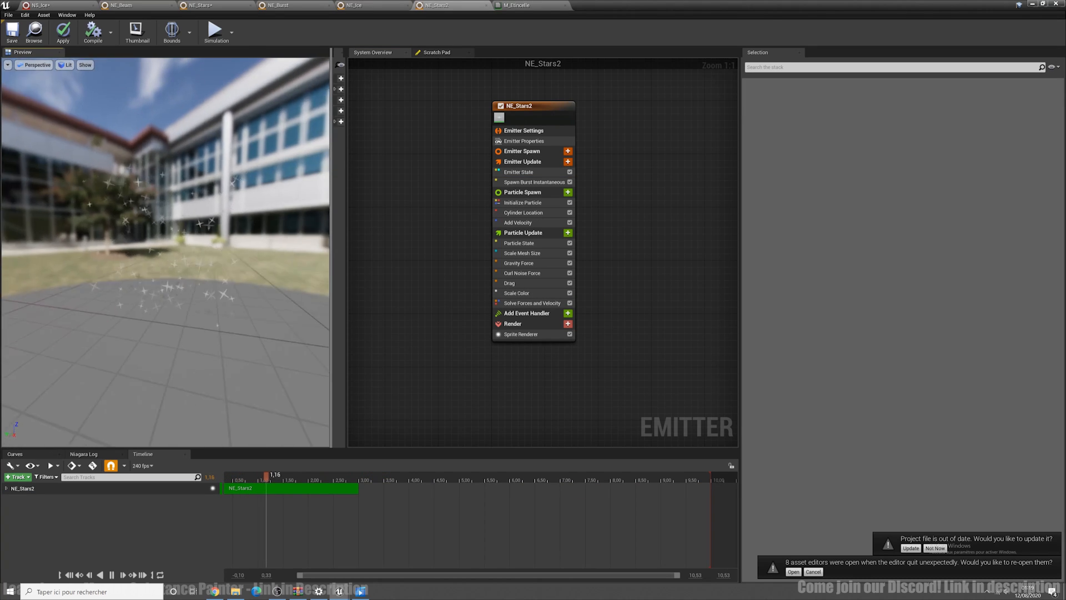
# Delete the Scale Mesh Size module from NE_Stars2's Particle Update stage and show the Gravity Force settings
pyautogui.click(550, 251)
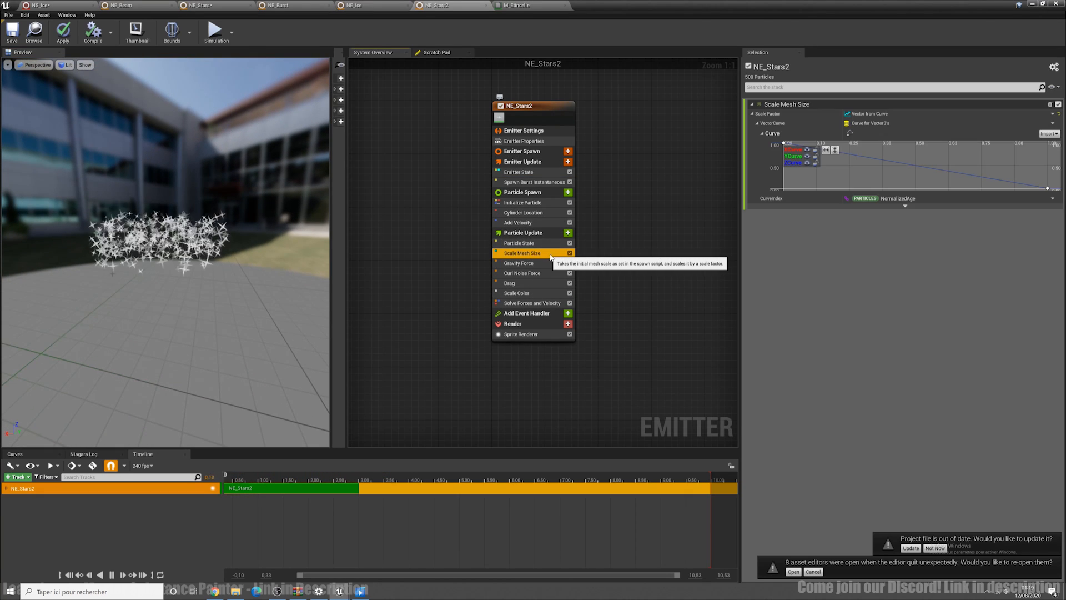
pyautogui.rightClick(550, 254)
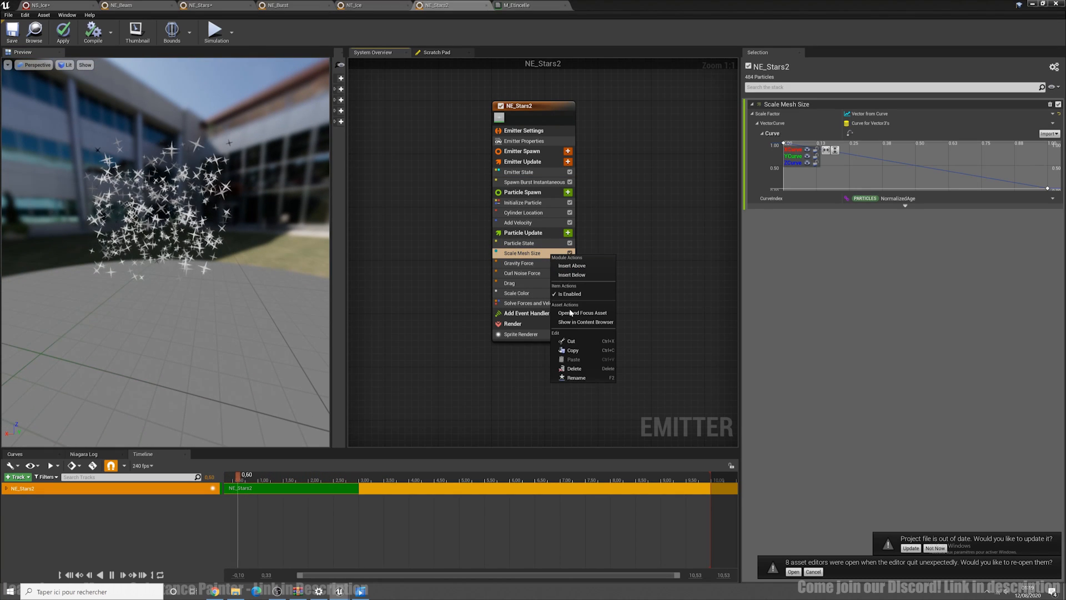
pyautogui.click(571, 377)
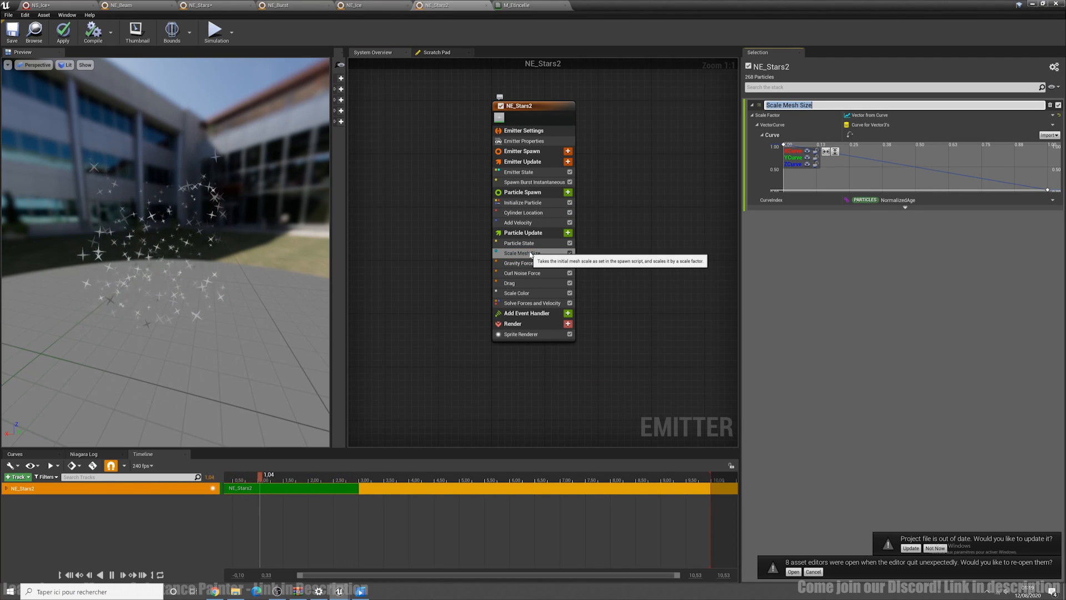
pyautogui.rightClick(531, 253)
pyautogui.click(553, 366)
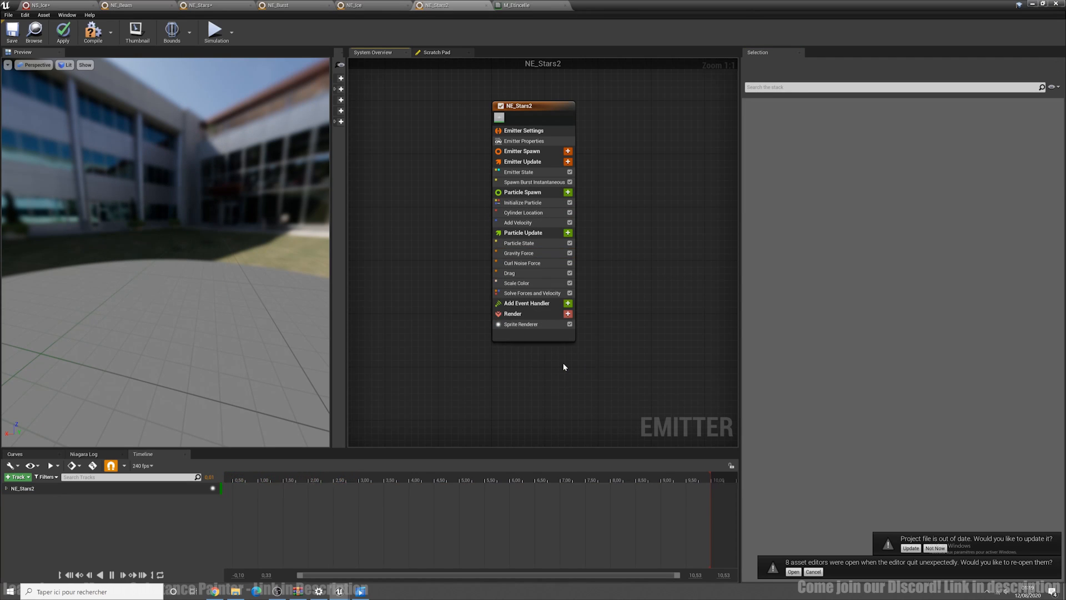
pyautogui.click(528, 252)
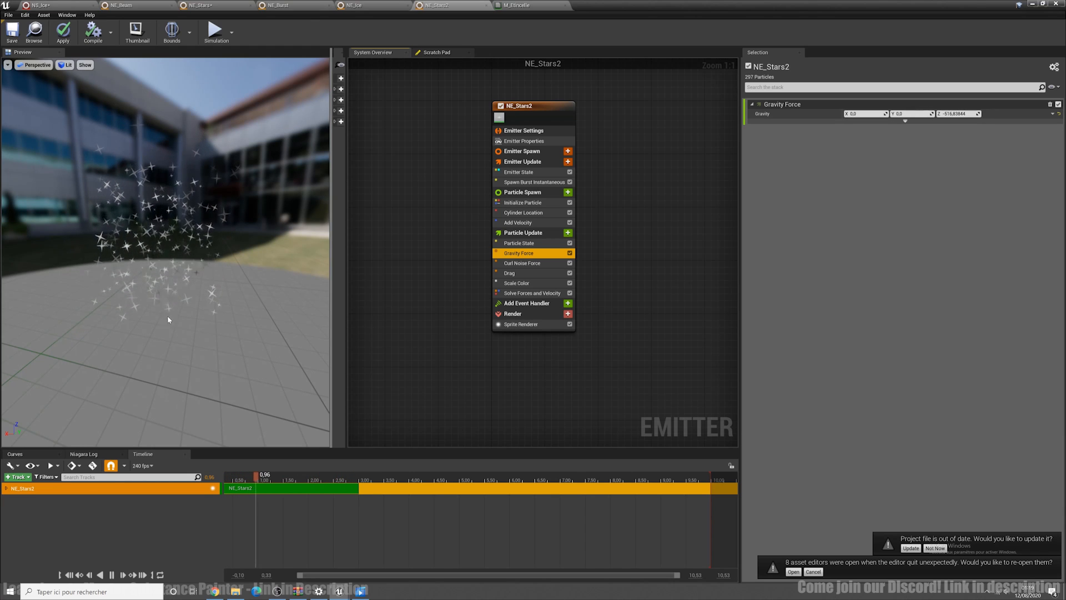
# Review the Curl Noise Force, Particle Spawn, Particle Update and Scale Color settings of NE_Stars2
pyautogui.click(531, 264)
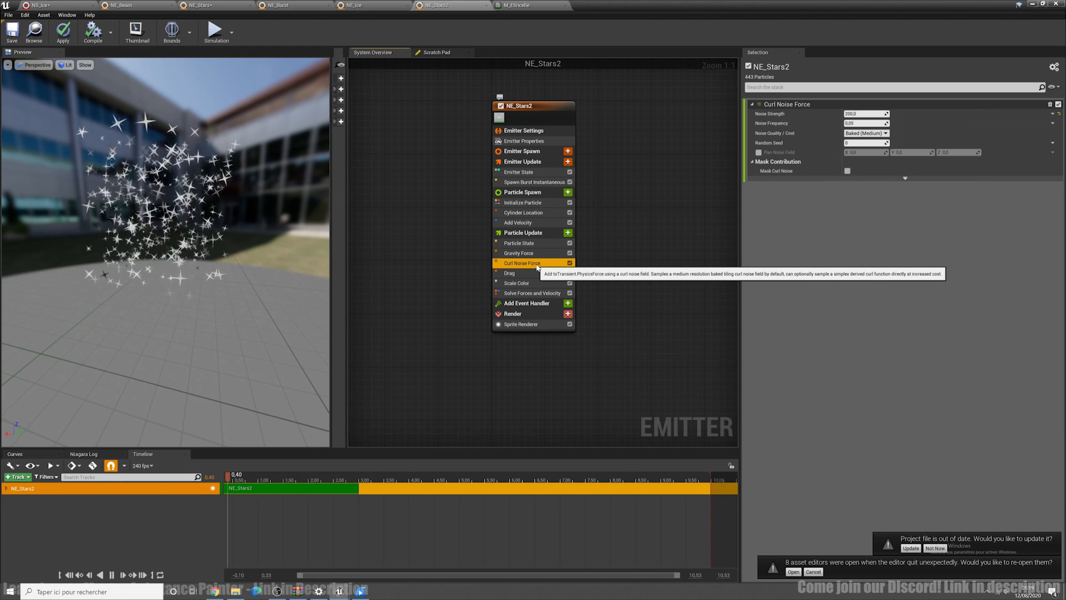
pyautogui.click(530, 192)
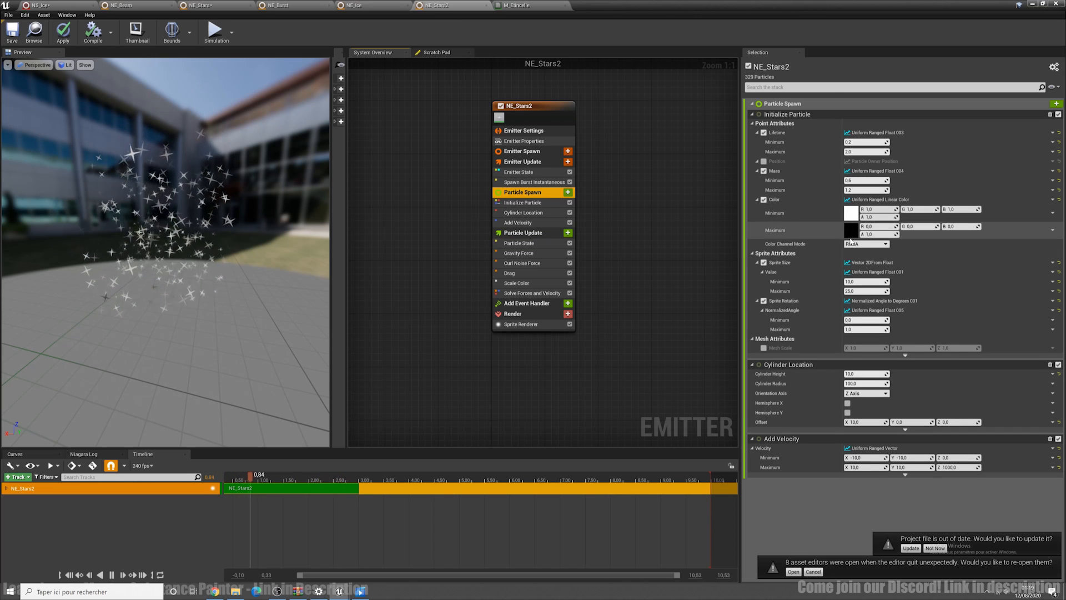
pyautogui.click(525, 233)
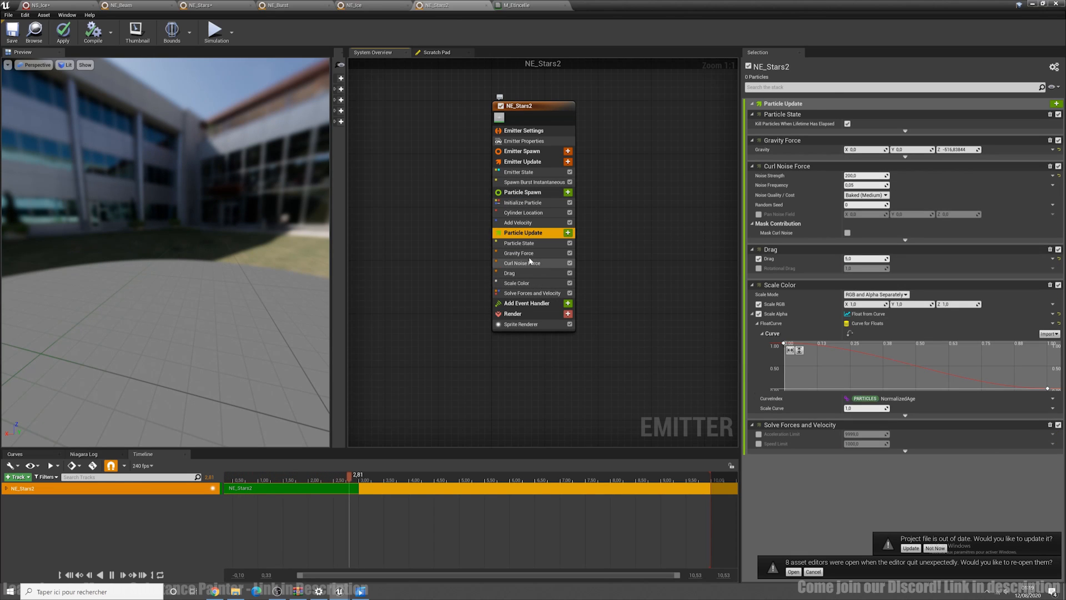
pyautogui.click(517, 283)
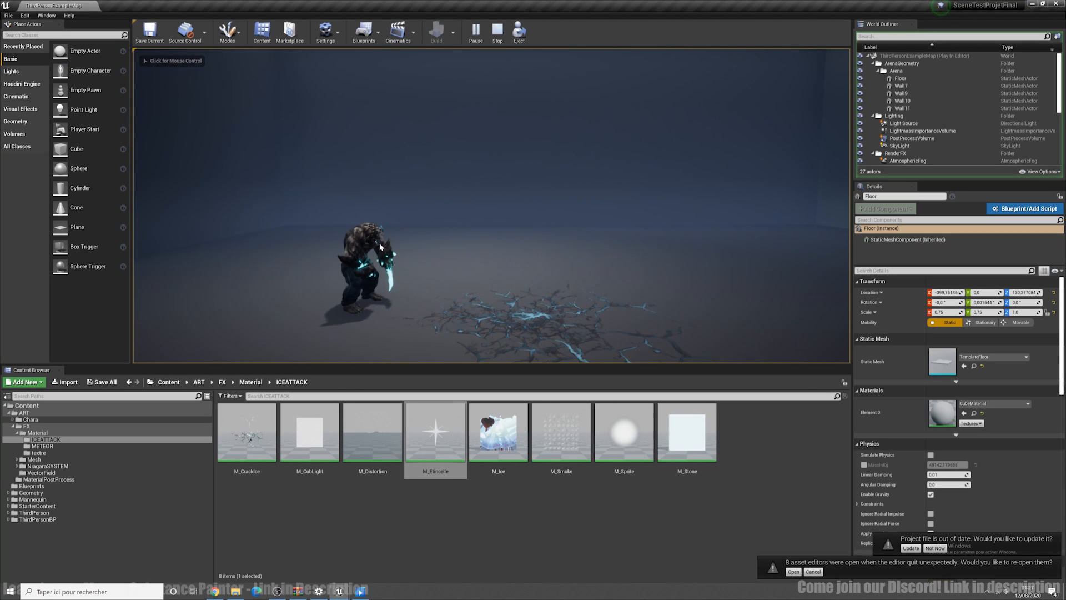
# Trigger the character's ice attack in the running level to view the full effect, and end the play session
pyautogui.click(358, 268)
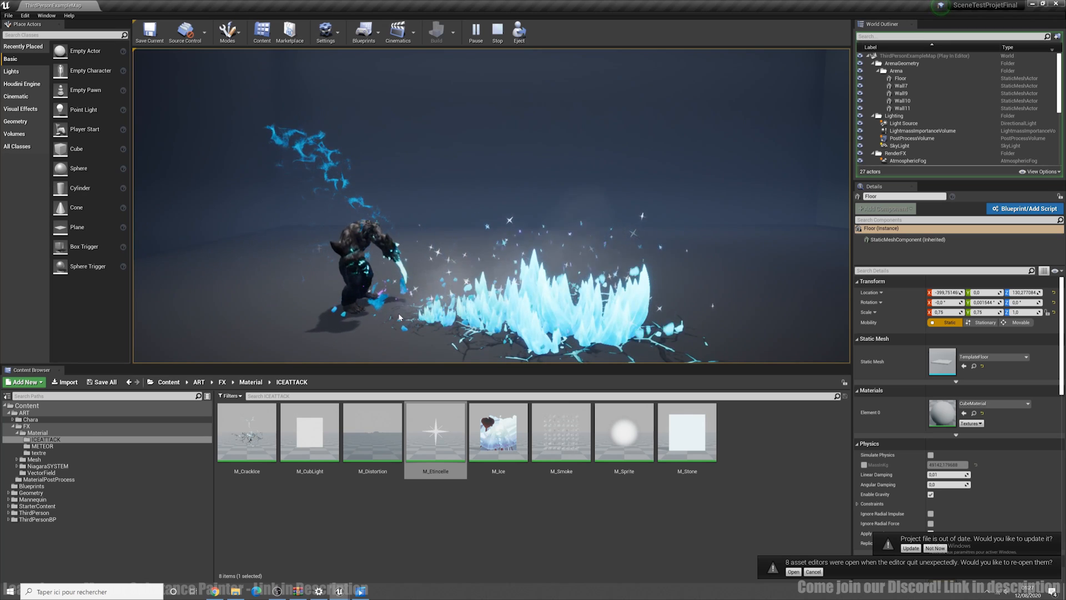
pyautogui.press('Escape')
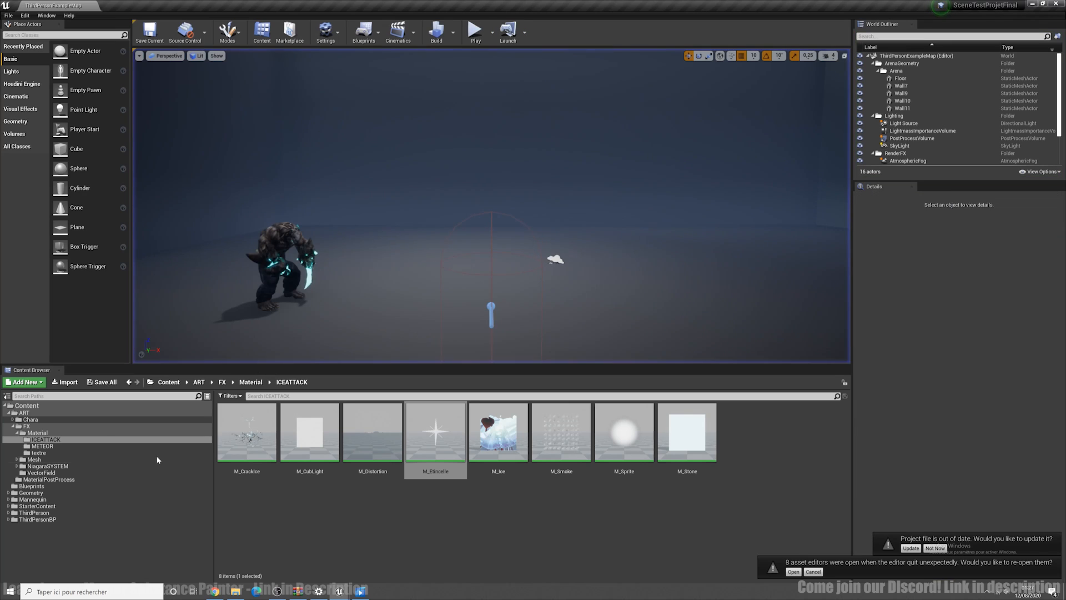
# Open the NE_VectorField emitter from the ICEATTACK folder inside NiagaraSYSTEM
pyautogui.click(73, 447)
pyautogui.click(33, 459)
pyautogui.click(47, 466)
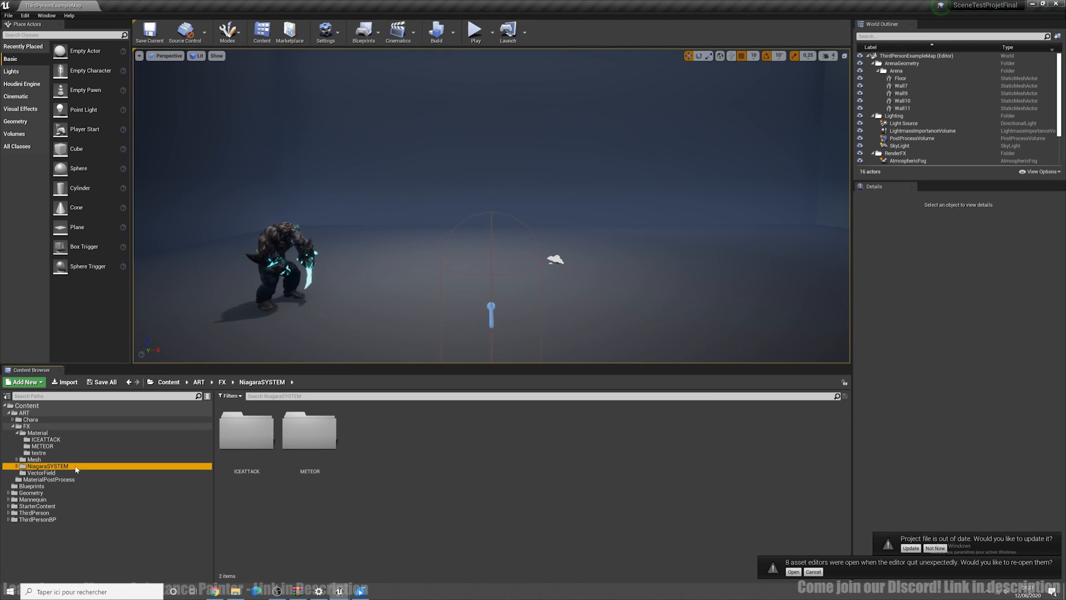
pyautogui.doubleClick(244, 435)
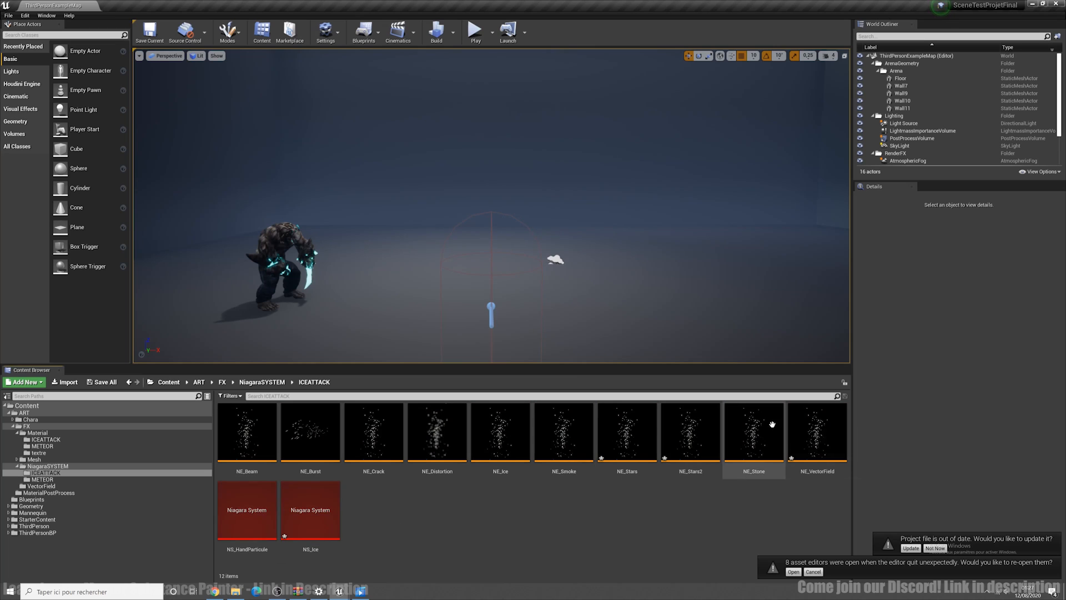
pyautogui.doubleClick(831, 445)
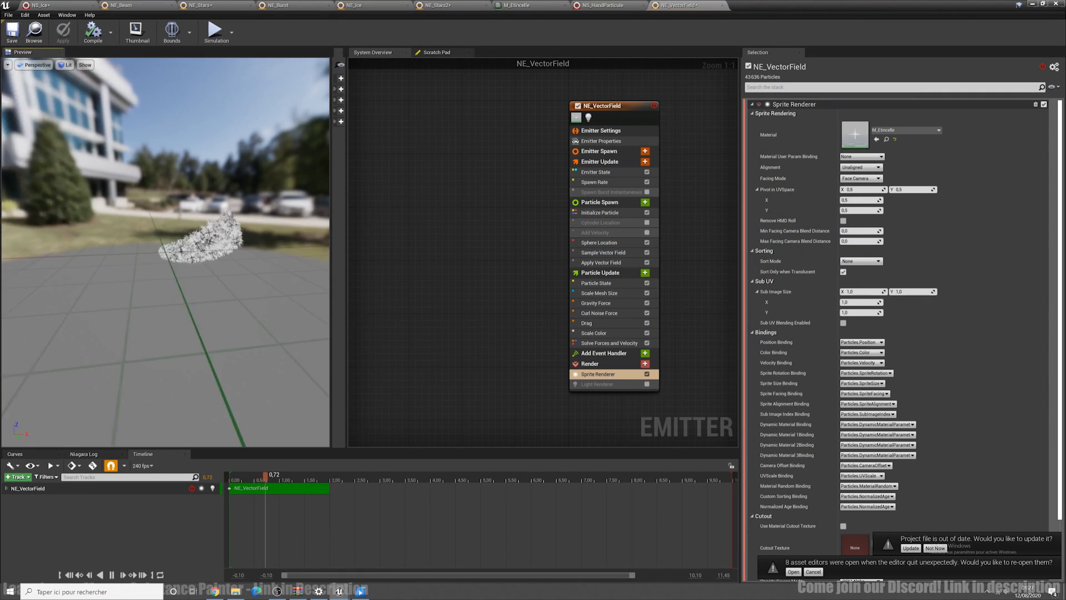
# Examine the NE_VectorField particles in the preview and review the emitter's Sprite Renderer settings
pyautogui.scroll(-4, 206, 239)
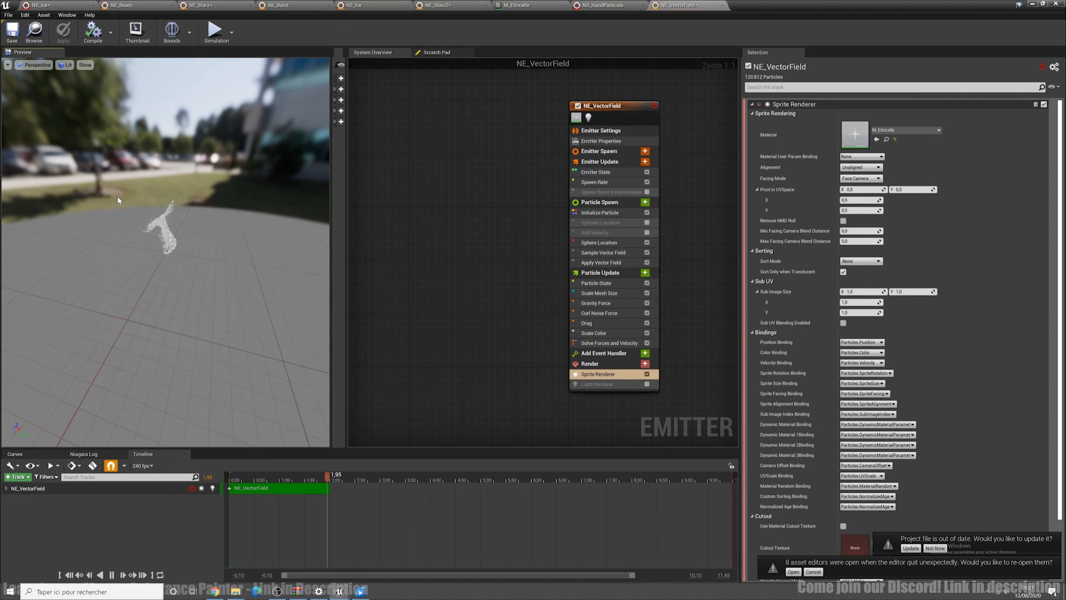
pyautogui.moveTo(118, 200); pyautogui.dragTo(283, 218)
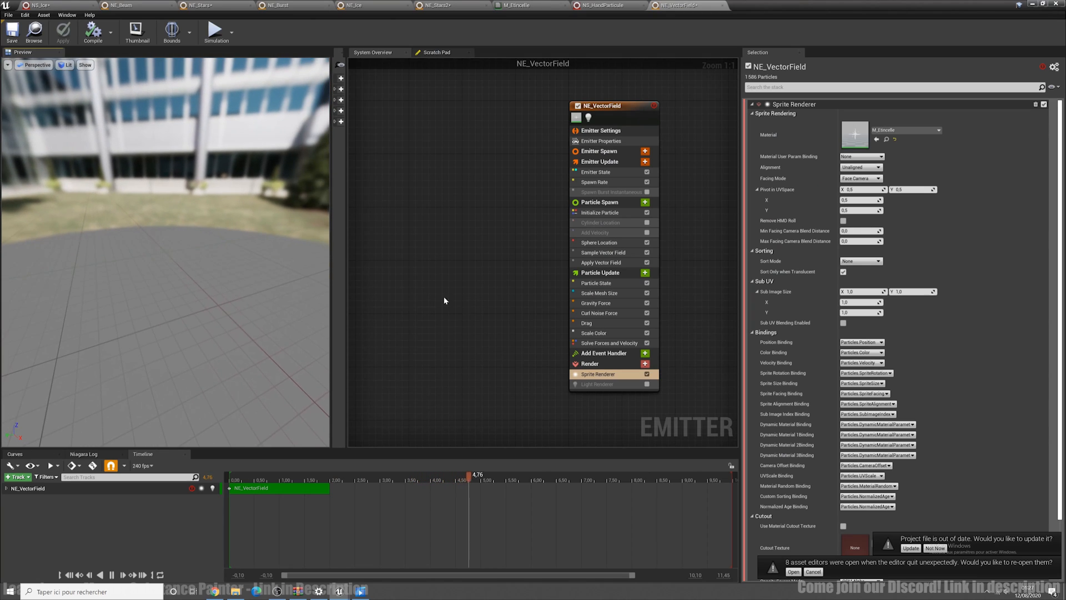
pyautogui.moveTo(614, 107); pyautogui.dragTo(527, 101)
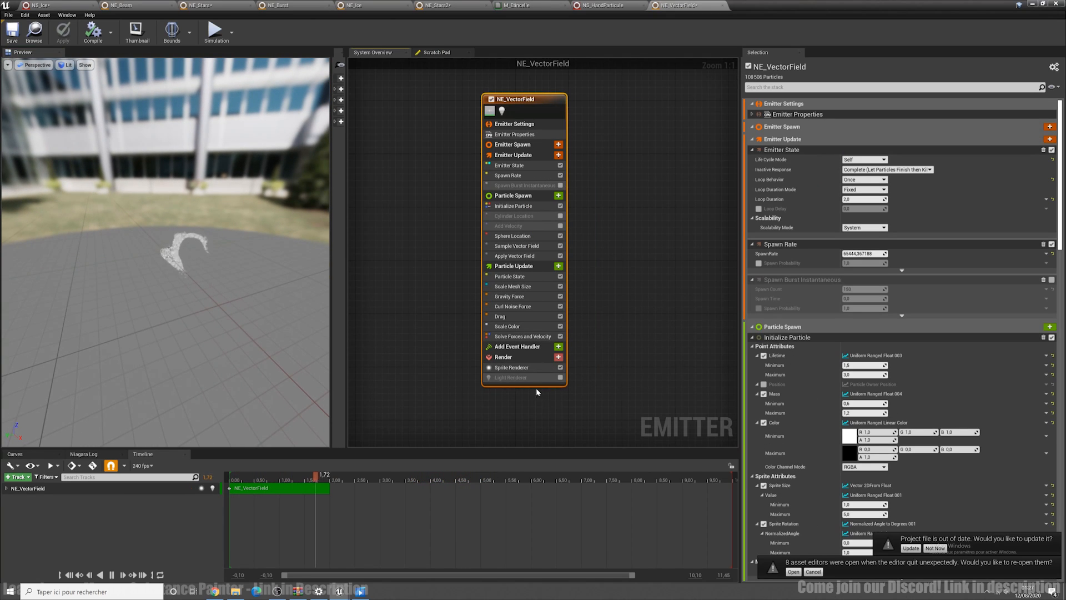
pyautogui.click(520, 368)
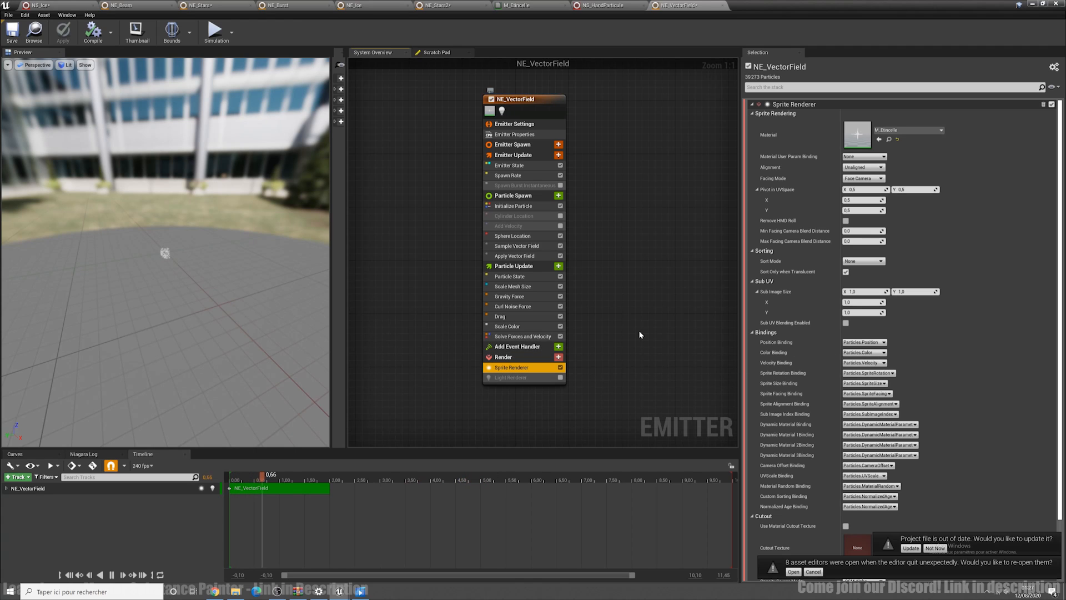
# Search the Particle Spawn modules for "vec" without adding one, and show the existing Sample Vector Field settings
pyautogui.click(521, 196)
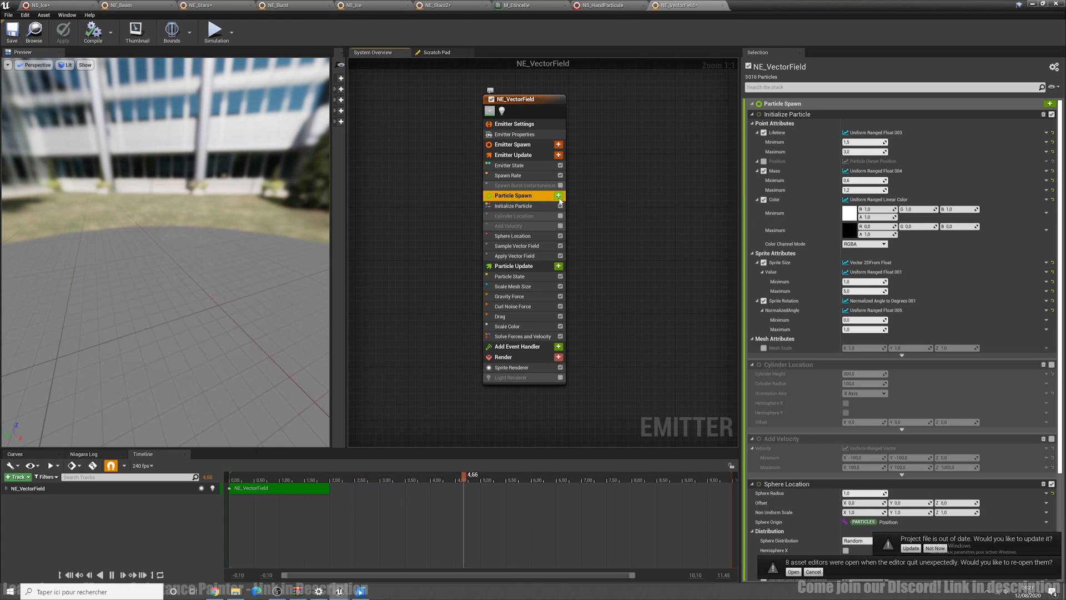
pyautogui.click(558, 196)
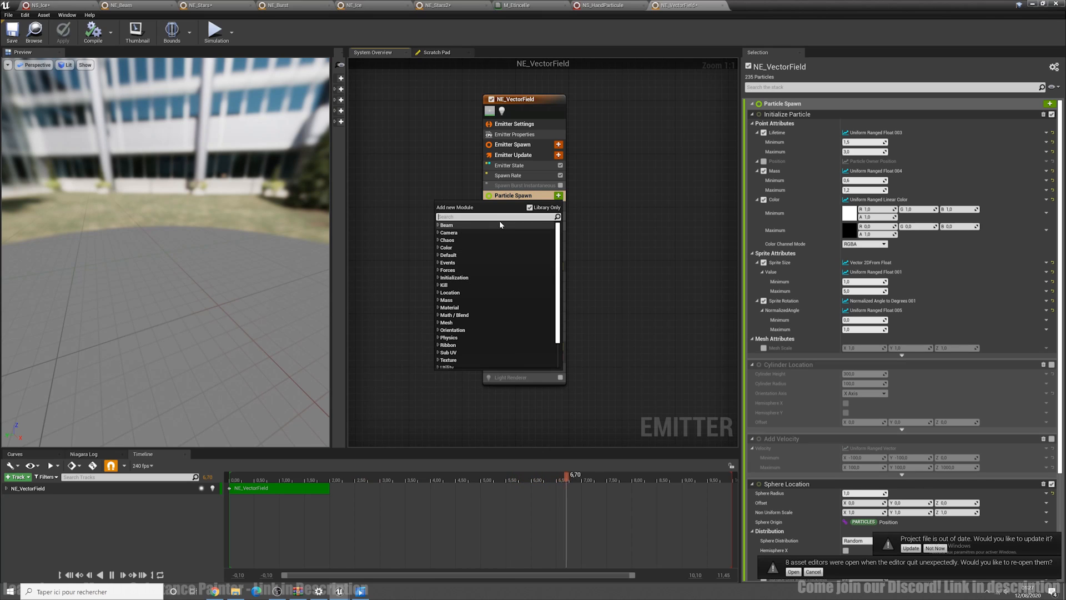
pyautogui.write('vec')
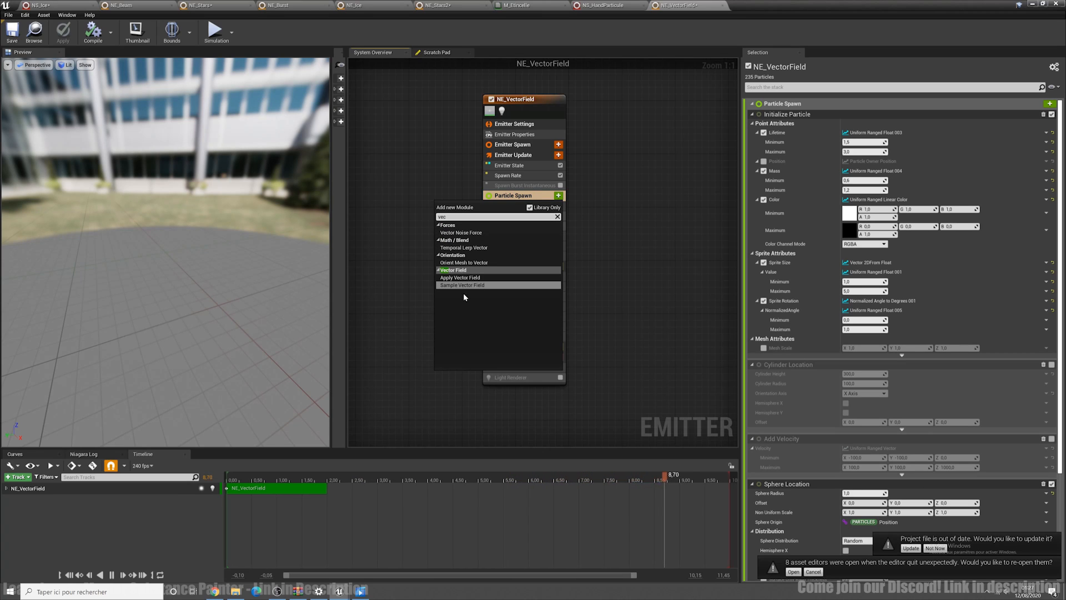
pyautogui.click(656, 272)
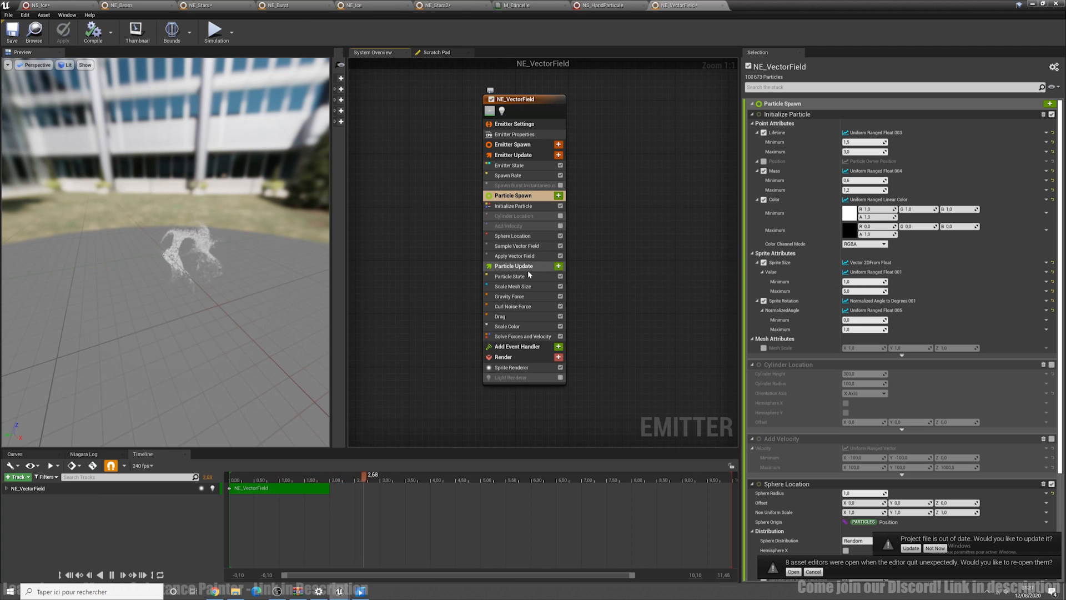
pyautogui.click(532, 248)
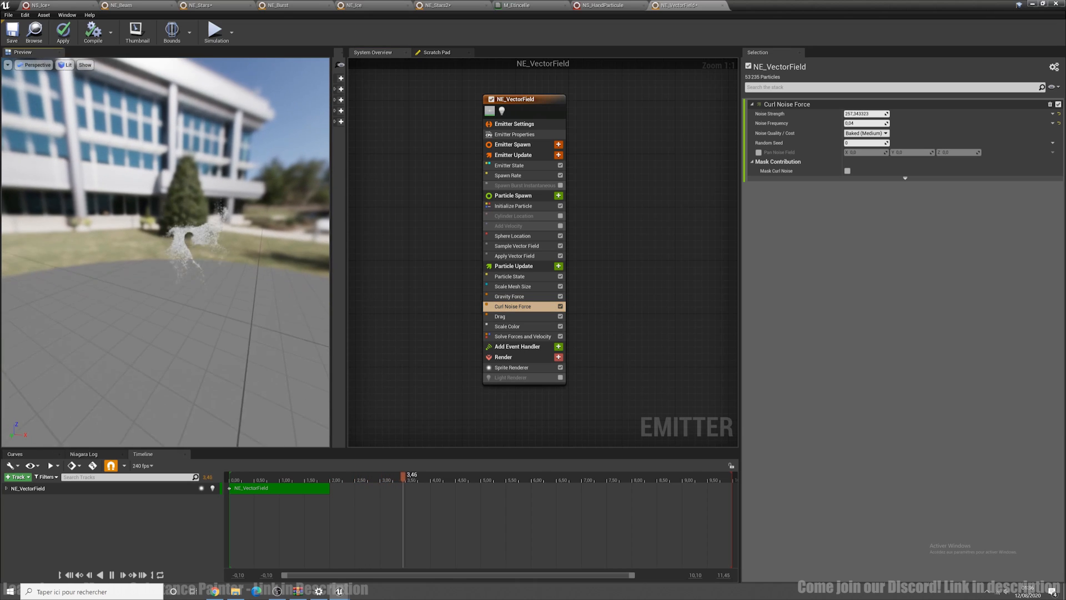
# Try Curl Noise Force strengths of 100 and 1000 on NE_VectorField while viewing the particles
pyautogui.moveTo(172, 244); pyautogui.dragTo(186, 245)
pyautogui.click(861, 114)
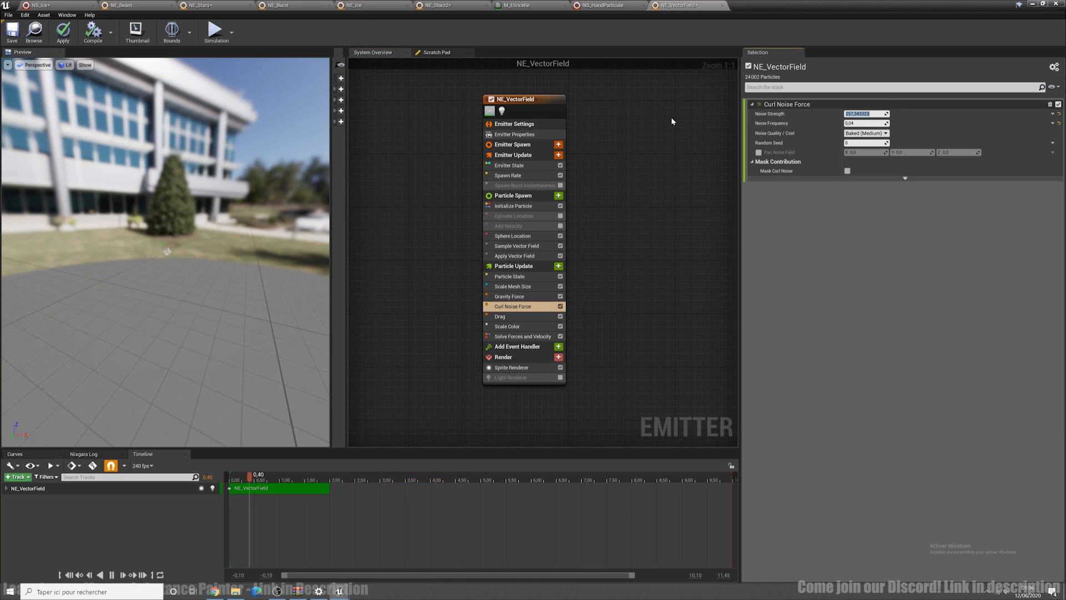
pyautogui.write('100')
pyautogui.press('Return')
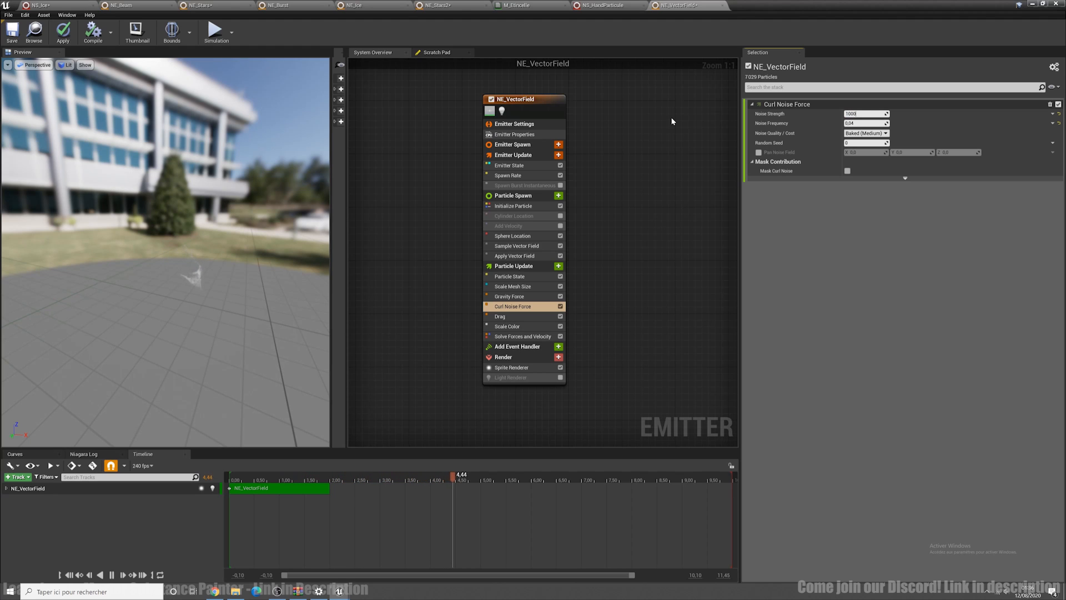
pyautogui.write('1000')
pyautogui.press('Return')
pyautogui.moveTo(189, 222); pyautogui.dragTo(233, 219)
pyautogui.moveTo(188, 138); pyautogui.dragTo(173, 139)
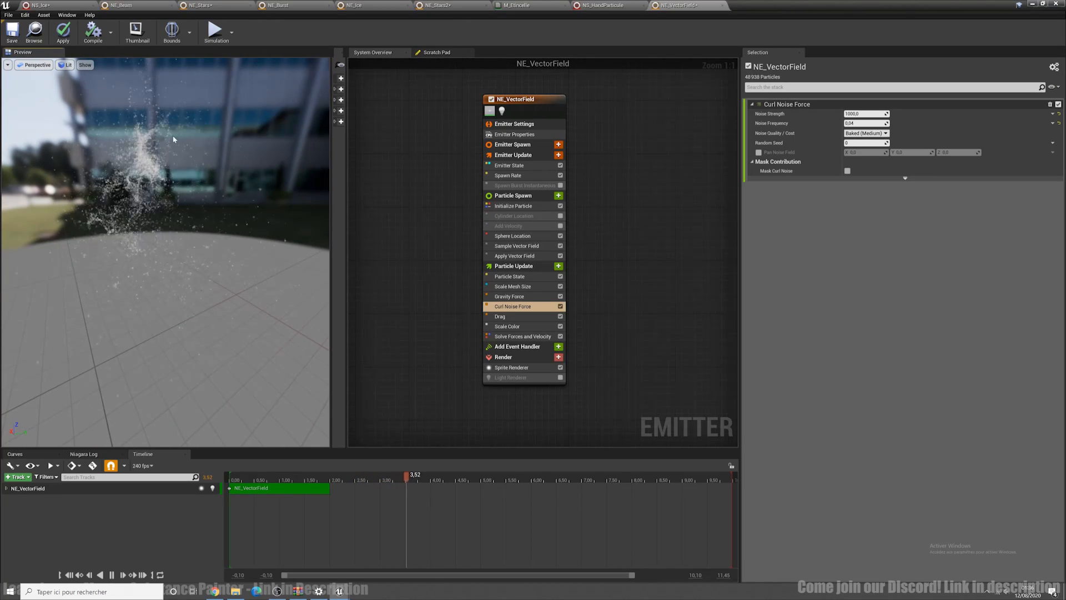
# Try a Curl Noise Force strength of 500 and inspect the particles from another angle
pyautogui.click(858, 114)
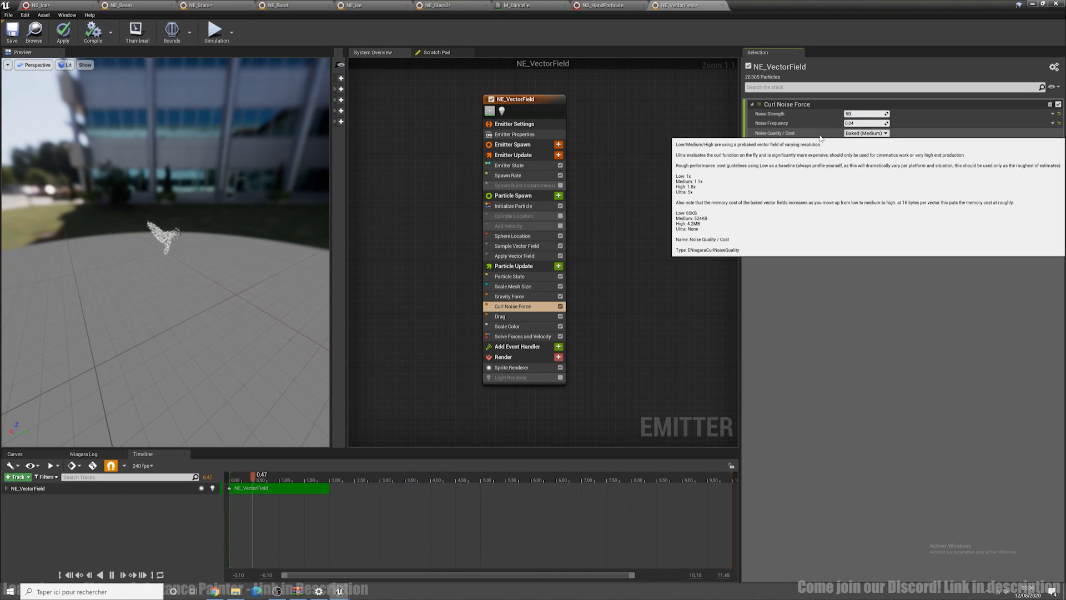
pyautogui.press('Return')
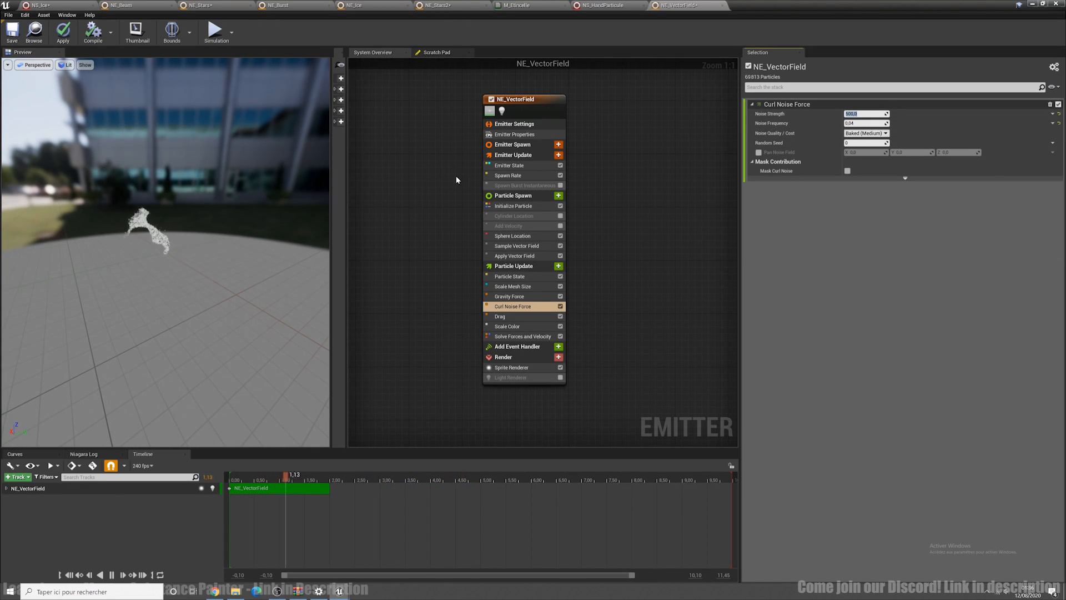
pyautogui.moveTo(223, 181); pyautogui.dragTo(300, 249)
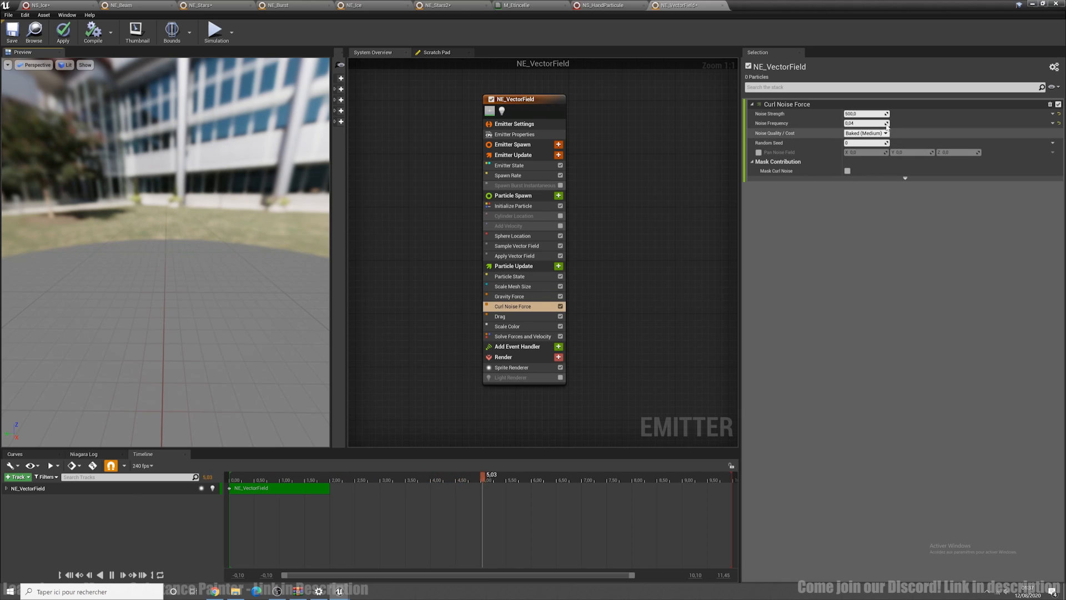
# Set the Curl Noise Force frequency to 0.05 and its noise strength to 200
pyautogui.click(864, 124)
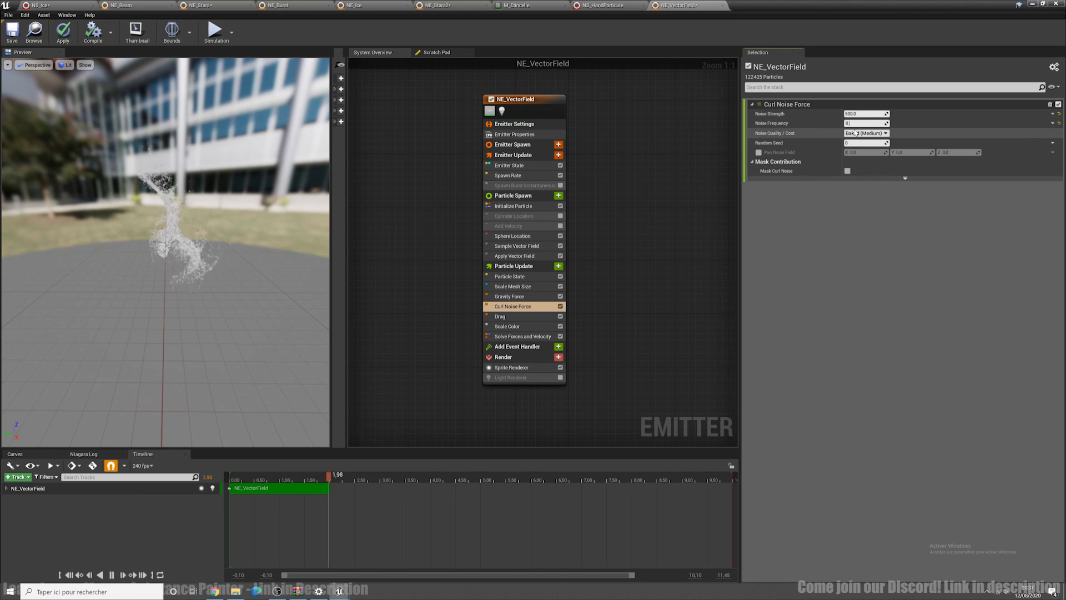
pyautogui.write('0.05')
pyautogui.press('Return')
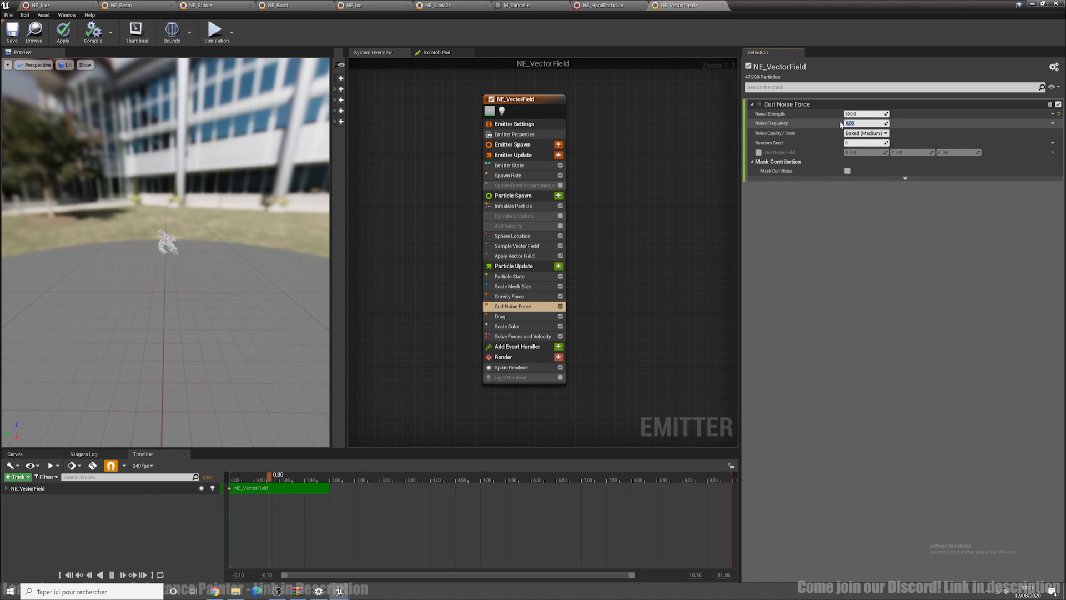
pyautogui.moveTo(251, 296); pyautogui.dragTo(209, 291)
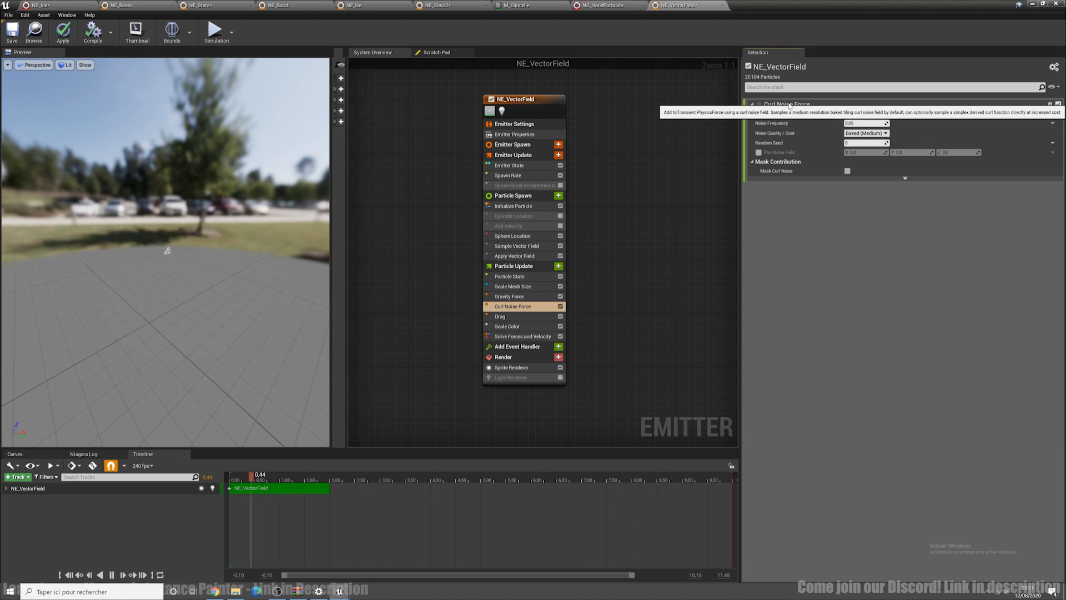
pyautogui.moveTo(250, 252); pyautogui.dragTo(205, 289)
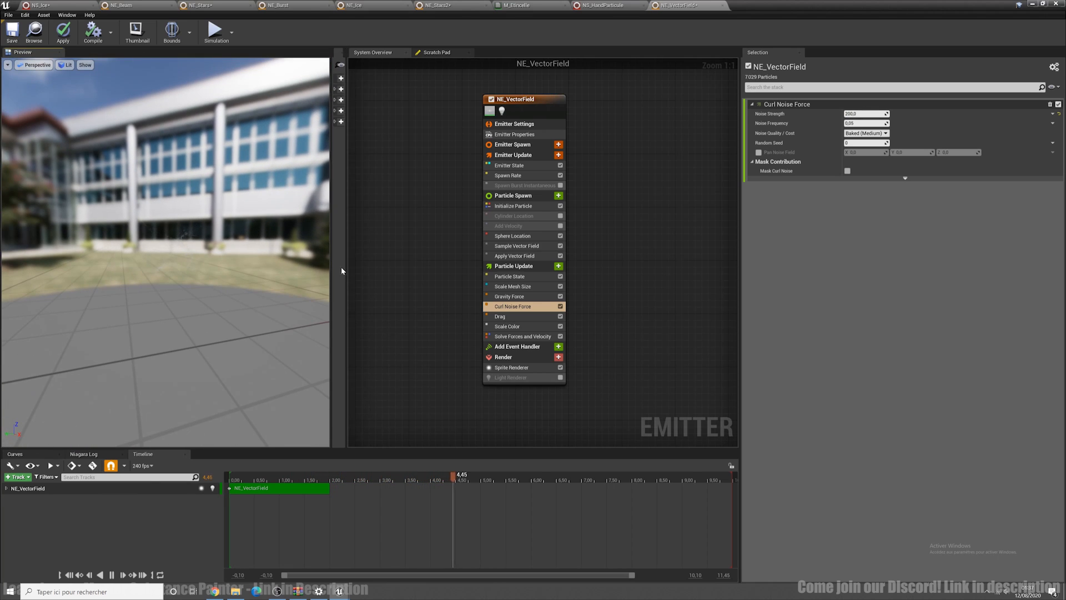
# Try a Sphere Location radius of 10 while viewing the particles, and restore the radius to 1
pyautogui.click(537, 236)
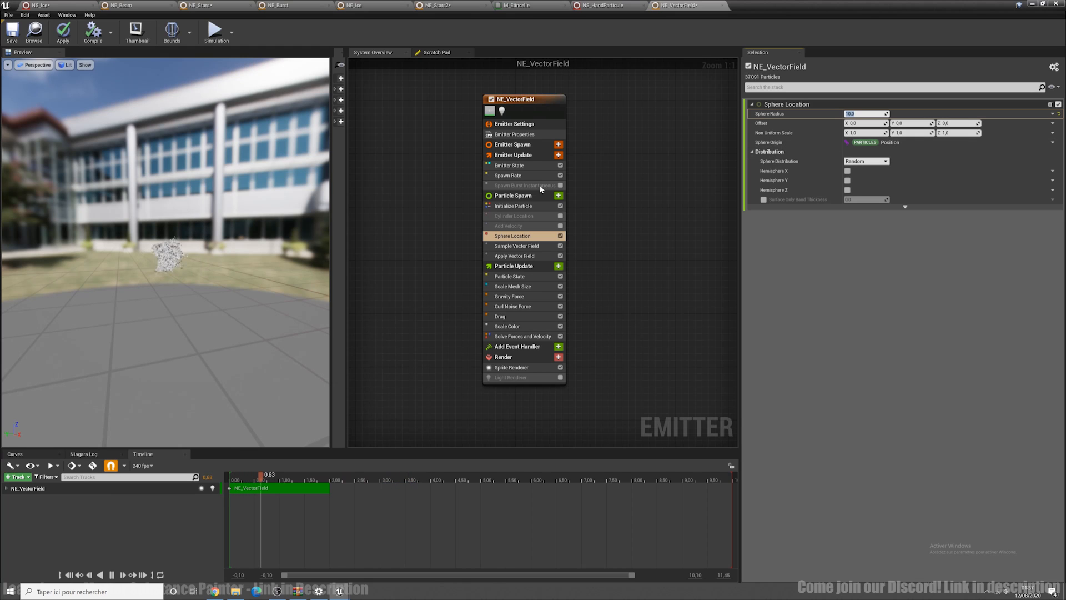
pyautogui.moveTo(204, 271); pyautogui.dragTo(400, 263)
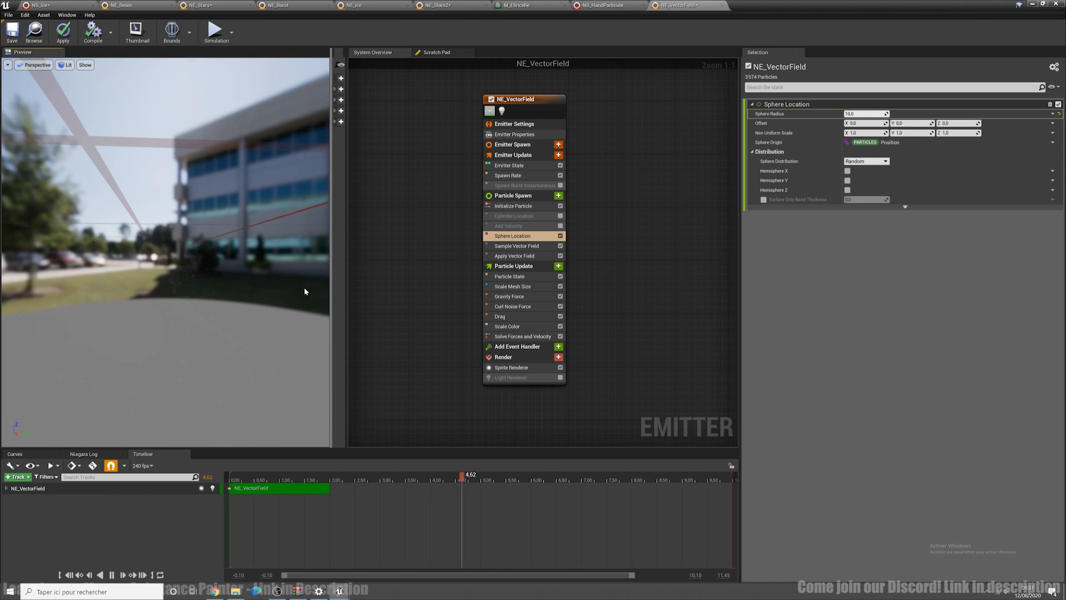
pyautogui.moveTo(203, 261); pyautogui.dragTo(221, 290)
pyautogui.click(858, 114)
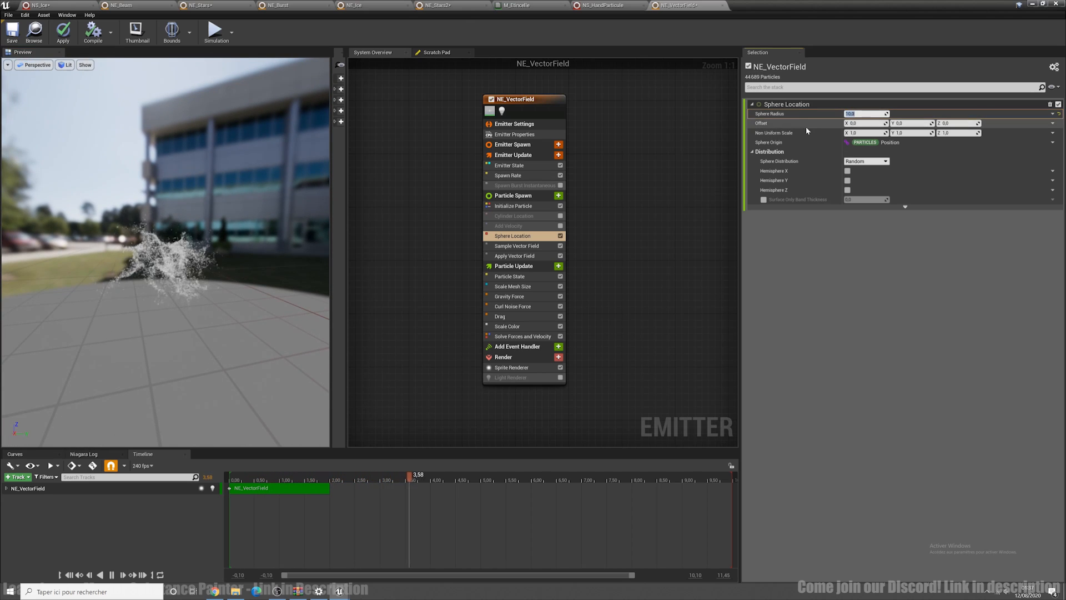
pyautogui.write('1')
pyautogui.press('Return')
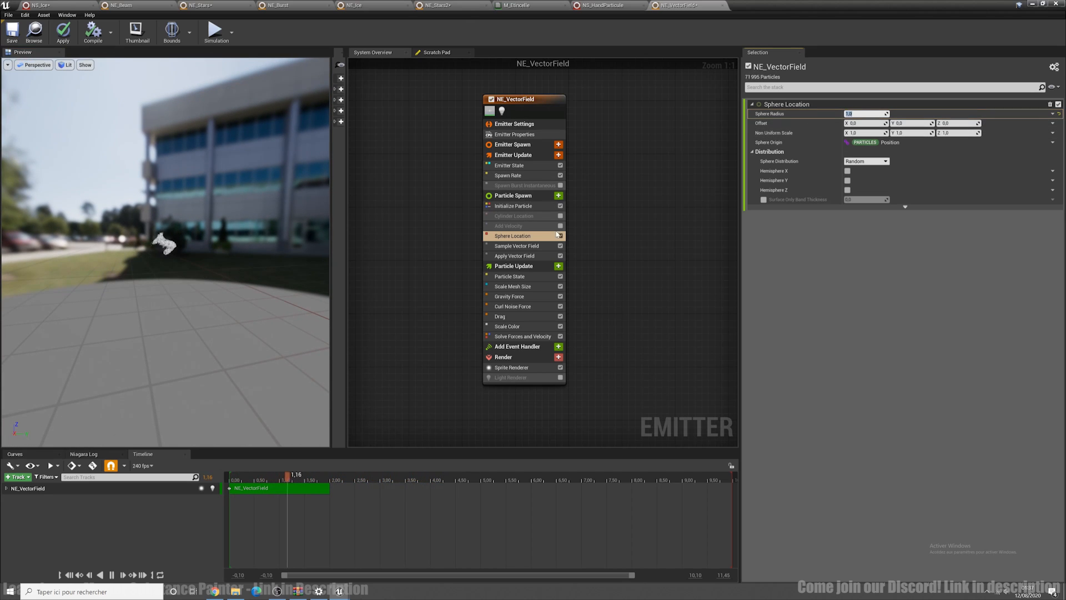
# Review the Sample Vector Field, Particle Spawn and Drag settings of NE_VectorField
pyautogui.click(521, 246)
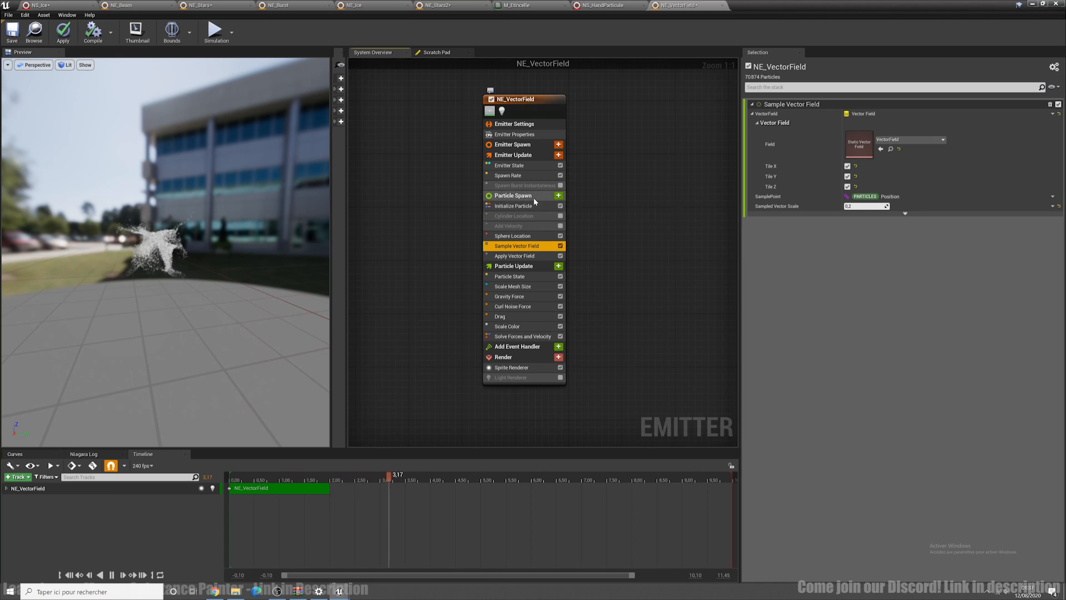
pyautogui.click(514, 196)
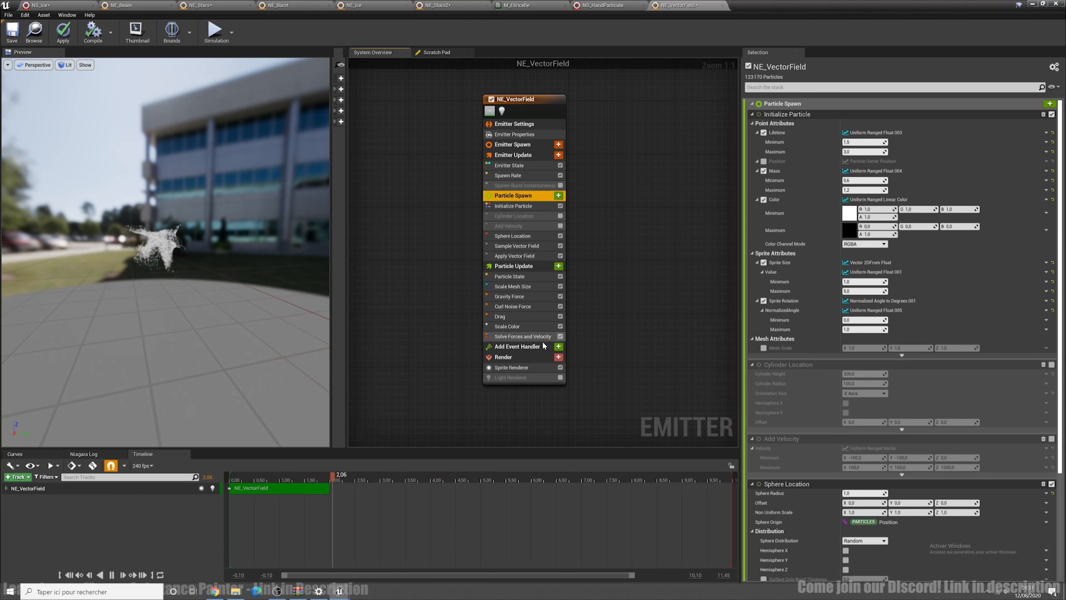
pyautogui.click(538, 316)
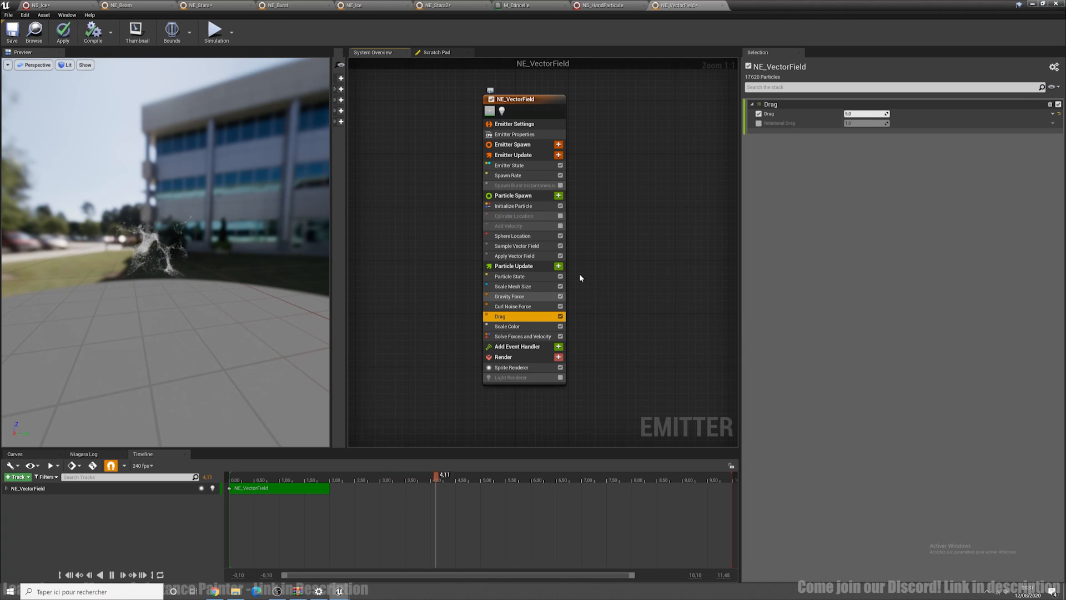
# Turn NE_VectorField's Drag module off to compare the particles, turn it back on, and review the Scale Color settings
pyautogui.moveTo(222, 267); pyautogui.dragTo(256, 267)
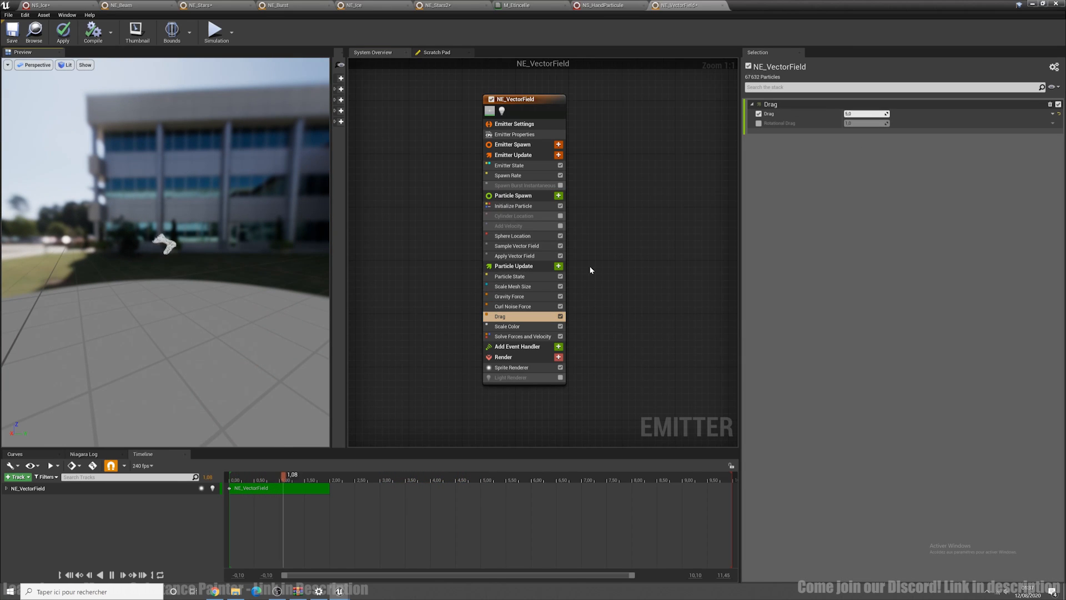
pyautogui.click(560, 317)
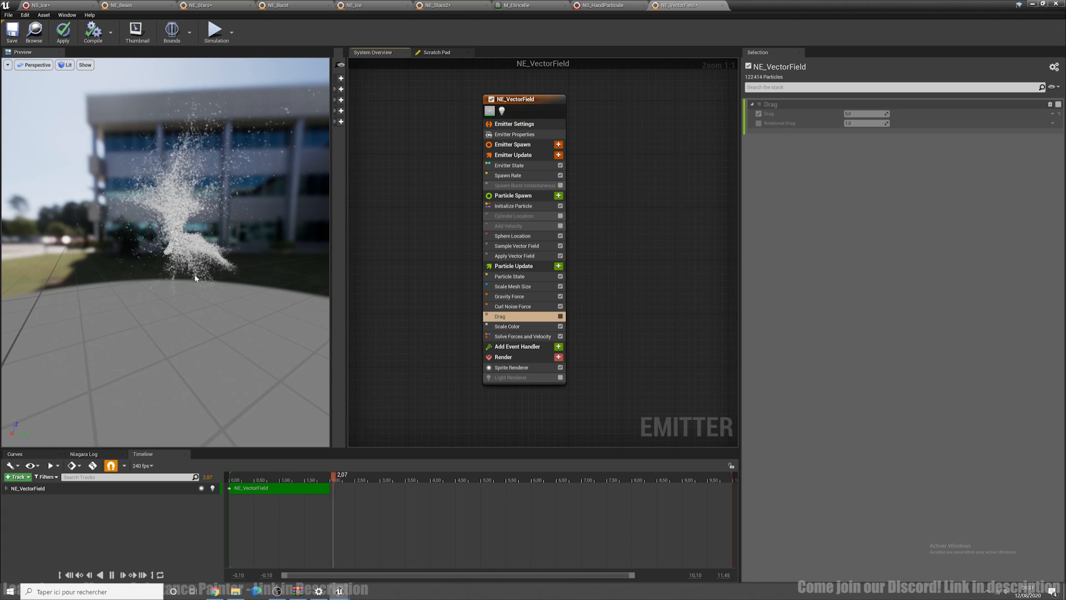
pyautogui.moveTo(195, 208); pyautogui.dragTo(178, 305)
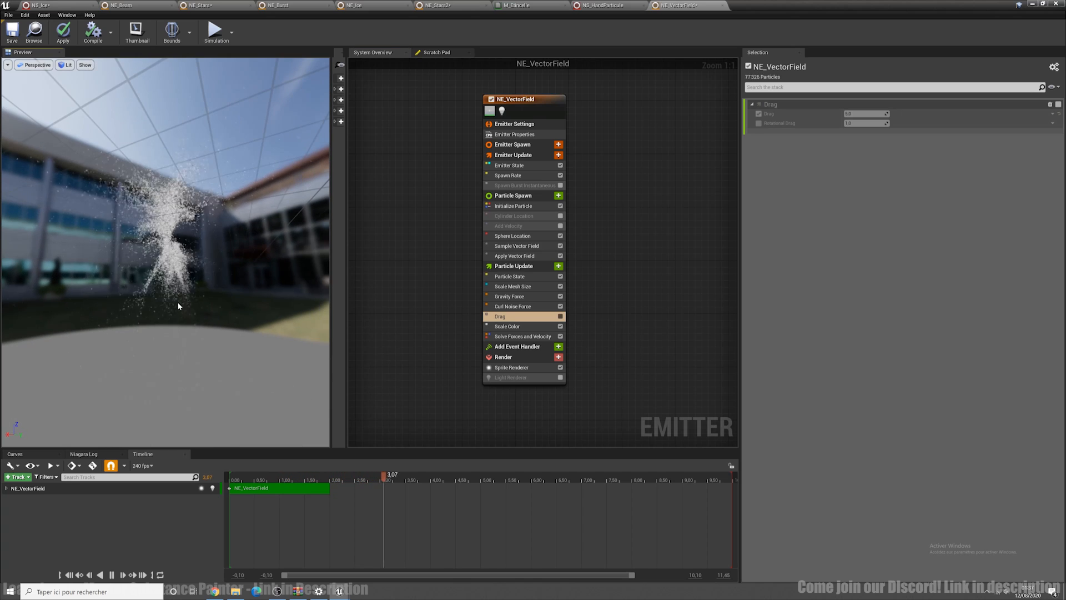
pyautogui.click(561, 316)
pyautogui.moveTo(114, 206); pyautogui.dragTo(61, 194)
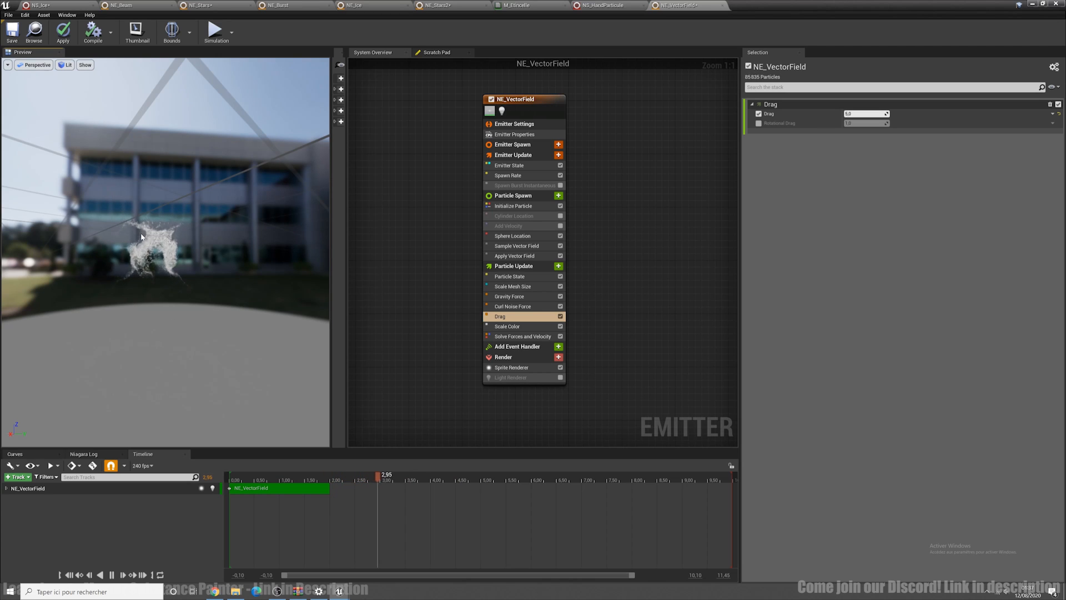
pyautogui.moveTo(141, 237); pyautogui.dragTo(169, 238)
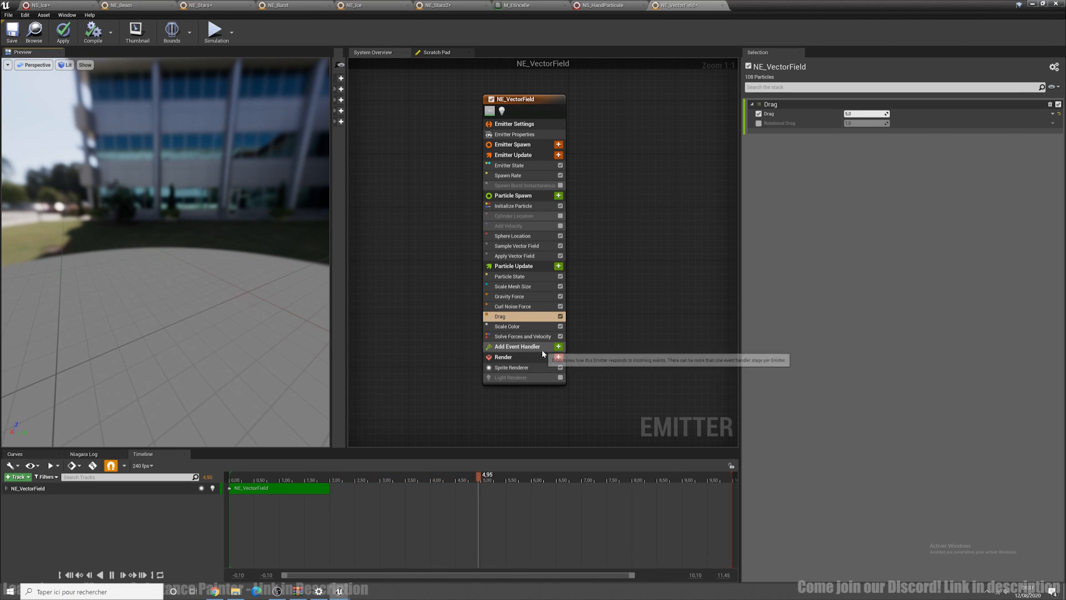
pyautogui.click(519, 326)
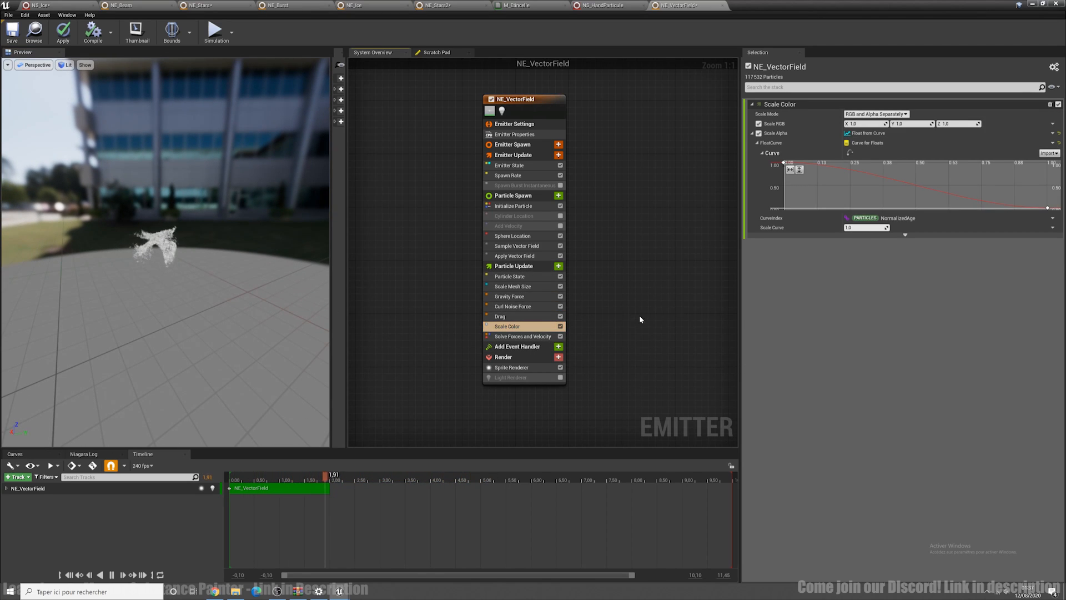
# Switch to the NS_HandParticule system, view its particles from several angles, and shorten the timeline's playback range to end at about 4.2 seconds
pyautogui.click(608, 5)
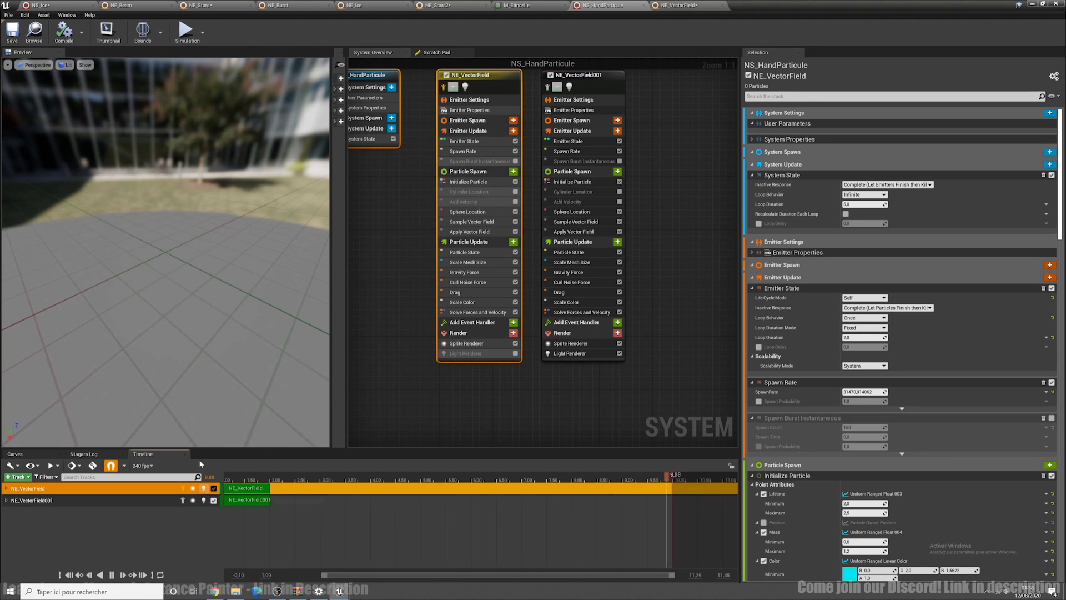
pyautogui.scroll(-4, 214, 281)
pyautogui.moveTo(166, 269); pyautogui.dragTo(250, 239)
pyautogui.scroll(3, 165, 268)
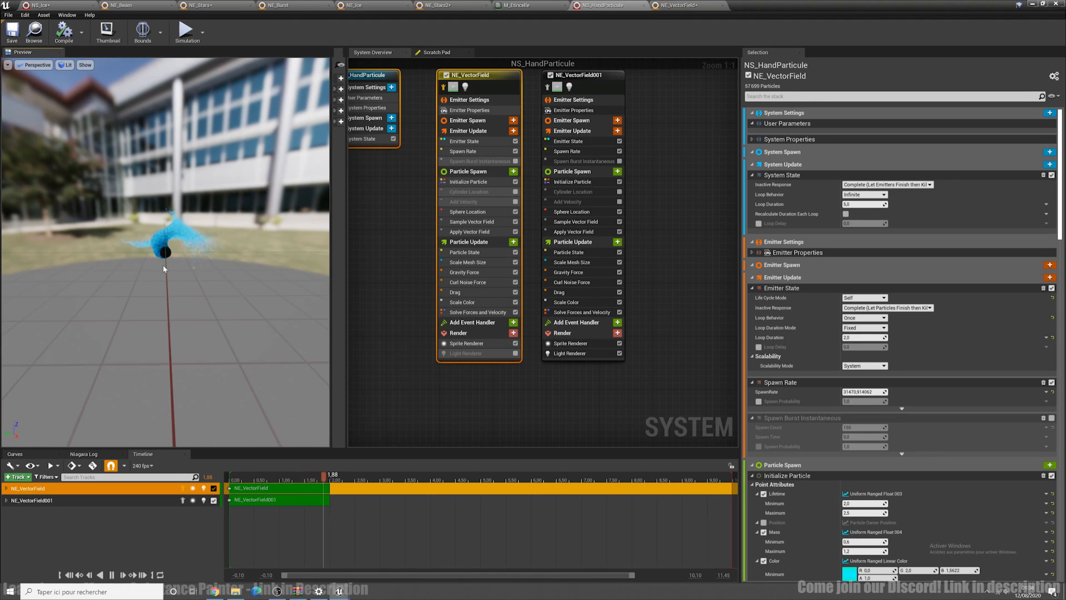
pyautogui.moveTo(166, 269); pyautogui.dragTo(288, 300)
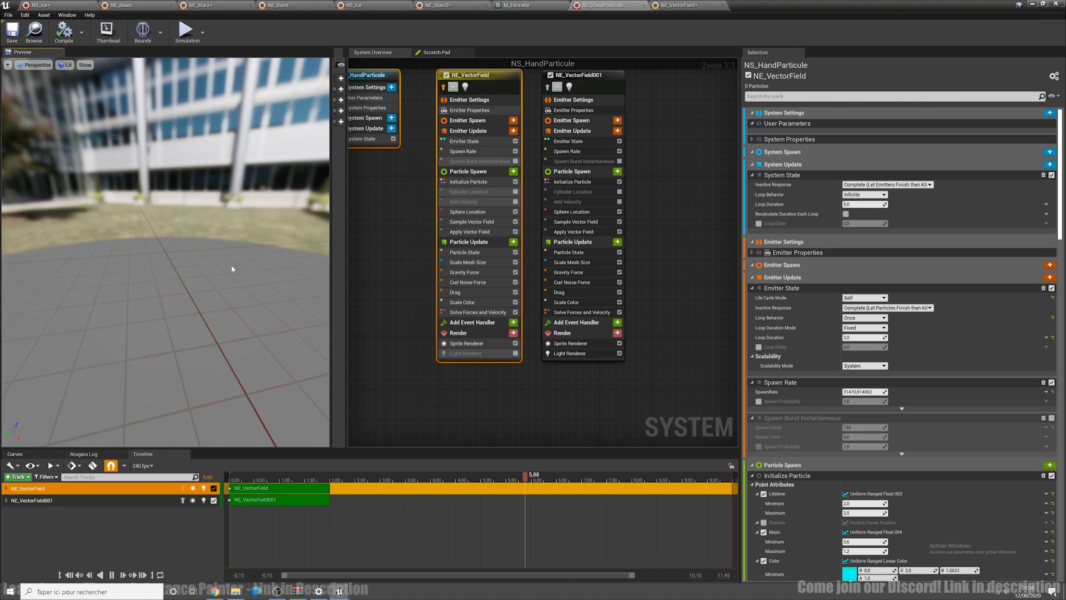
pyautogui.moveTo(232, 268); pyautogui.dragTo(223, 277)
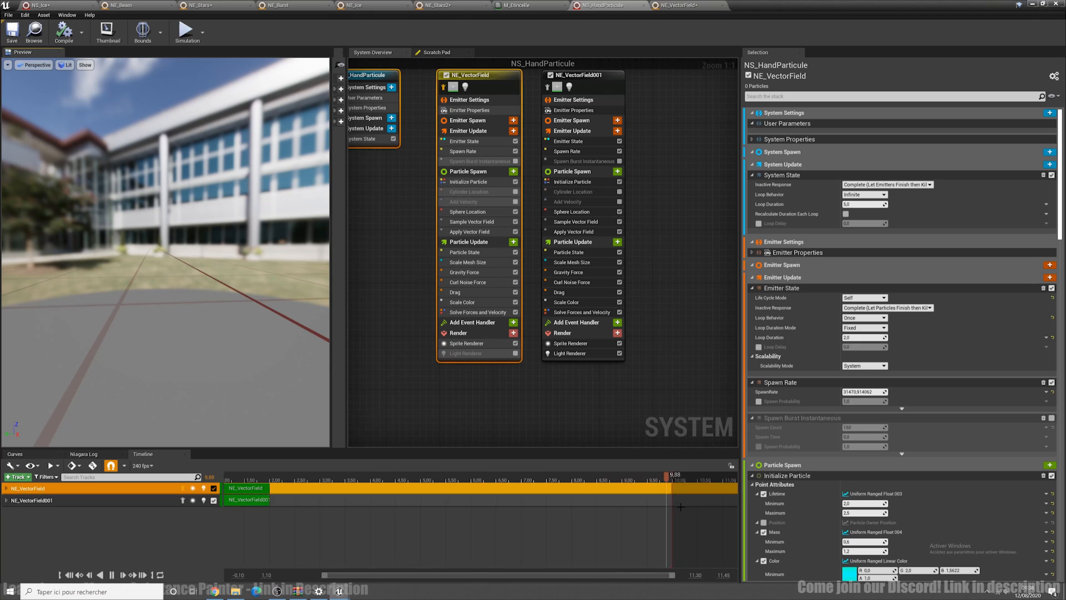
pyautogui.moveTo(728, 476)
pyautogui.mouseDown()
pyautogui.moveTo(348, 475)
pyautogui.moveTo(340, 458)
pyautogui.moveTo(443, 480)
pyautogui.mouseUp()
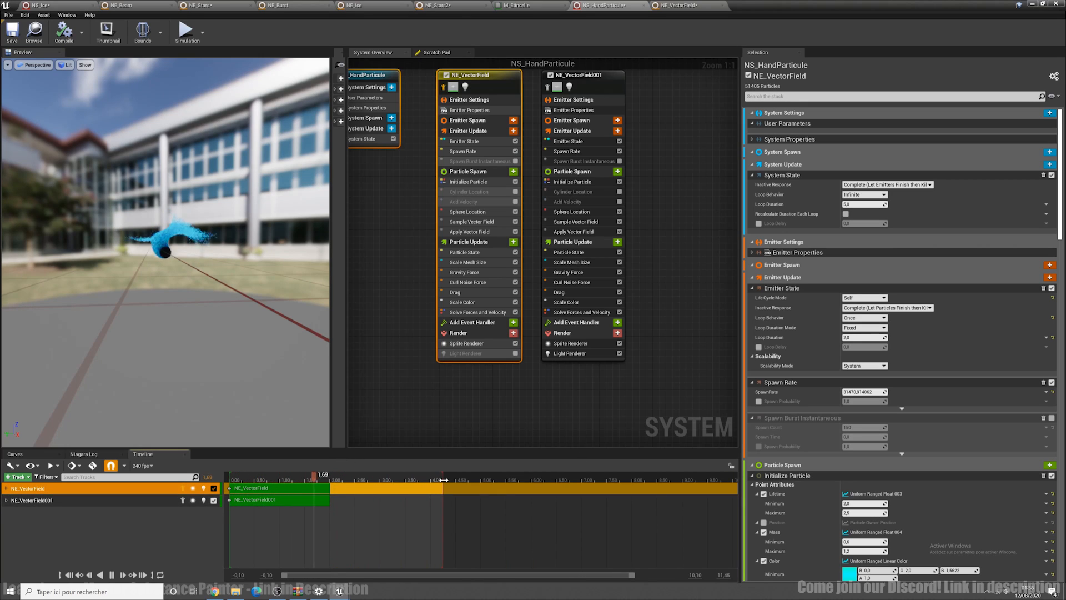
pyautogui.moveTo(199, 243); pyautogui.dragTo(153, 289)
# Set the Spawn Rate of NE_VectorField in NS_HandParticule to 30000 and view the particles from another side
pyautogui.click(478, 151)
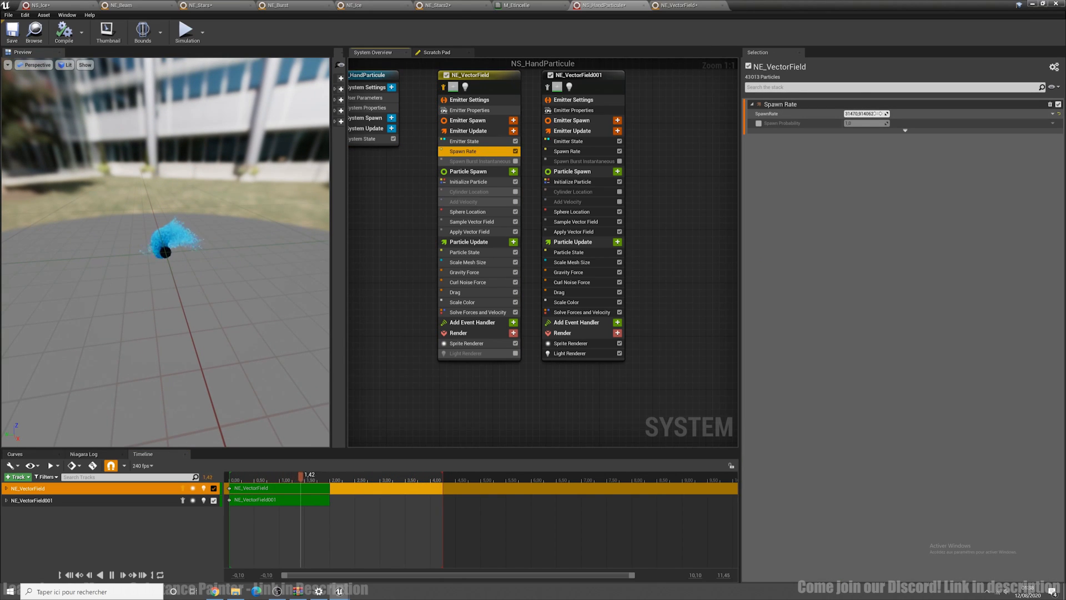
pyautogui.moveTo(239, 217); pyautogui.dragTo(311, 204)
pyautogui.click(869, 113)
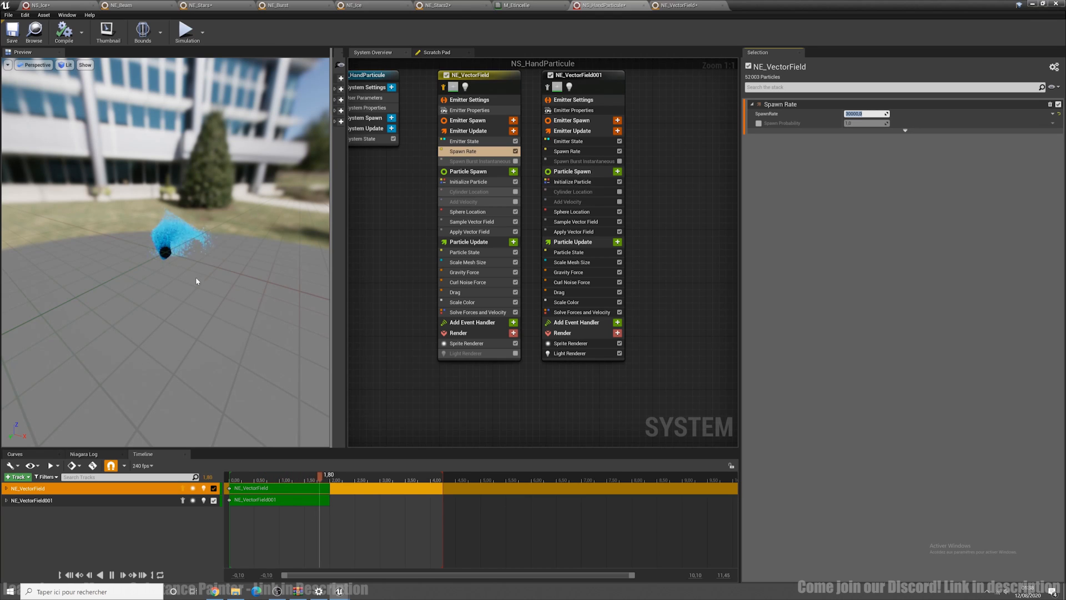
pyautogui.moveTo(204, 271); pyautogui.dragTo(333, 270)
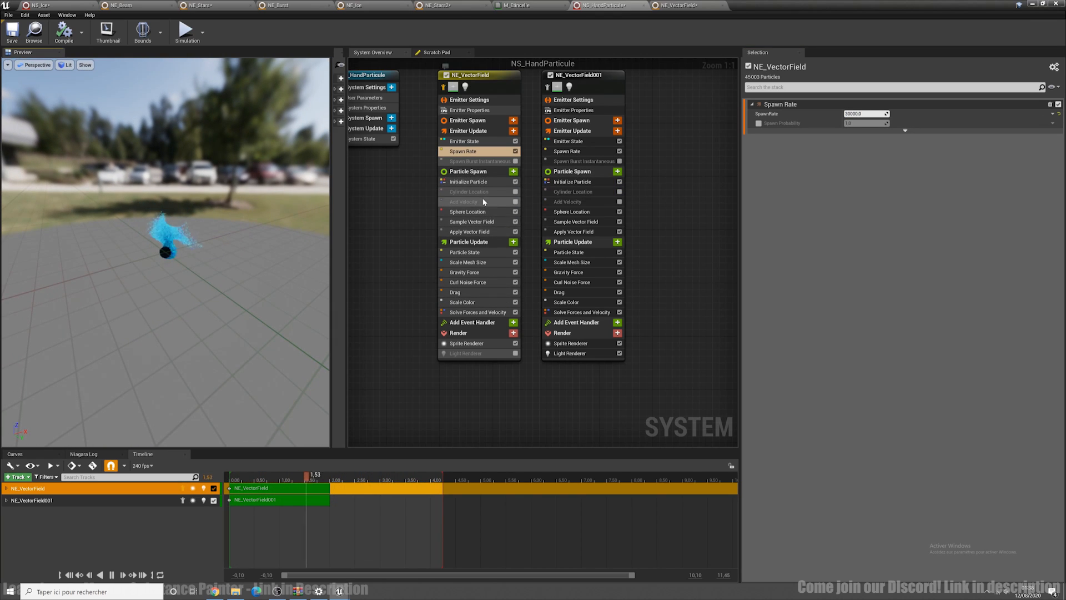
# Review the Sphere Location and Particle Update settings of NE_VectorField, including its mesh scale curve
pyautogui.click(493, 212)
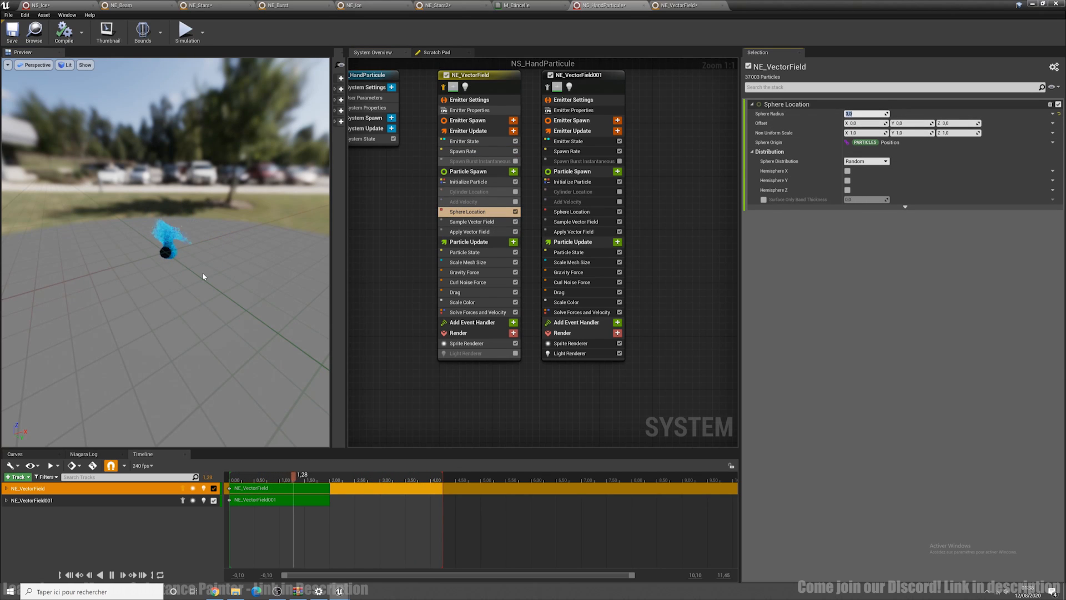
pyautogui.moveTo(202, 276); pyautogui.dragTo(386, 276)
pyautogui.click(469, 242)
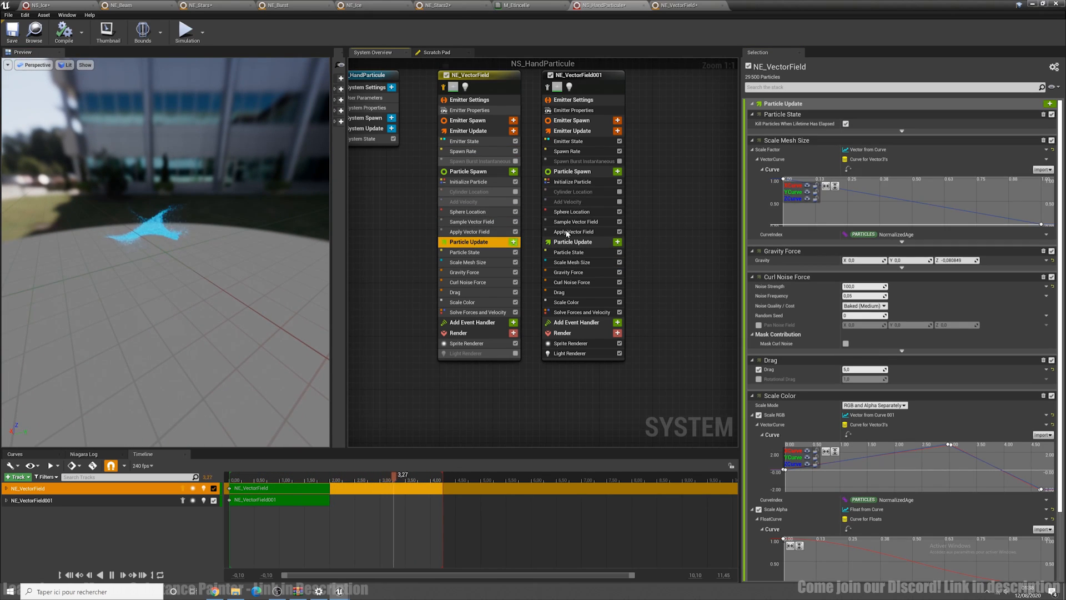
pyautogui.moveTo(852, 201); pyautogui.dragTo(890, 211, button='right')
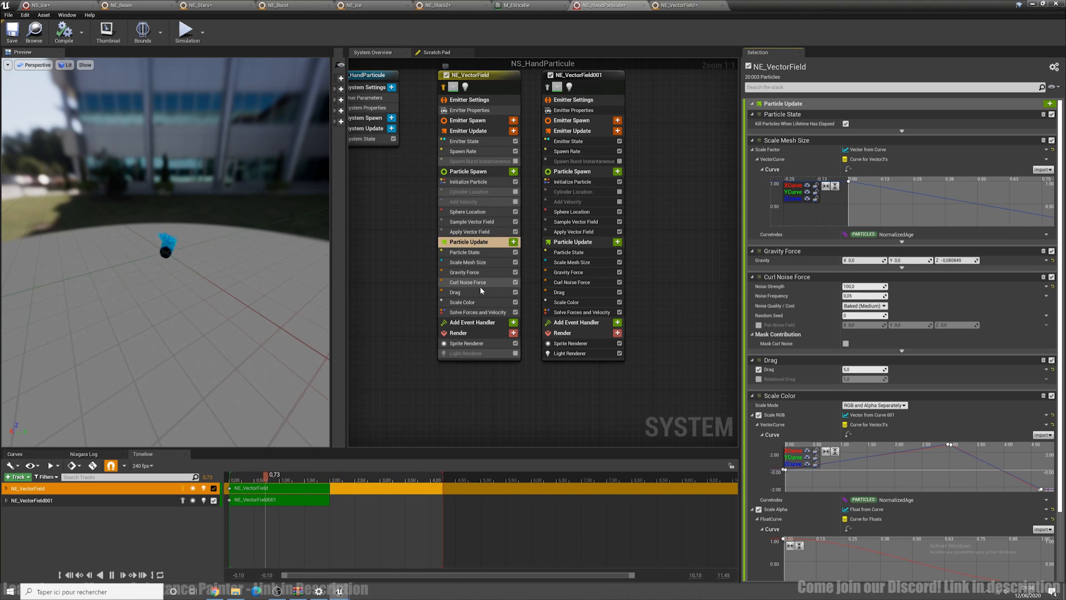
# Examine the start, peak and end keys of NE_VectorField's Scale Color RGB curve and compare them with the particles
pyautogui.click(483, 304)
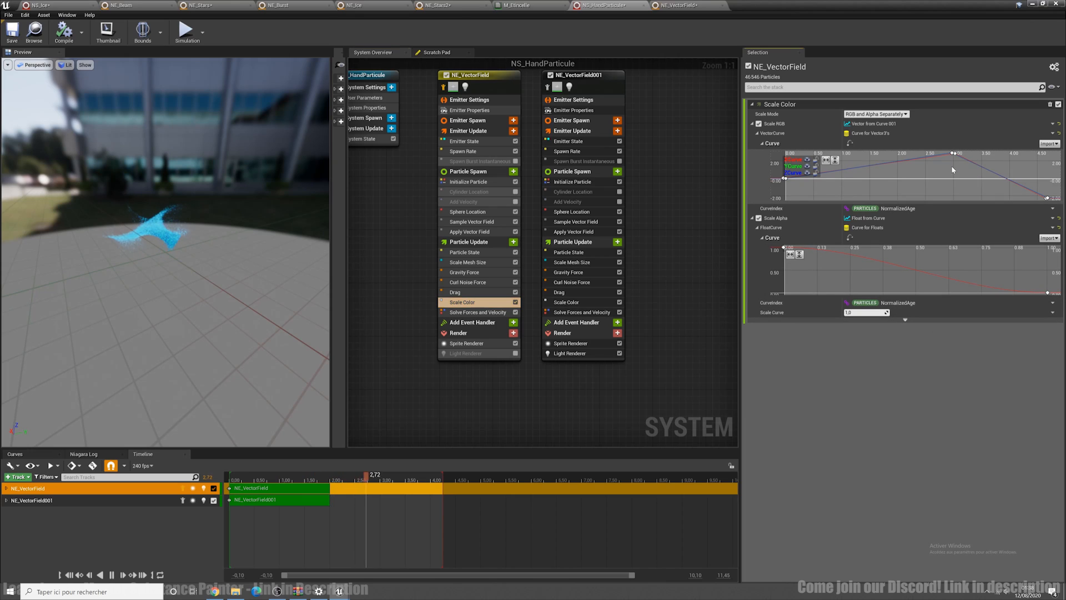
pyautogui.moveTo(951, 166); pyautogui.dragTo(982, 178, button='right')
pyautogui.moveTo(834, 203); pyautogui.dragTo(834, 200)
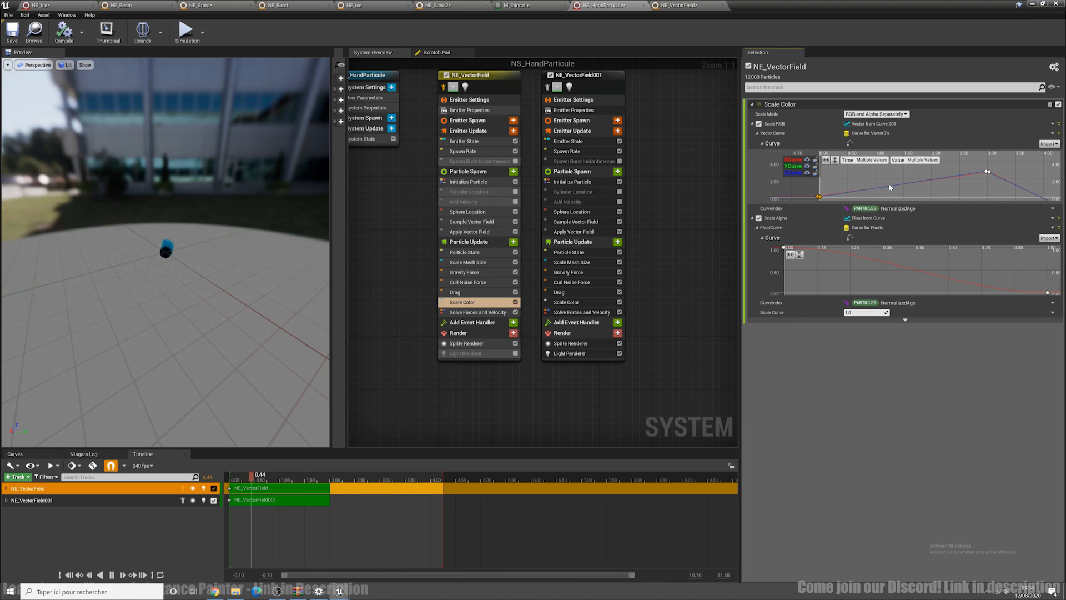
pyautogui.moveTo(901, 178); pyautogui.dragTo(883, 173, button='right')
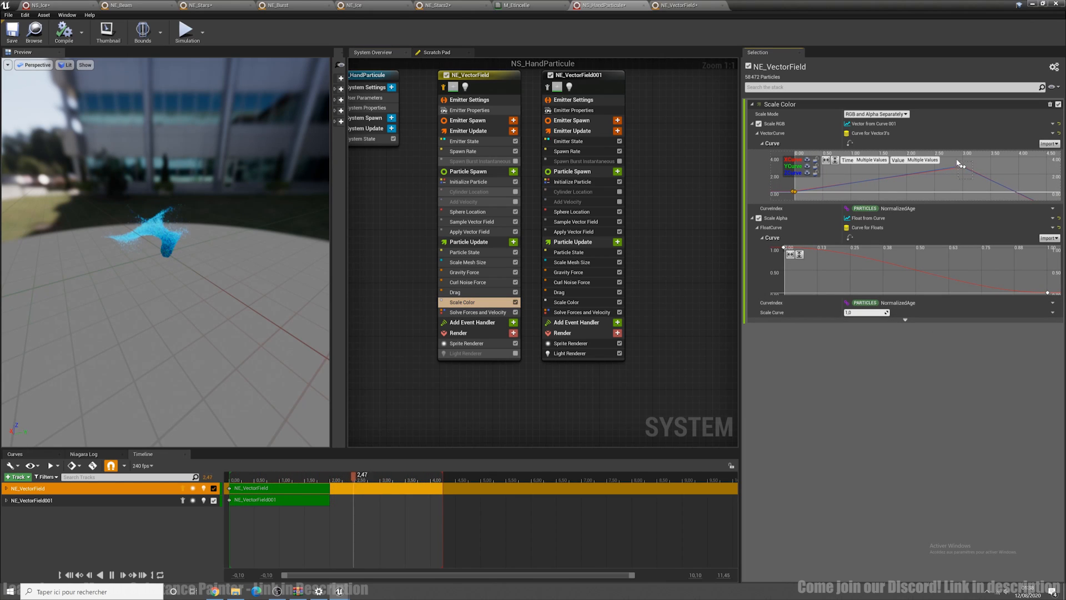
pyautogui.moveTo(1025, 178); pyautogui.dragTo(967, 167, button='right')
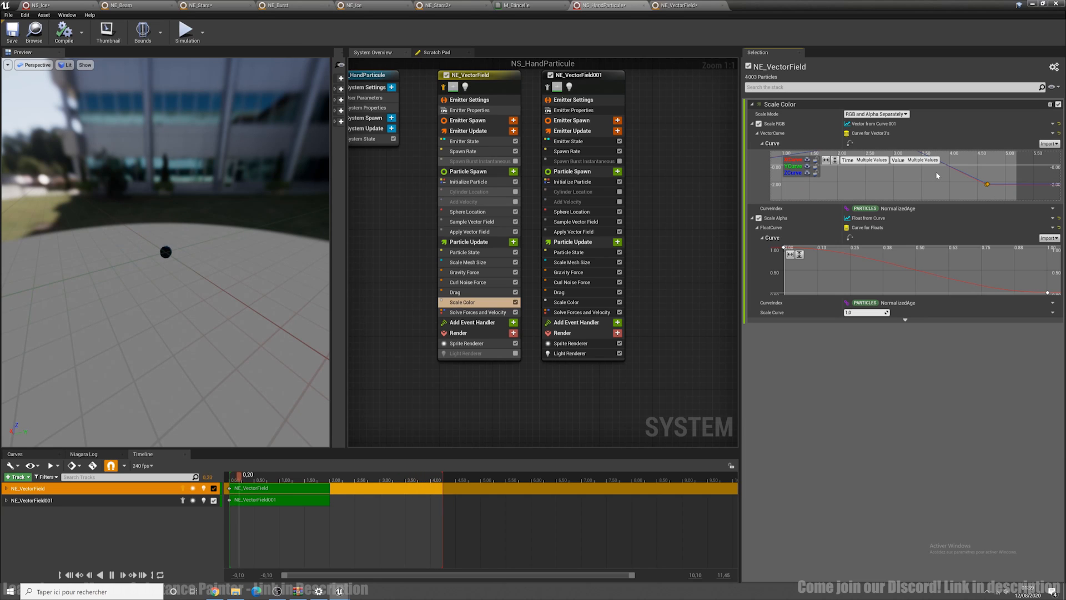
pyautogui.scroll(-1, 935, 173)
pyautogui.moveTo(190, 224); pyautogui.dragTo(181, 227)
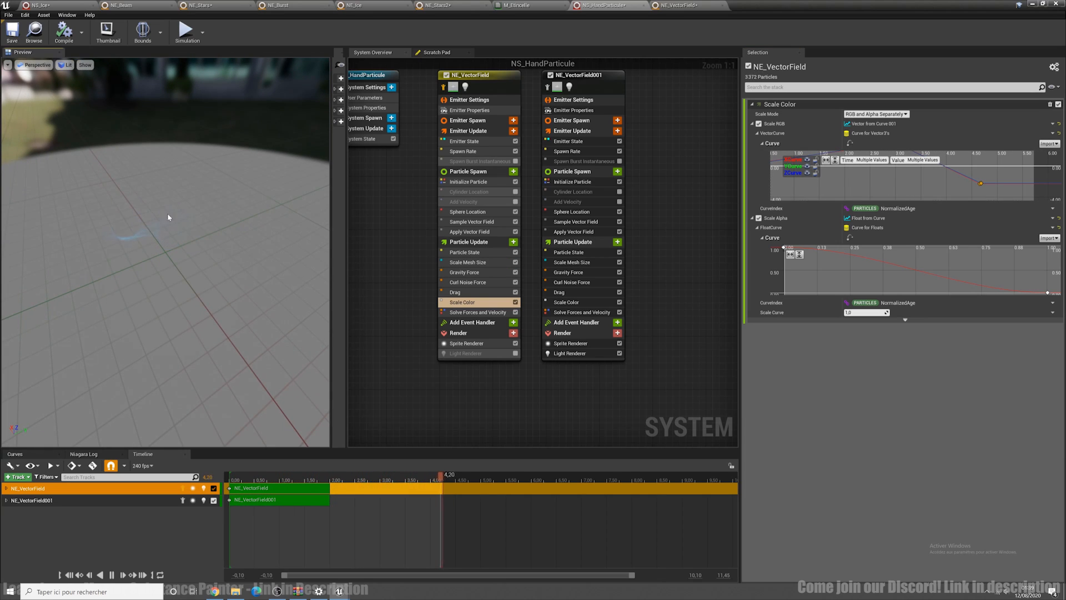
# Set NE_VectorField's Gravity Force Z value to 0, disable the Gravity Force module, and view the particles
pyautogui.click(486, 274)
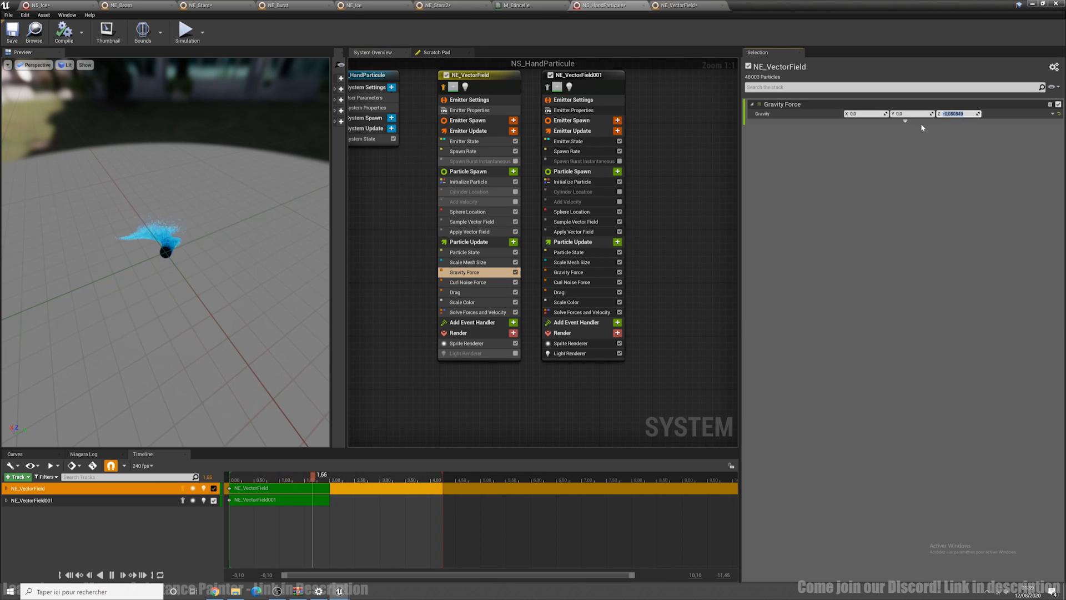
pyautogui.write('0')
pyautogui.press('Return')
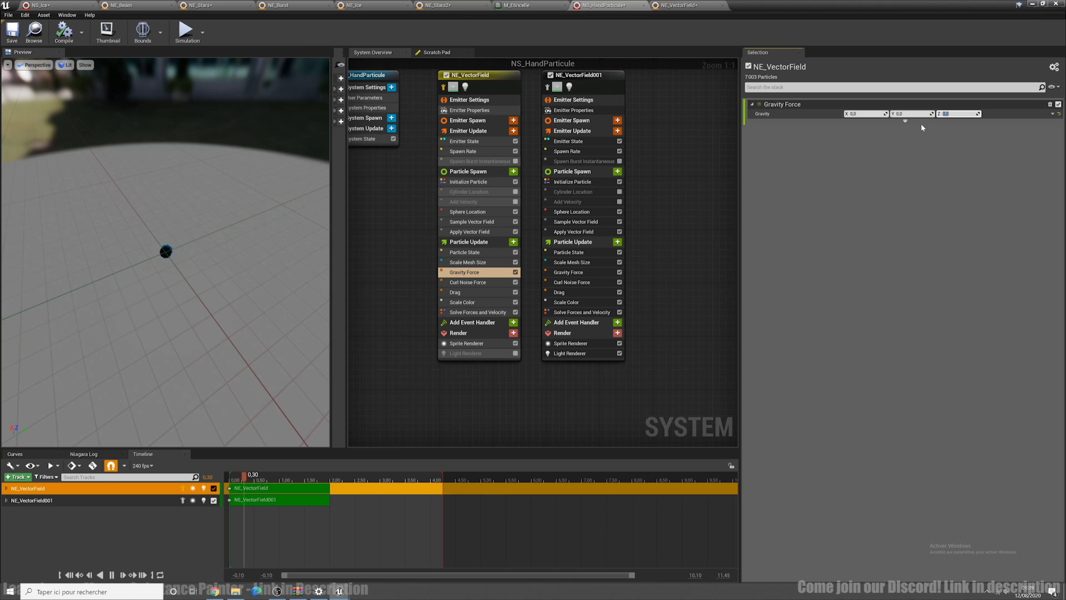
pyautogui.click(516, 272)
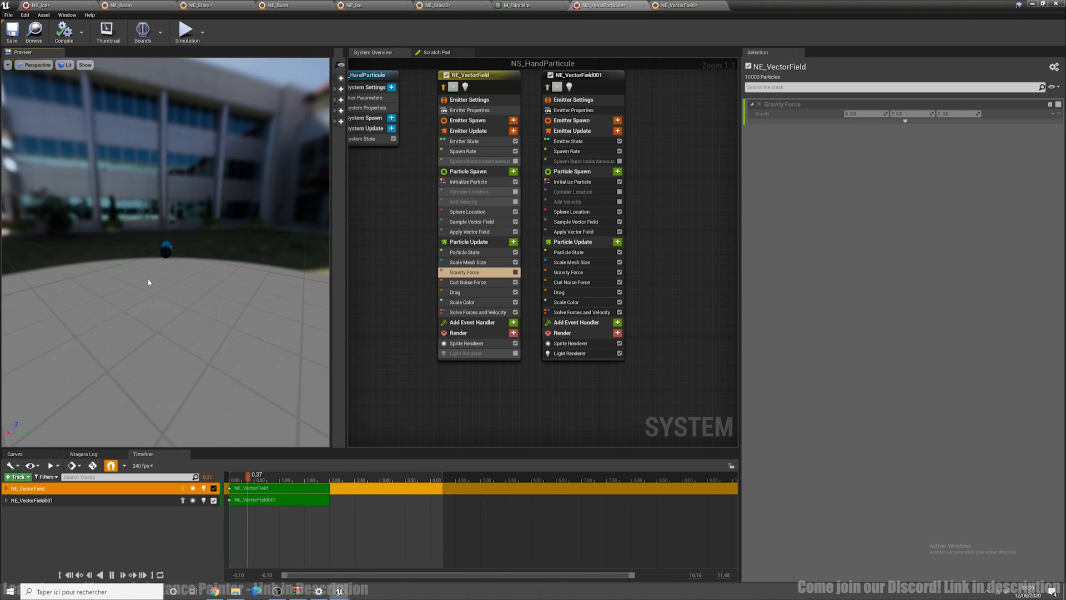
pyautogui.moveTo(149, 282); pyautogui.dragTo(194, 289)
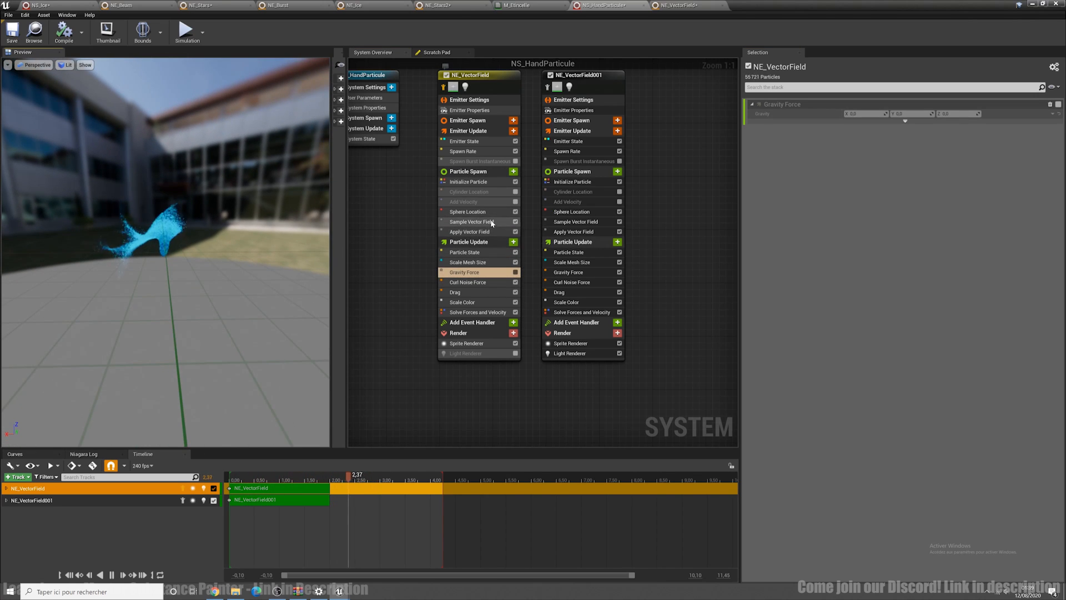
# Review NE_VectorField's Sample Vector Field and Apply Vector Field settings while viewing the particles
pyautogui.click(464, 222)
pyautogui.click(469, 232)
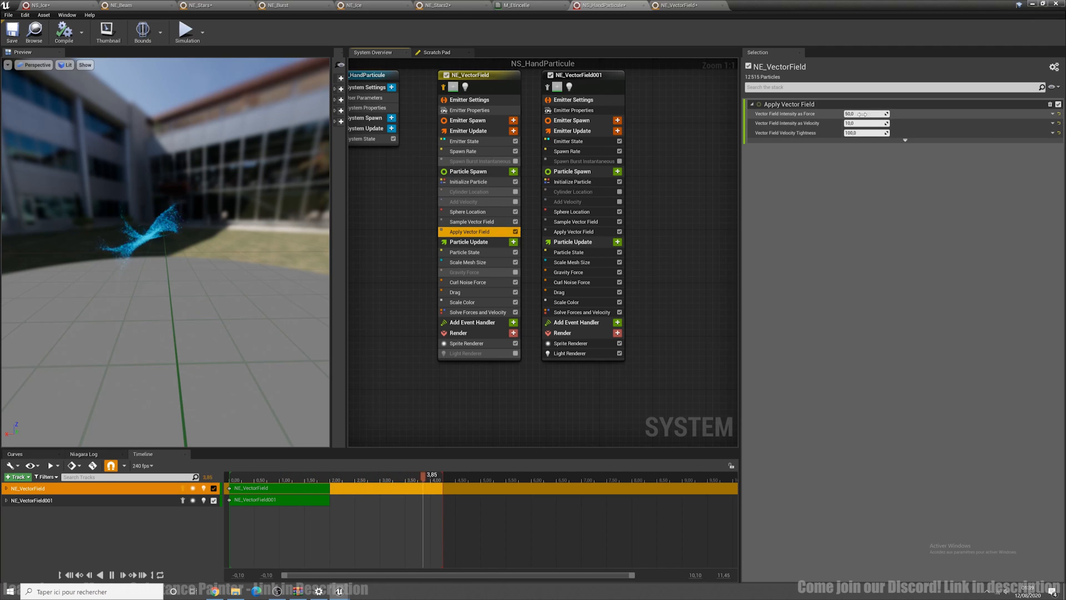
pyautogui.moveTo(200, 320); pyautogui.dragTo(221, 273)
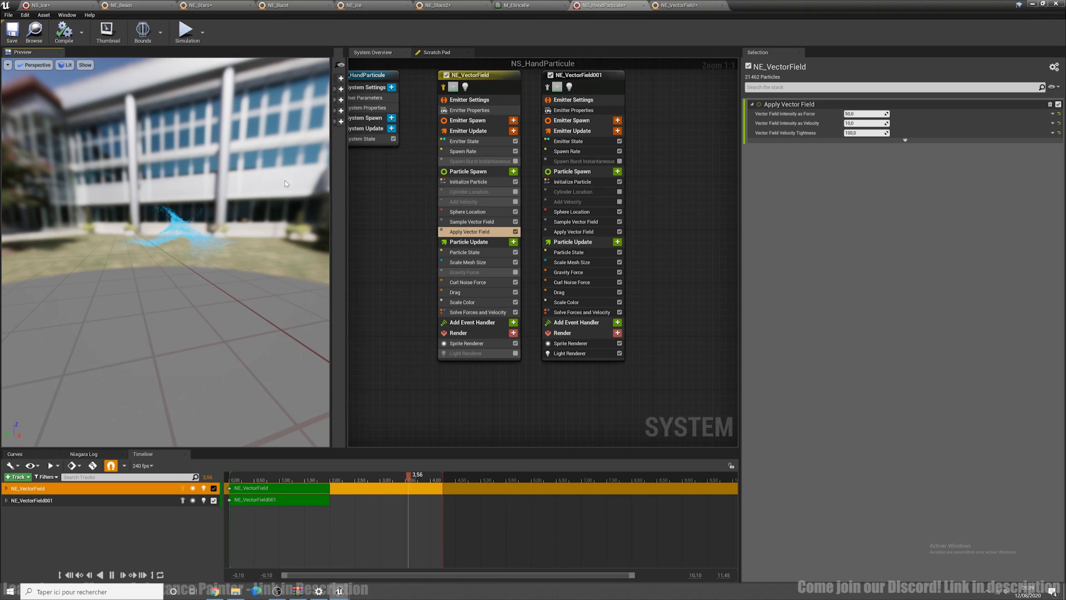
# Select the NE_VectorField001 emitter and isolate it in the preview
pyautogui.moveTo(648, 124); pyautogui.dragTo(617, 148, button='right')
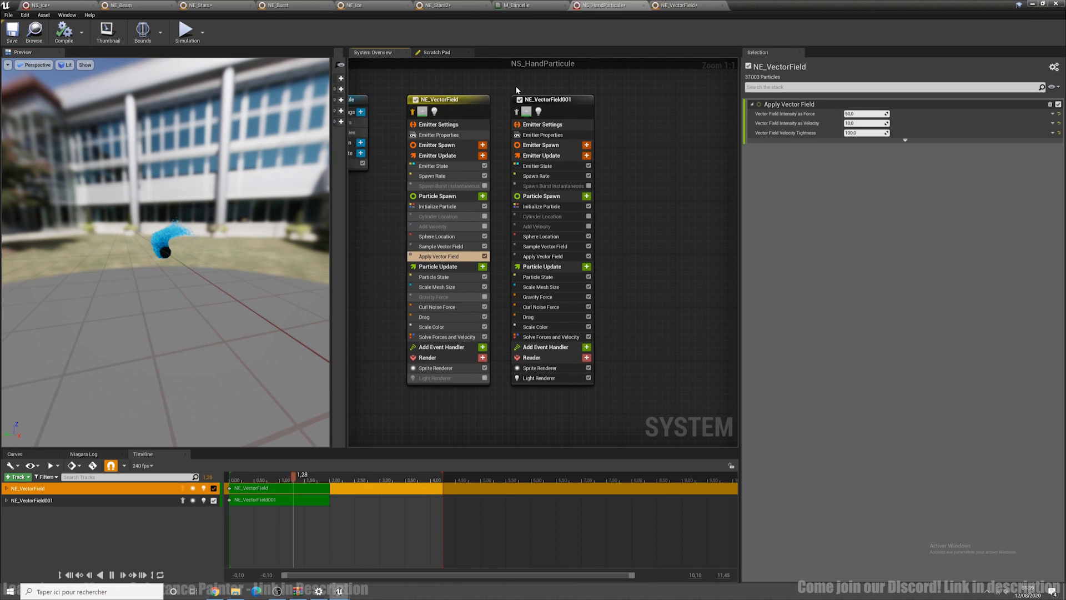
pyautogui.click(537, 103)
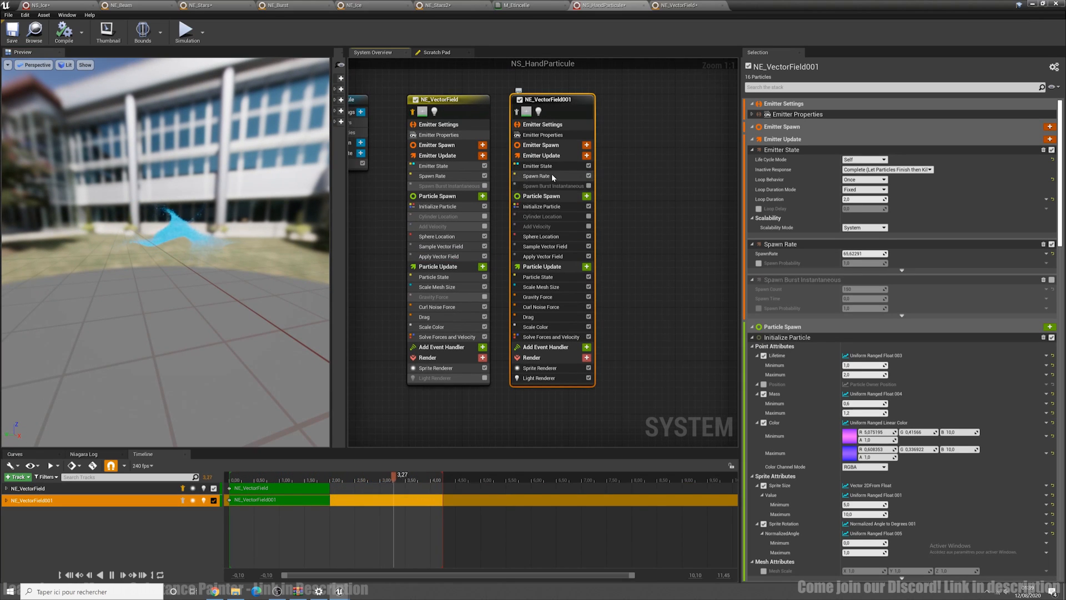
pyautogui.click(183, 500)
# Assign the VectorField asset selected in the Content Browser to NE_VectorField001's Sample Vector Field module
pyautogui.click(1044, 4)
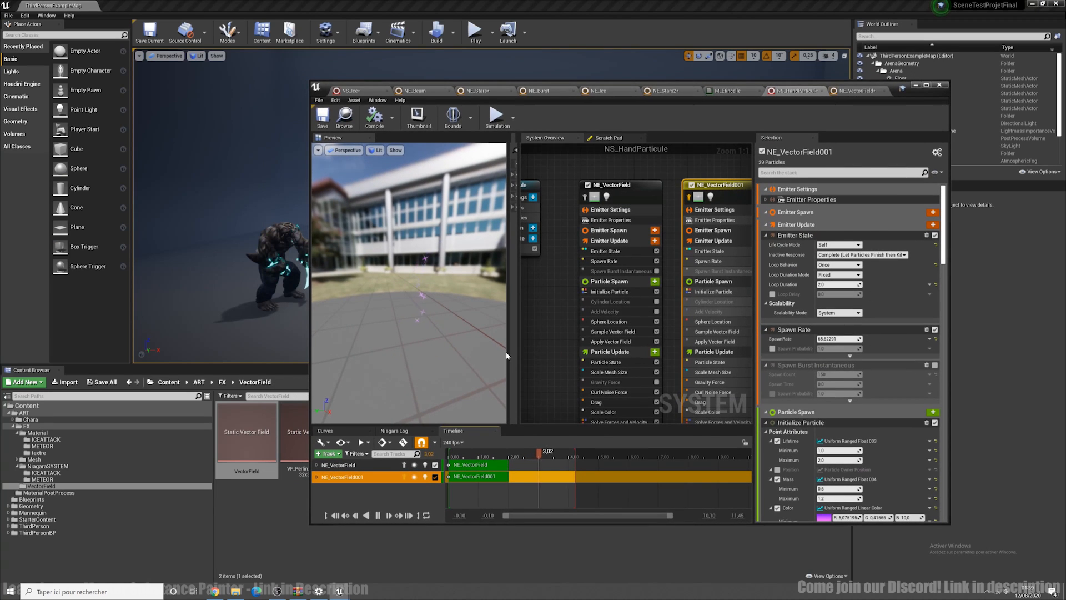
pyautogui.click(717, 332)
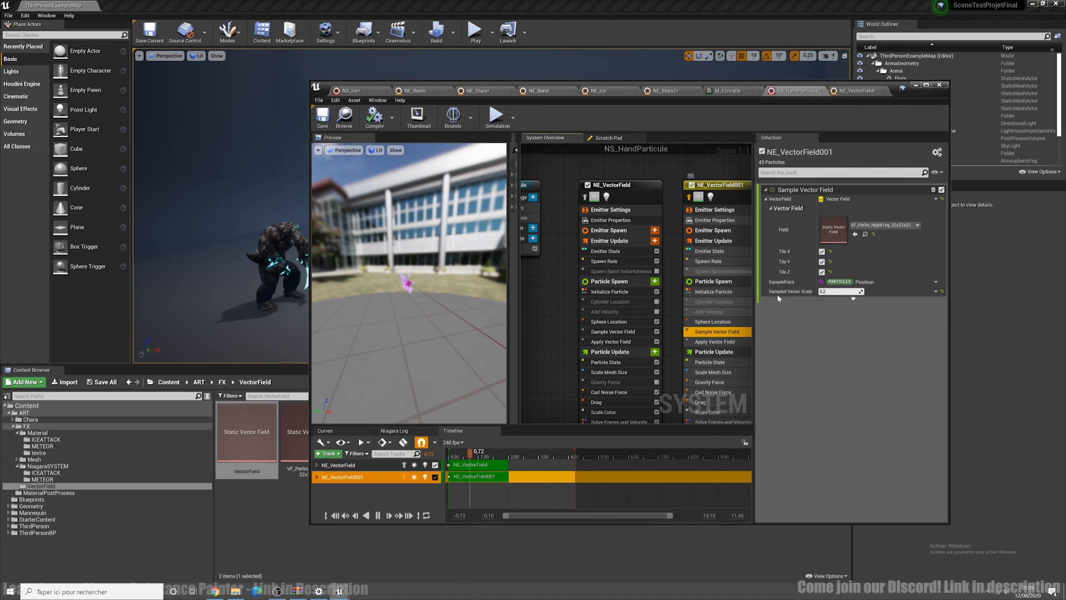
pyautogui.click(856, 235)
pyautogui.click(927, 86)
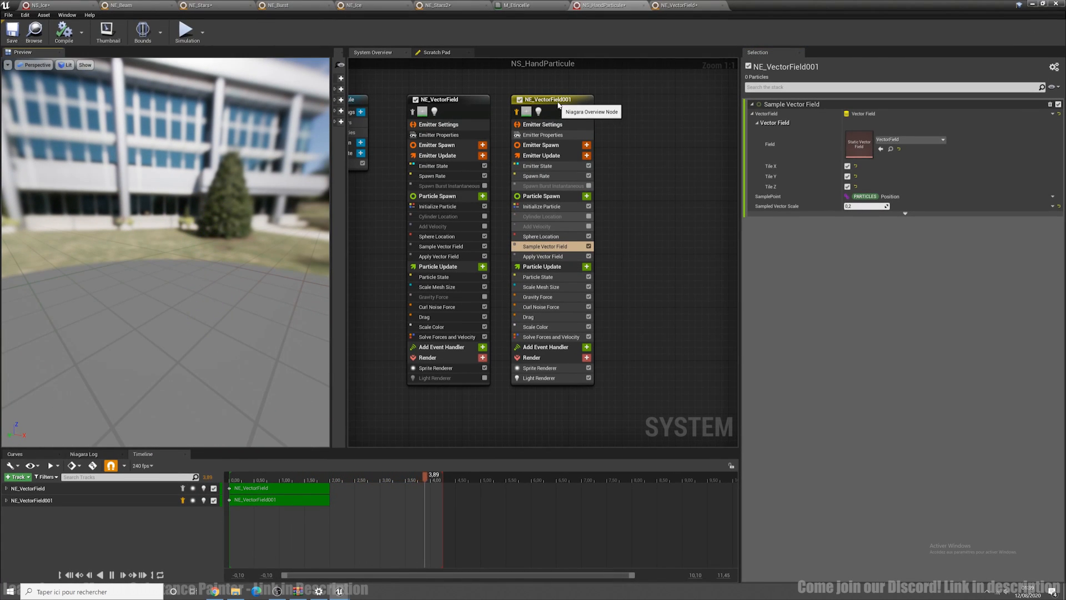
# Review the emitter and Particle Spawn settings of NE_VectorField001
pyautogui.click(560, 102)
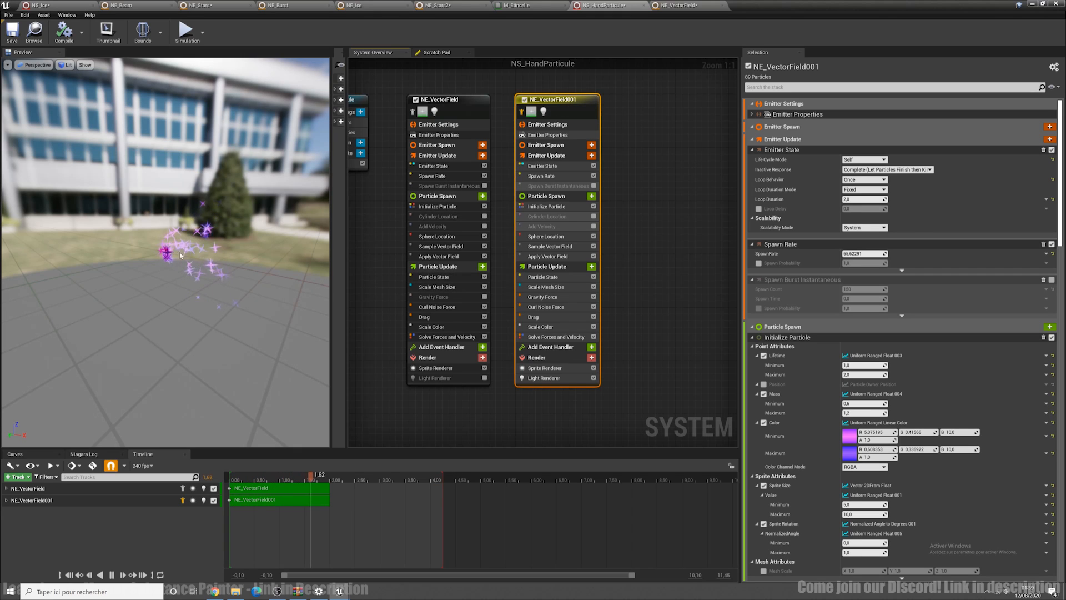
pyautogui.click(552, 197)
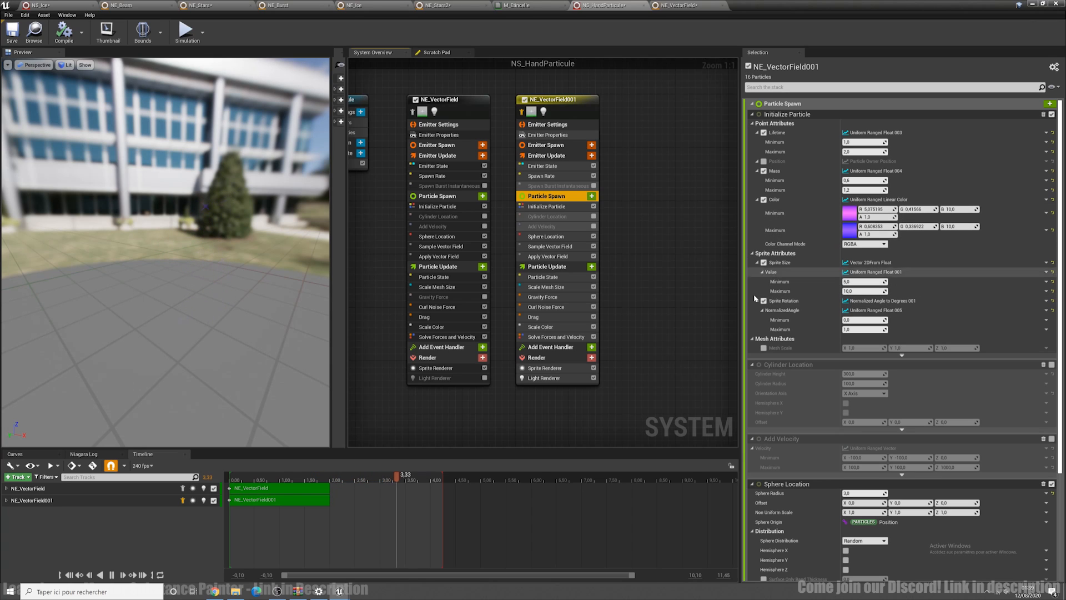
# Check NE_VectorField001's particles from several angles, then play the ThirdPersonExampleMap level with a larger viewport
pyautogui.moveTo(186, 281); pyautogui.dragTo(208, 254)
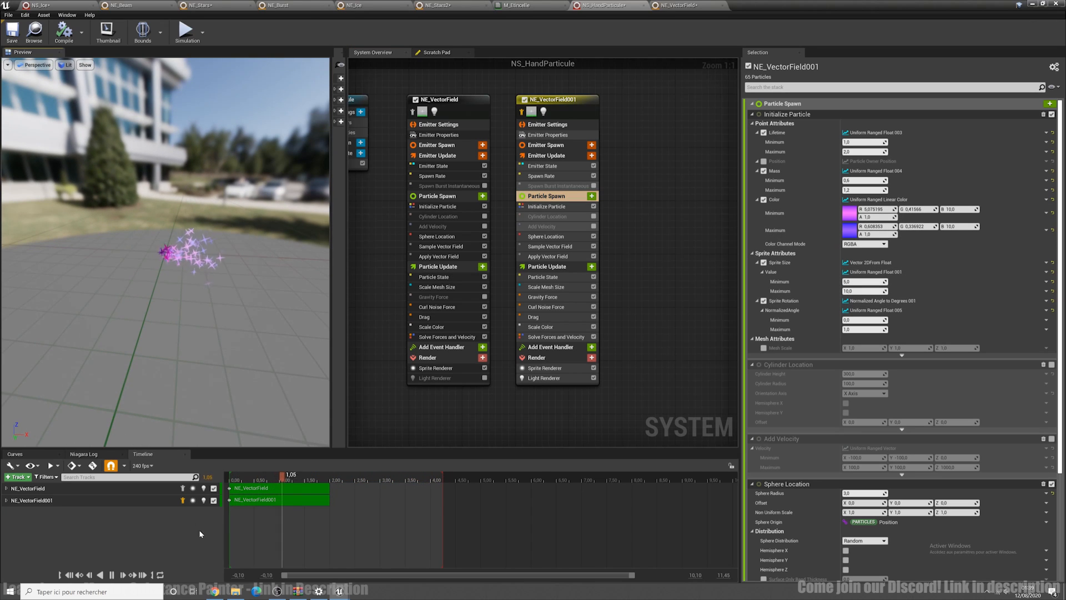
pyautogui.moveTo(138, 245); pyautogui.dragTo(230, 282)
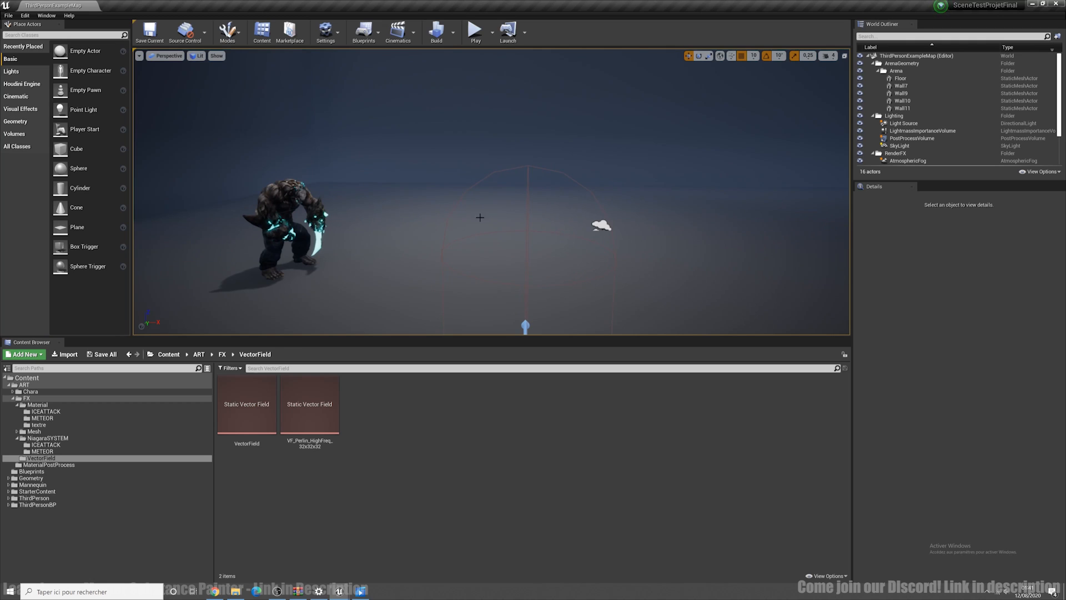
pyautogui.click(475, 30)
pyautogui.moveTo(446, 337); pyautogui.dragTo(504, 391)
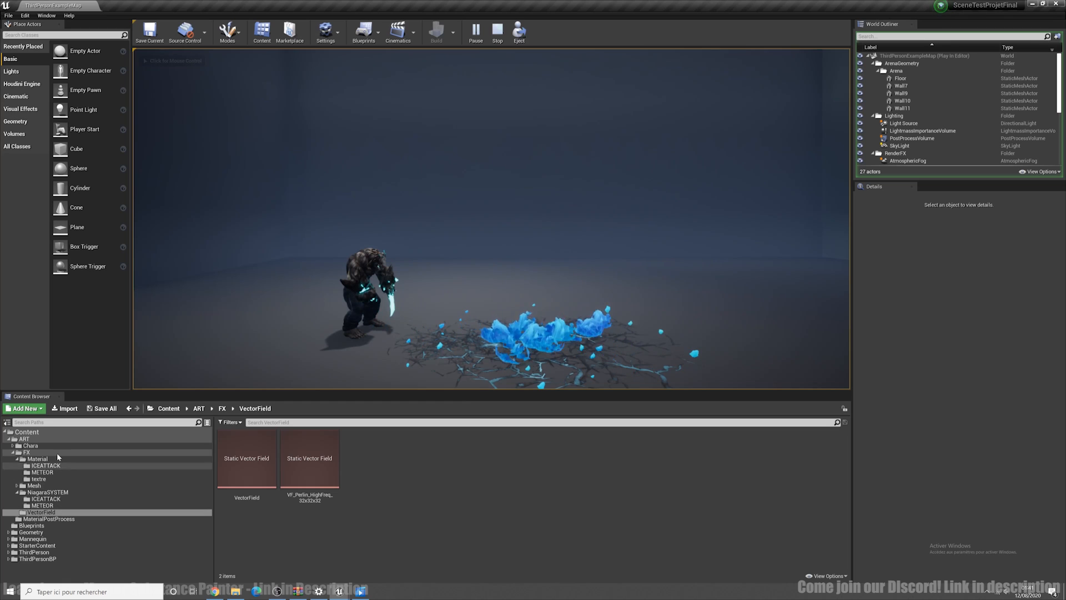
# Open Mutant_Jump_Attack_Anim_mixamo_com_Composite from the ART/Chara folder and view the character's attack effects in its preview
pyautogui.click(31, 446)
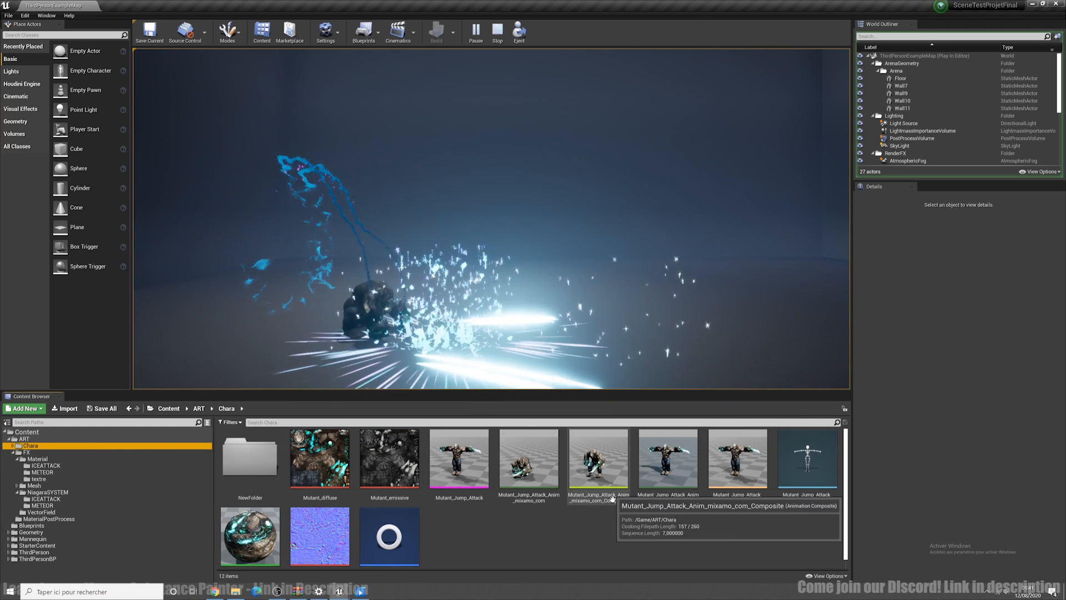
pyautogui.click(608, 470)
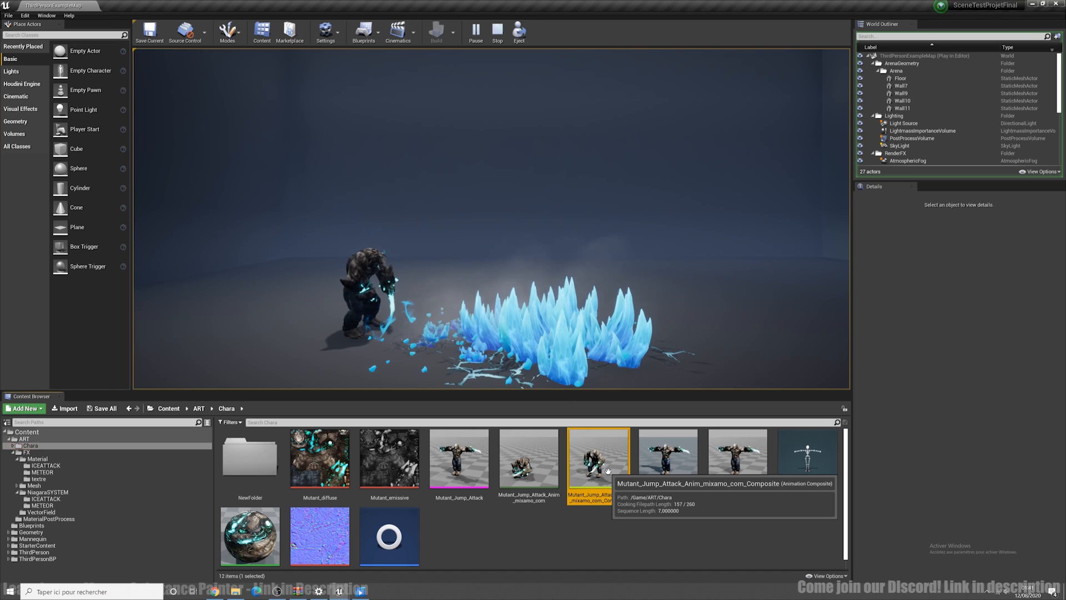
pyautogui.doubleClick(608, 471)
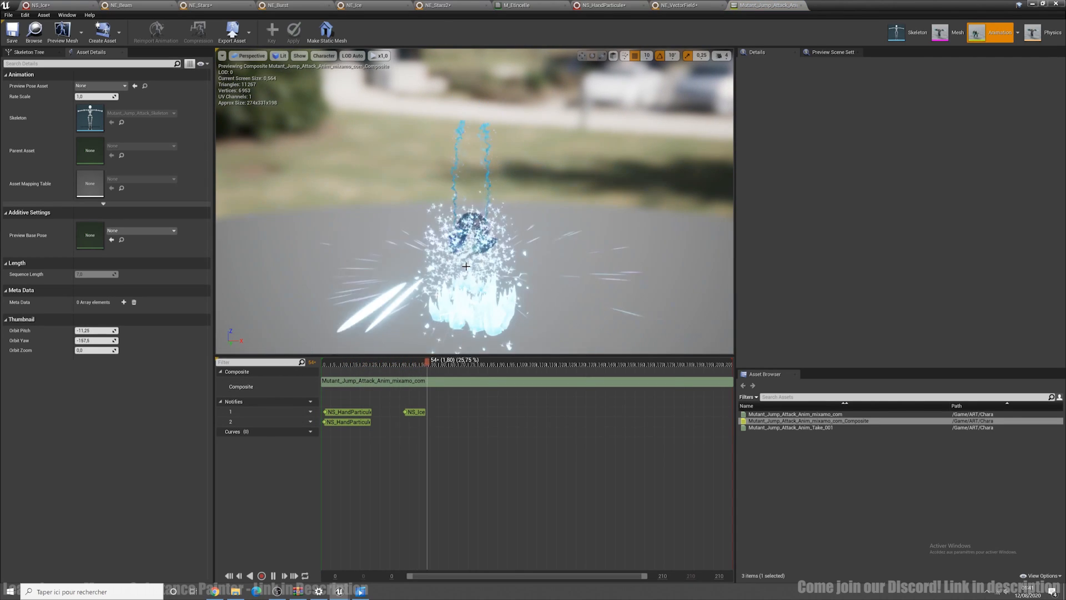
pyautogui.moveTo(466, 266); pyautogui.dragTo(411, 266)
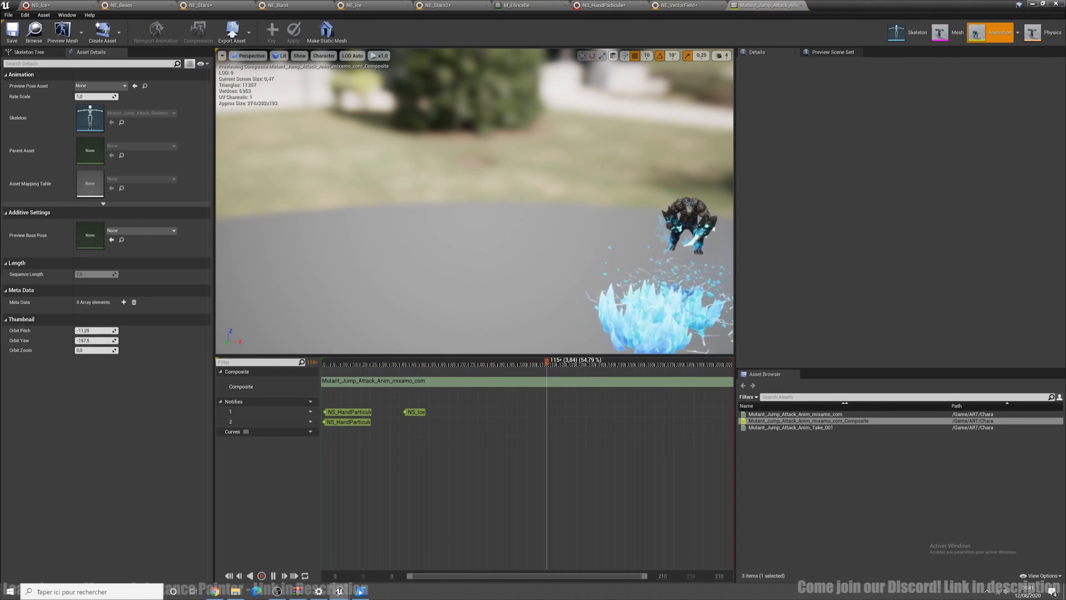
pyautogui.moveTo(581, 276); pyautogui.dragTo(642, 295, button='middle')
pyautogui.moveTo(587, 278); pyautogui.dragTo(533, 275, button='right')
pyautogui.click(523, 174)
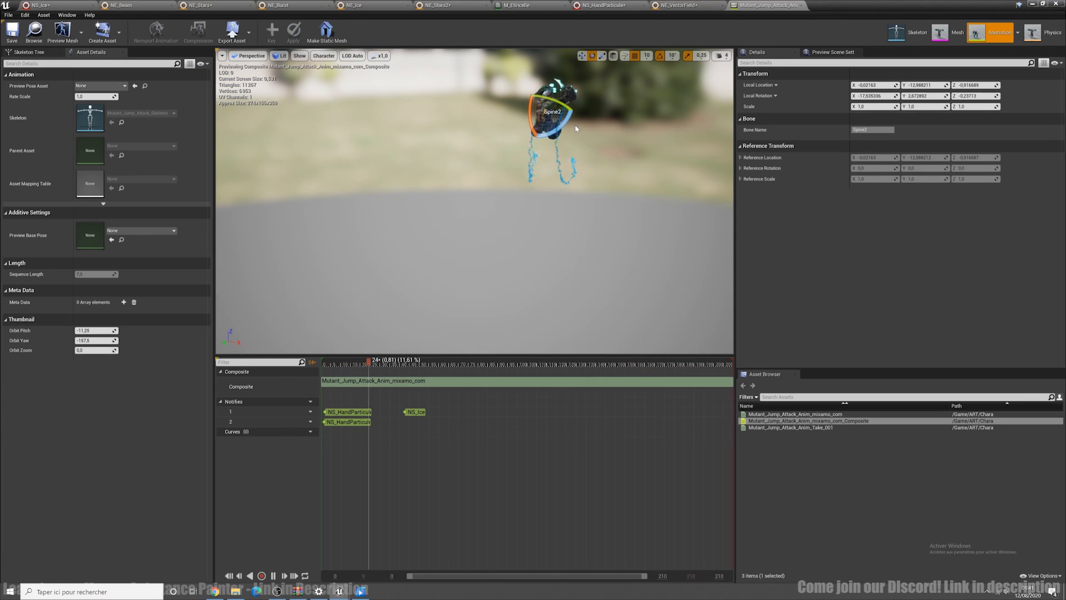
# Look at the animation asset creation options, such as Anim Composite, for the Mutant_Jump_Attack skeletal mesh
pyautogui.click(1033, 4)
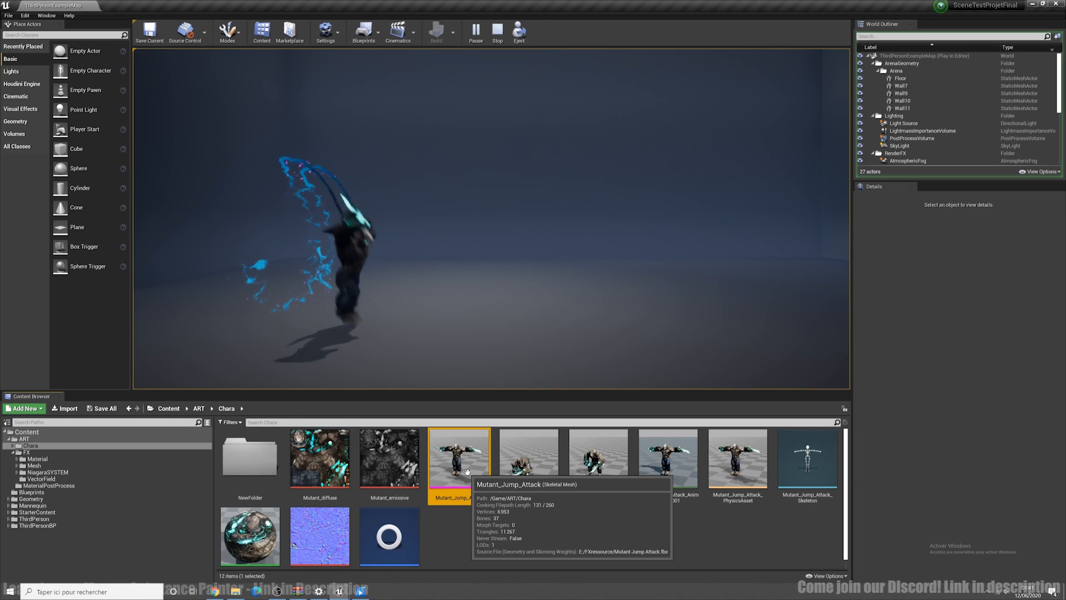
pyautogui.rightClick(467, 472)
pyautogui.moveTo(521, 205)
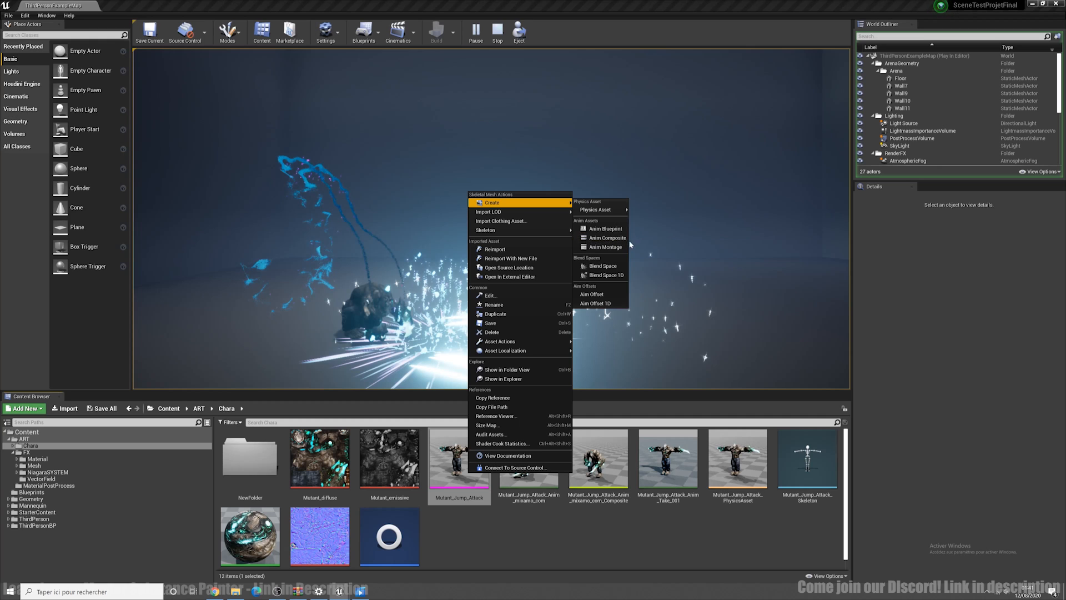
pyautogui.click(580, 471)
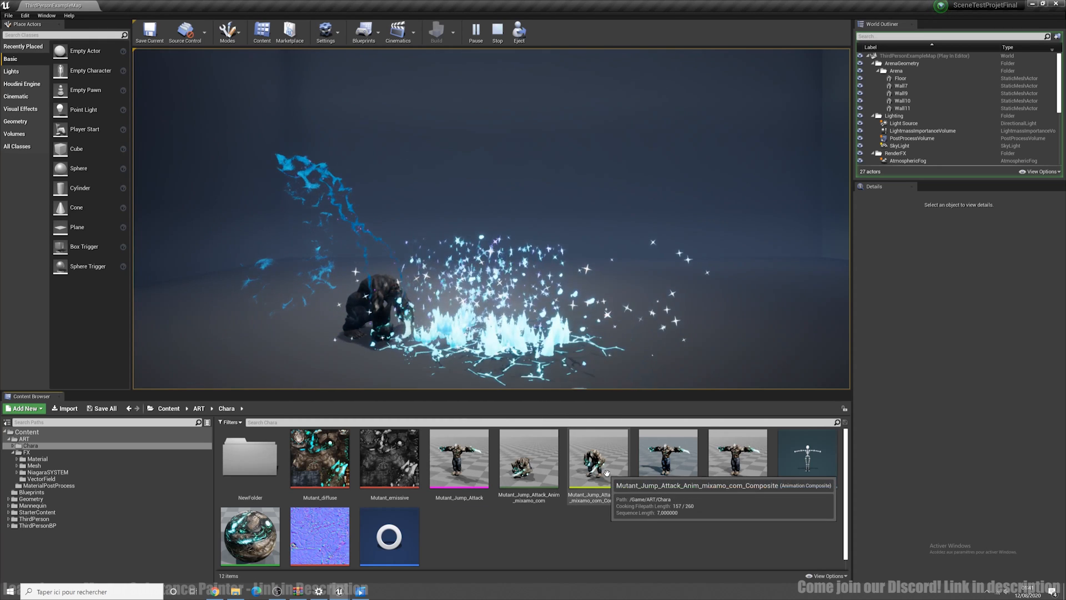
# Return to the Mutant_Jump_Attack animation composite and look at the notify state types available on its notify track
pyautogui.doubleClick(580, 471)
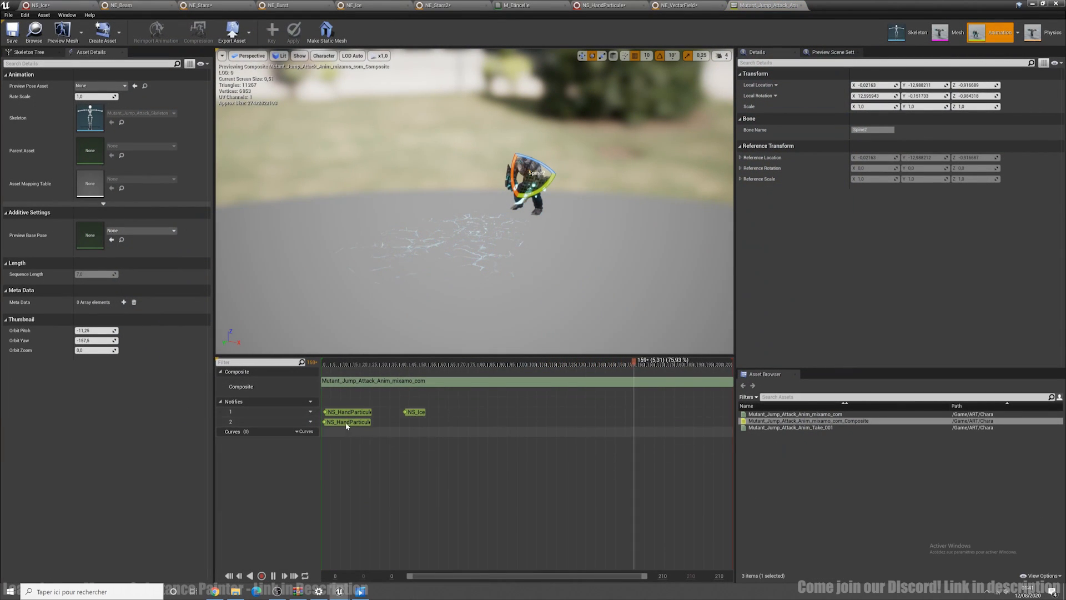
pyautogui.rightClick(458, 419)
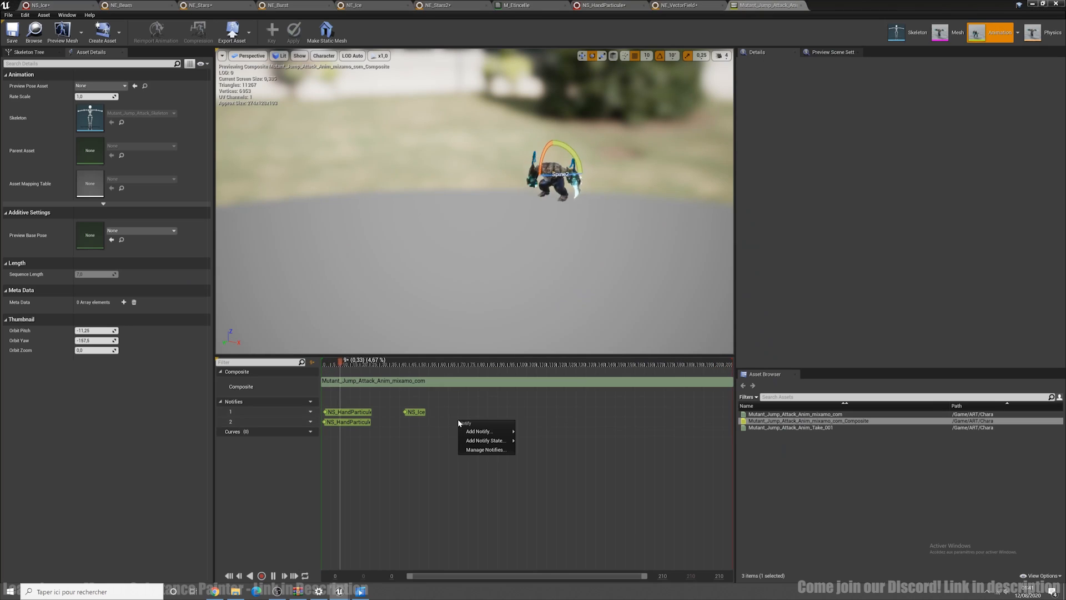
pyautogui.moveTo(494, 441)
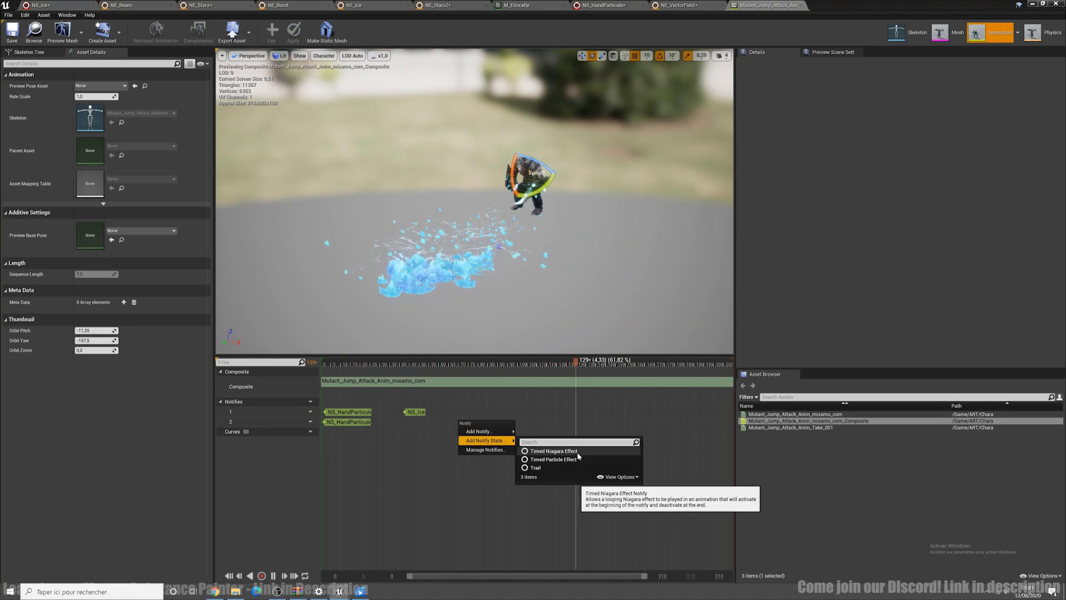
# Examine the Anim Notify settings of the NS_HandParticule and NS_Ice notifies, including socket, location and rotation offsets
pyautogui.click(355, 422)
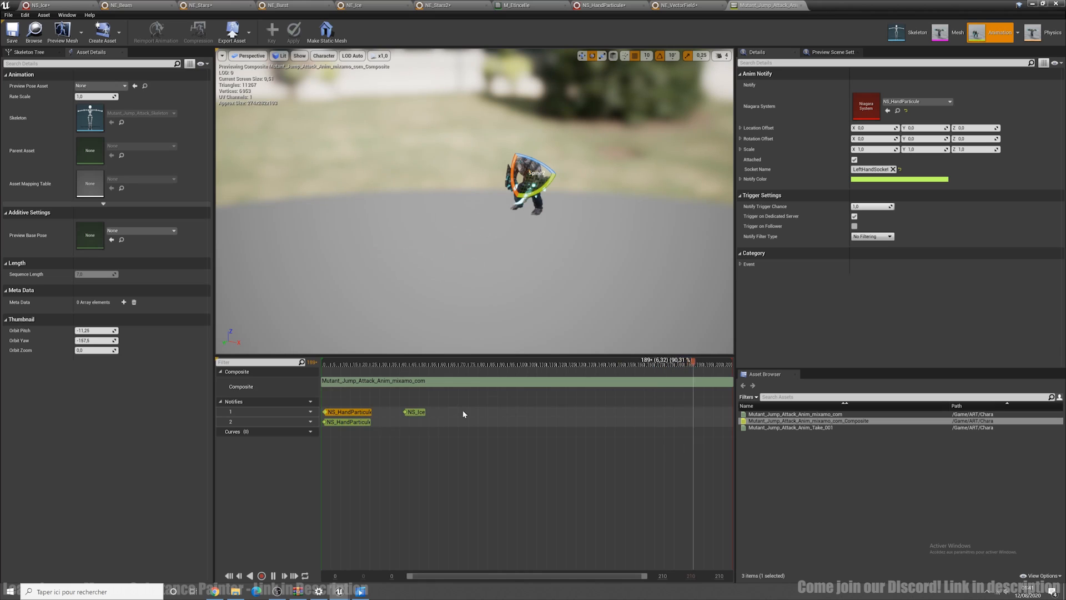
pyautogui.click(355, 412)
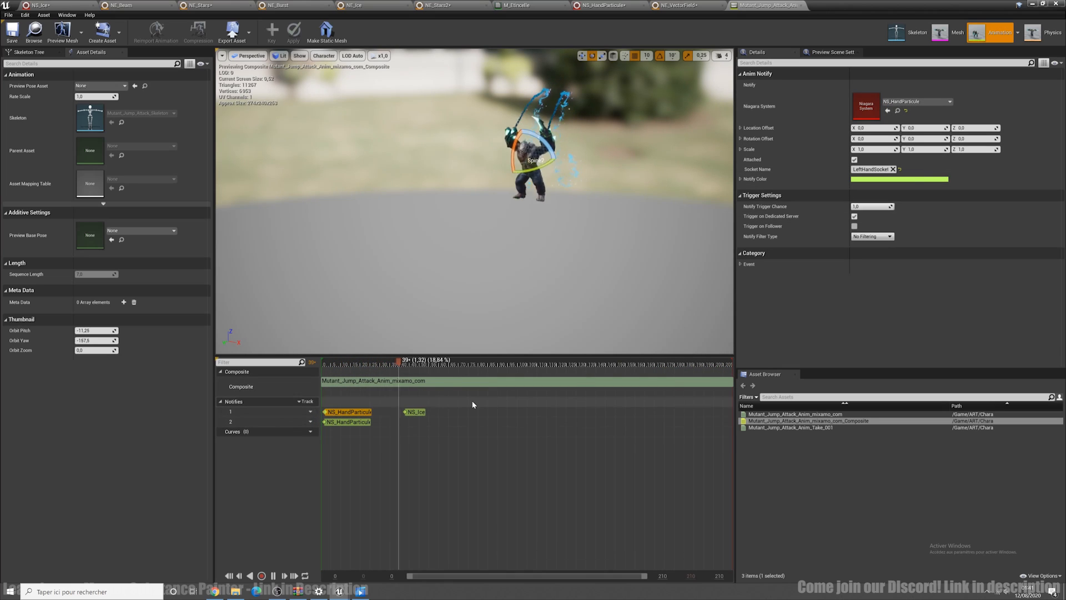
pyautogui.click(416, 412)
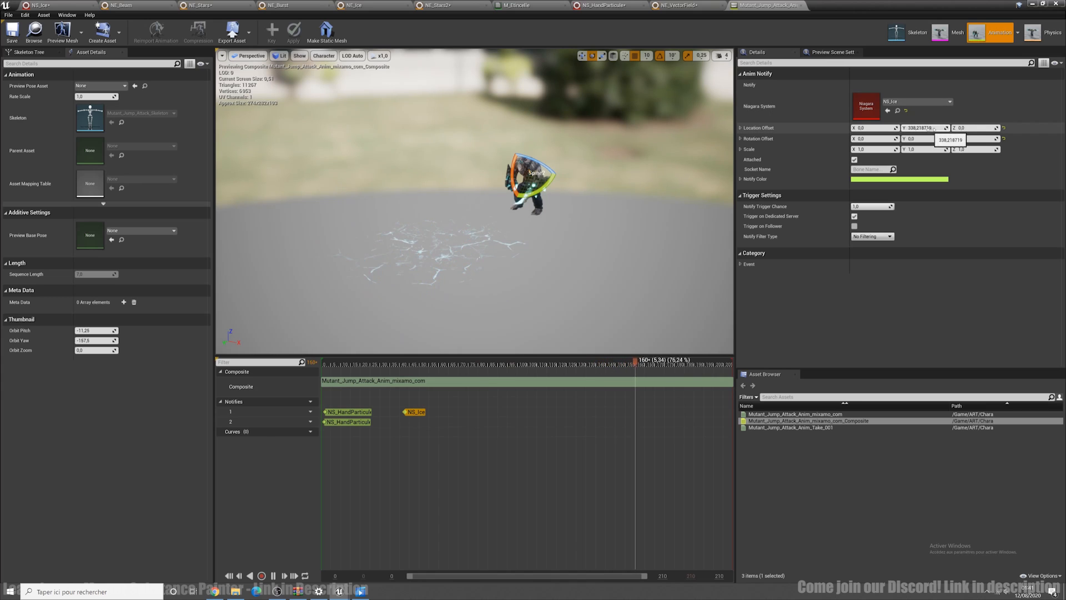
pyautogui.moveTo(540, 243); pyautogui.dragTo(594, 243, button='right')
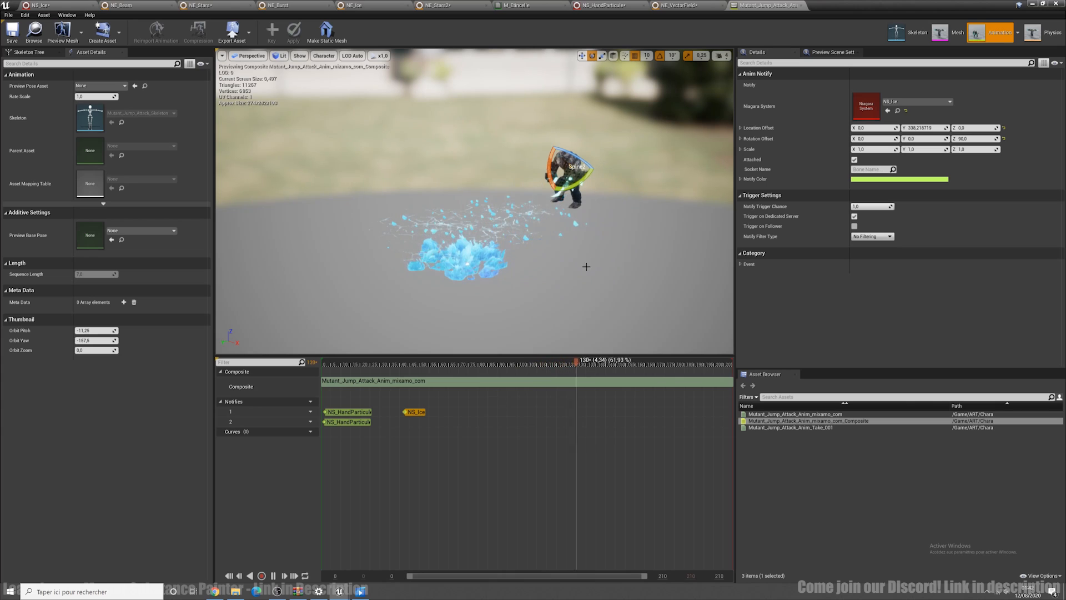
# Try the NS_Ice notify at a much later time, at frame 52, and then slightly earlier to compare the effect's timing
pyautogui.moveTo(417, 414); pyautogui.dragTo(430, 418)
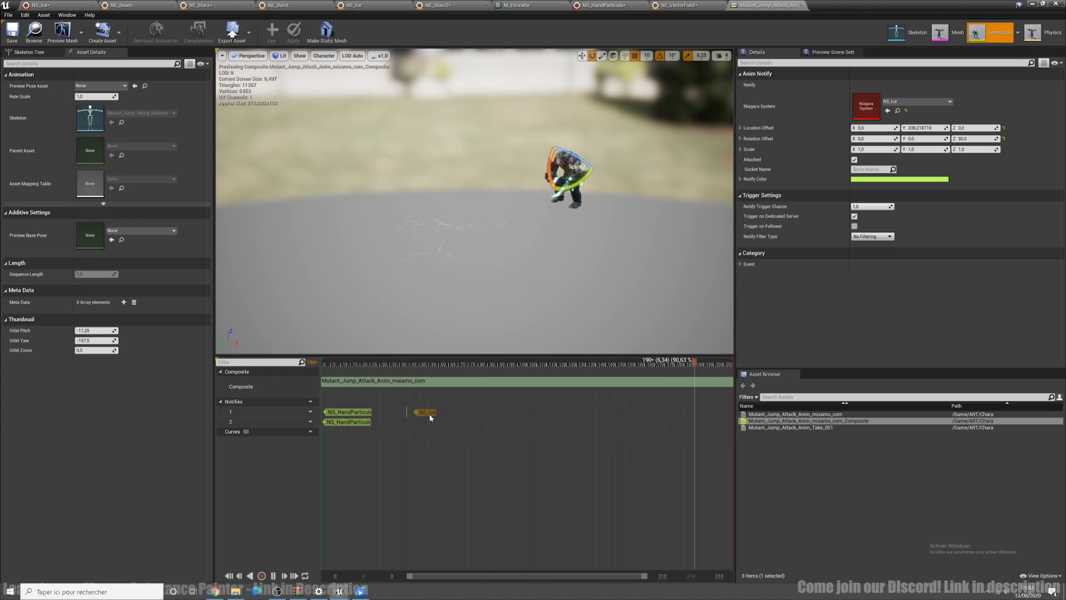
pyautogui.moveTo(507, 411); pyautogui.dragTo(507, 412)
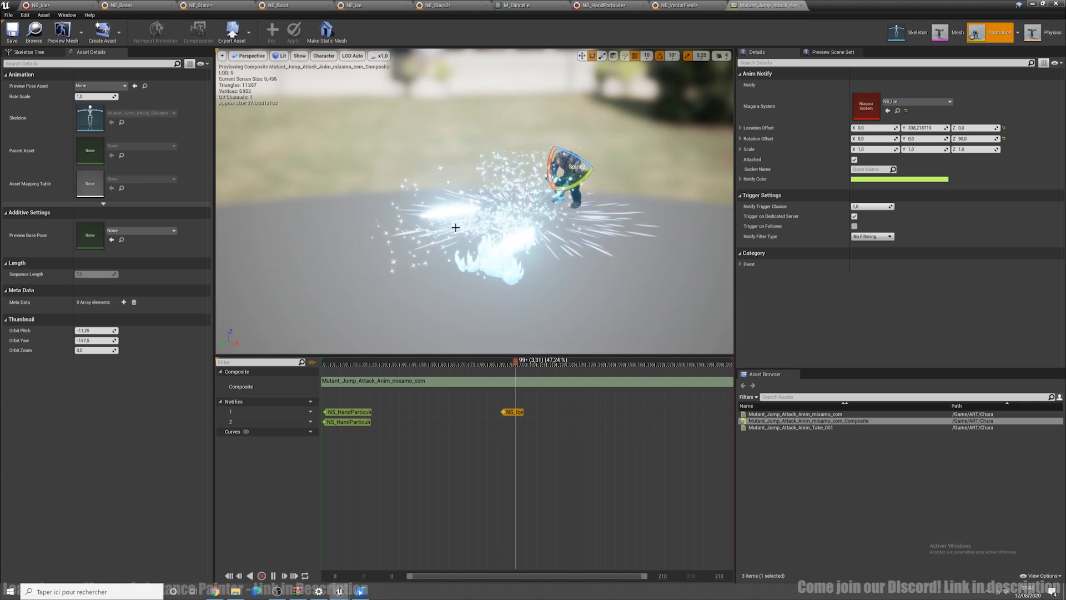
pyautogui.moveTo(510, 411); pyautogui.dragTo(431, 412)
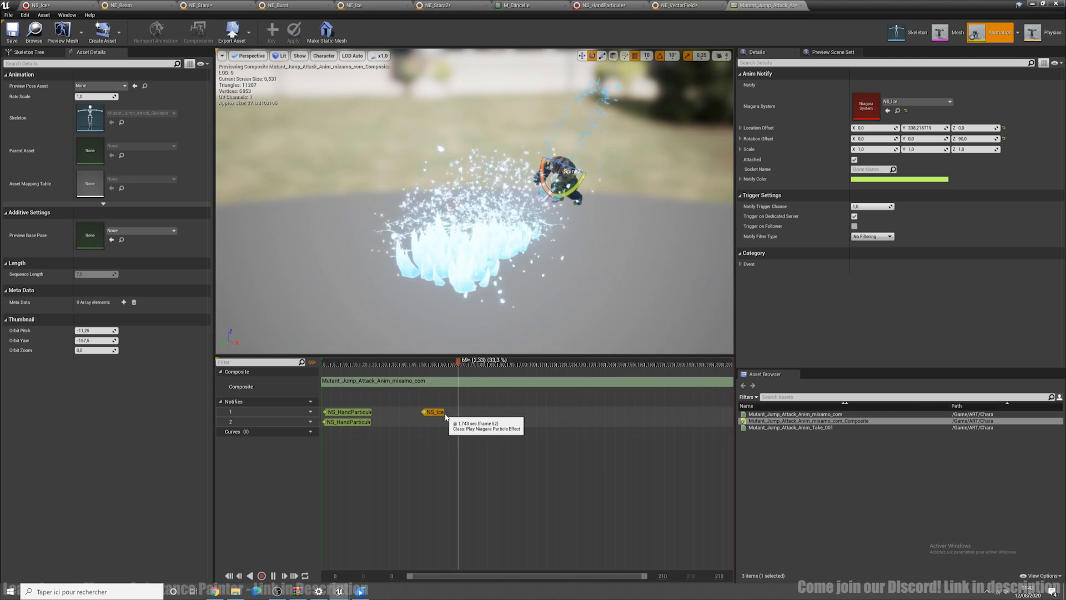
pyautogui.moveTo(445, 415); pyautogui.dragTo(422, 412)
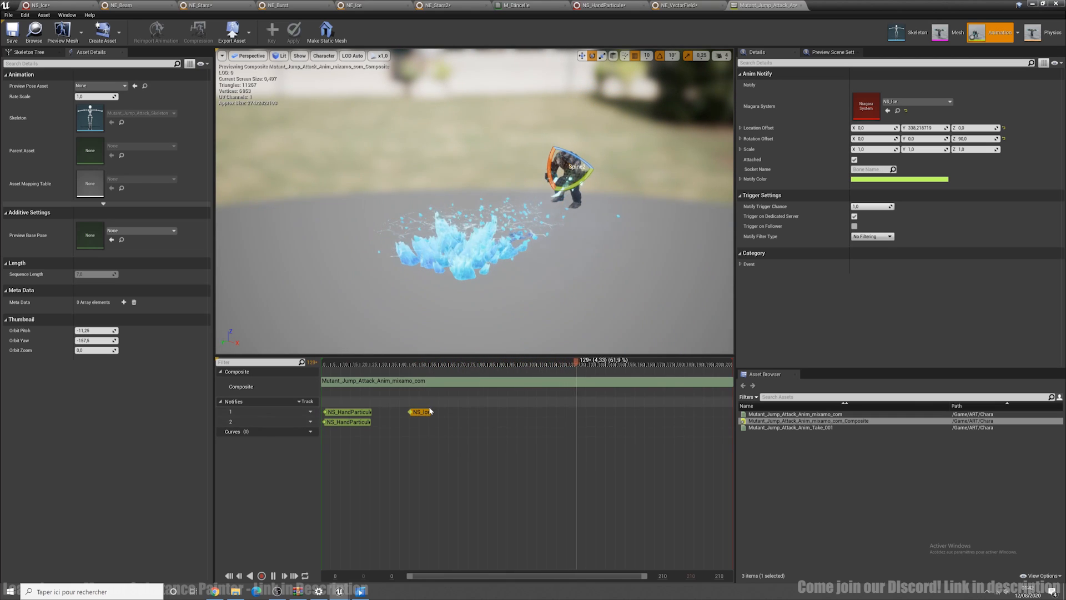
pyautogui.click(405, 384)
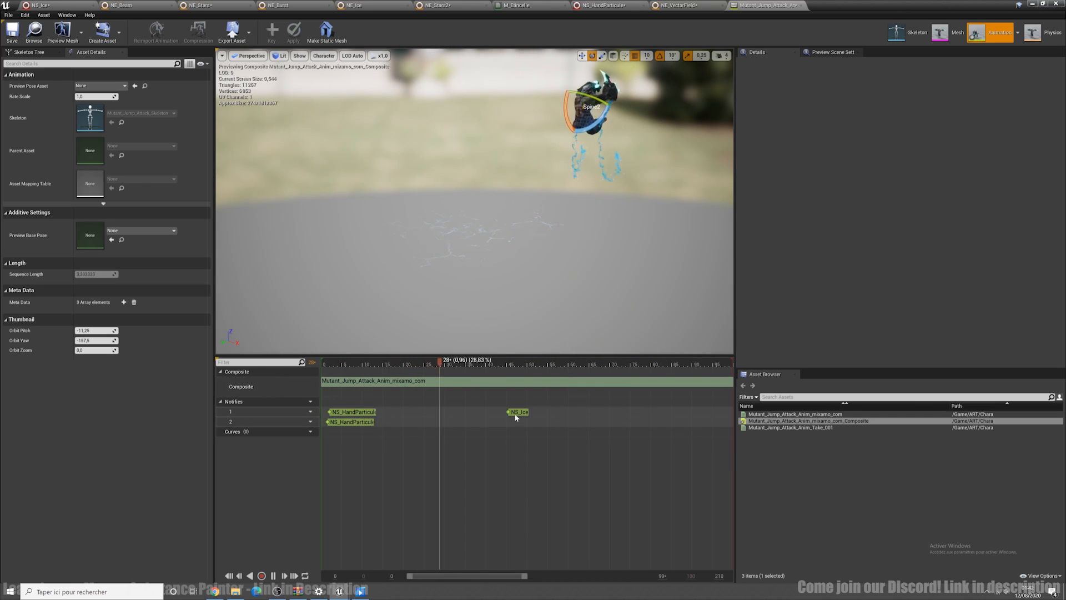
pyautogui.moveTo(516, 417)
pyautogui.mouseDown()
pyautogui.moveTo(442, 411)
pyautogui.moveTo(496, 412)
pyautogui.mouseUp()
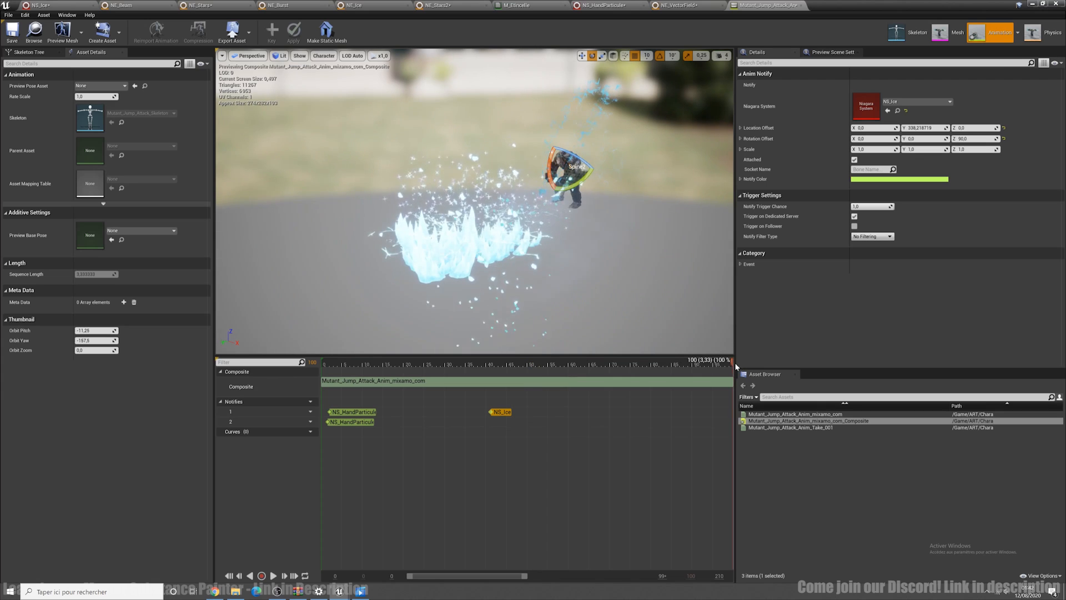
pyautogui.click(678, 362)
pyautogui.moveTo(634, 367); pyautogui.dragTo(370, 365, button='right')
pyautogui.moveTo(550, 370); pyautogui.dragTo(861, 374)
pyautogui.moveTo(861, 505); pyautogui.dragTo(820, 492)
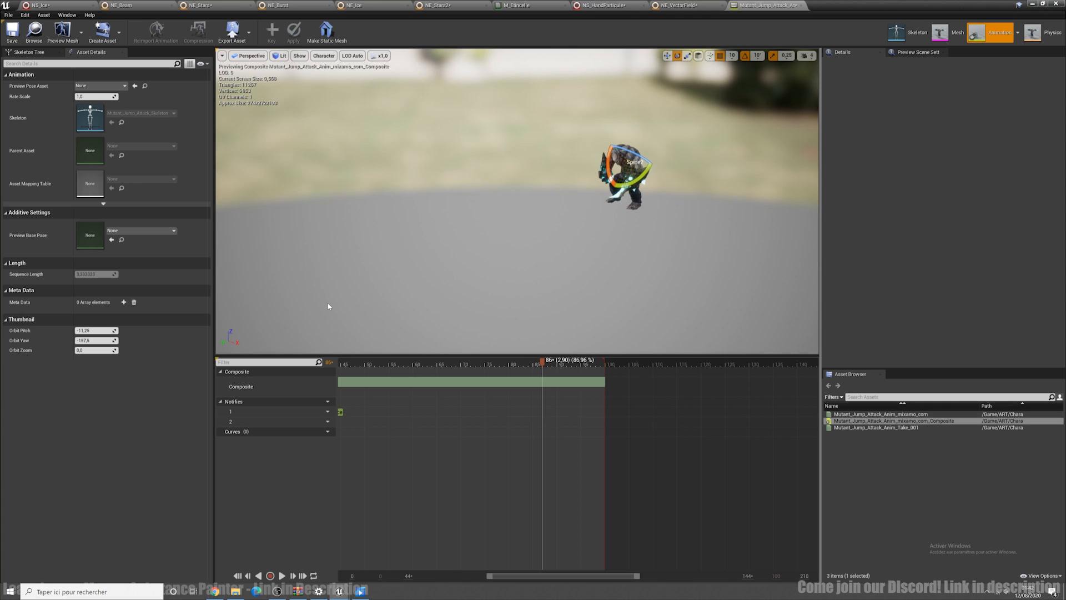
pyautogui.hotkey('ctrl', 'z')
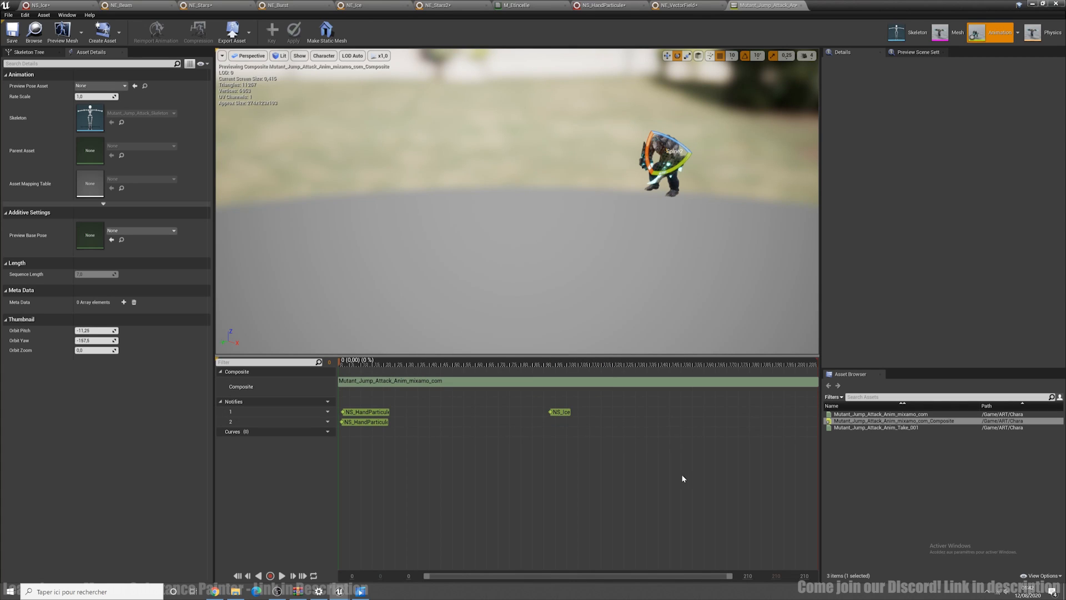
# Scrub the composite to the ground impact at about frame 44, align the NS_Ice notify with it, and play the animation
pyautogui.moveTo(671, 446)
pyautogui.mouseDown(button='right')
pyautogui.moveTo(607, 446)
pyautogui.moveTo(676, 446)
pyautogui.mouseUp(button='right')
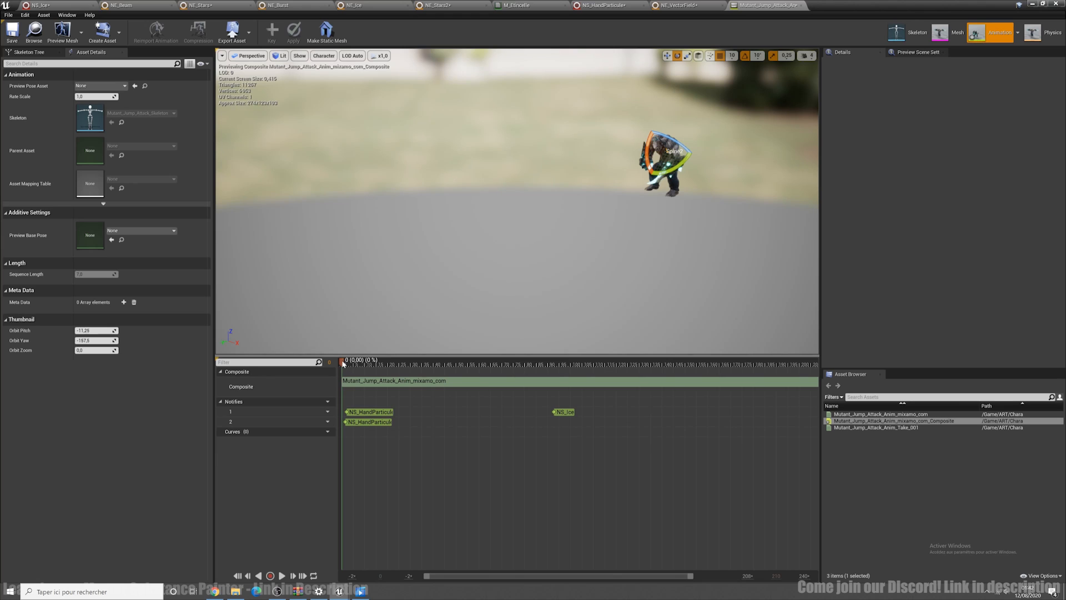
pyautogui.moveTo(342, 364); pyautogui.dragTo(444, 369)
pyautogui.moveTo(568, 412); pyautogui.dragTo(450, 411)
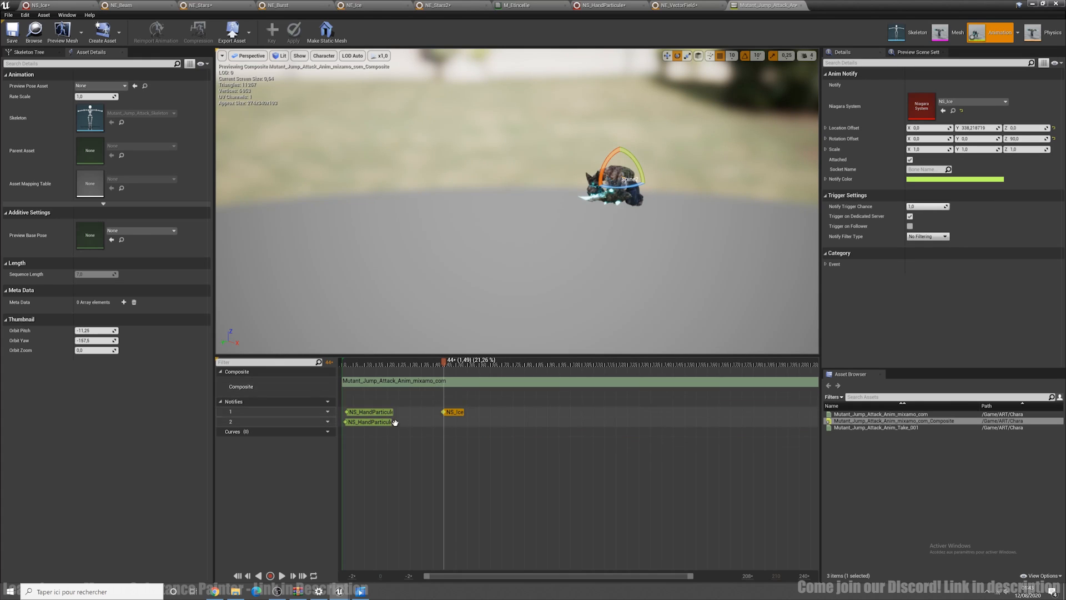
pyautogui.click(511, 300)
pyautogui.press('space')
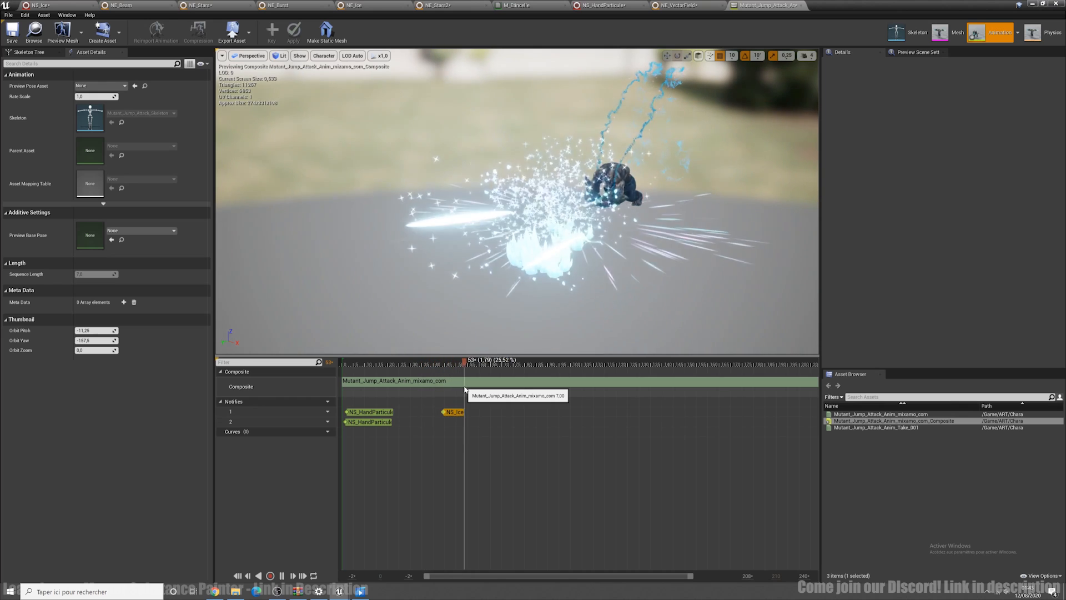
# Pause the animation and examine the upper NS_HandParticule notify's Niagara system and socket attachment settings
pyautogui.click(371, 412)
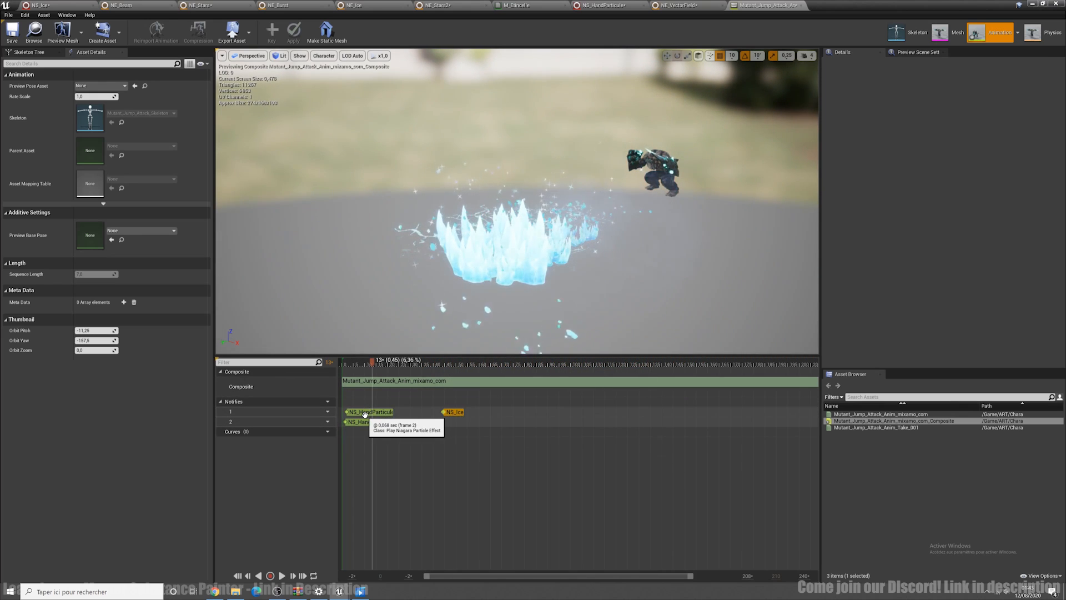
pyautogui.click(365, 414)
pyautogui.moveTo(714, 274); pyautogui.dragTo(718, 276, button='right')
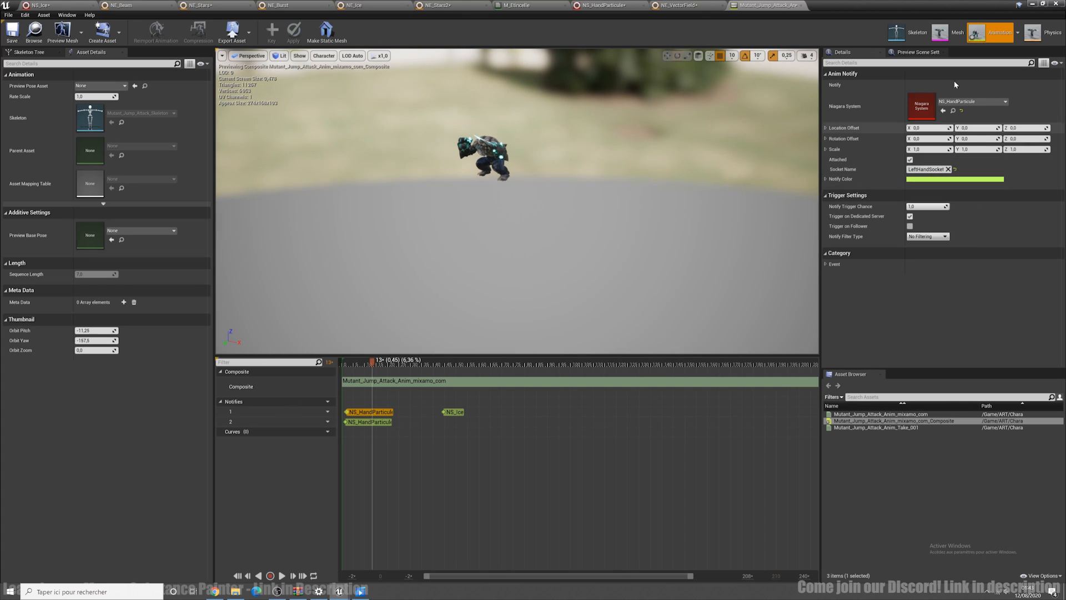
# Open the Mutant_Jump_Attack_Skeleton and examine how LeftHandSocket and RightHandSocket are attached to the hand bones, including the add-socket option
pyautogui.click(1033, 4)
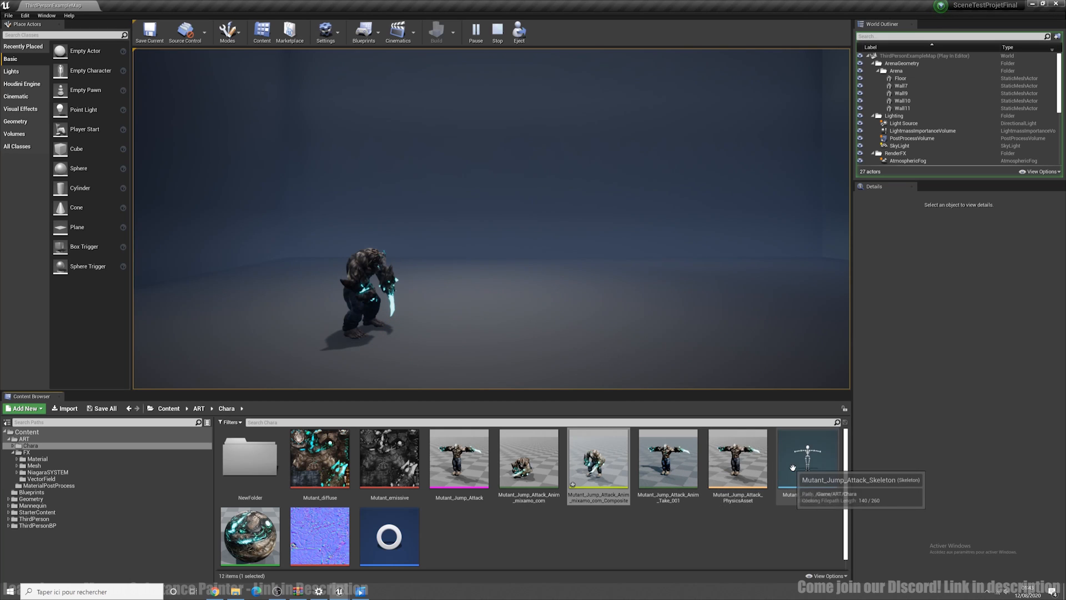
pyautogui.doubleClick(802, 472)
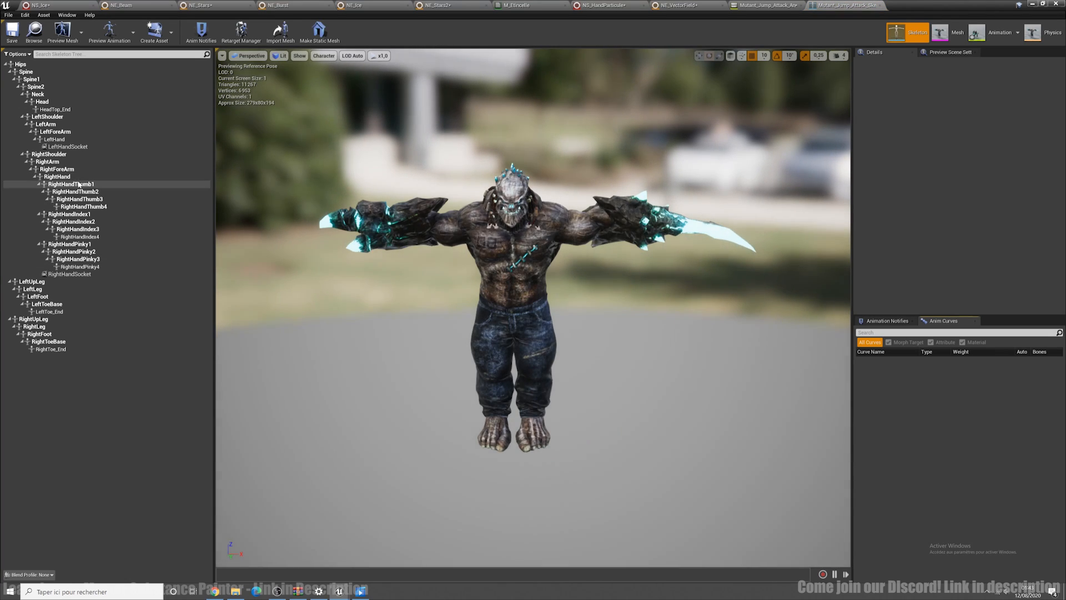
pyautogui.click(56, 140)
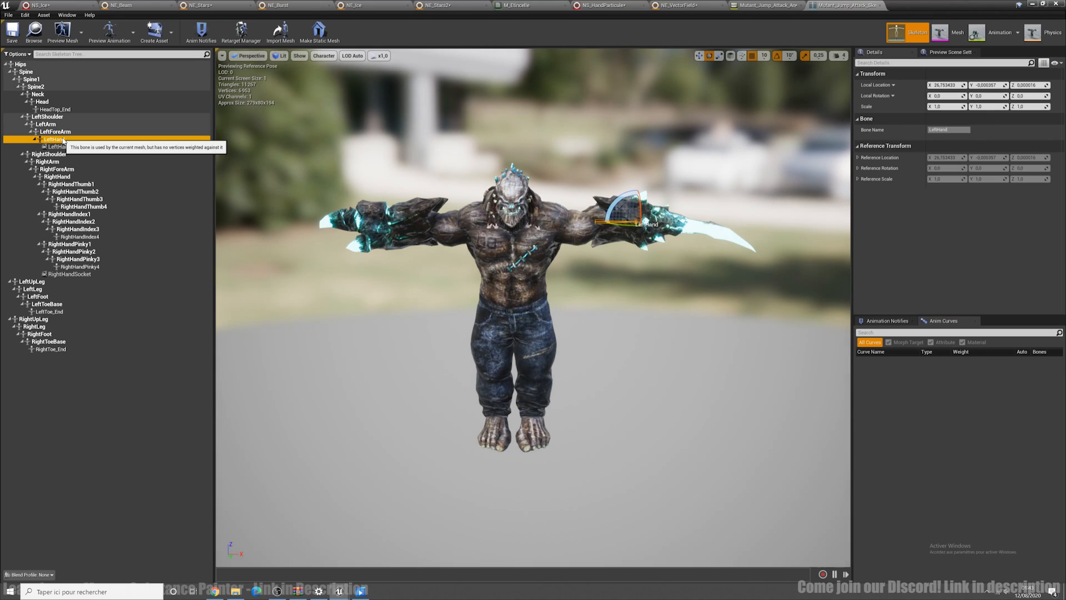
pyautogui.rightClick(65, 142)
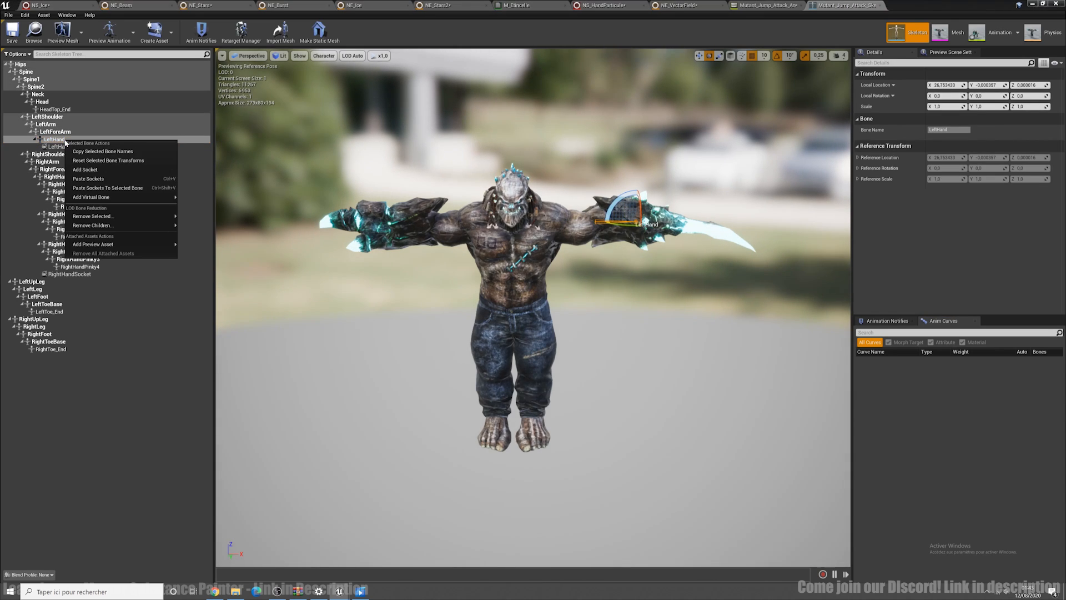
pyautogui.click(89, 171)
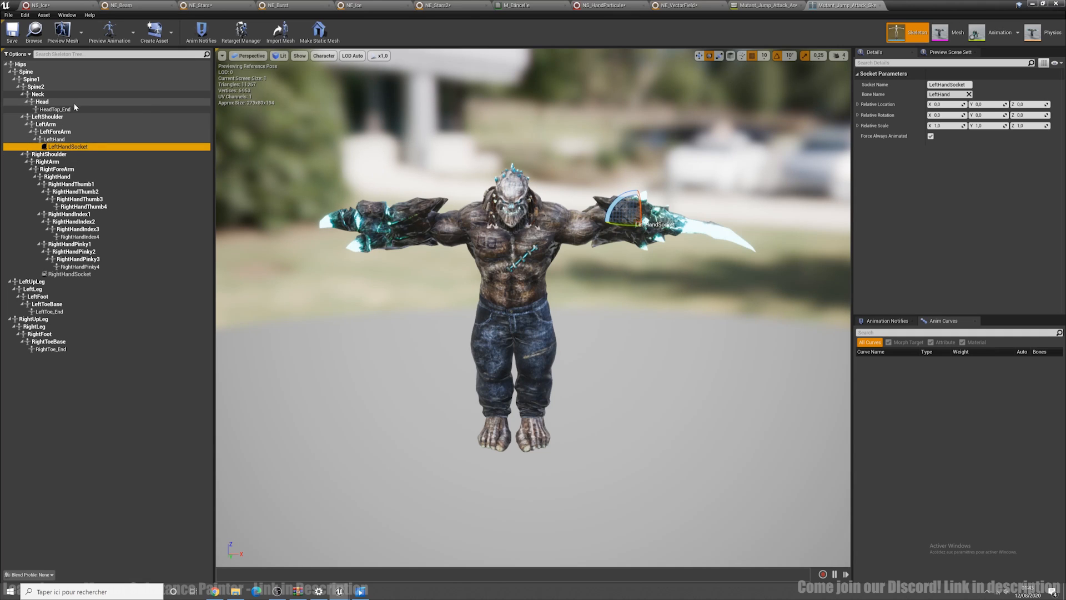
pyautogui.click(88, 275)
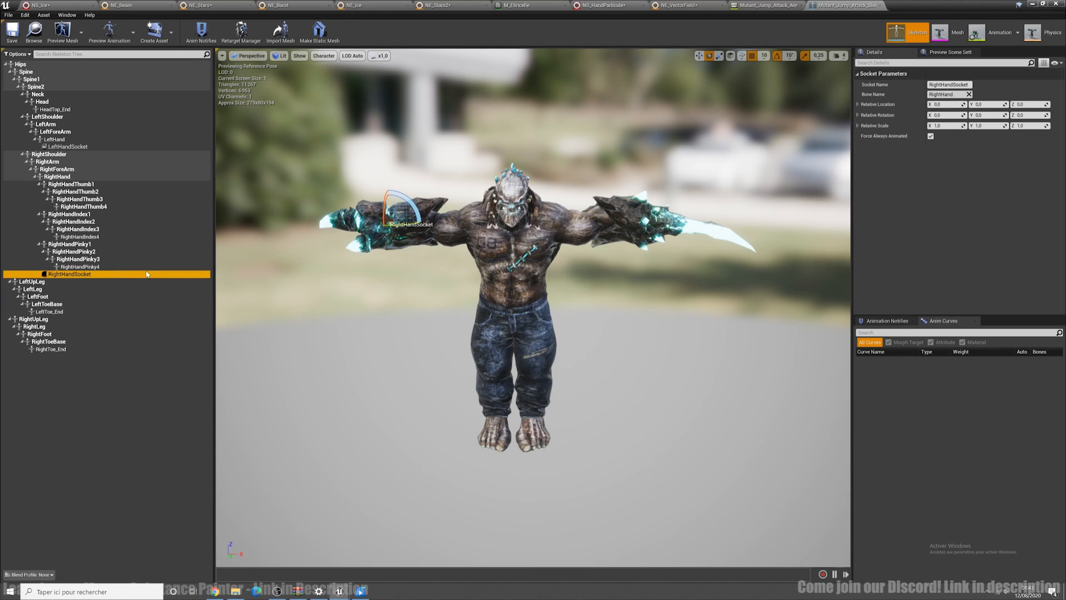
# Return to the composite animation, inspect the lower NS_HandParticule notify's socket attachment, and view the jump attack playback from several angles
pyautogui.click(750, 5)
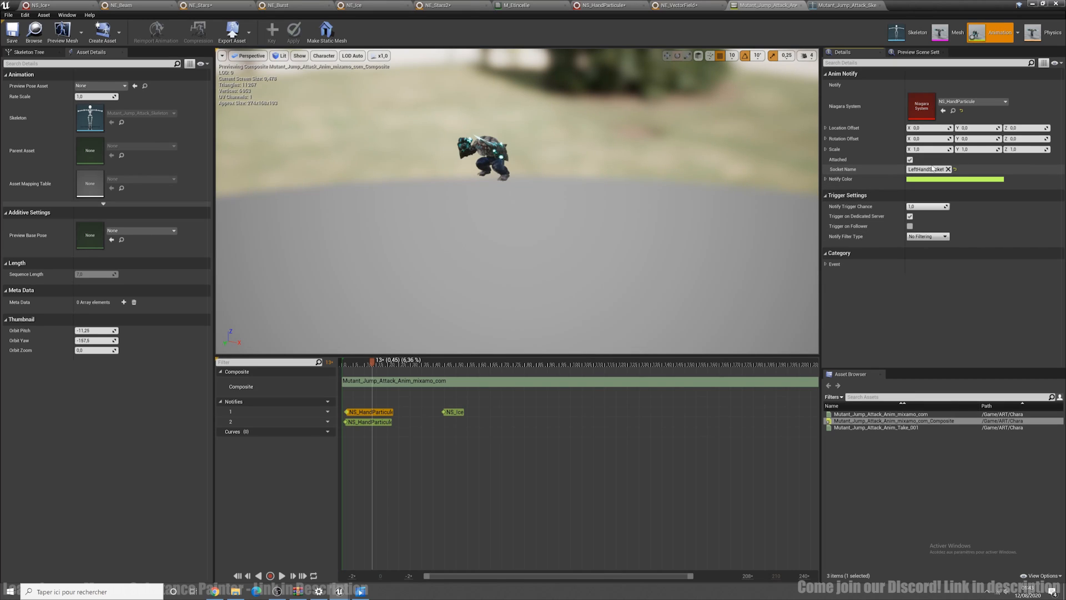
pyautogui.click(360, 418)
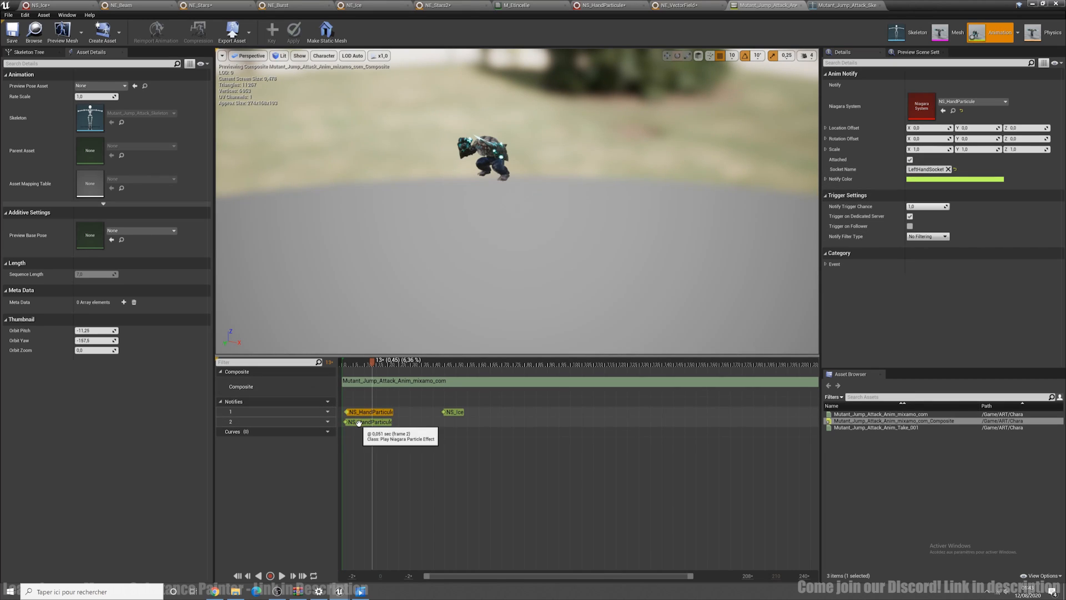
pyautogui.click(358, 422)
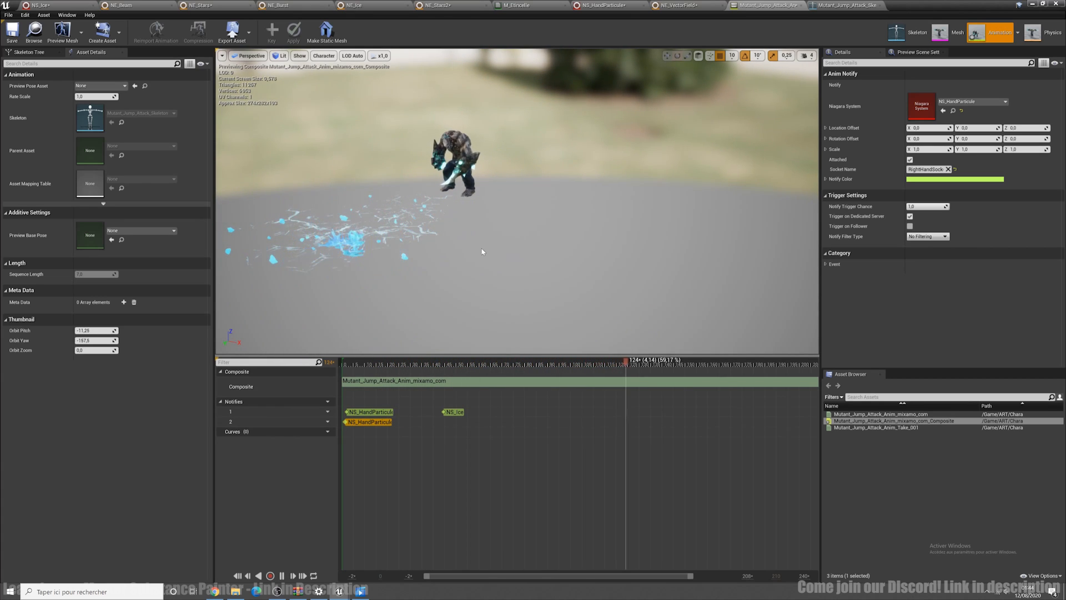
pyautogui.moveTo(517, 200)
pyautogui.mouseDown(button='right')
pyautogui.moveTo(494, 161)
pyautogui.moveTo(517, 201)
pyautogui.mouseUp(button='right')
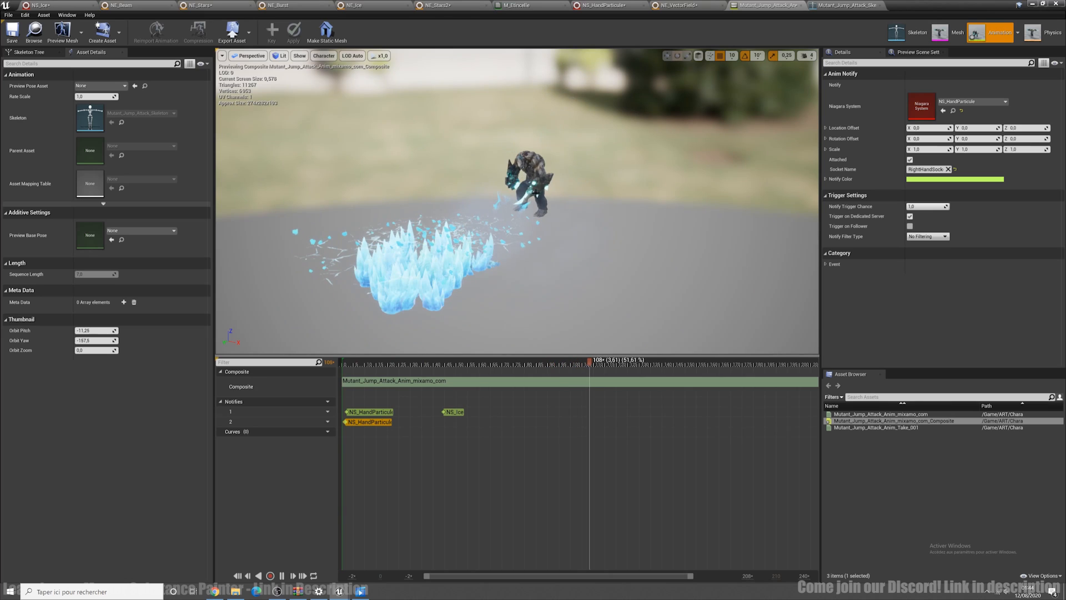
pyautogui.moveTo(578, 269); pyautogui.dragTo(579, 242, button='right')
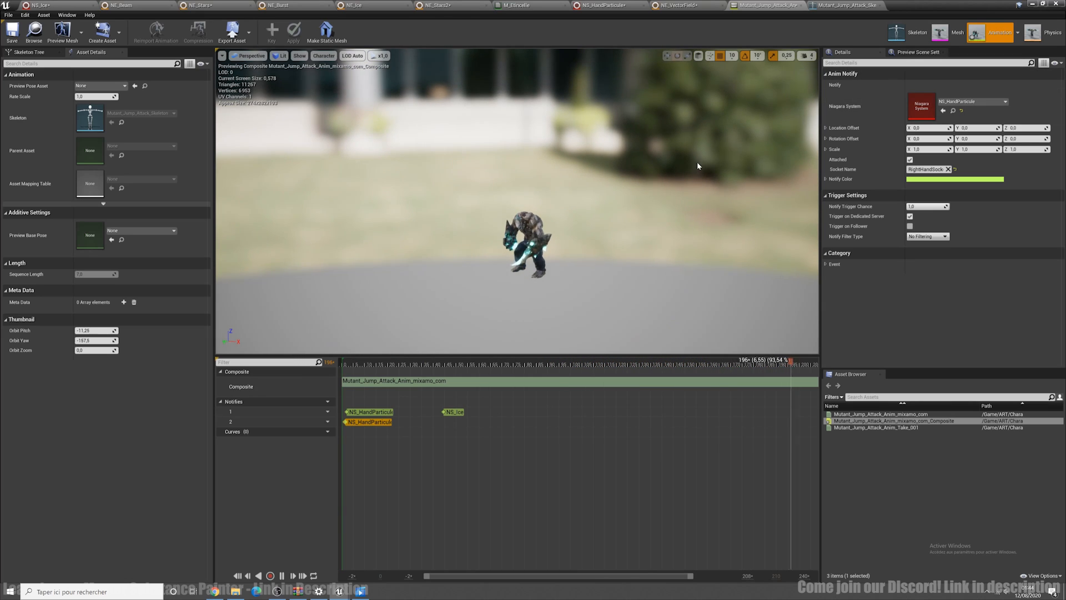
pyautogui.moveTo(698, 167); pyautogui.dragTo(697, 188, button='right')
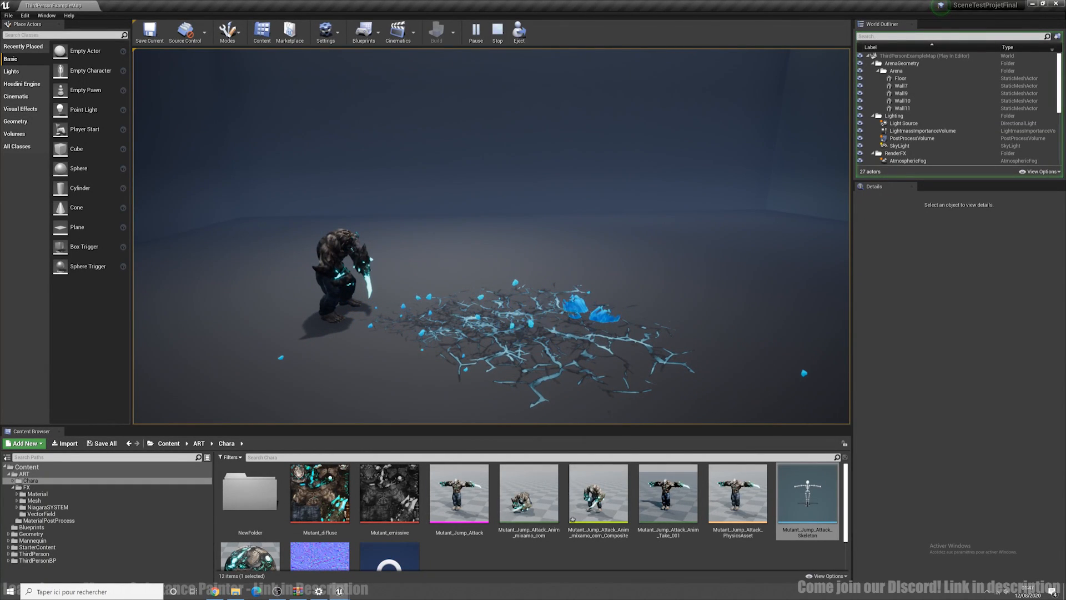
# Stop the play session and enlarge the Content Browser to select the MyShake blueprint in the Chara folder
pyautogui.press('Escape')
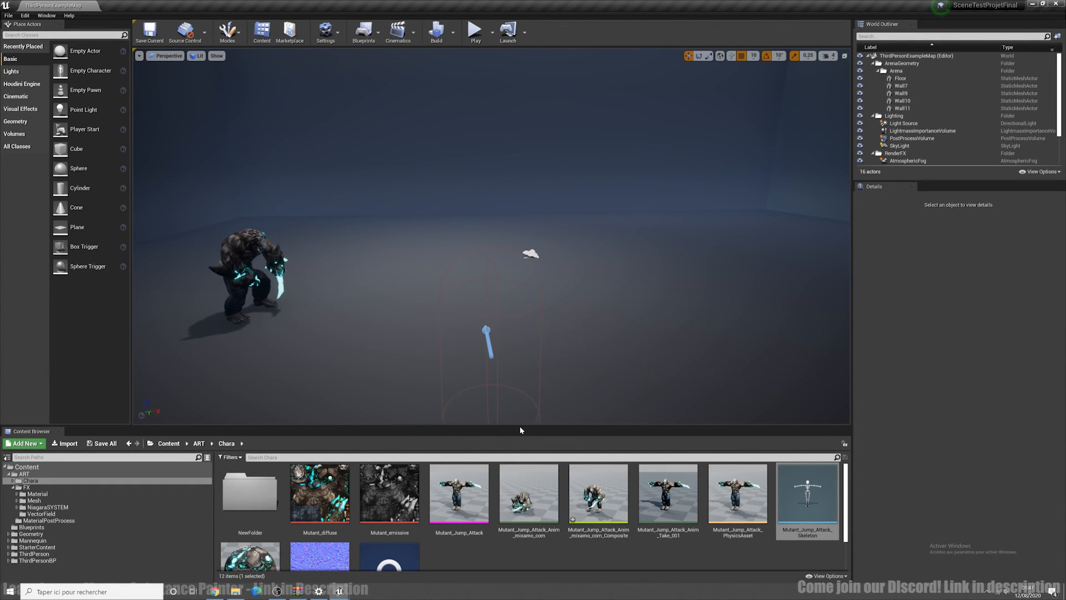
pyautogui.moveTo(515, 428); pyautogui.dragTo(516, 283)
pyautogui.click(337, 447)
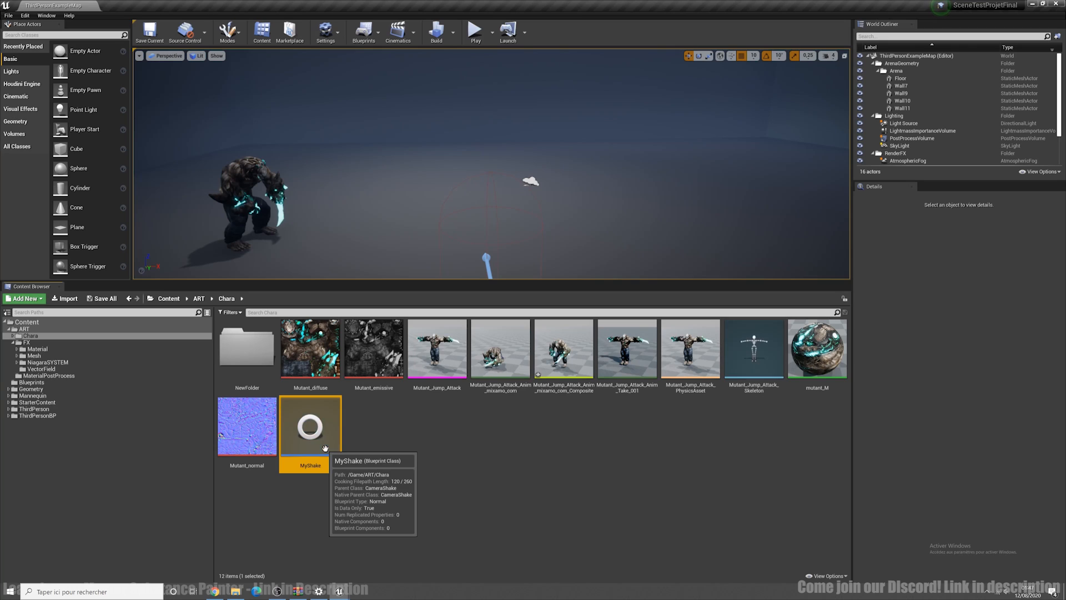
pyautogui.rightClick(393, 435)
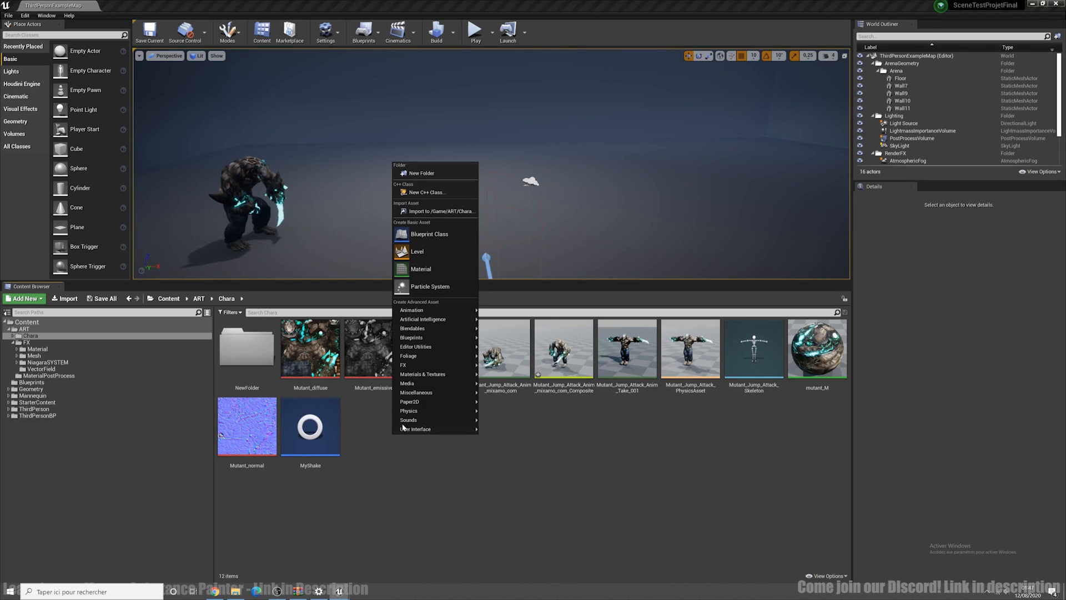
pyautogui.click(433, 234)
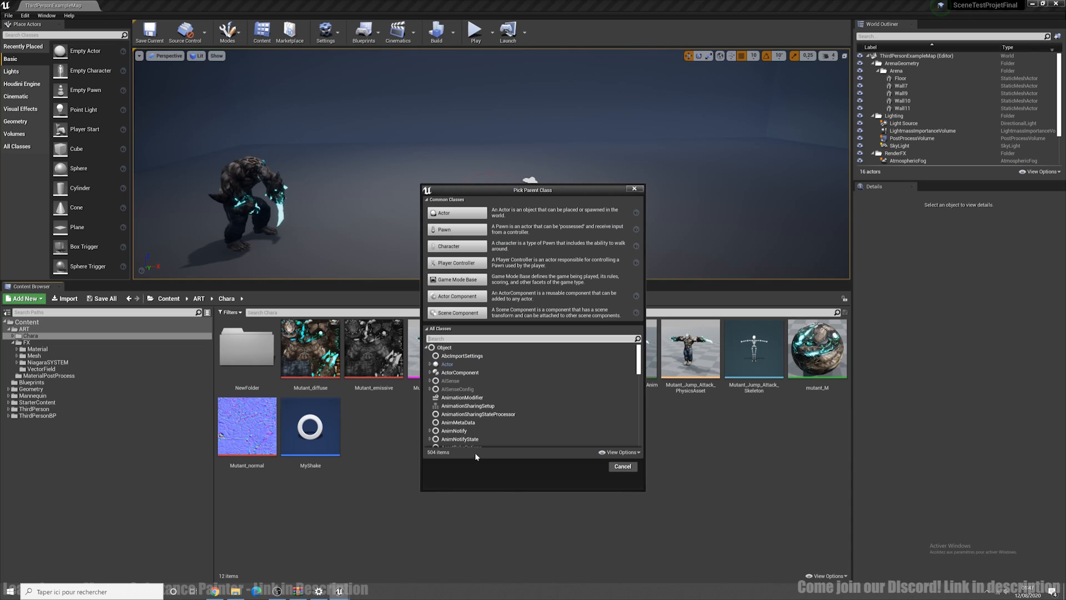
pyautogui.scroll(-3, 474, 374)
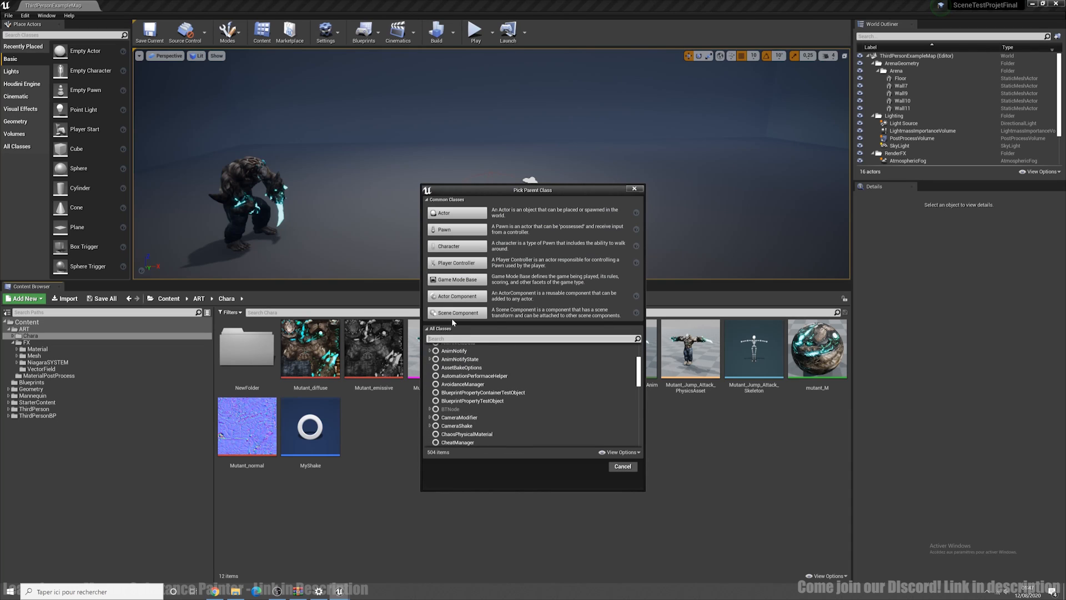
pyautogui.write('my')
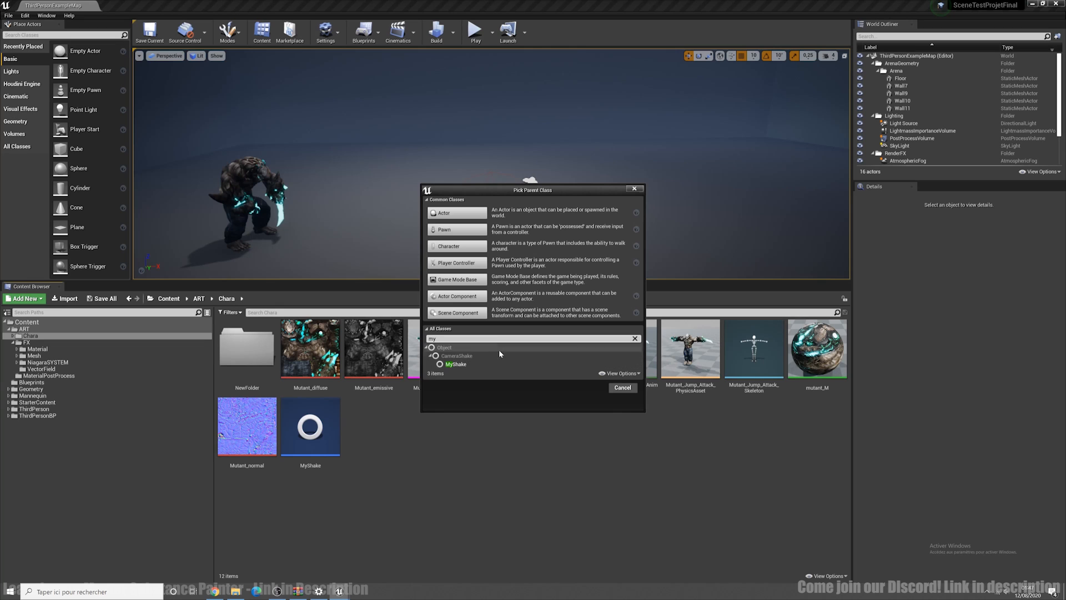
pyautogui.click(634, 189)
# Open the MyShake camera shake blueprint and examine its oscillation blend-out time and the pitch amplitude and frequency
pyautogui.doubleClick(327, 433)
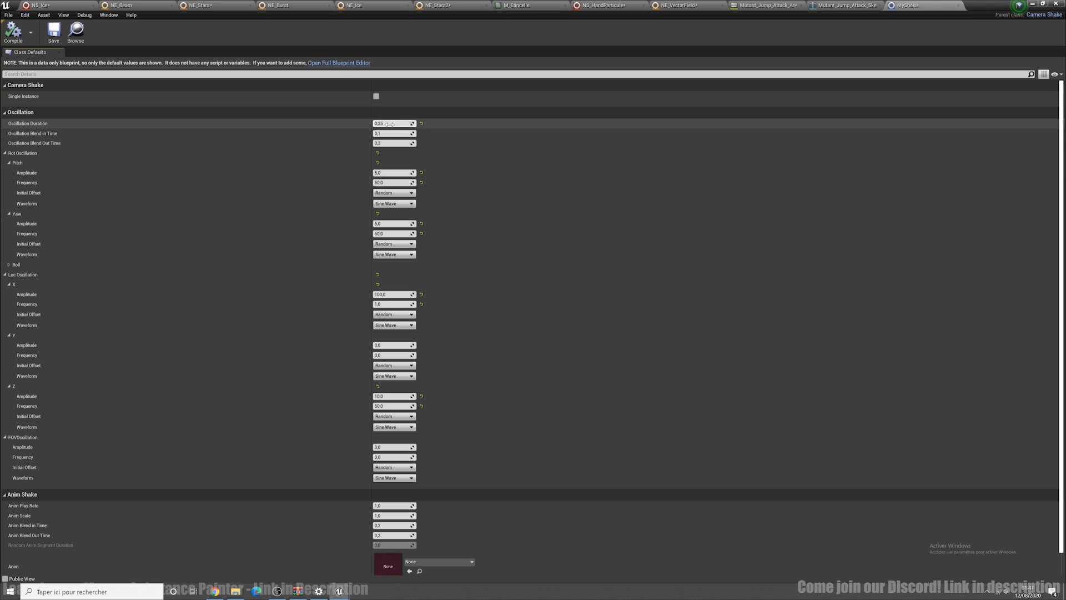
pyautogui.scroll(-2, 431, 235)
pyautogui.scroll(2, 411, 178)
pyautogui.click(392, 143)
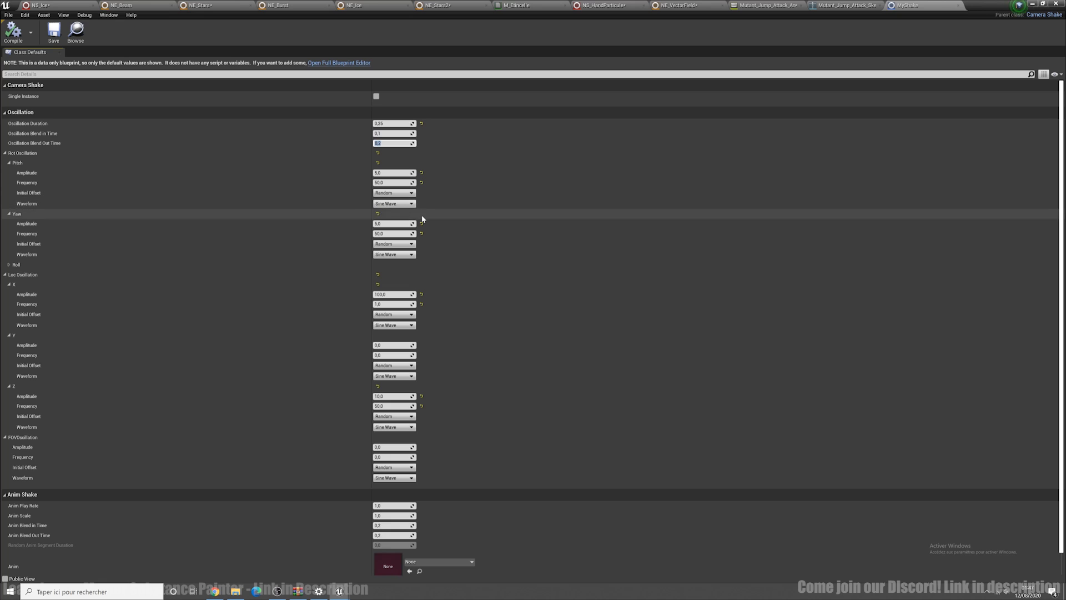
pyautogui.click(394, 173)
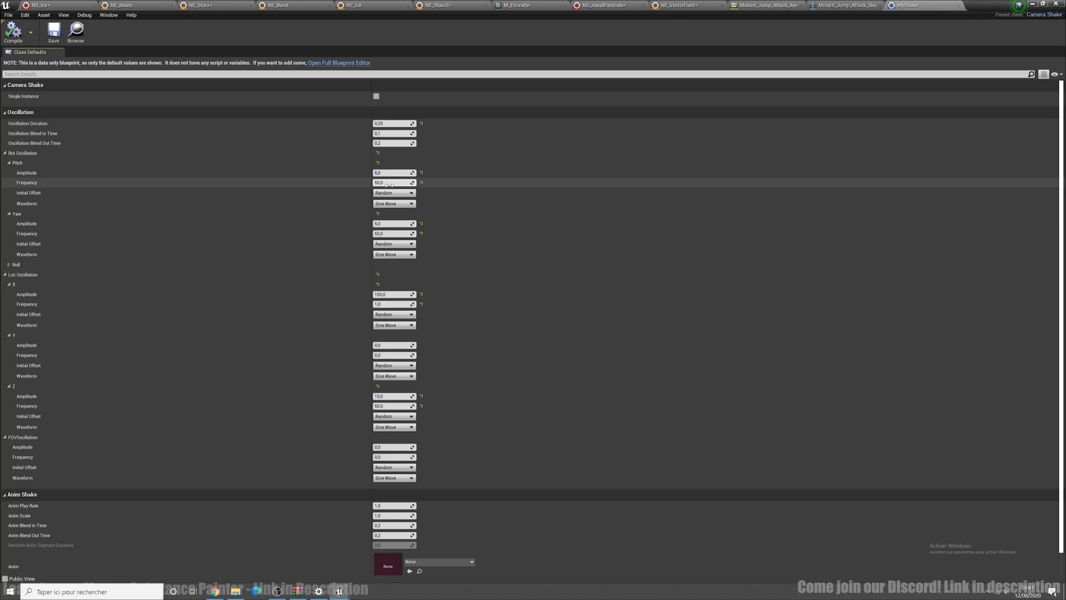
pyautogui.click(389, 183)
pyautogui.click(392, 173)
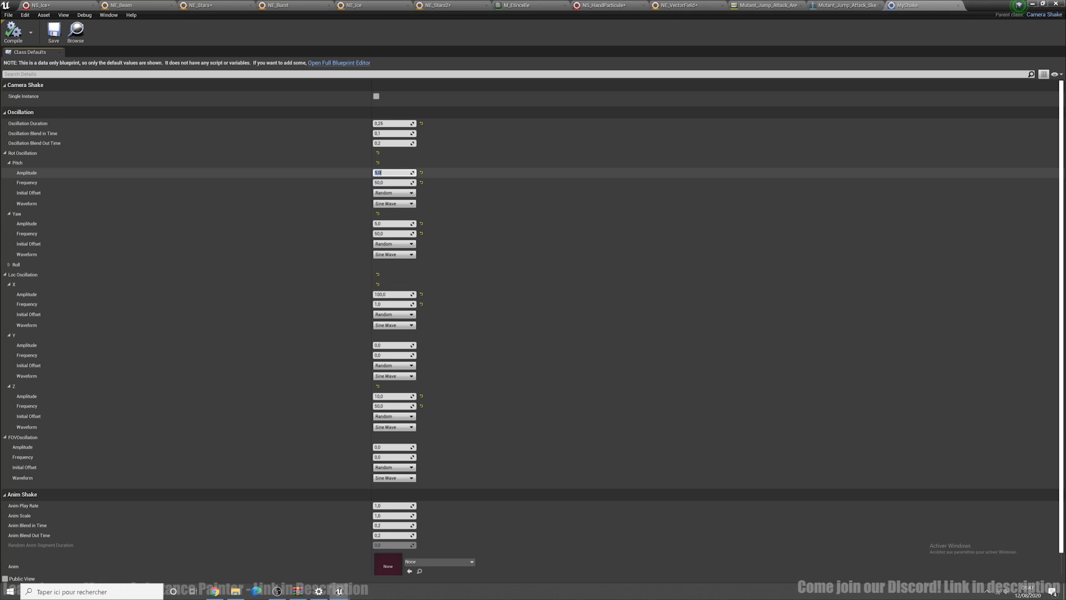